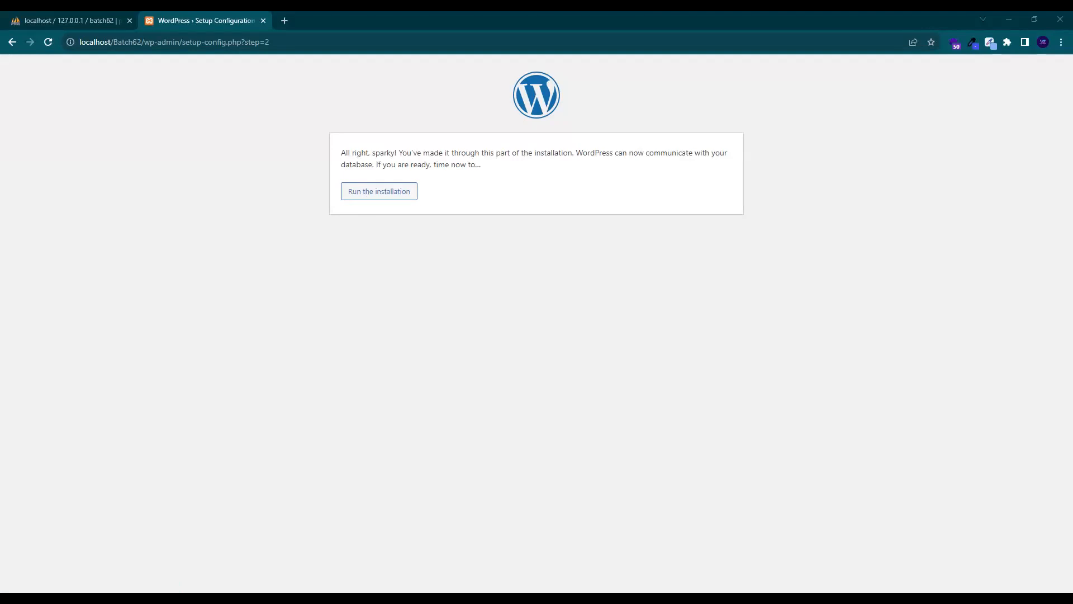
Confirm the batch62 database exists in phpMyAdmin, then run the WordPress installation from the setup tab
left_click(77, 15)
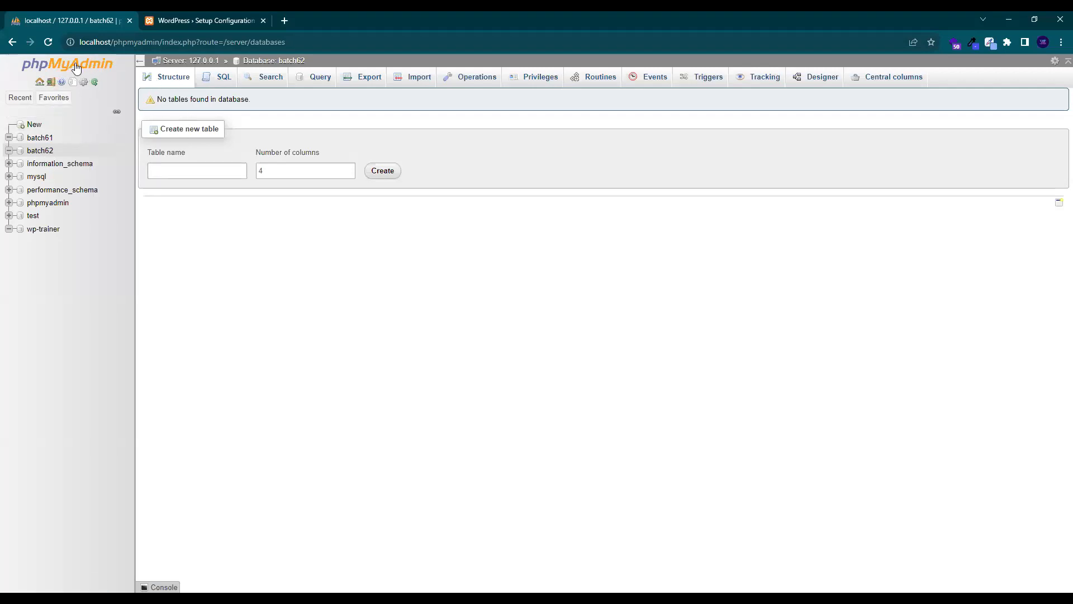
left_click(164, 73)
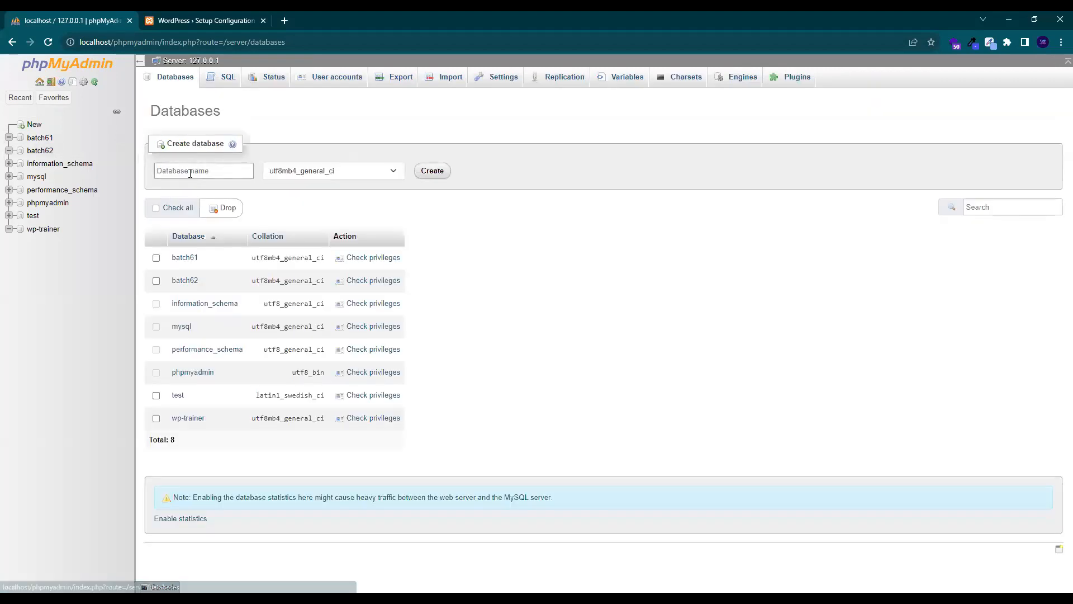
left_click(187, 17)
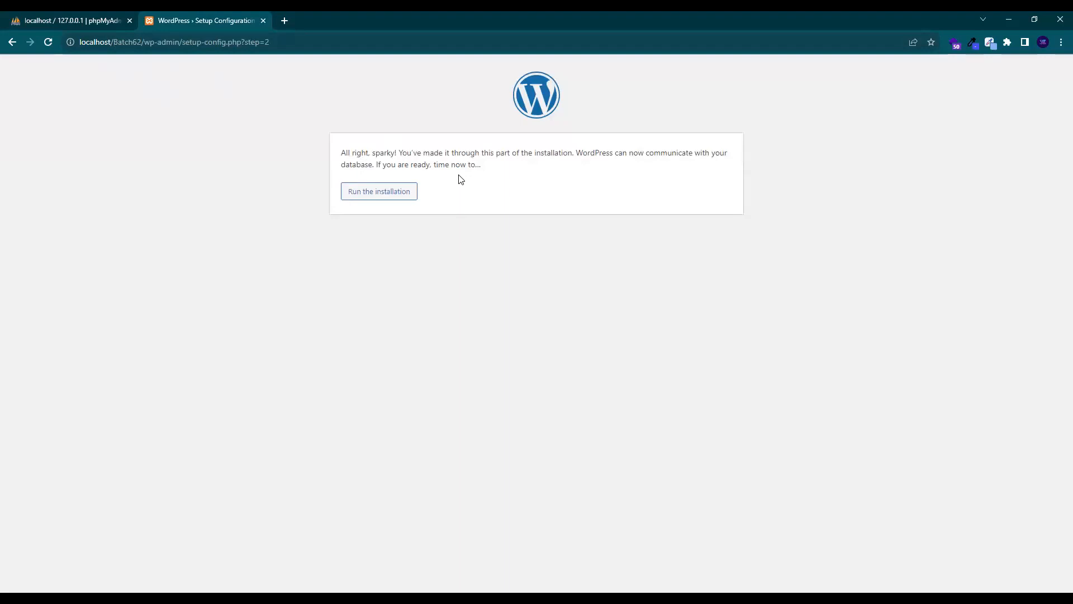
left_click(385, 193)
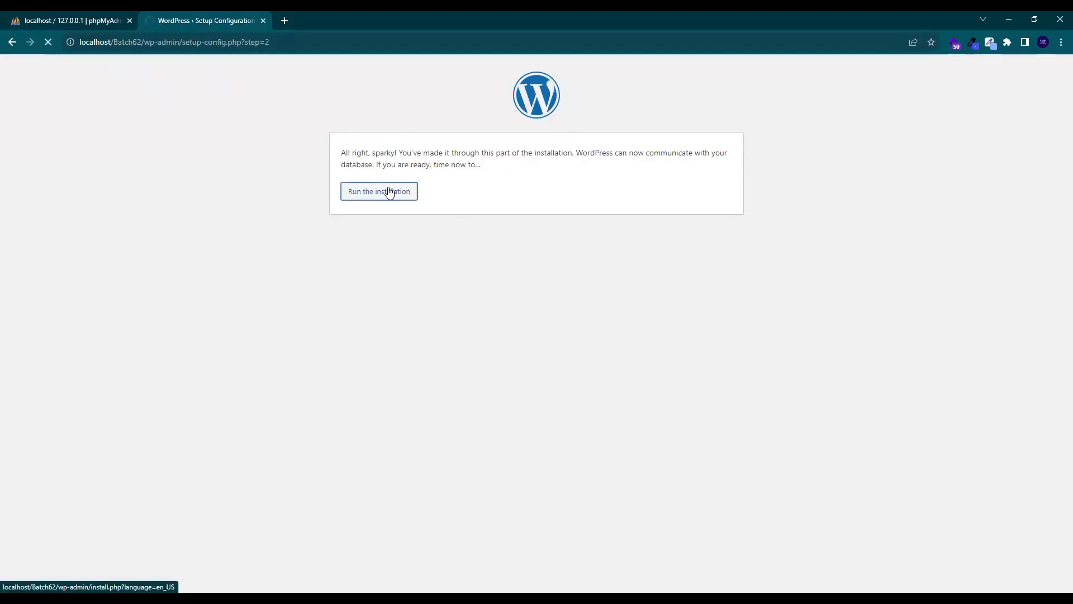
Enter Batch62 as both the Site Title and the Username
left_click(462, 283)
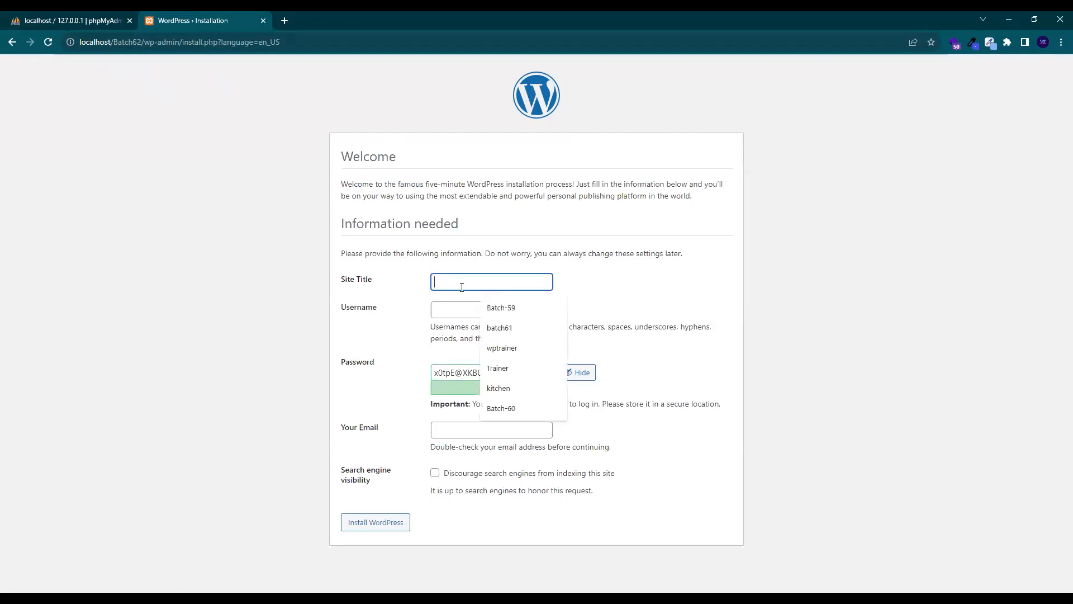
key("ctrl+v")
key("ctrl+a")
key("BackSpace")
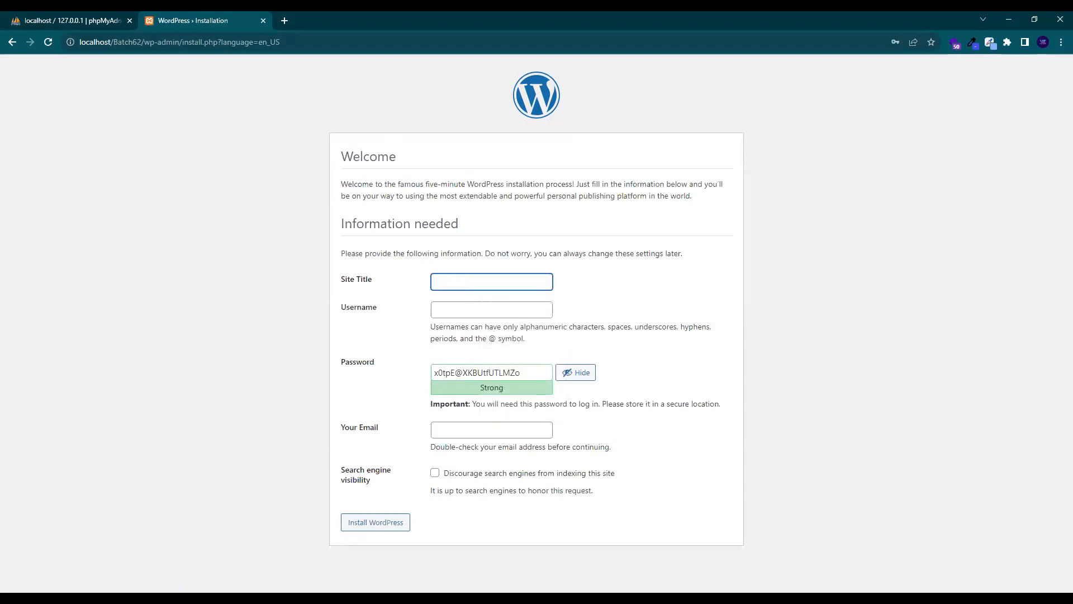
key("alt+Tab")
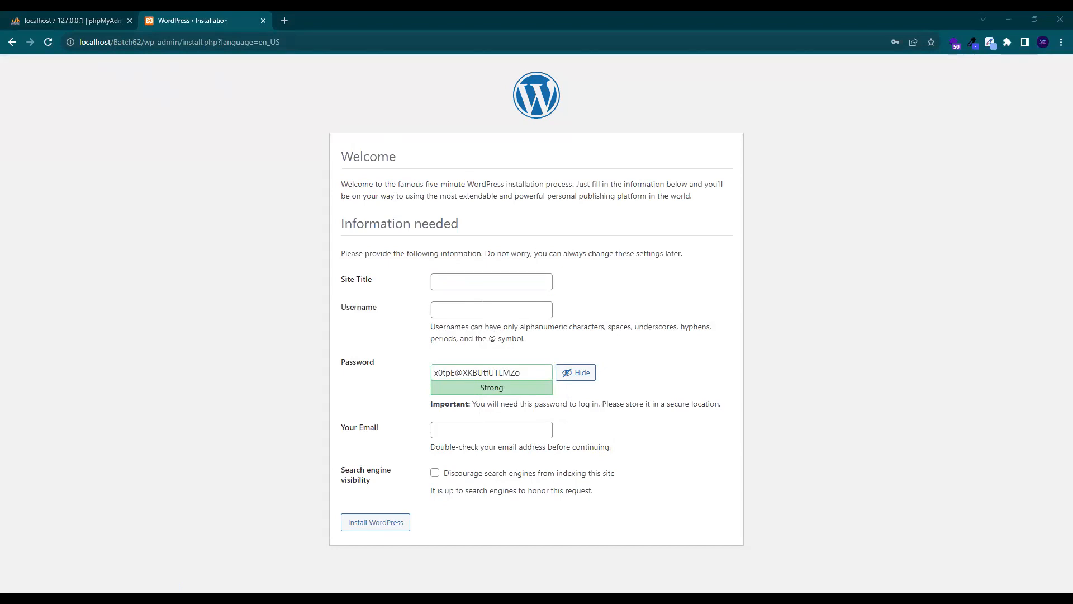
left_click(434, 274)
type("Batch62")
left_click(477, 309)
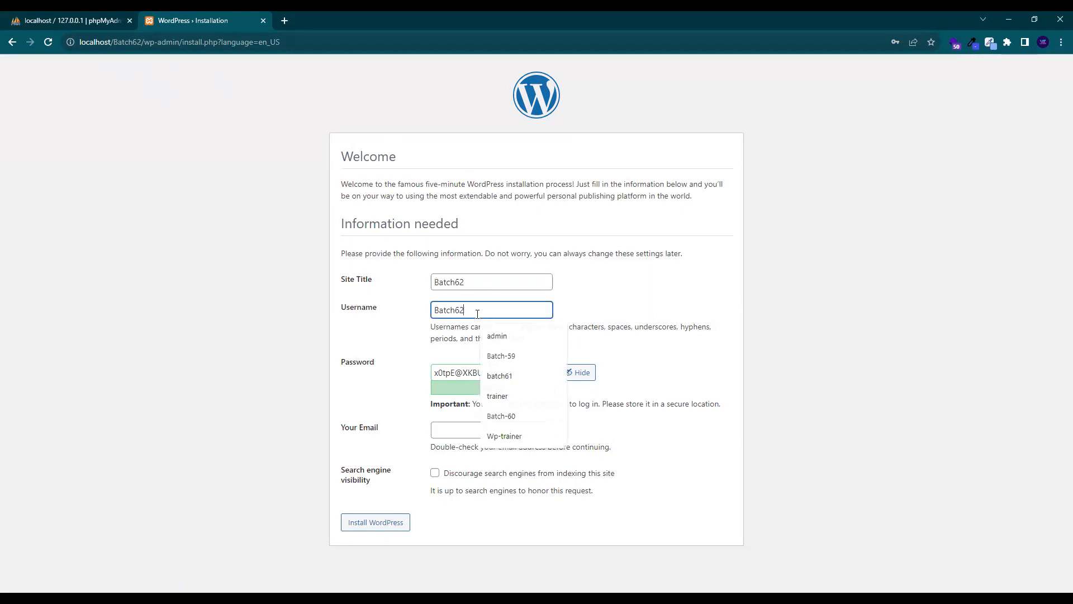
key("ctrl+v")
Replace the generated password with a weak one, fill in the admin email, confirm the weak password, and install
triple_click(483, 374)
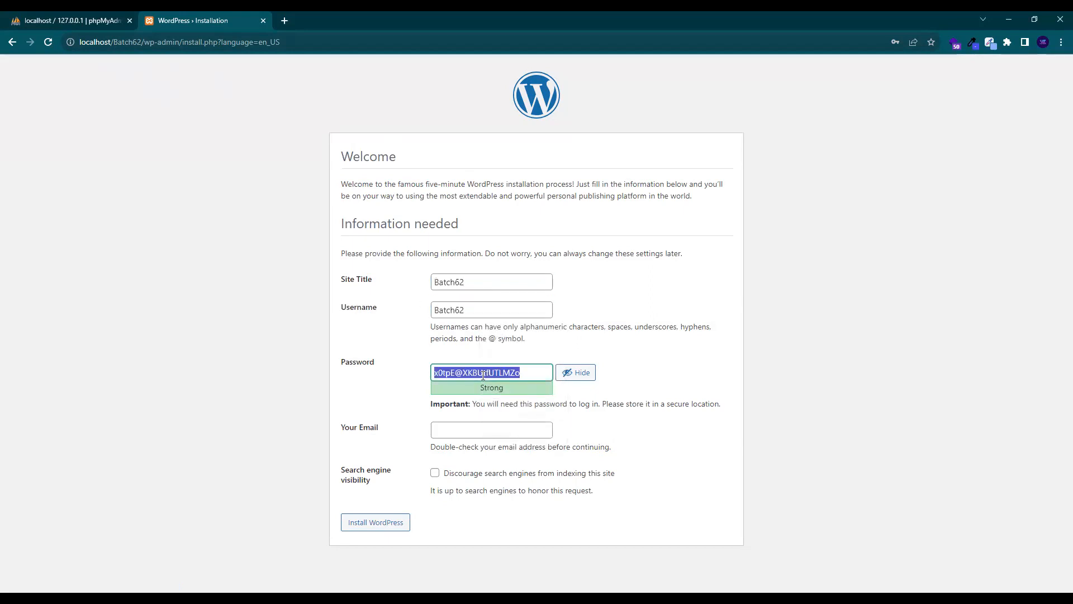
key("BackSpace")
key("ctrl+v")
type("123")
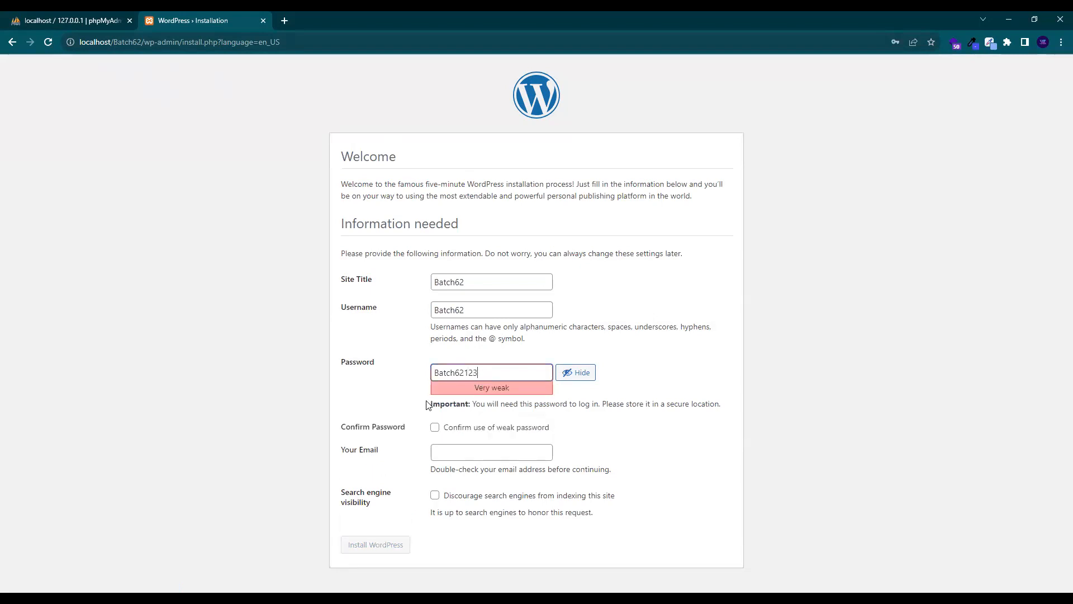
left_click(490, 451)
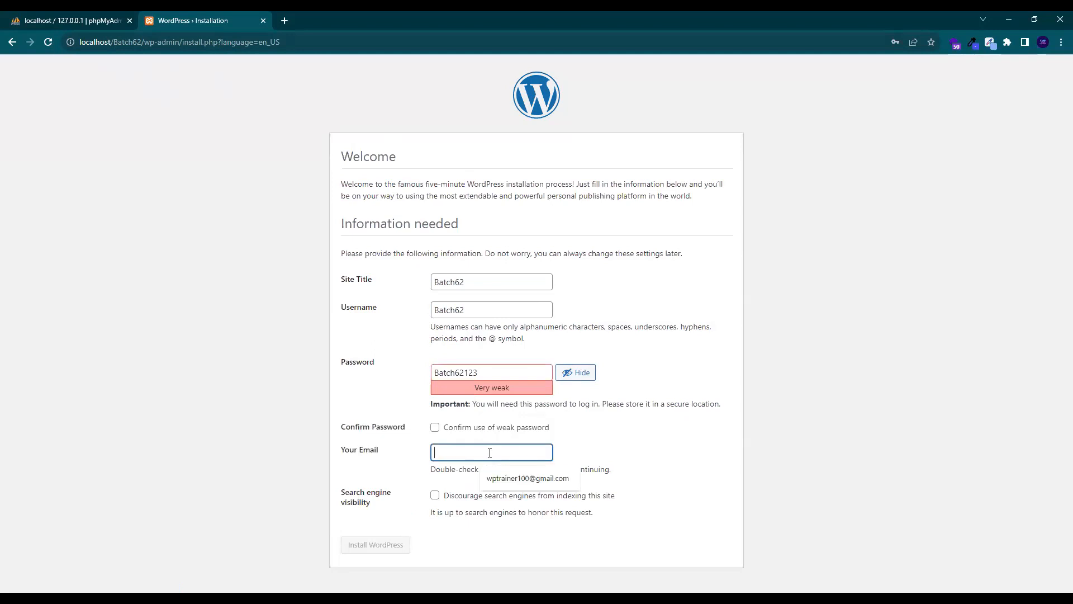
left_click(510, 474)
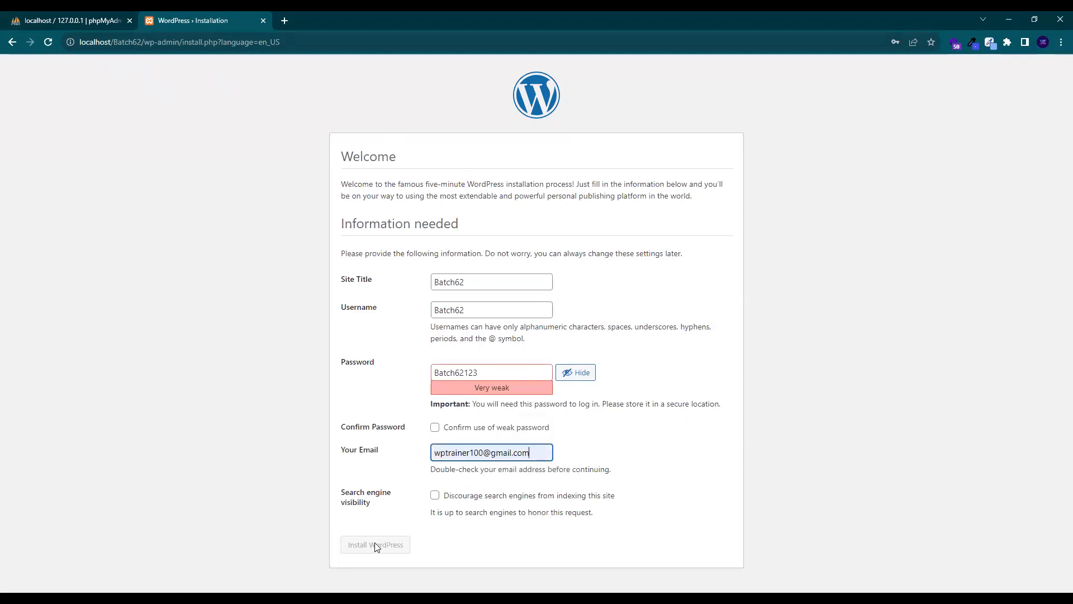
left_click(435, 427)
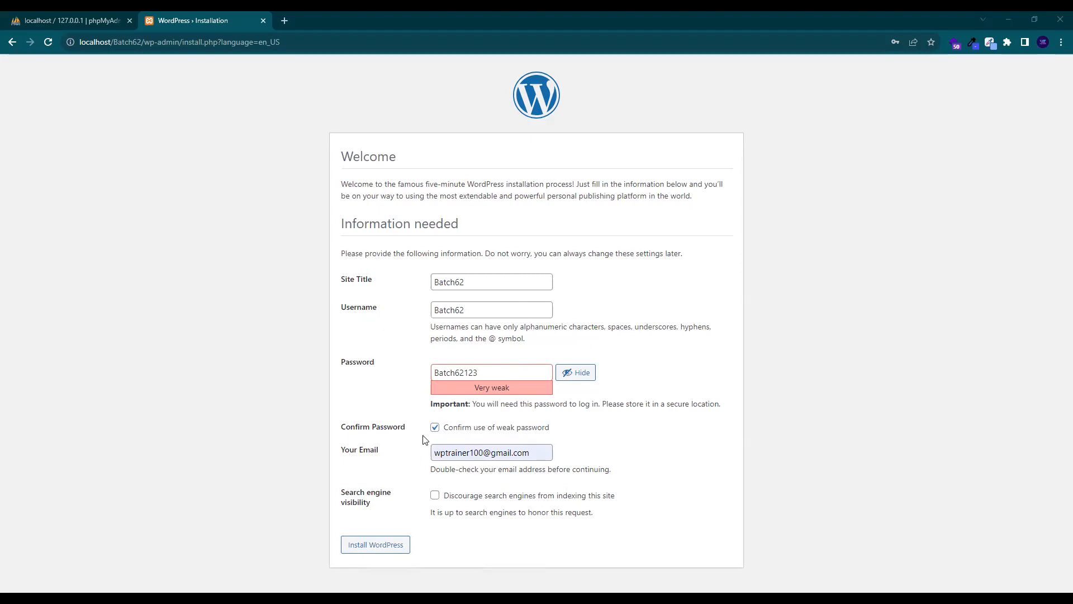
left_click(379, 552)
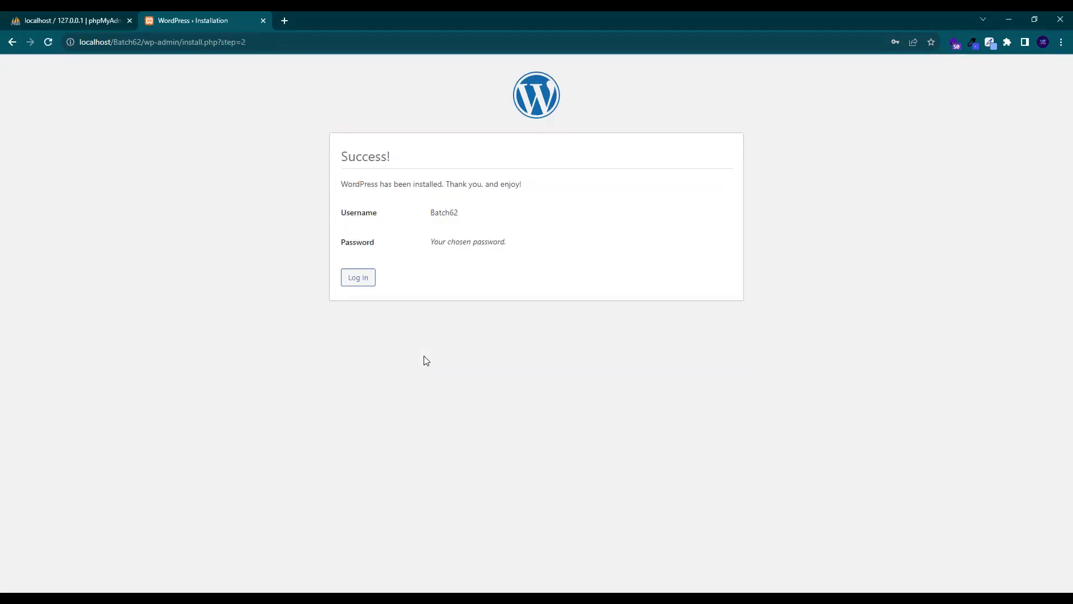
Log in with username Batch62 and the site password to open the Dashboard
left_click(360, 278)
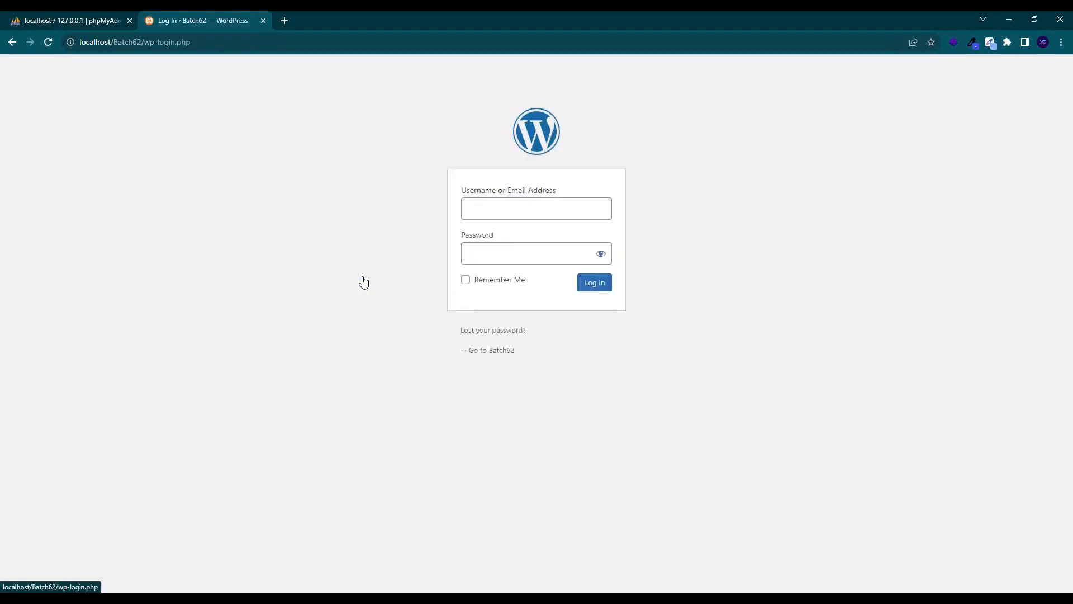
left_click(505, 216)
type("Batch62")
left_click(510, 253)
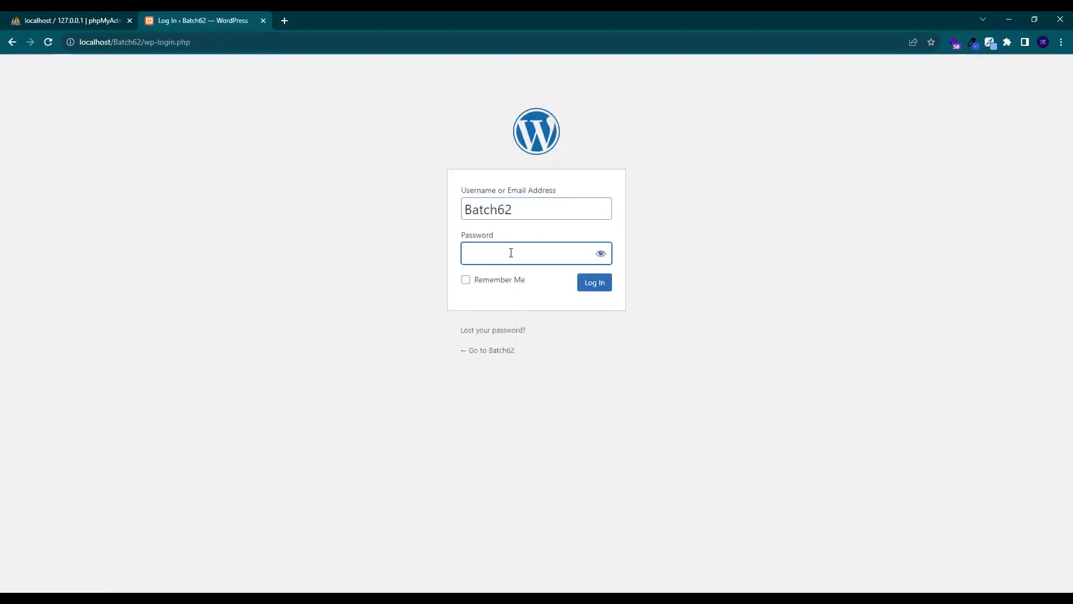
key("ctrl+v")
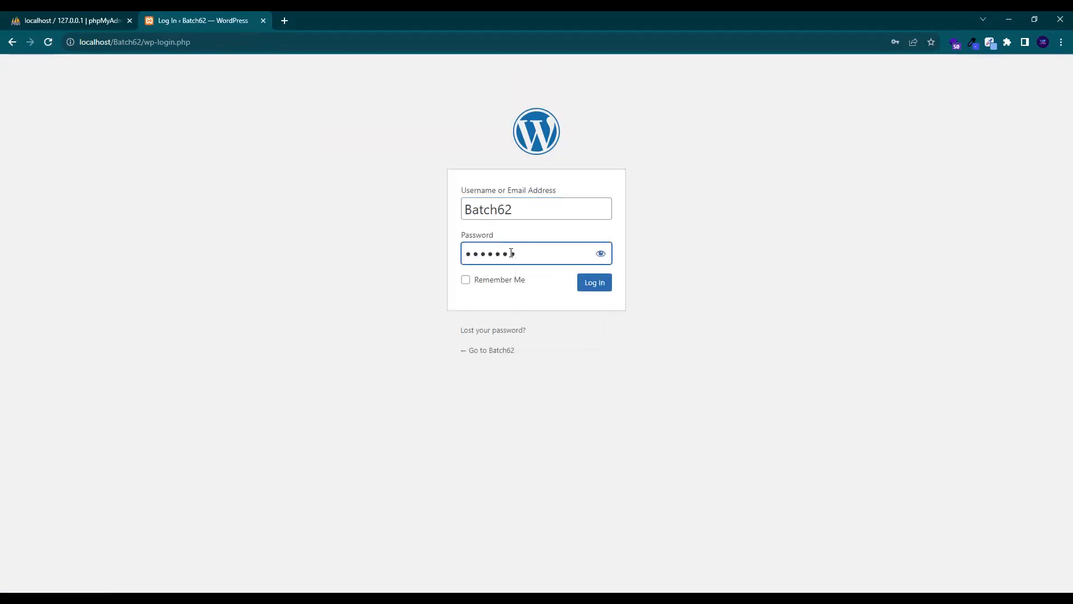
type("123")
key("Return")
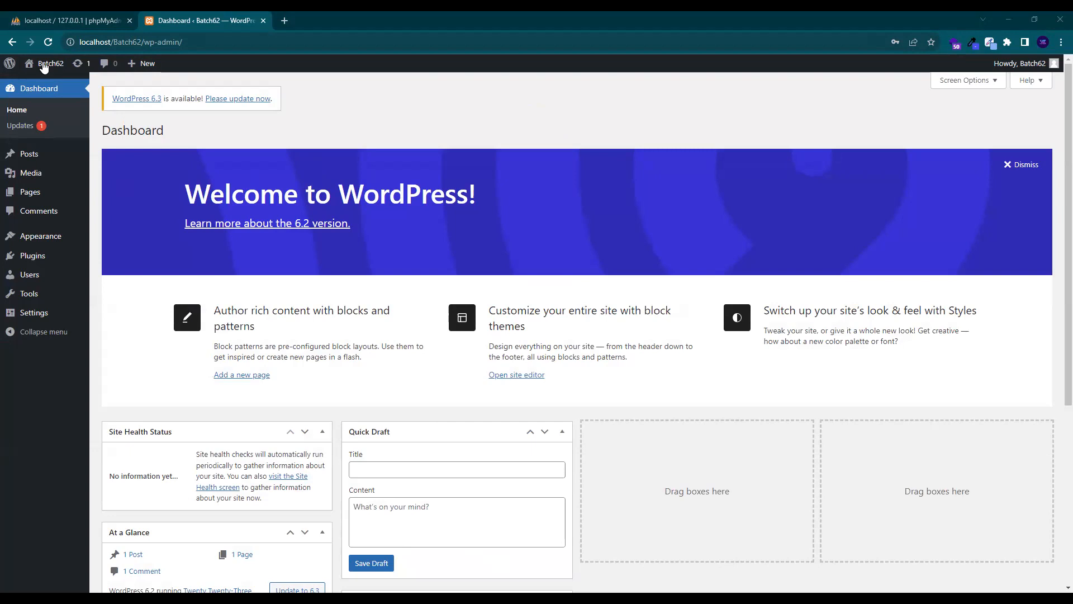
Open a new tab, then close the WordPress Dashboard and phpMyAdmin tabs
key("ctrl+t")
left_click(263, 20)
left_click(76, 22)
left_click(129, 20)
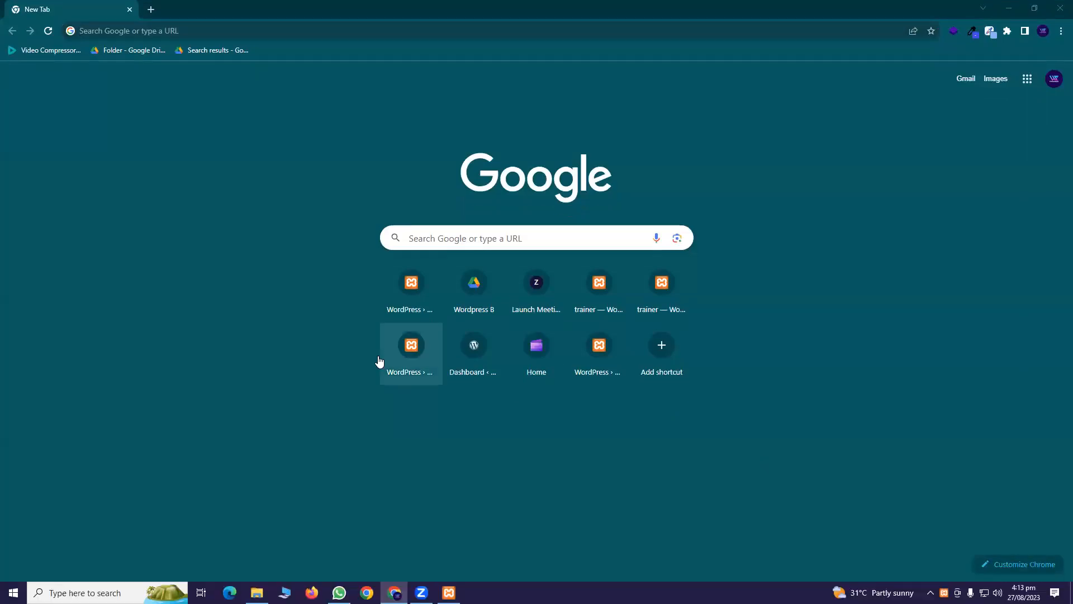
Hide the browser and Explorer windows, close htdocs, then stop Apache and MySQL and close XAMPP
left_click(1016, 4)
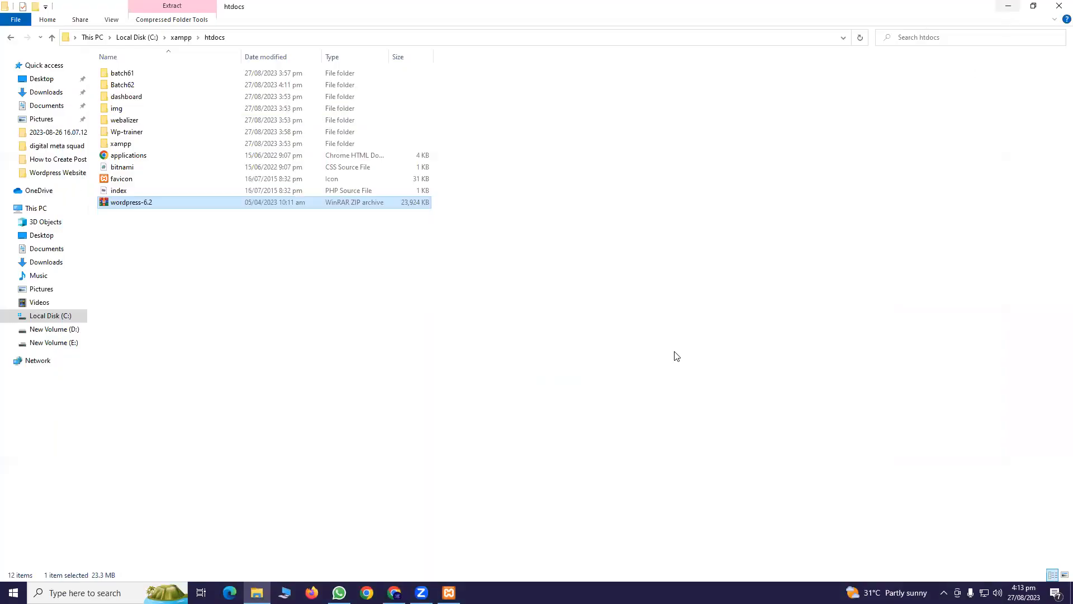
left_click(1001, 6)
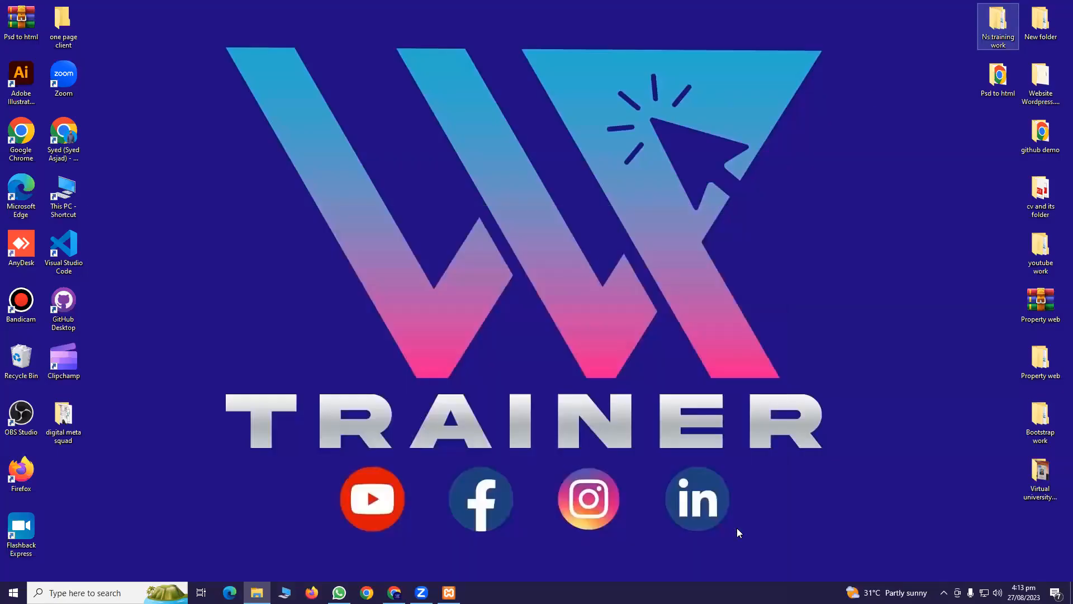
left_click(257, 592)
left_click(1061, 5)
left_click(448, 593)
left_click(193, 62)
left_click(193, 77)
left_click(363, 8)
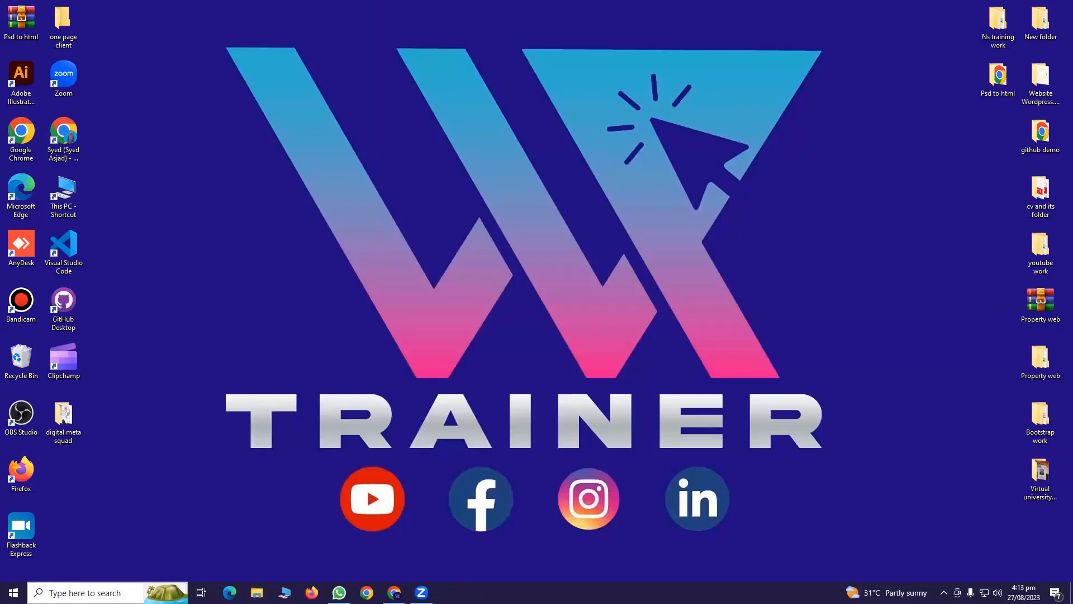
Relaunch XAMPP Control Panel via Windows search, start Apache and MySQL, and minimize it
key("super+s")
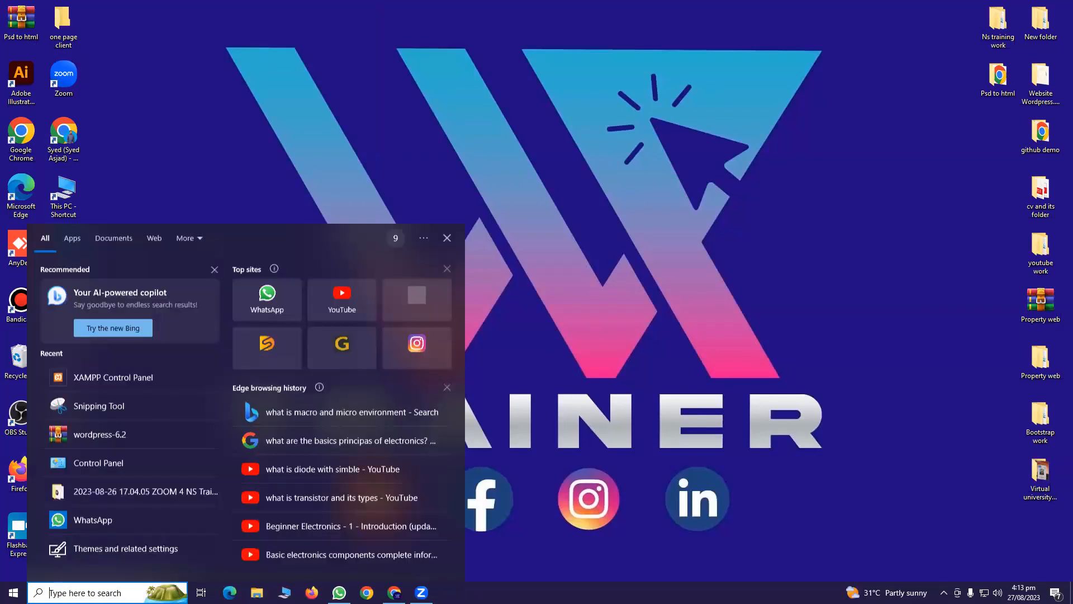
type("cam")
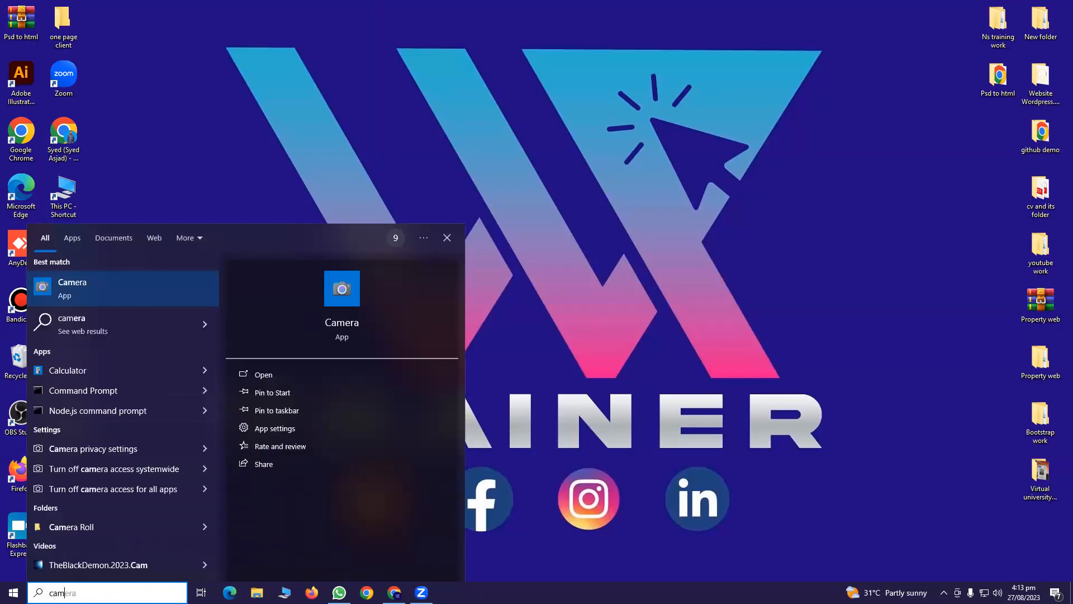
key("ctrl+a")
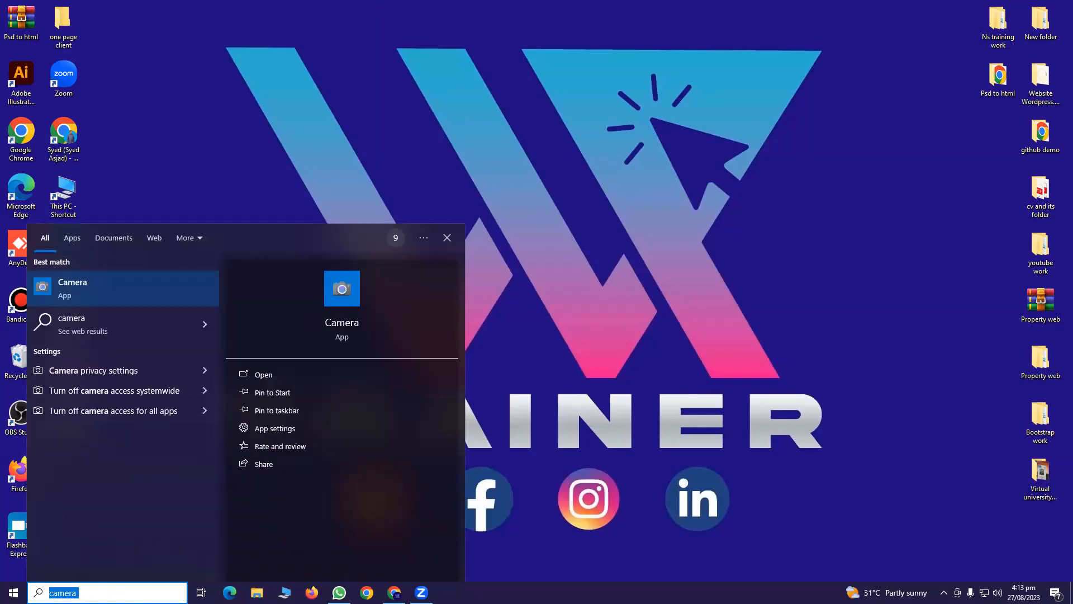
type("xam")
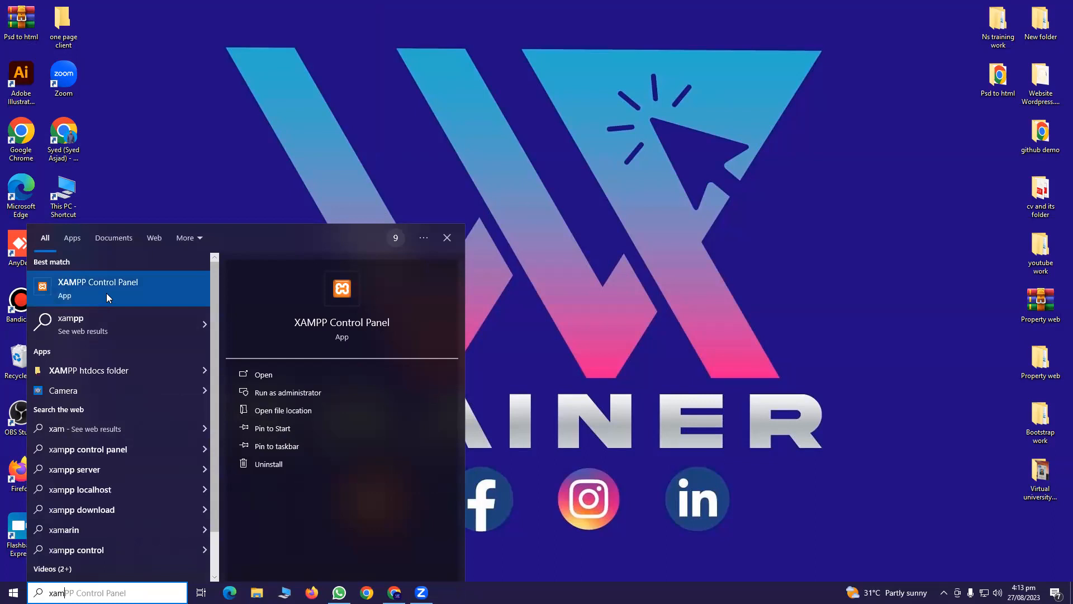
left_click(106, 292)
left_click(193, 62)
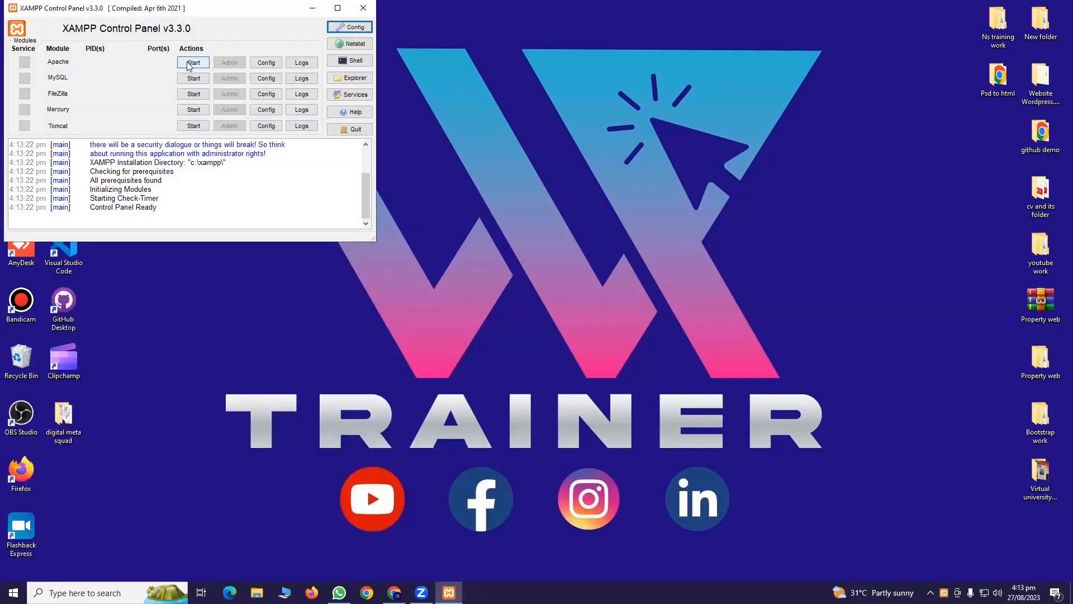
left_click(194, 78)
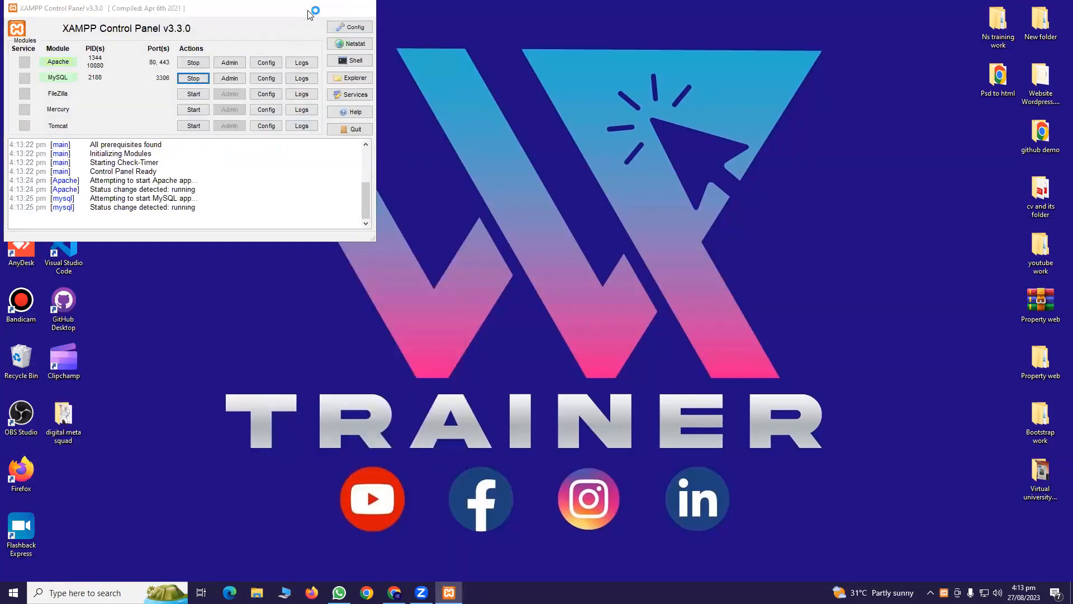
left_click(312, 8)
Browse This PC > Local Disk (C:) > xampp > htdocs and select the wordpress-6.2 archive
double_click(67, 215)
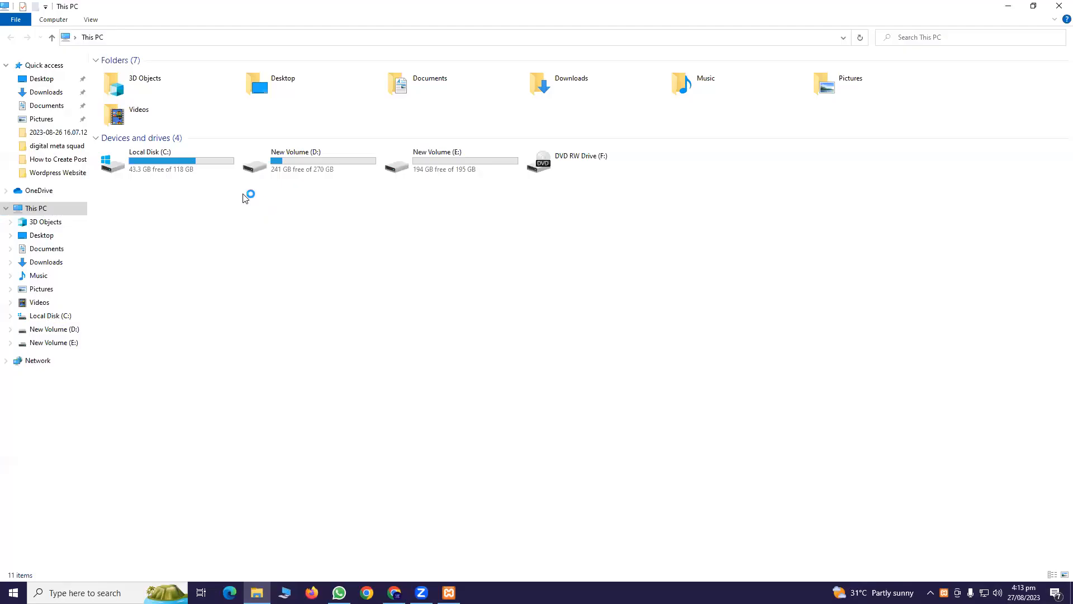
double_click(183, 164)
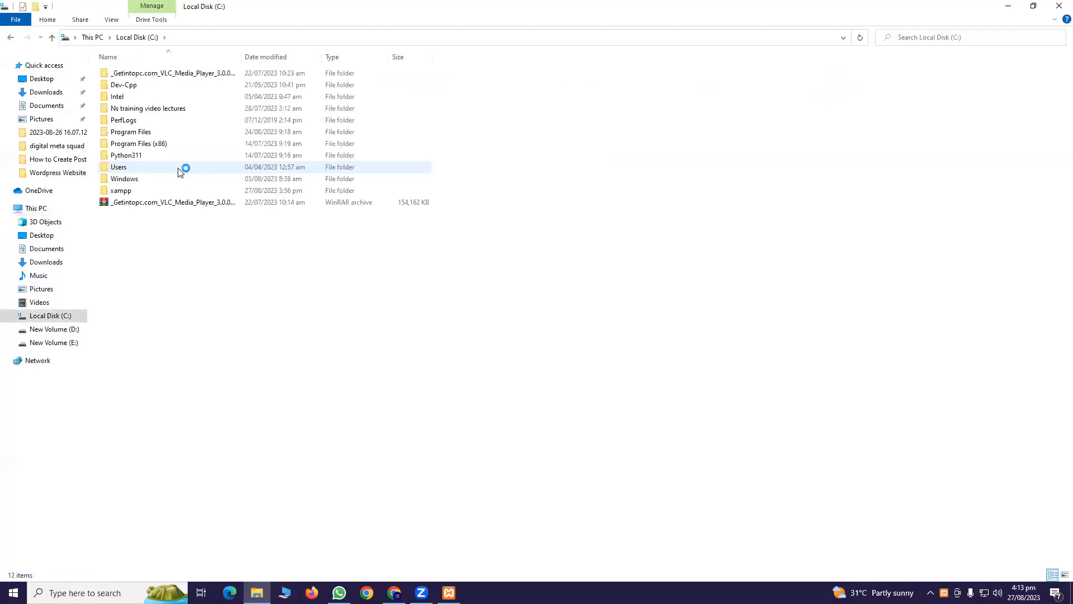
double_click(134, 190)
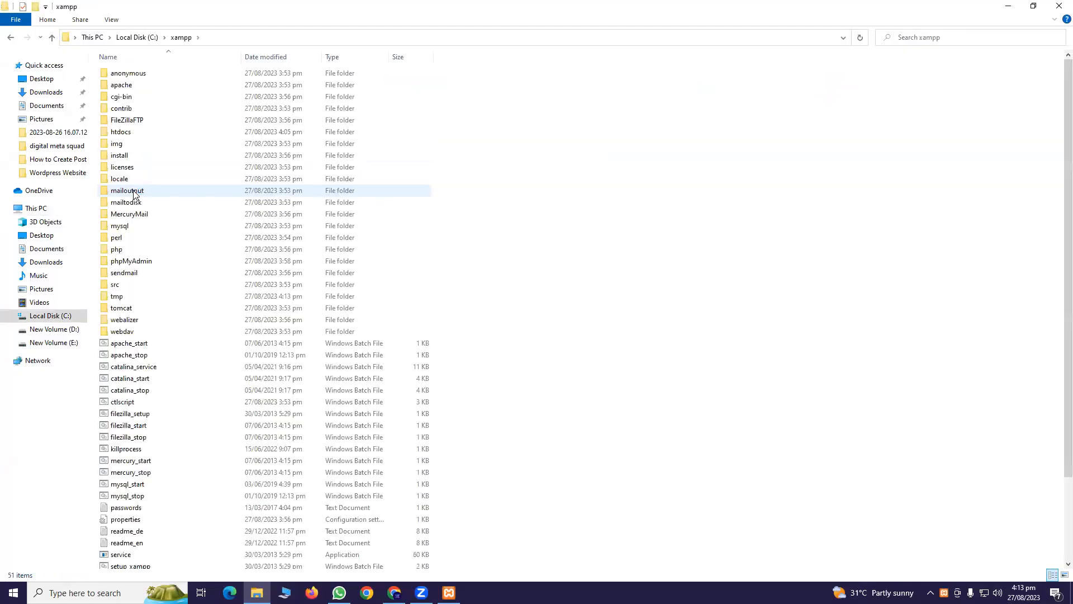
double_click(138, 134)
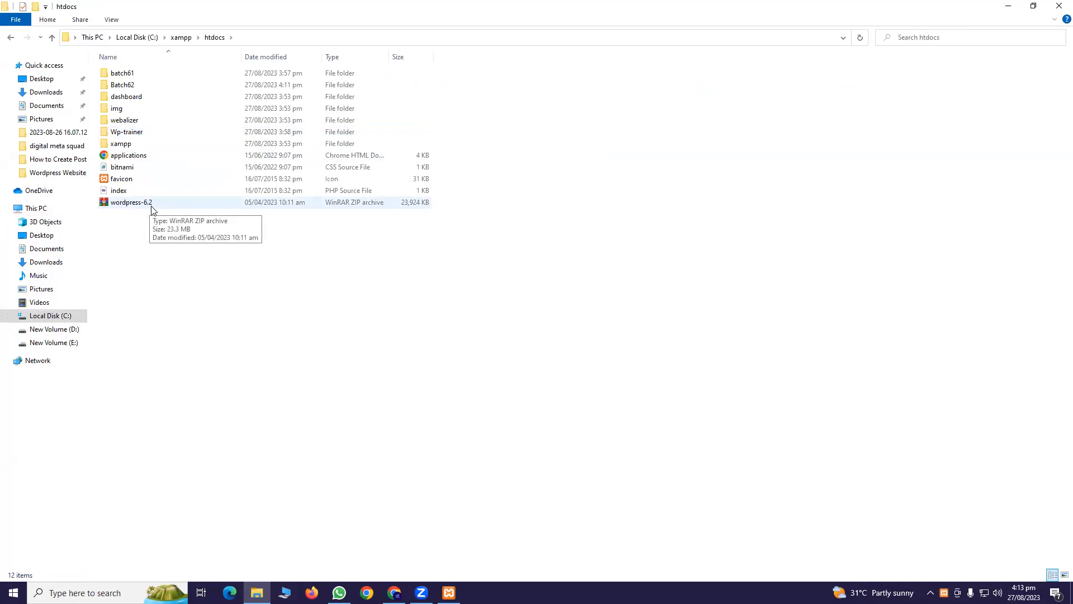
left_click(144, 204)
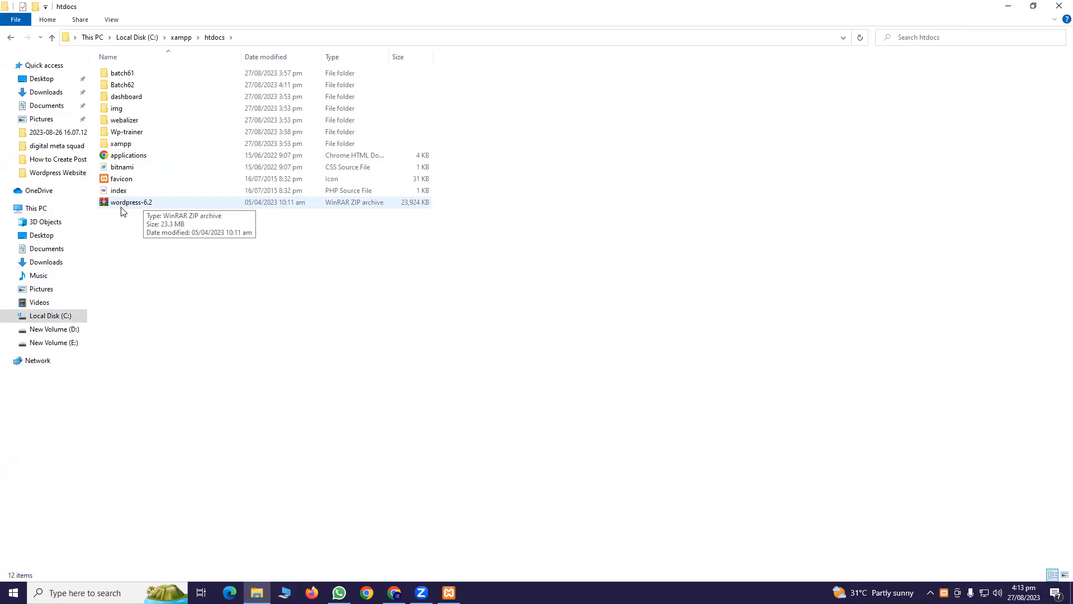
Extract the wordpress-6.2 archive into htdocs with WinRAR's Extract Here
right_click(139, 206)
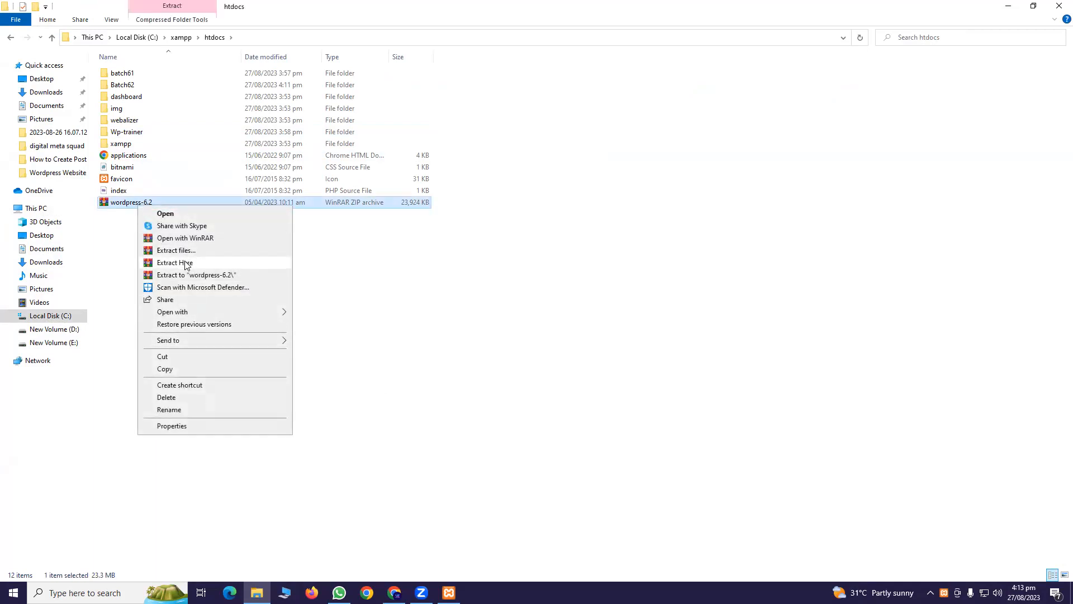
left_click(186, 263)
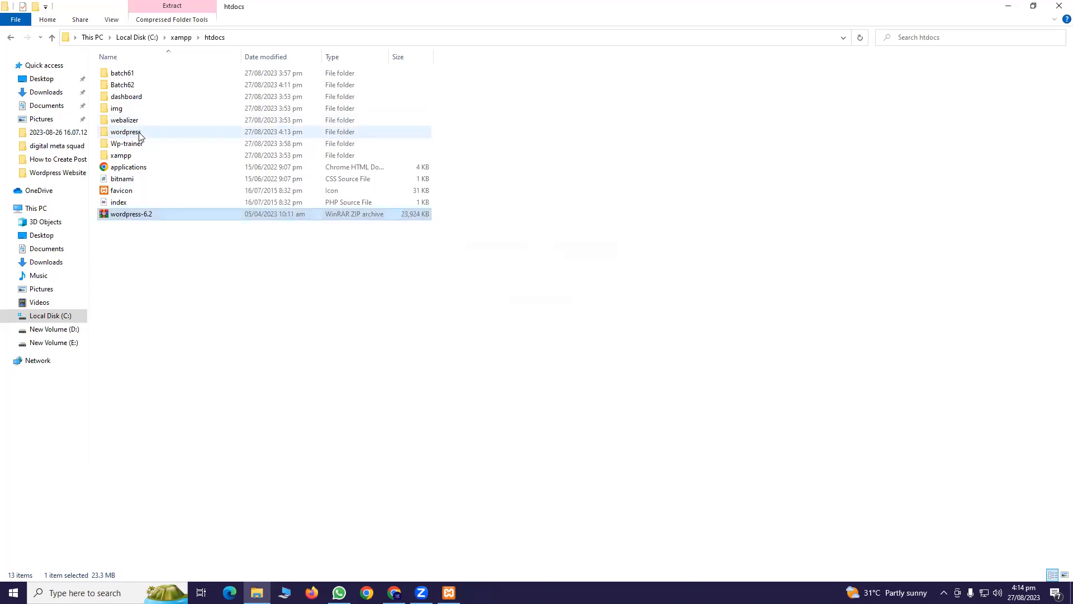
Rename the extracted wordpress folder to Wptrainer and check its contents
left_click(140, 137)
right_click(139, 137)
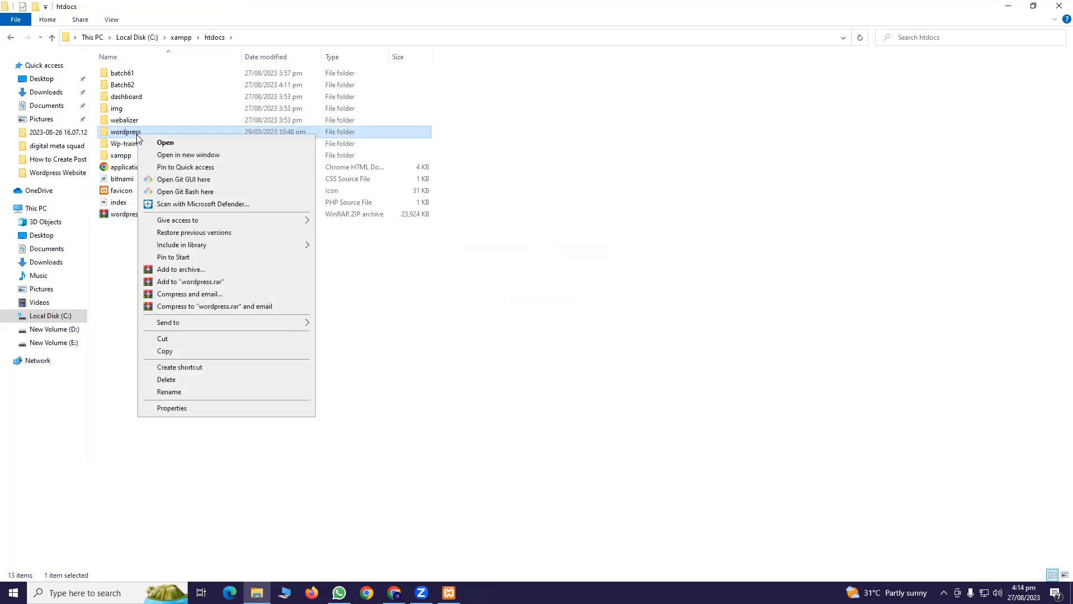
left_click(206, 394)
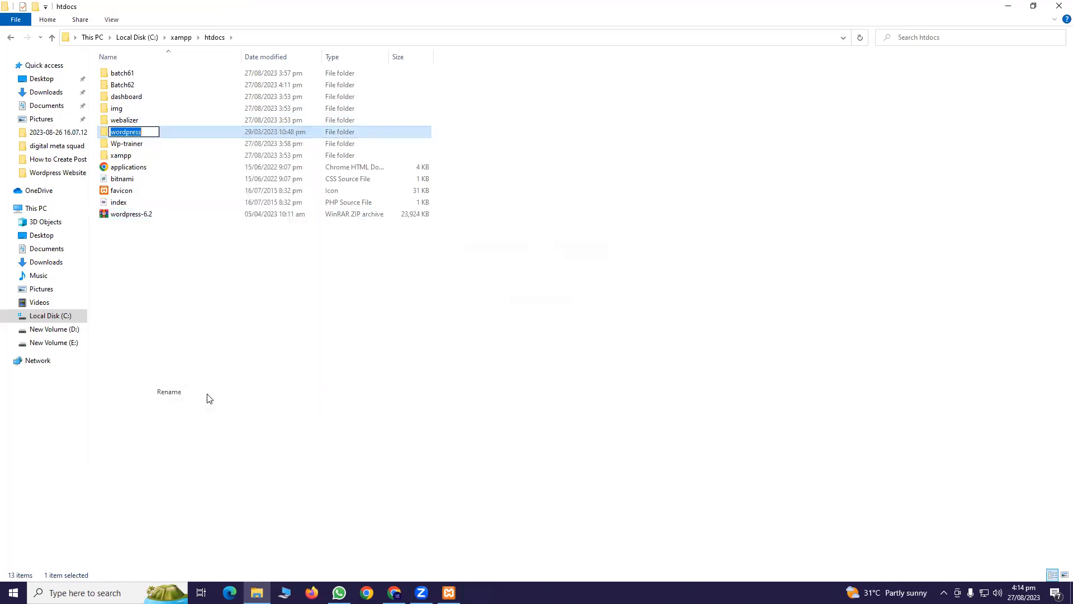
type("Wptrainer")
key("ctrl+a")
key("Return")
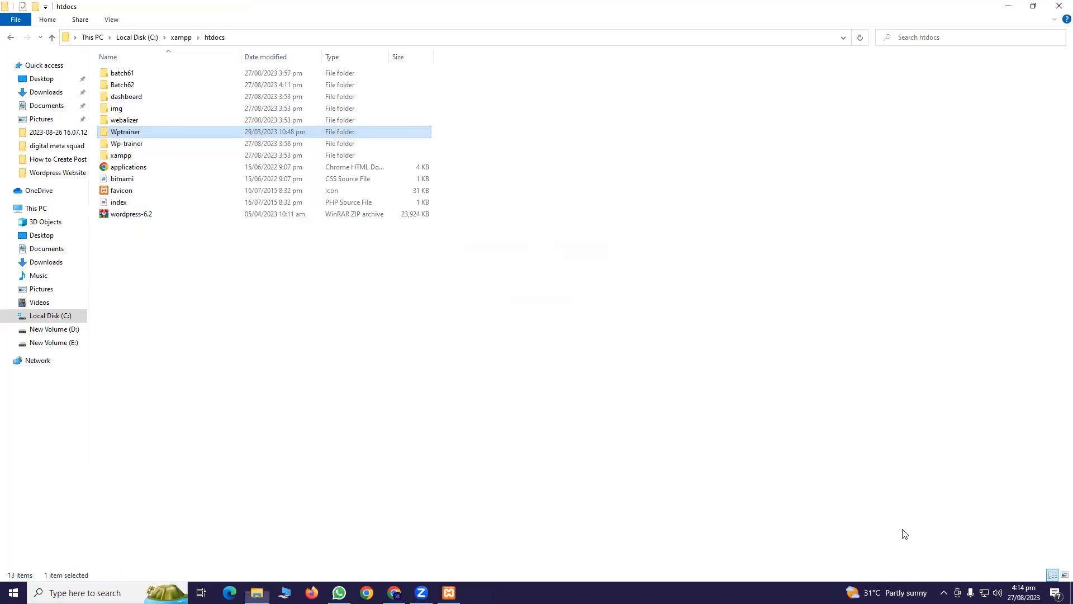
left_click(216, 255)
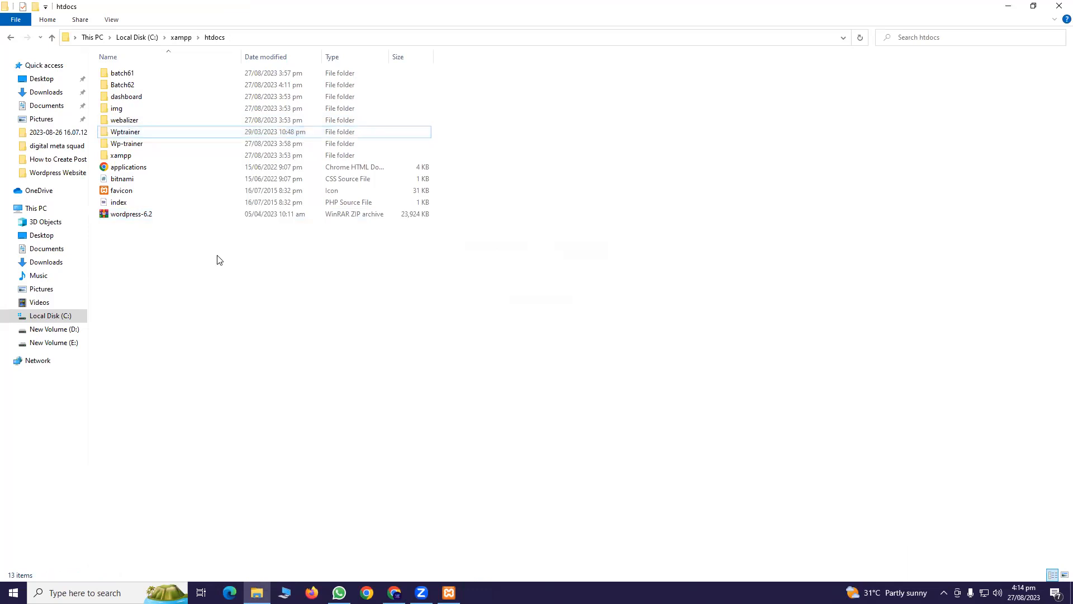
left_click(134, 135)
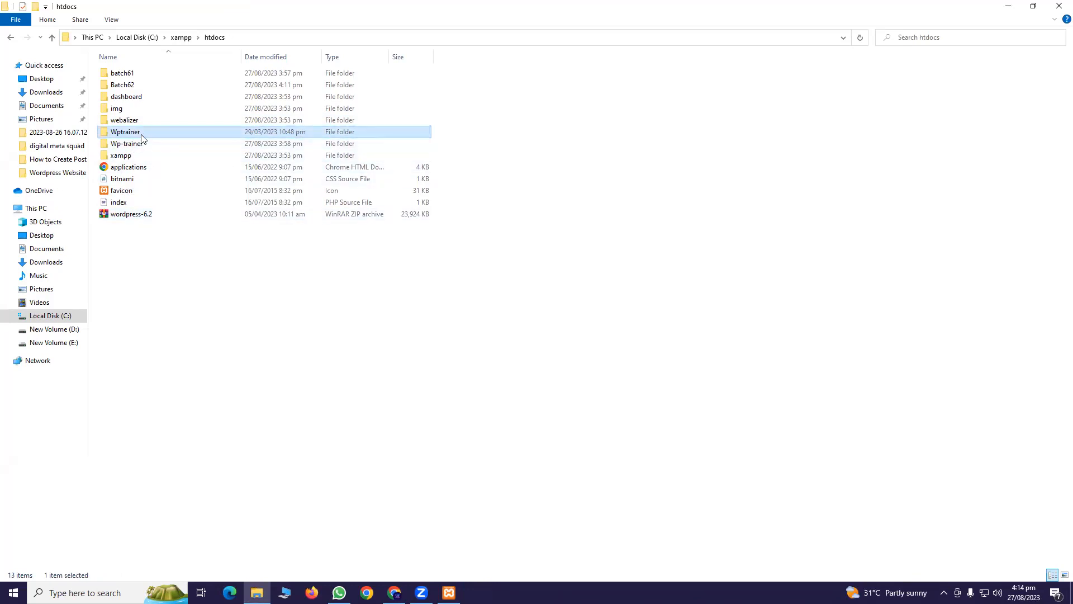
double_click(141, 137)
left_click(10, 36)
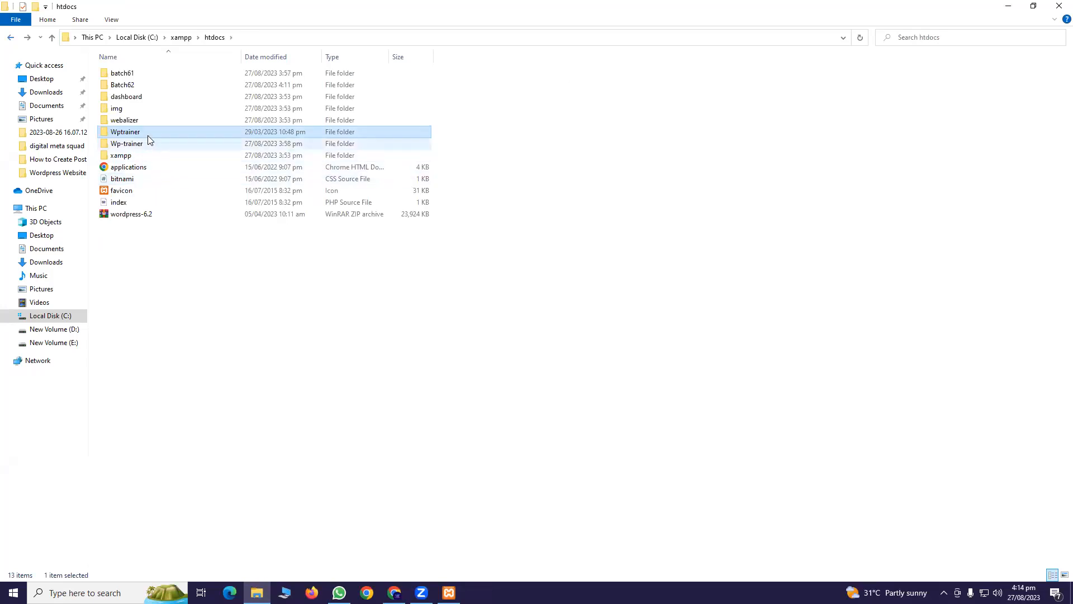
Rename the Wptrainer folder to Wordpress, copying the new name before confirming
right_click(146, 131)
left_click(194, 391)
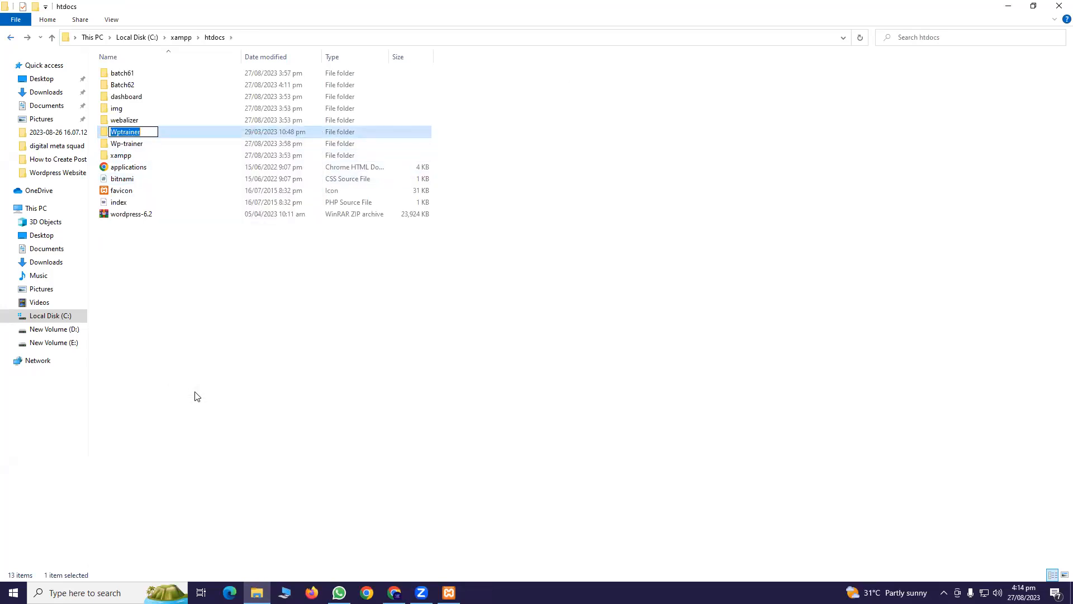
type("Wordpress")
key("ctrl+a")
right_click(140, 129)
left_click(168, 172)
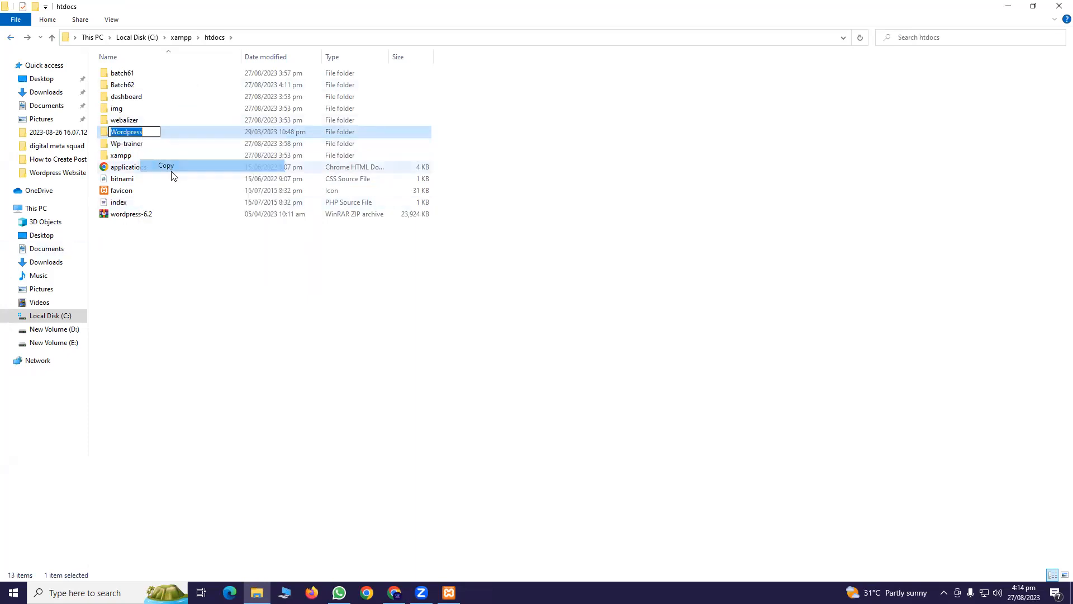
left_click(248, 343)
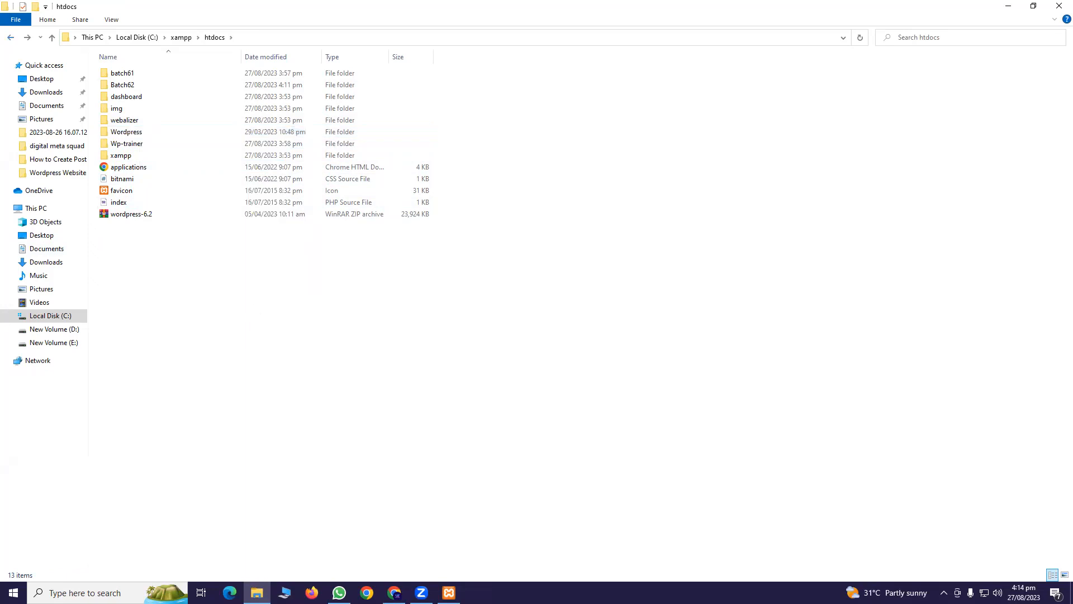
left_click(727, 487)
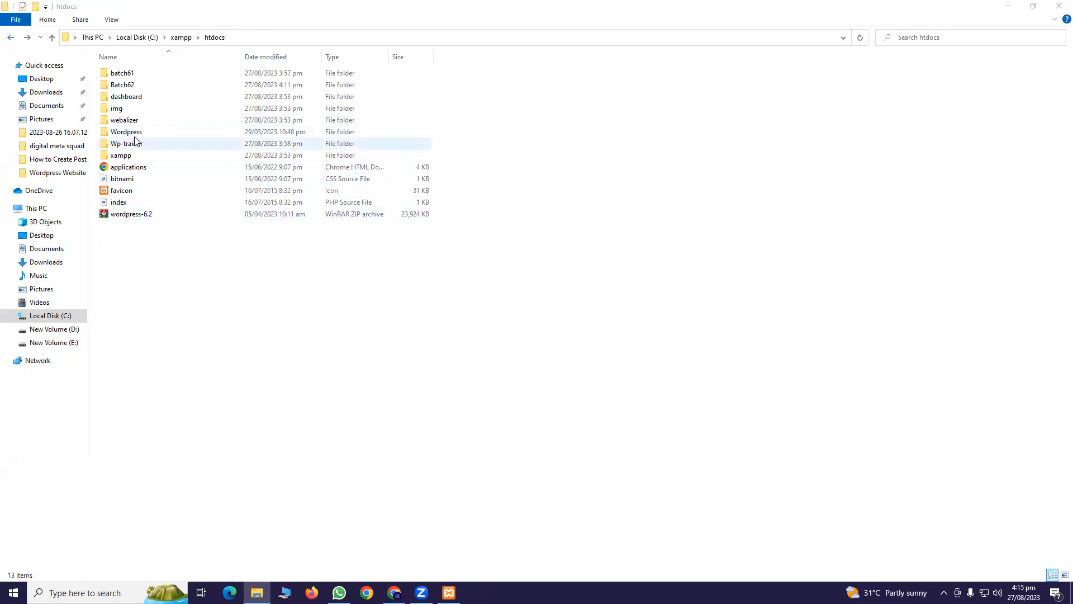
Go to localhost/phpmyadmin in Chrome
left_click(395, 592)
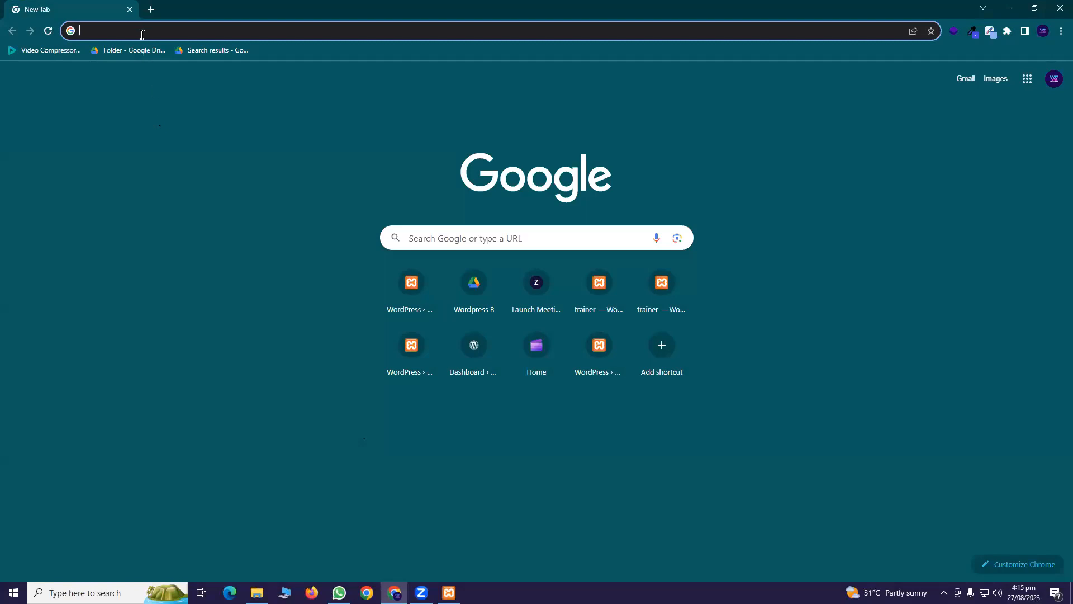
type("local")
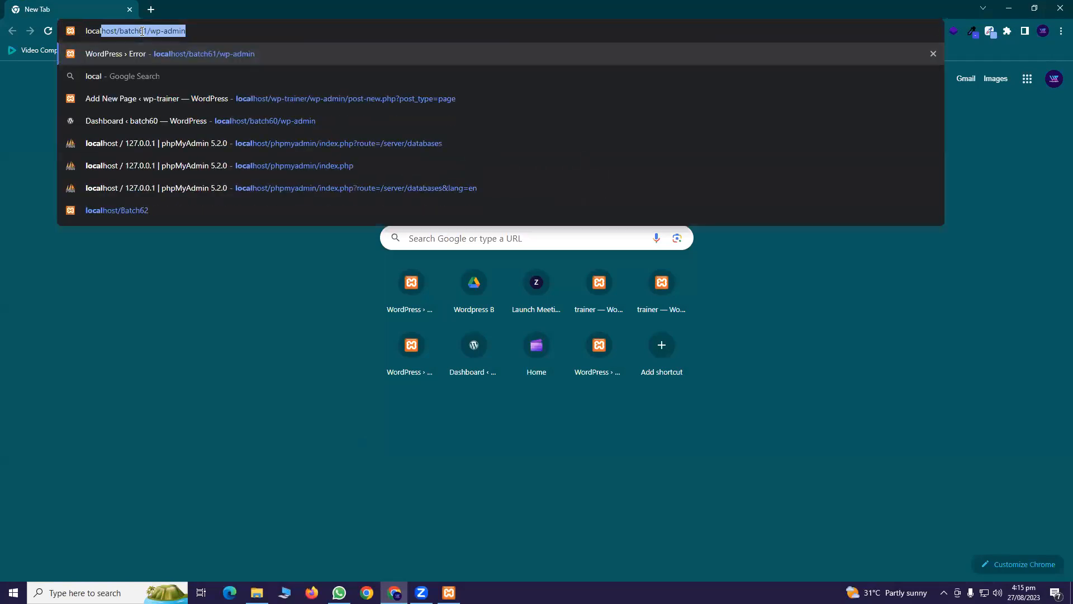
type("host/bat")
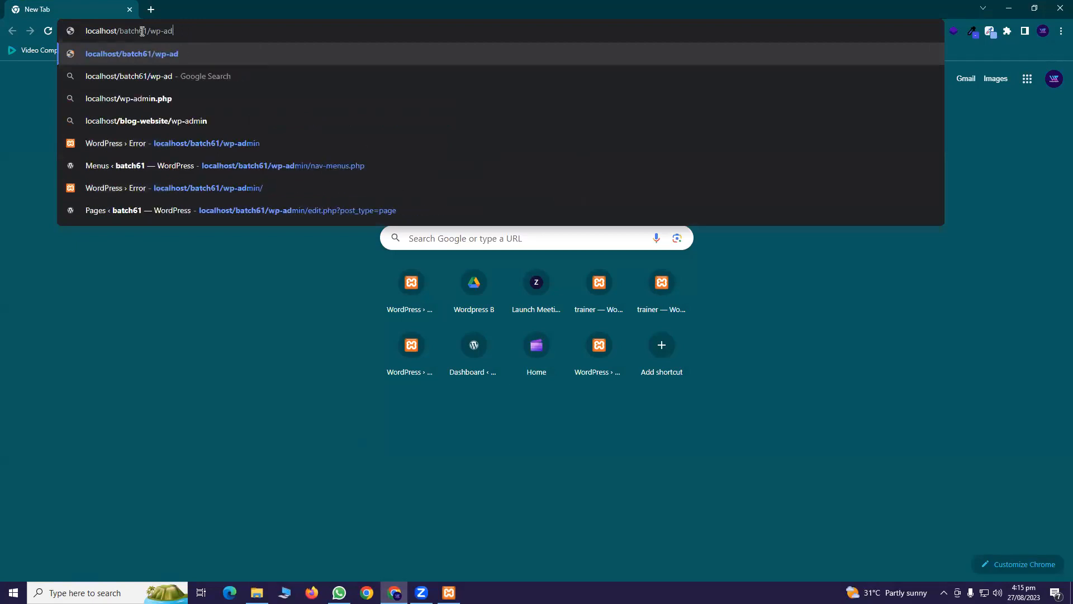
key("BackSpace")
key("BackSpace")
key("BackSpace")
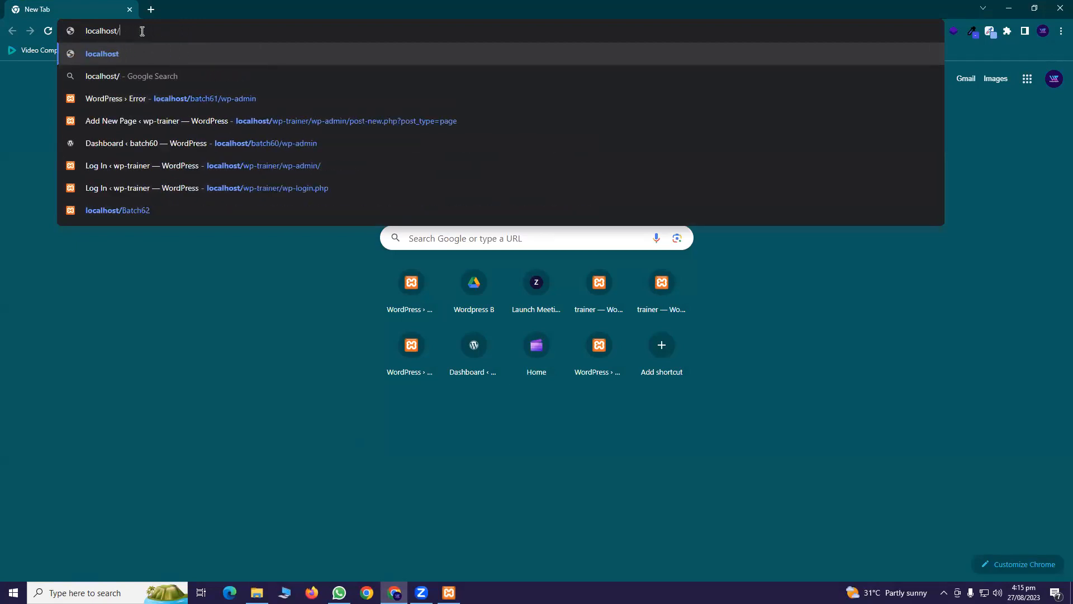
type("phpm")
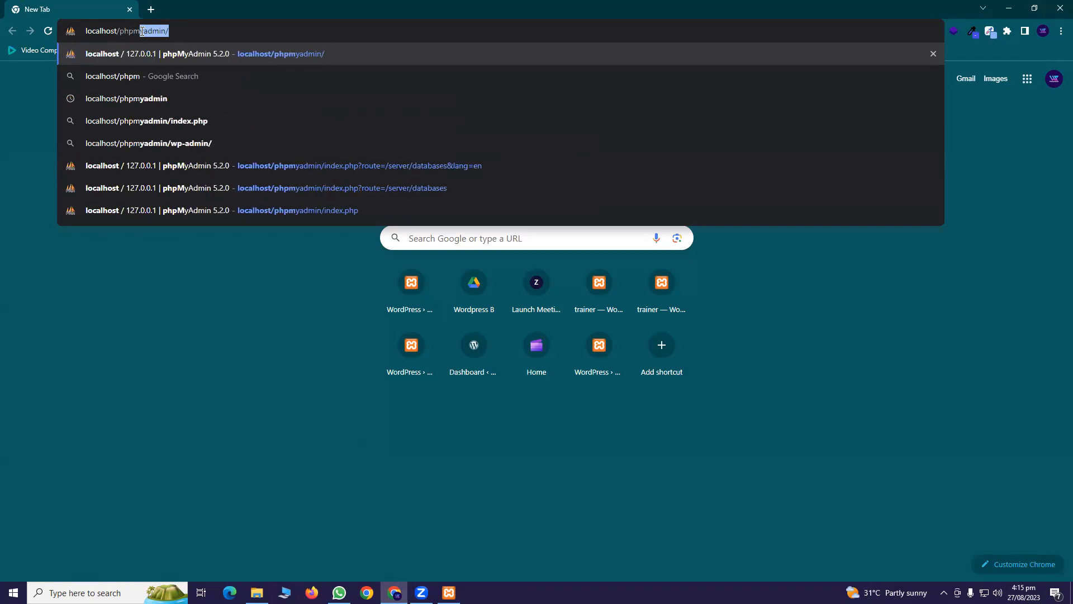
type("yadmin")
key("Return")
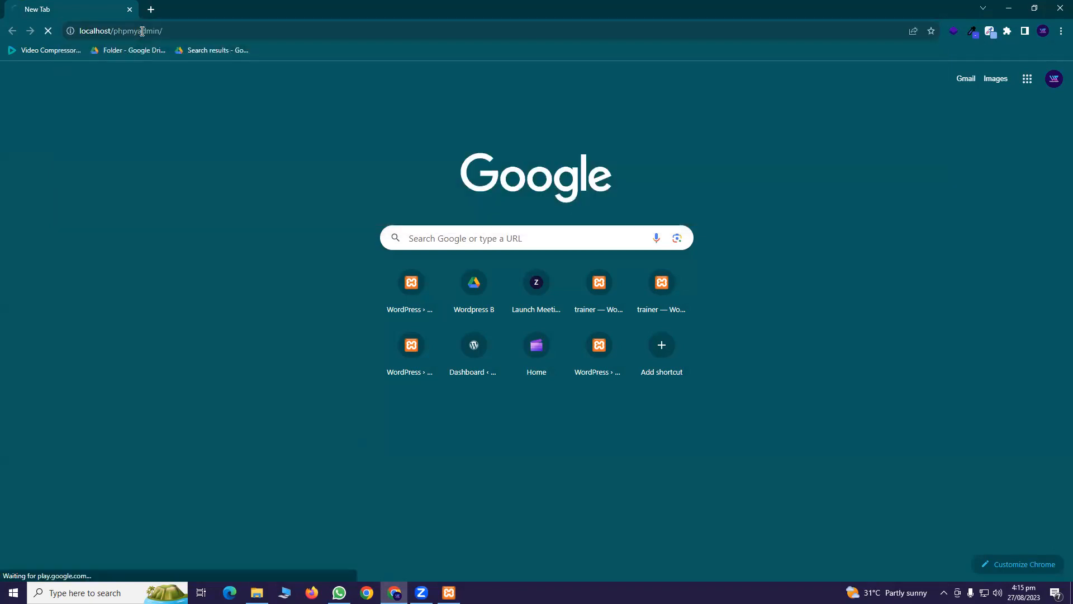
Create a database named Wordpress in phpMyAdmin, then open a new Chrome tab
left_click(52, 56)
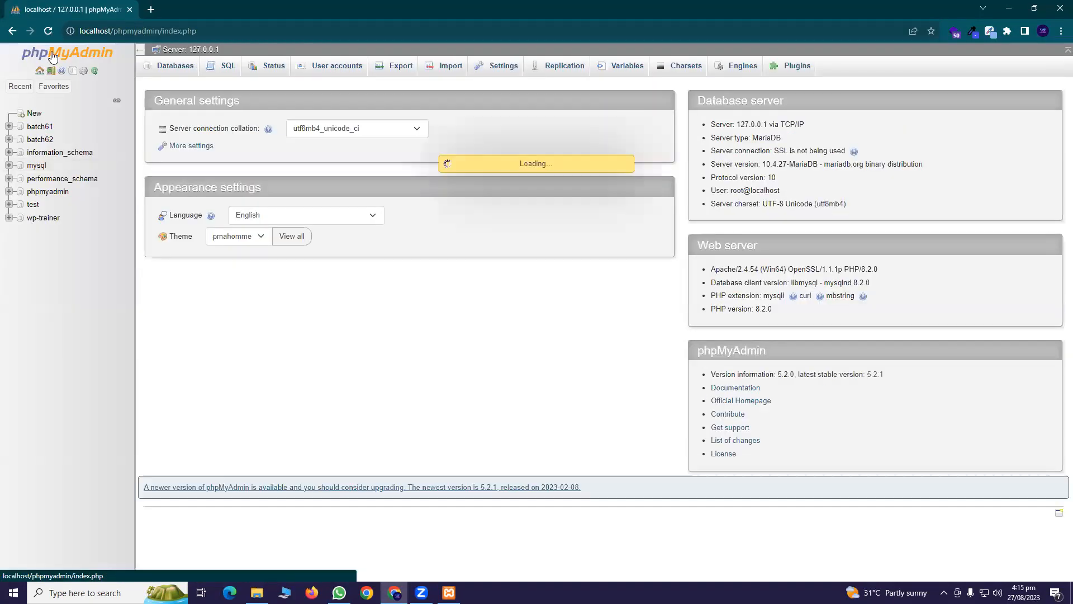
left_click(93, 62)
left_click(169, 70)
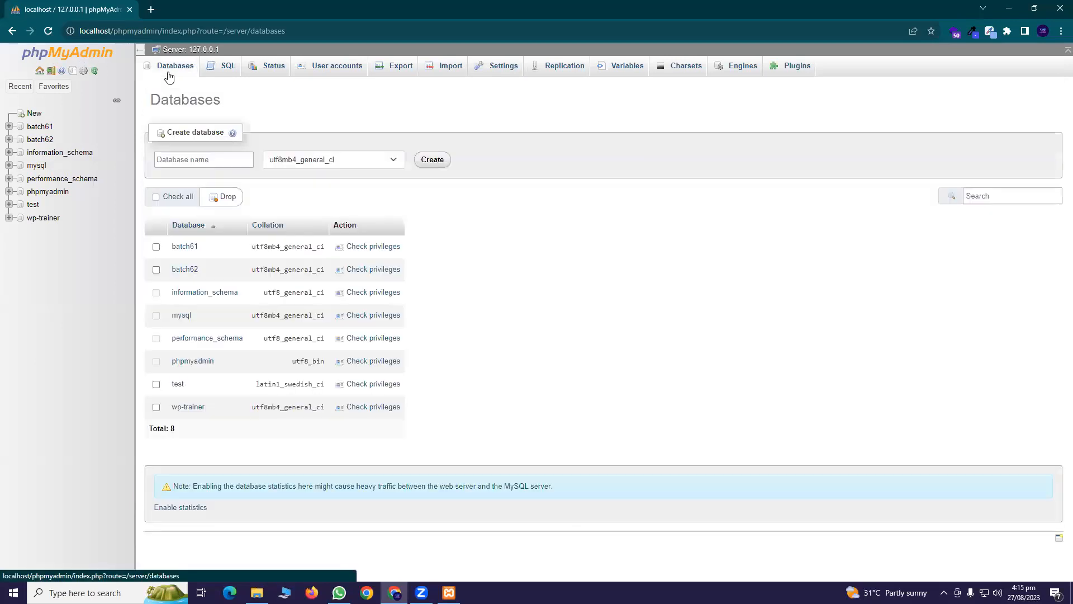
right_click(196, 159)
left_click(175, 160)
right_click(175, 160)
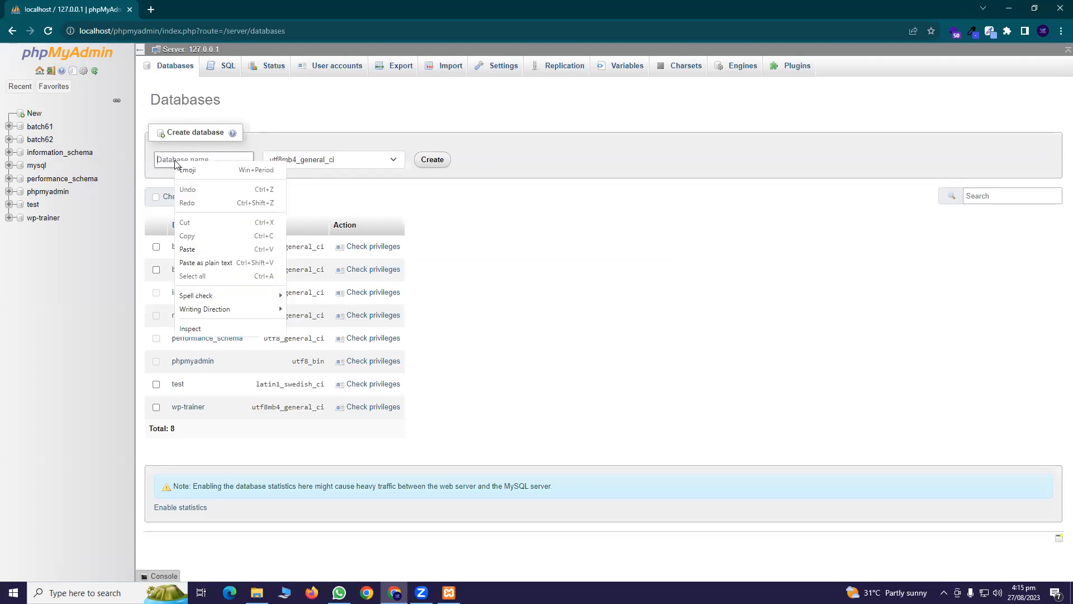
left_click(188, 250)
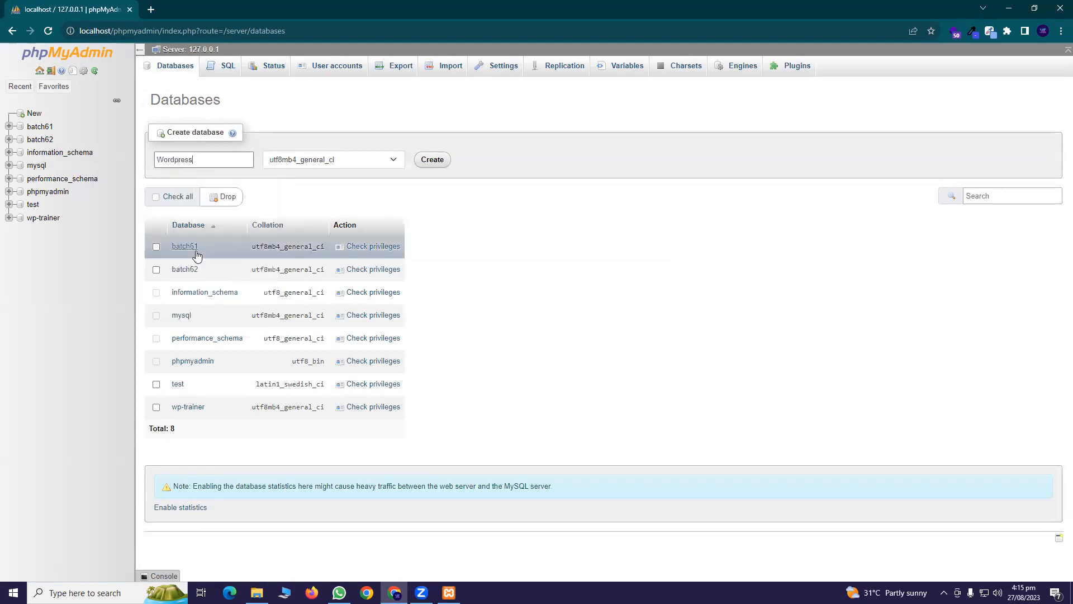
left_click(434, 160)
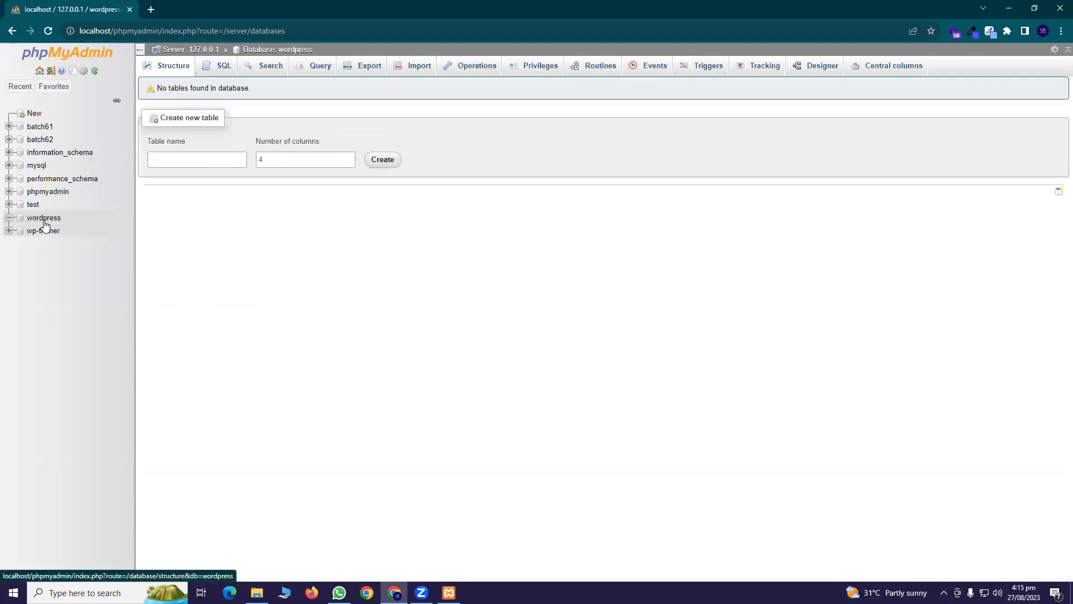
left_click(150, 9)
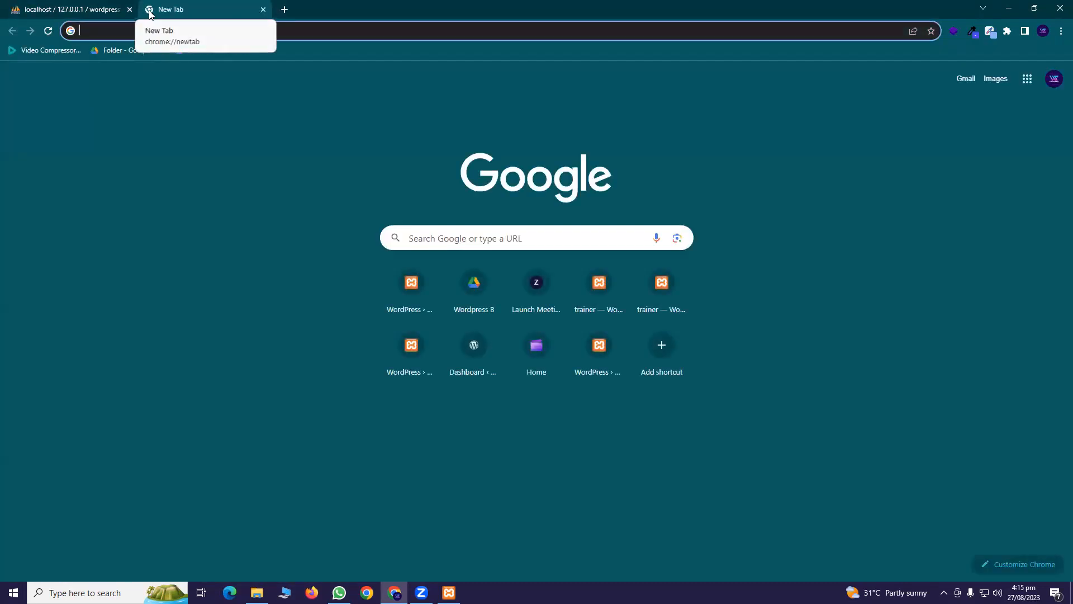
Load localhost/Wordpress in Chrome to reach the WordPress setup language list
type("local")
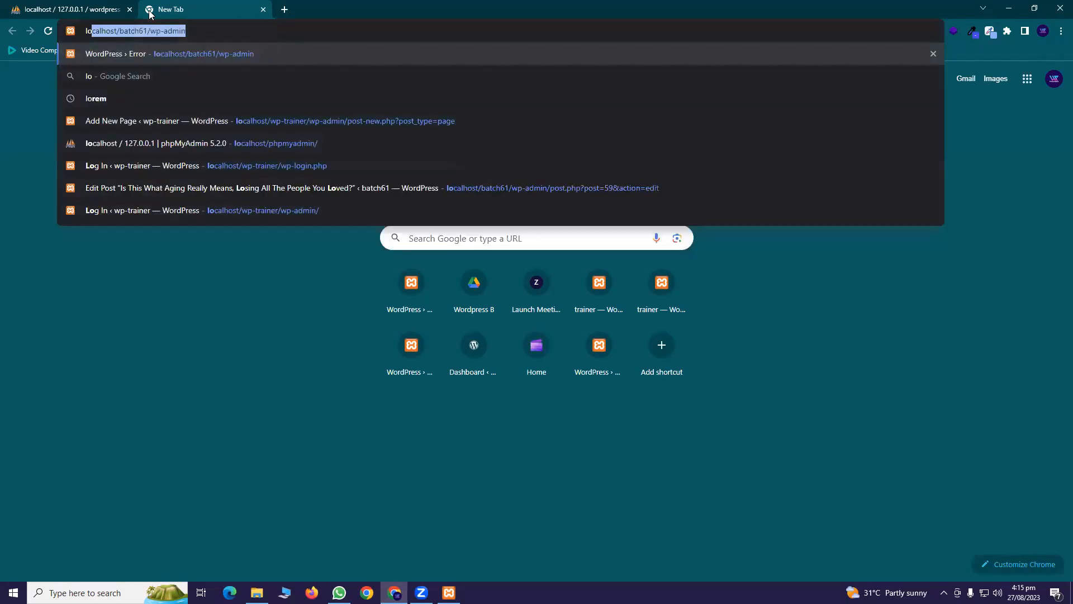
type("host/ba")
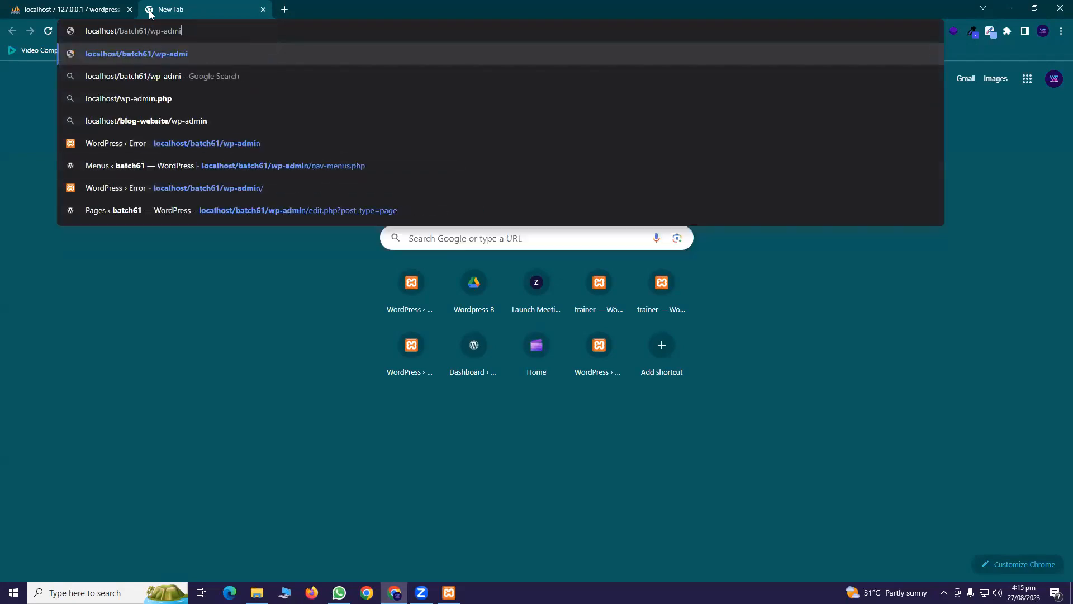
key("BackSpace")
key("BackSpace")
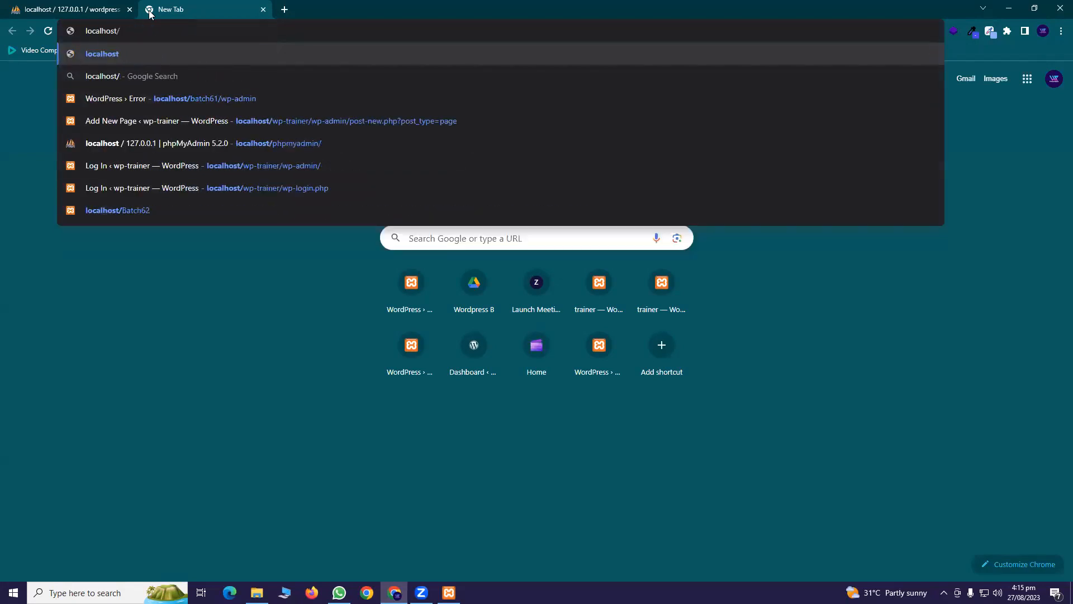
right_click(176, 26)
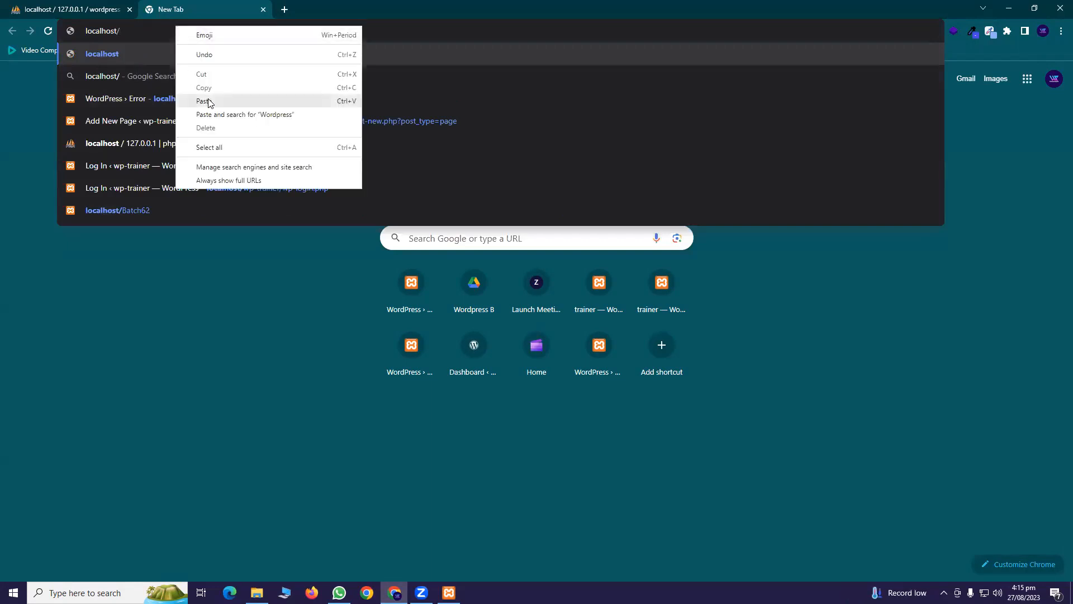
left_click(204, 102)
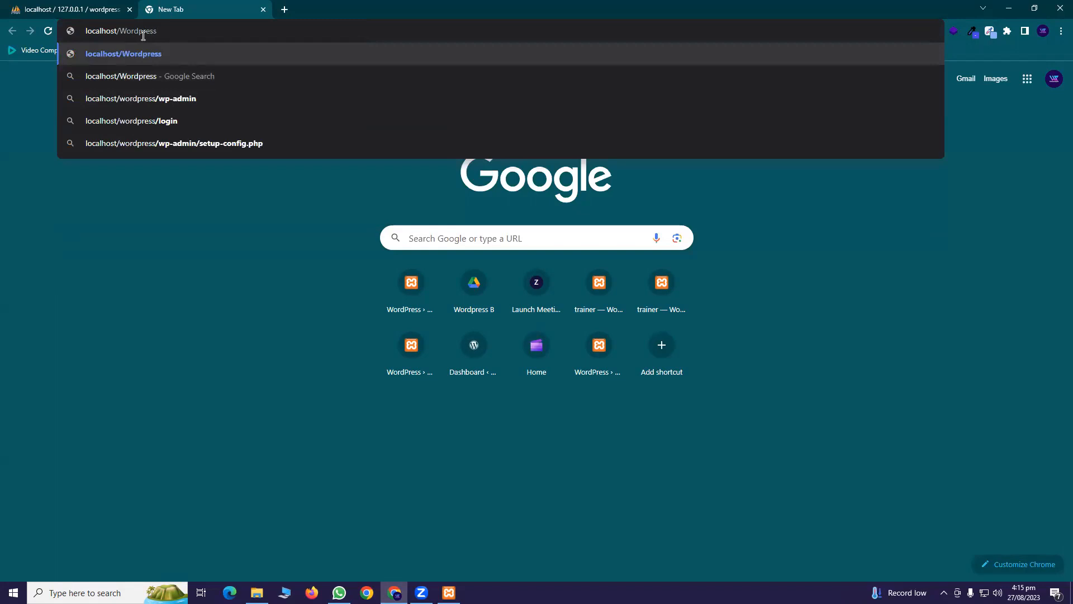
key("Return")
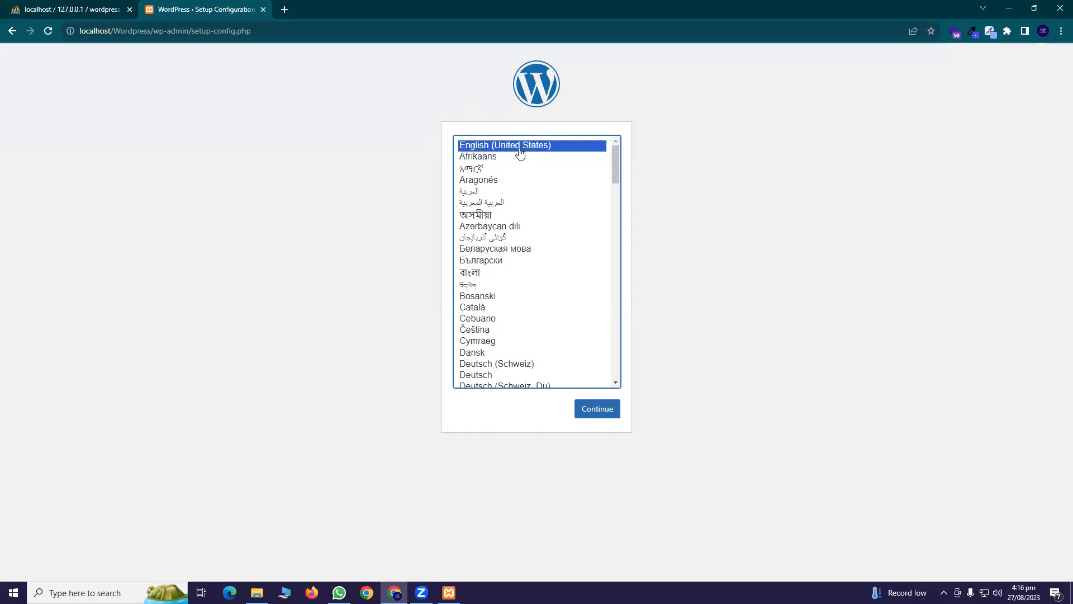
Keep English (United States) and submit database name Wordpress, username root, and an empty password
left_click(608, 418)
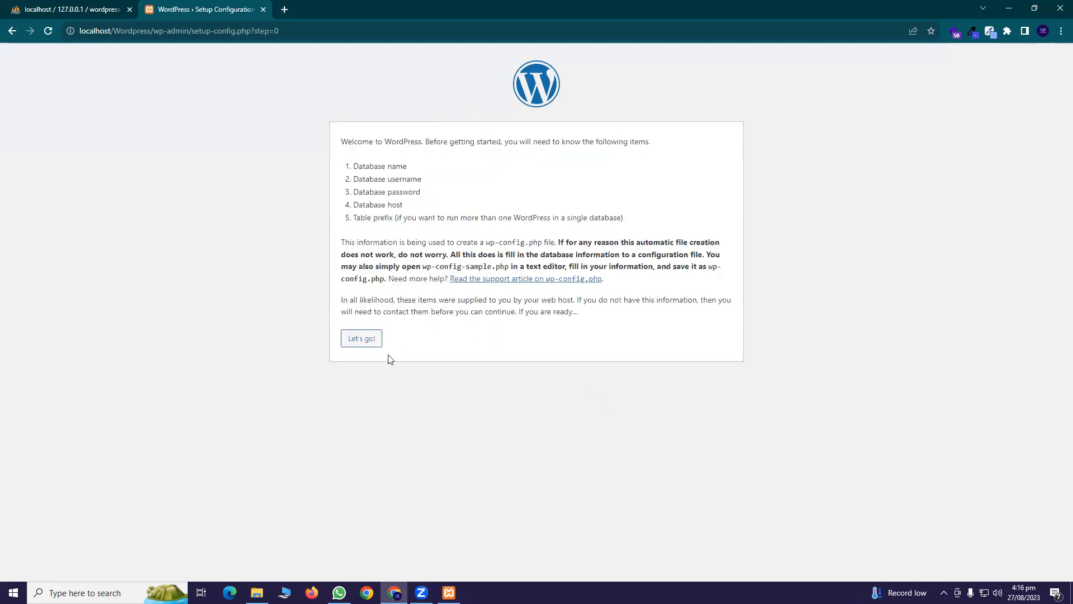
left_click(364, 344)
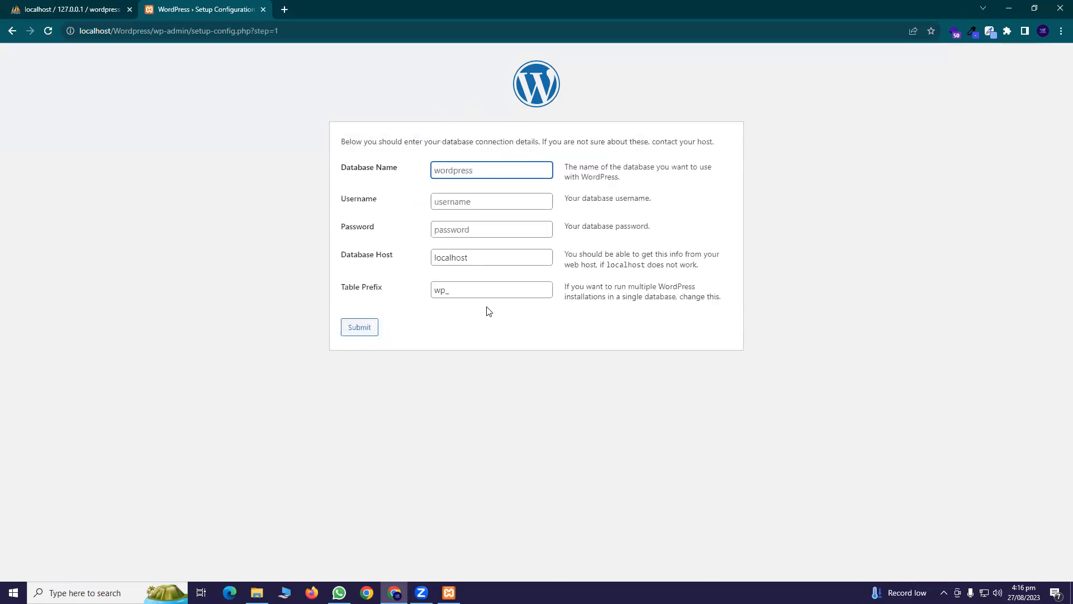
left_click(462, 173)
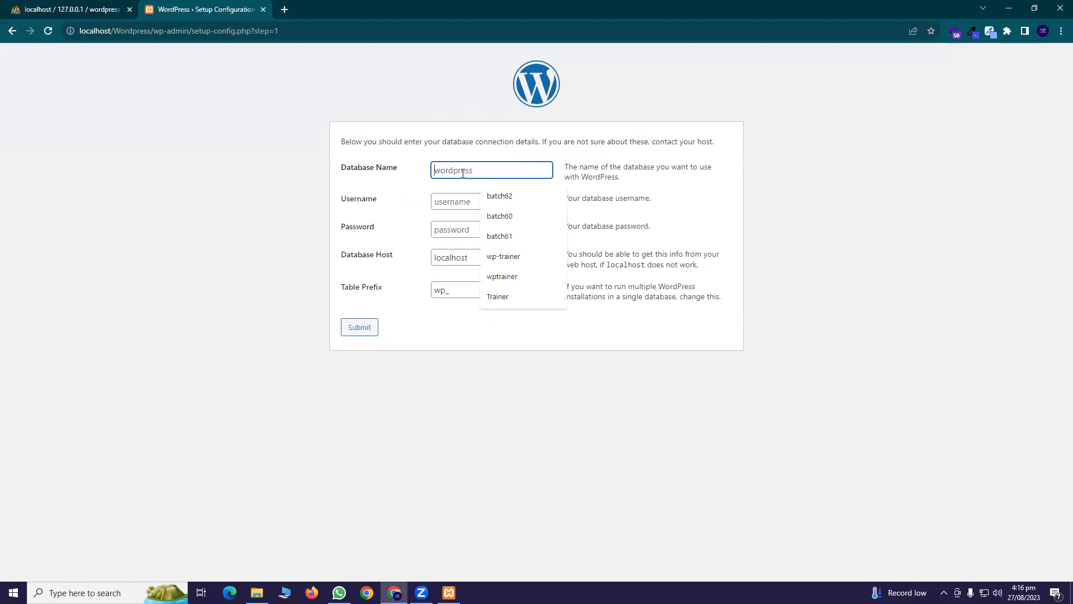
right_click(462, 173)
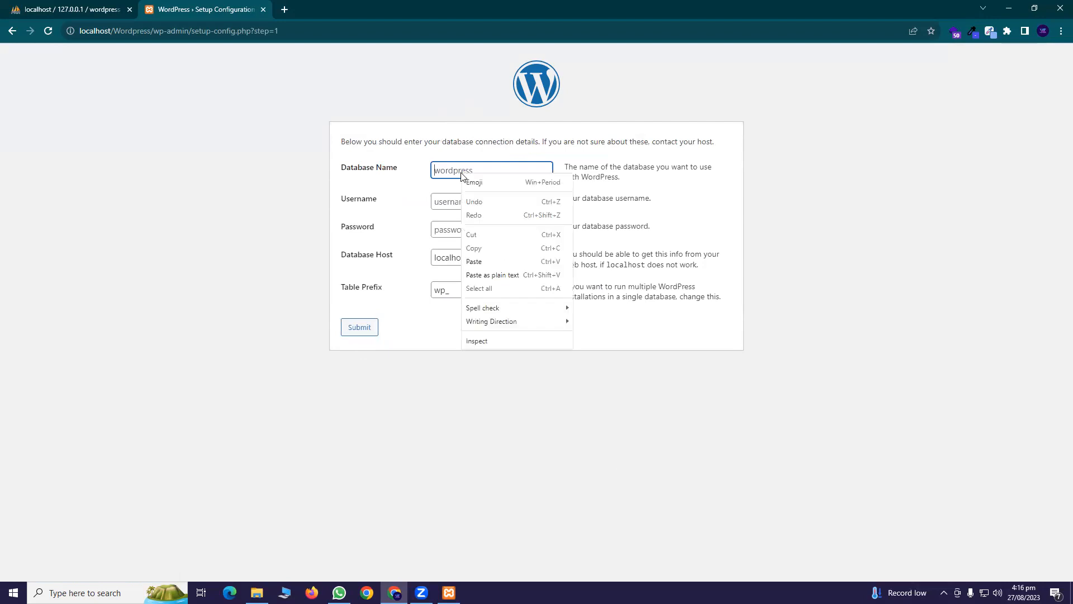
left_click(482, 261)
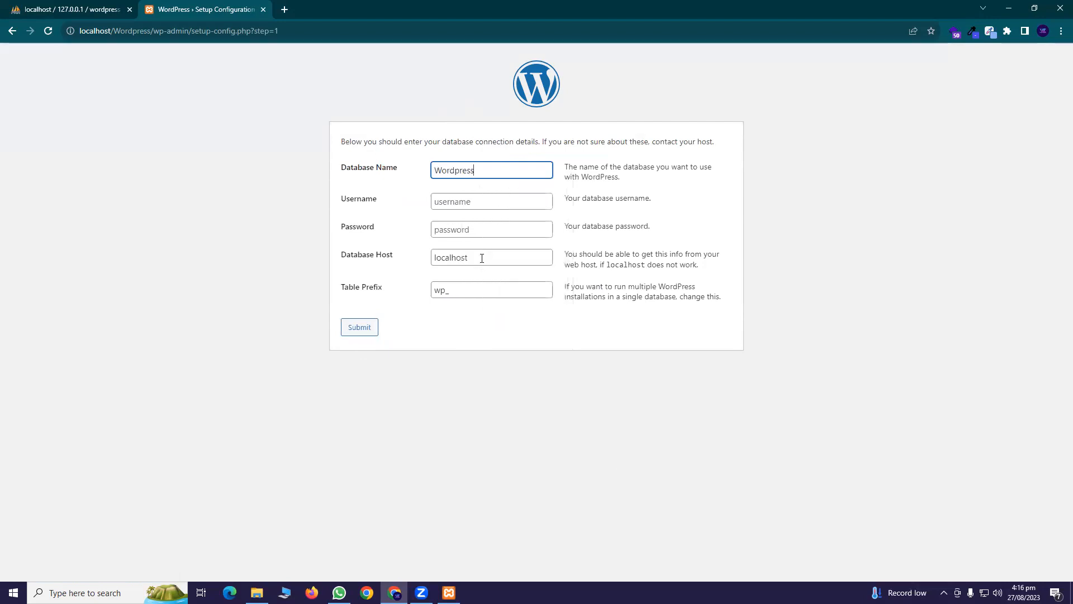
left_click(459, 203)
left_click(494, 228)
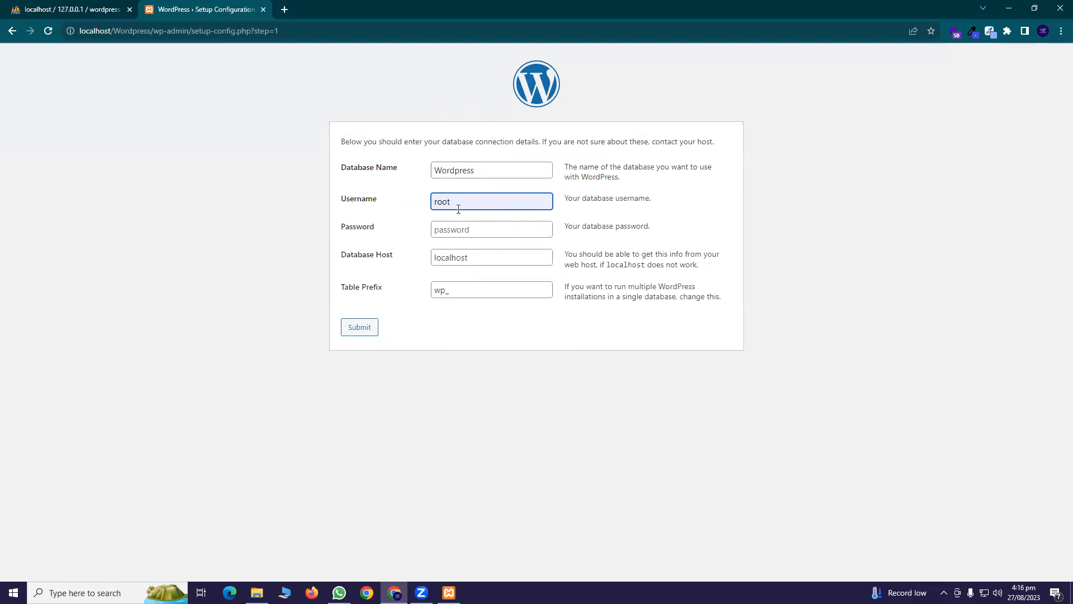
left_click(454, 233)
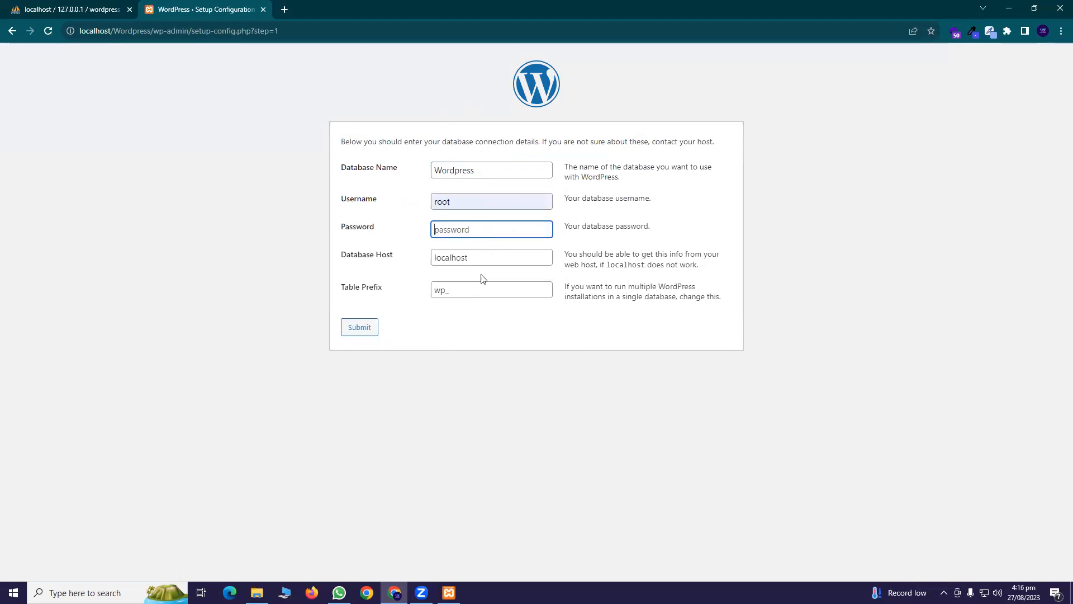
left_click(360, 330)
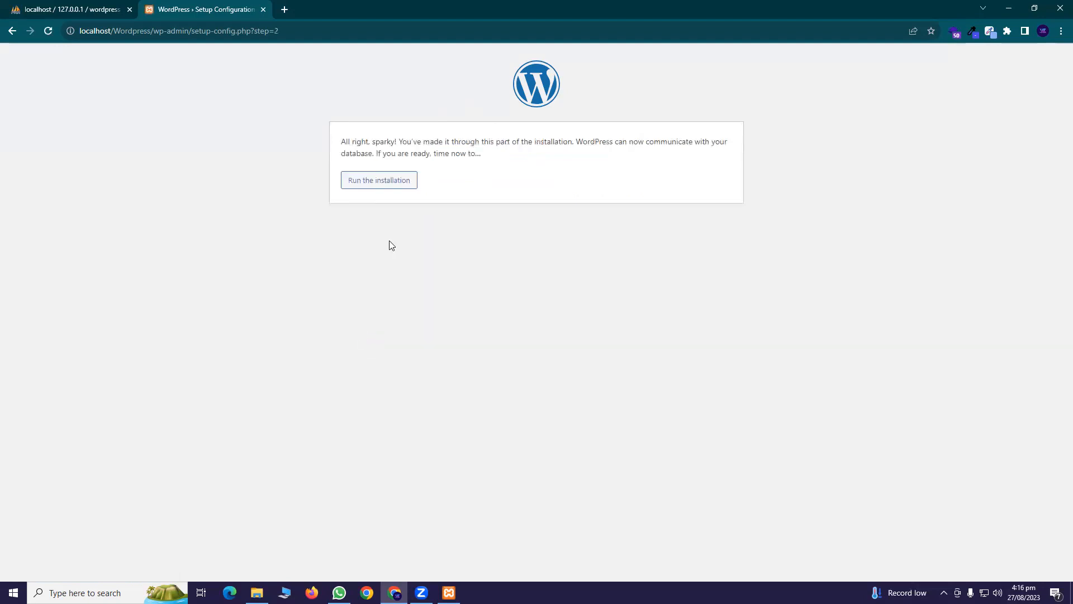
Start the installation and enter Wordpress as both site title and admin username
left_click(387, 185)
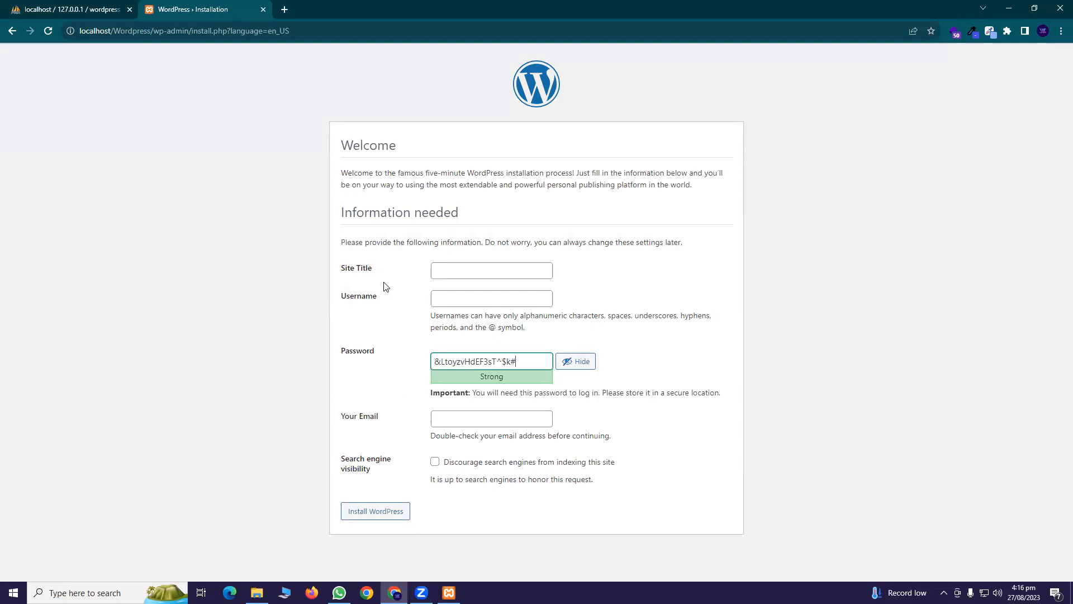
right_click(441, 270)
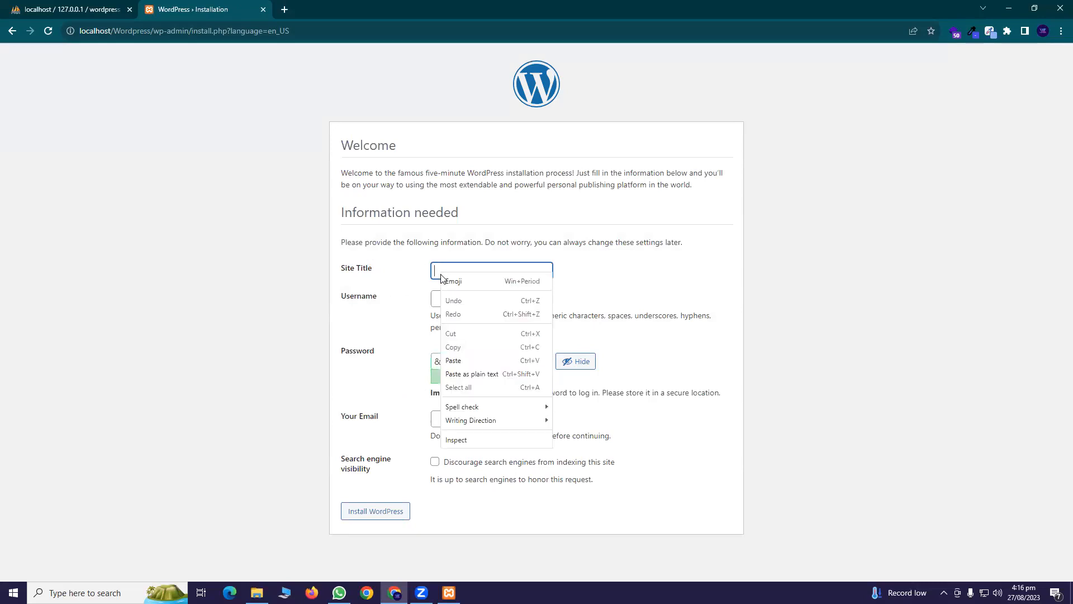
left_click(460, 361)
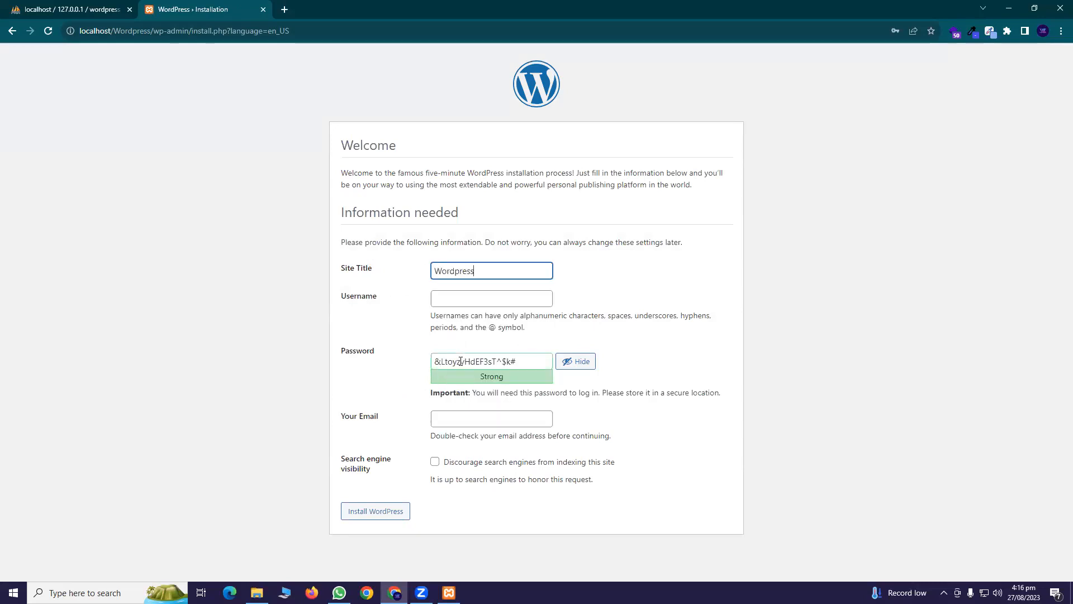
left_click(474, 296)
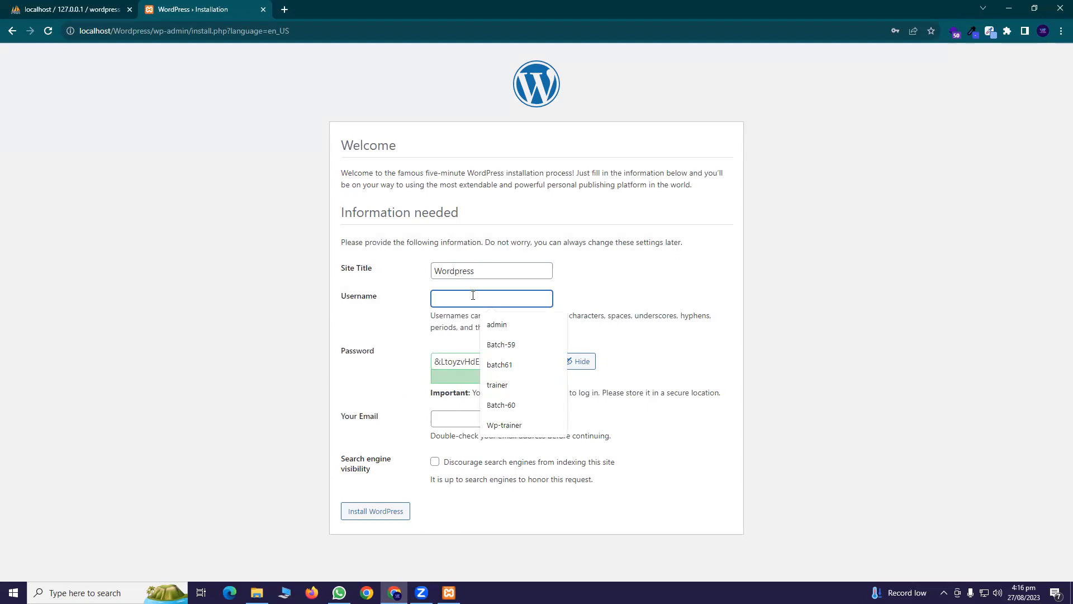
right_click(473, 296)
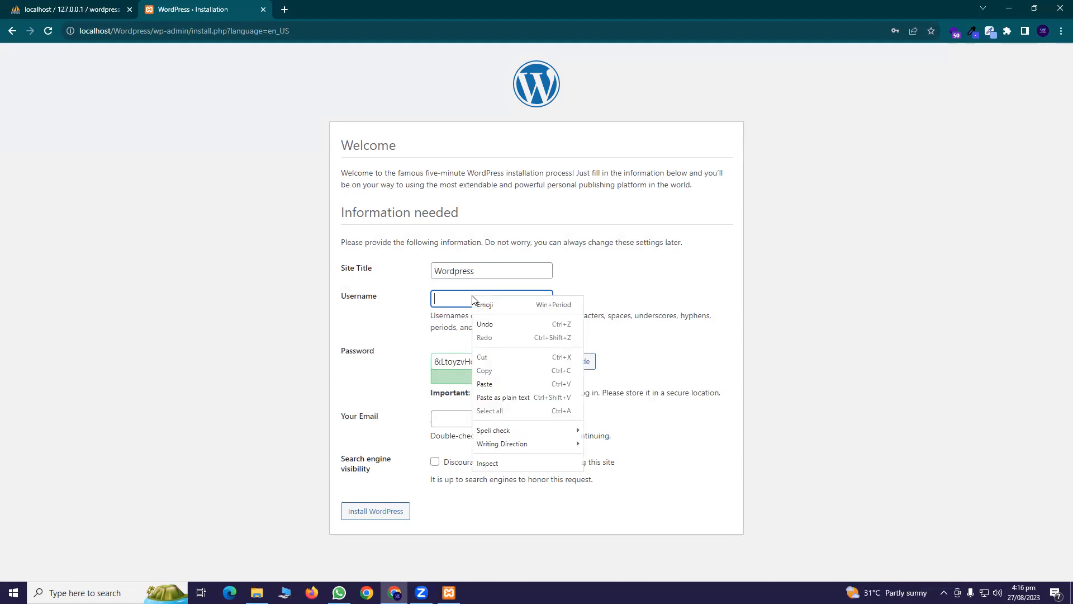
left_click(499, 385)
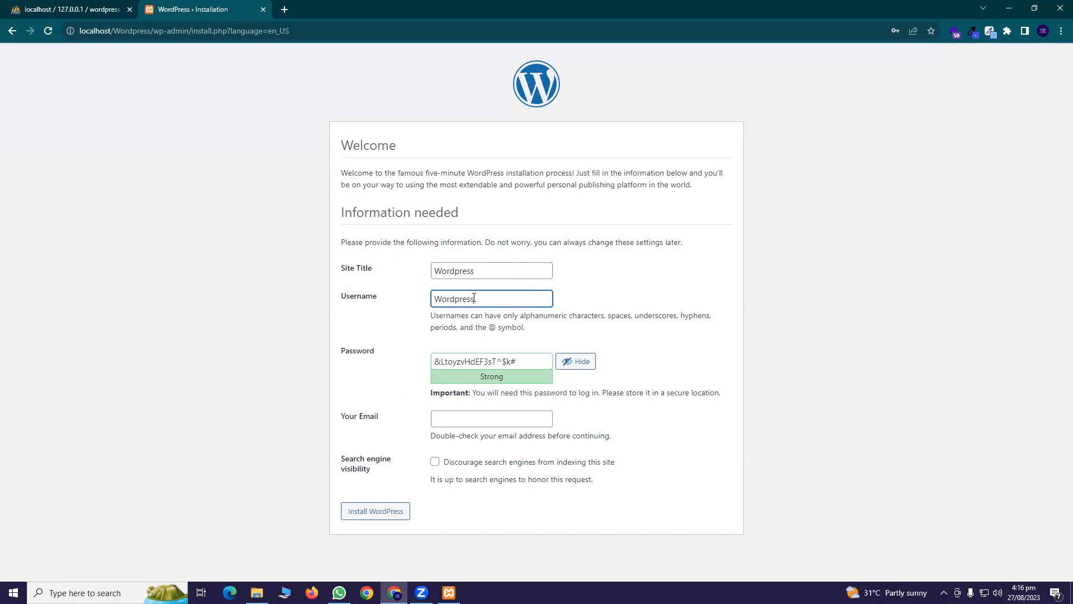
Replace the generated password with a simpler one, confirm it, add the admin e-mail, and install
triple_click(520, 361)
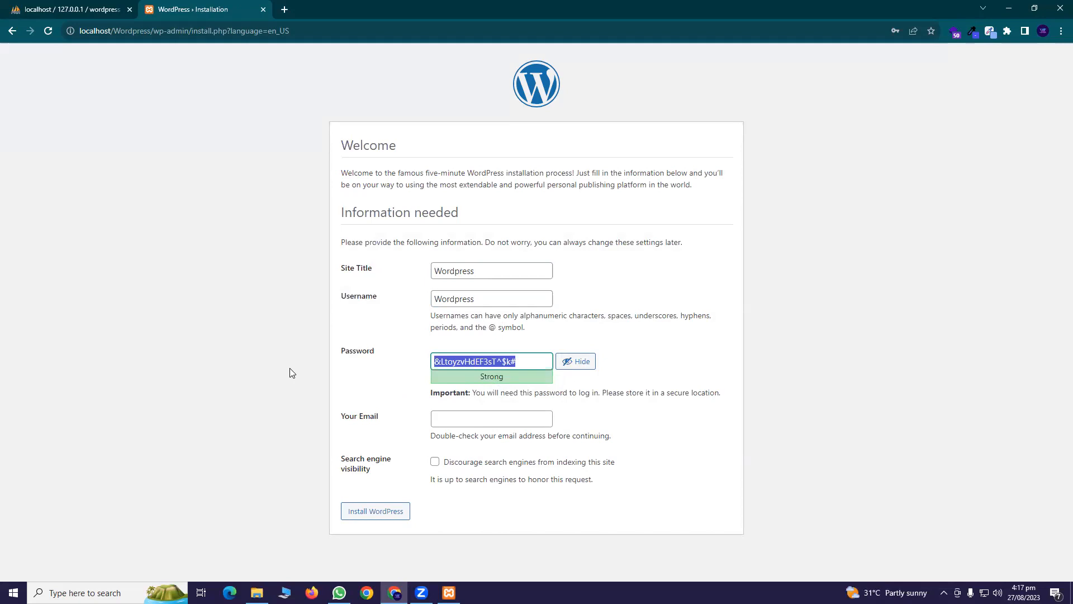
key("ctrl+v")
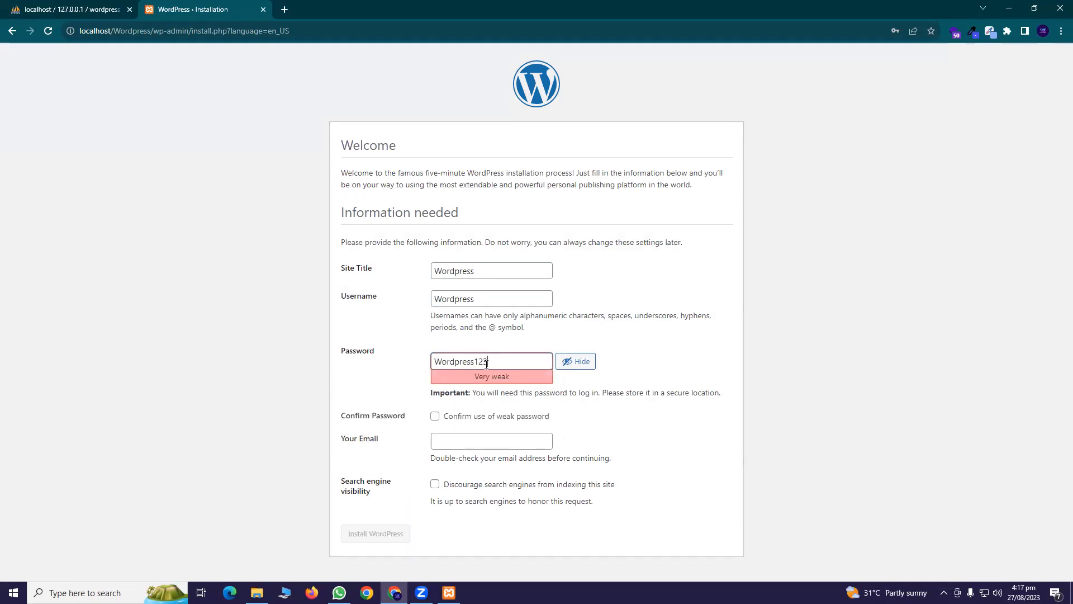
left_click(461, 416)
left_click(462, 437)
left_click(517, 469)
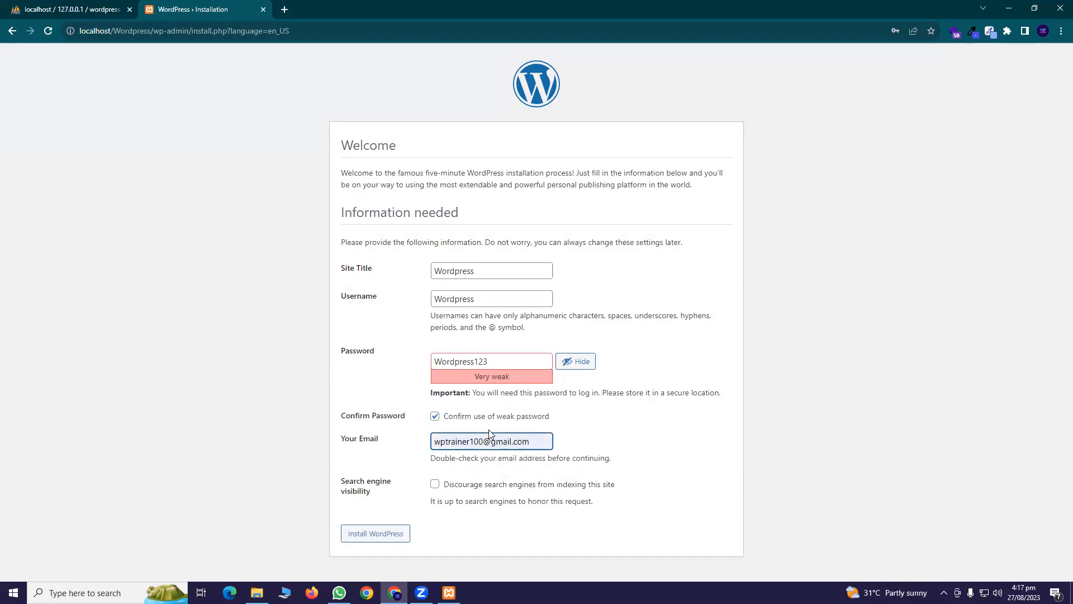
left_click(387, 541)
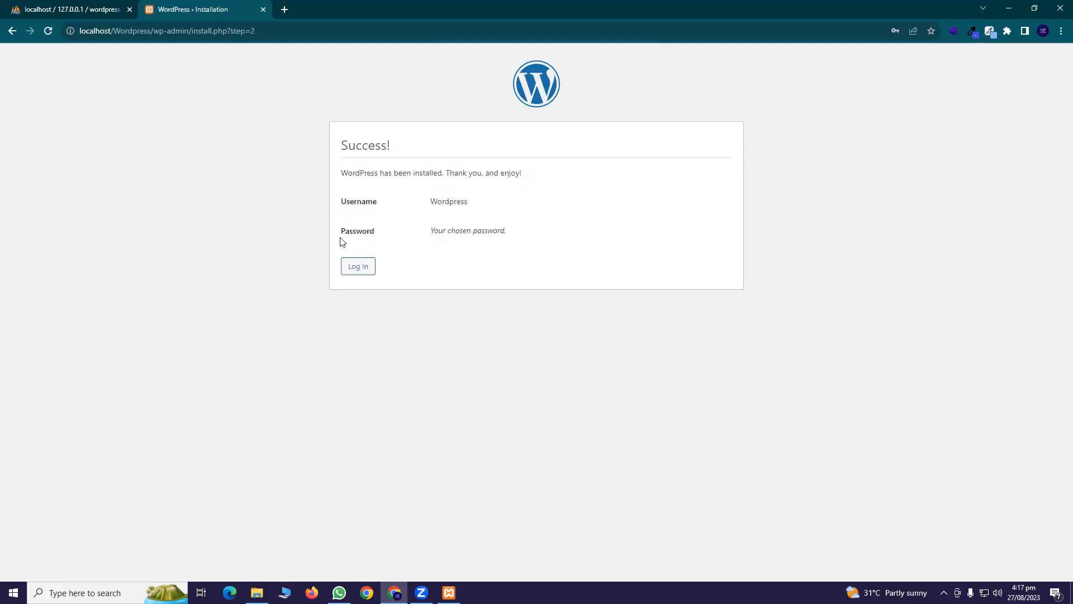
Dismiss the browser warning and log in as Wordpress with the saved password plus '123'
left_click(639, 184)
left_click(361, 273)
left_click(355, 268)
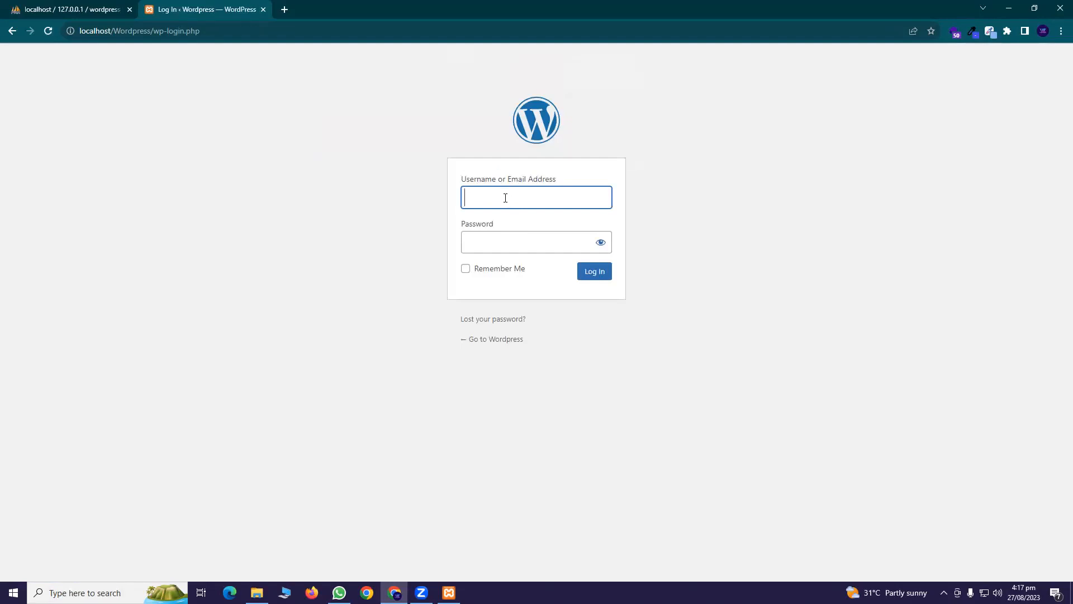
right_click(505, 198)
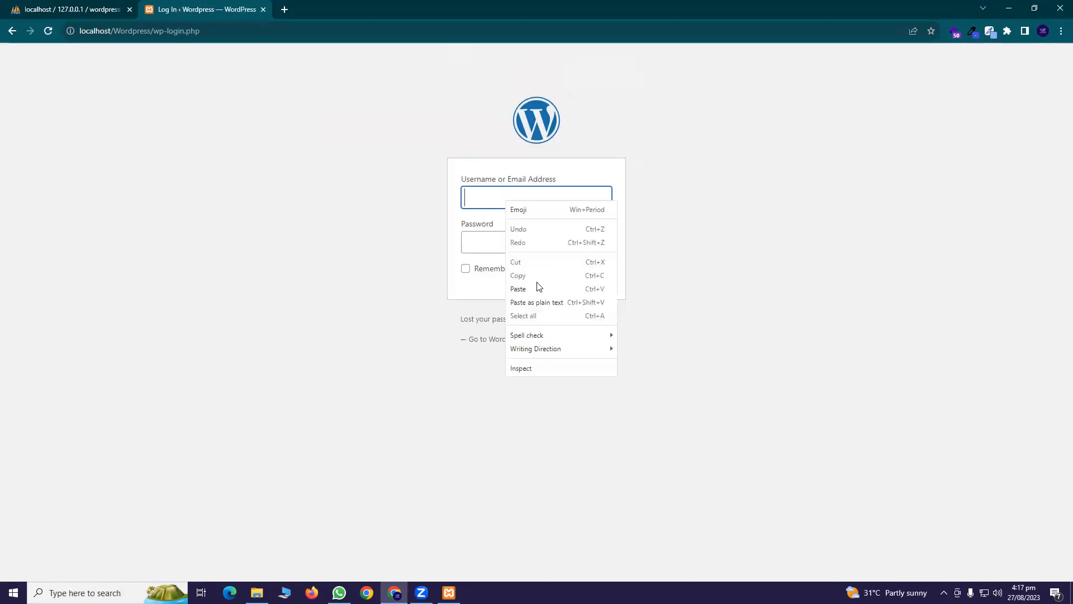
left_click(533, 286)
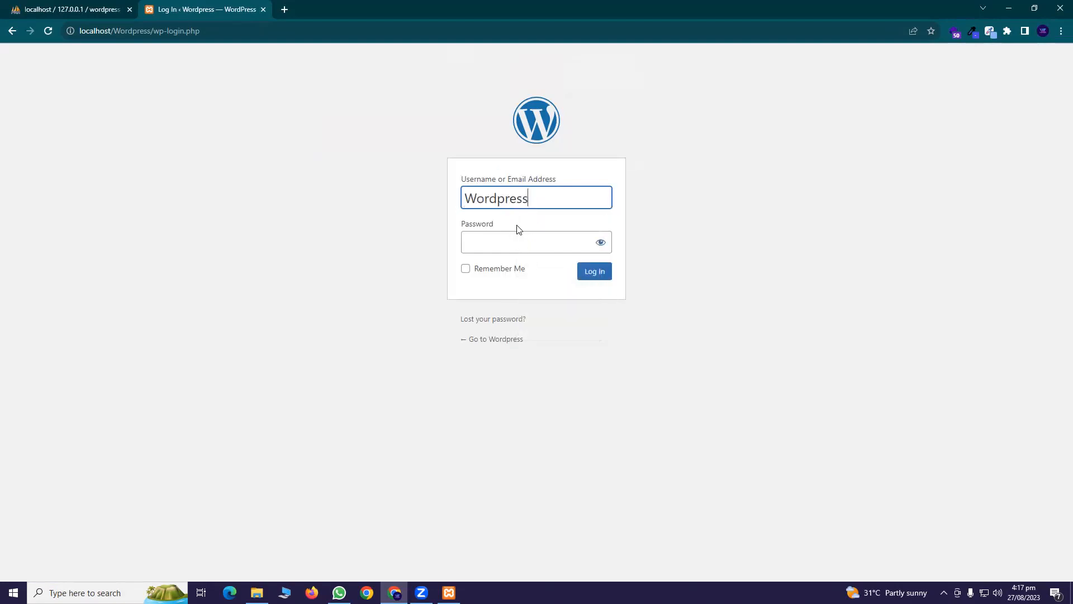
right_click(511, 240)
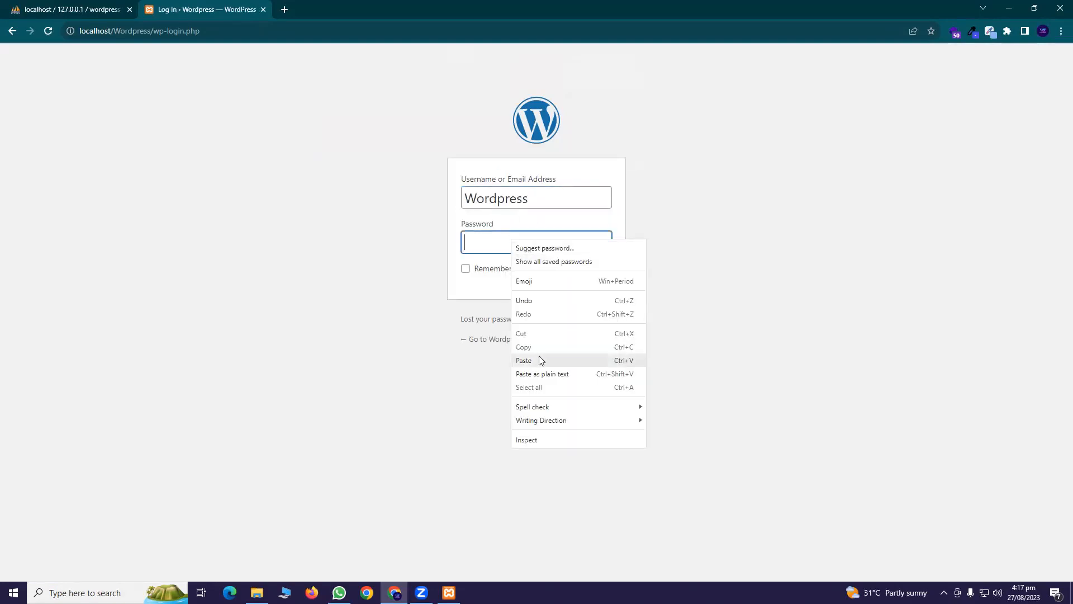
left_click(537, 359)
type("123")
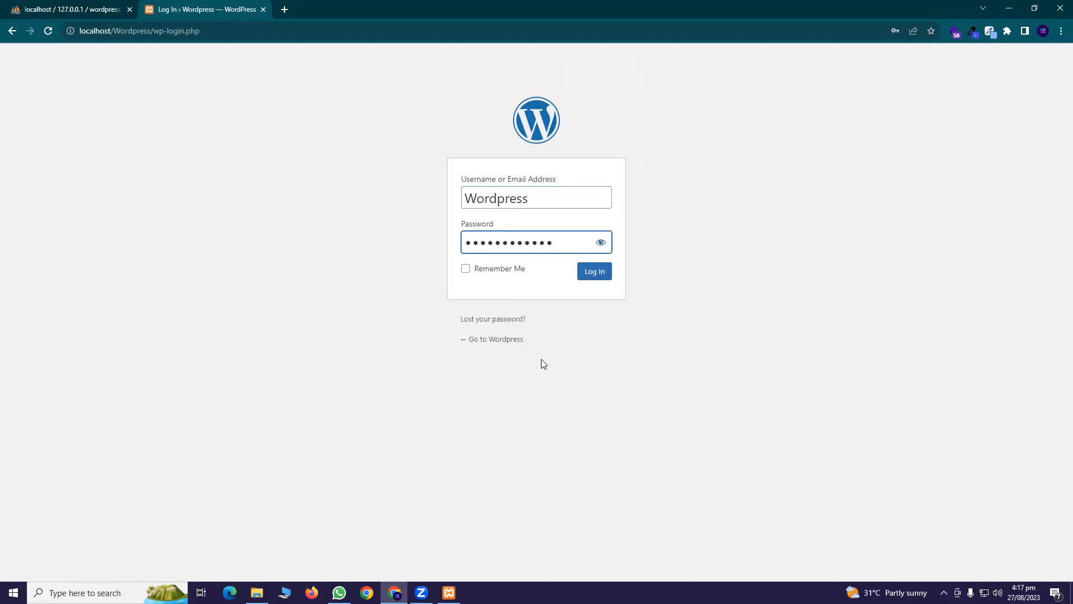
left_click(580, 278)
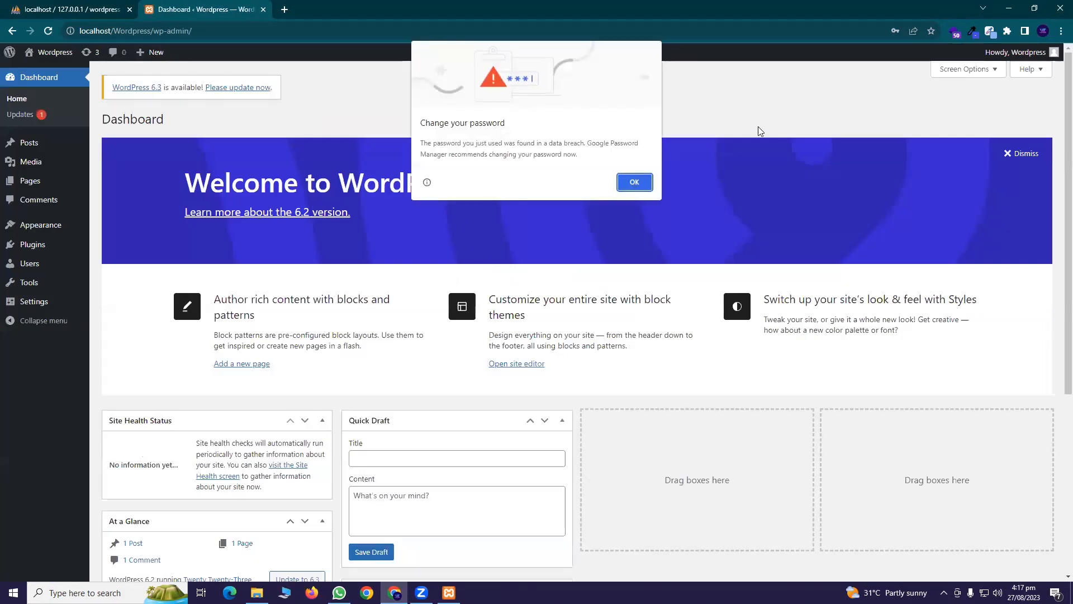
Dismiss the password breach warning and close the phpMyAdmin tab, keeping only the Dashboard
left_click(634, 182)
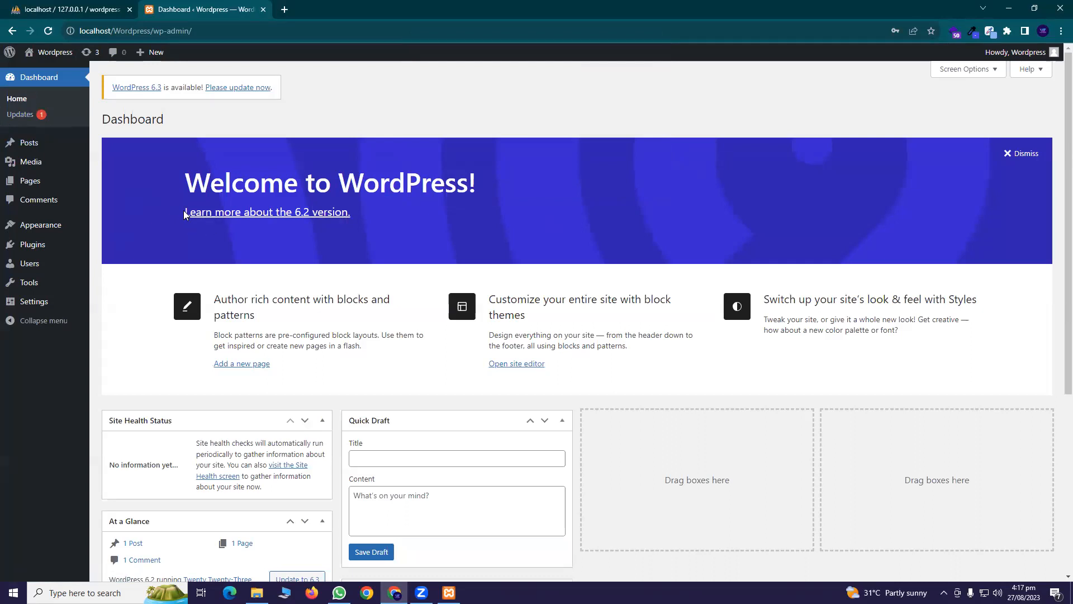
left_click(129, 9)
left_click(127, 31)
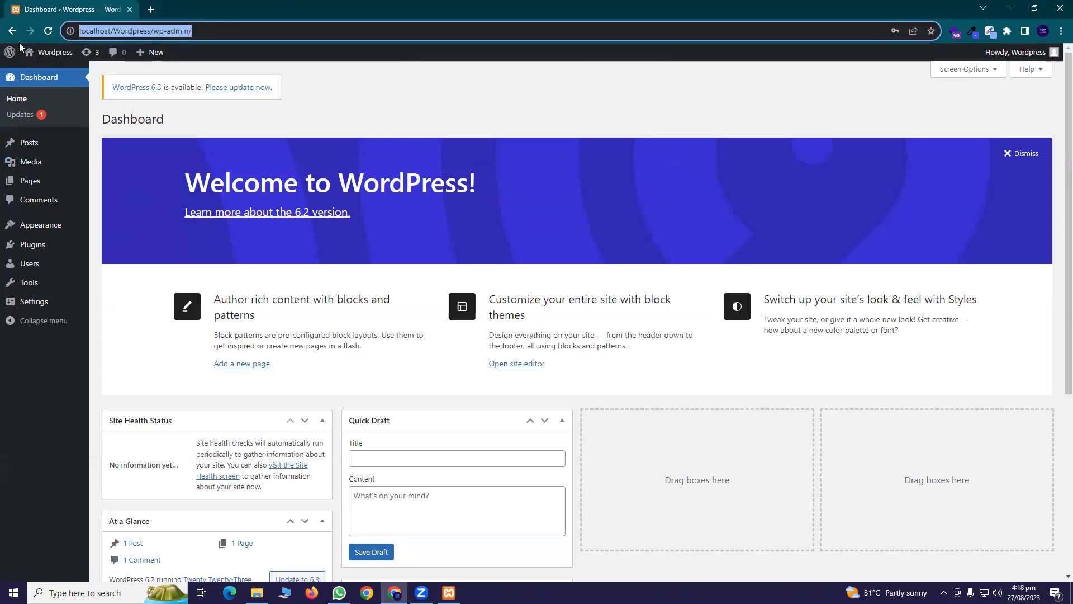
left_click(120, 31)
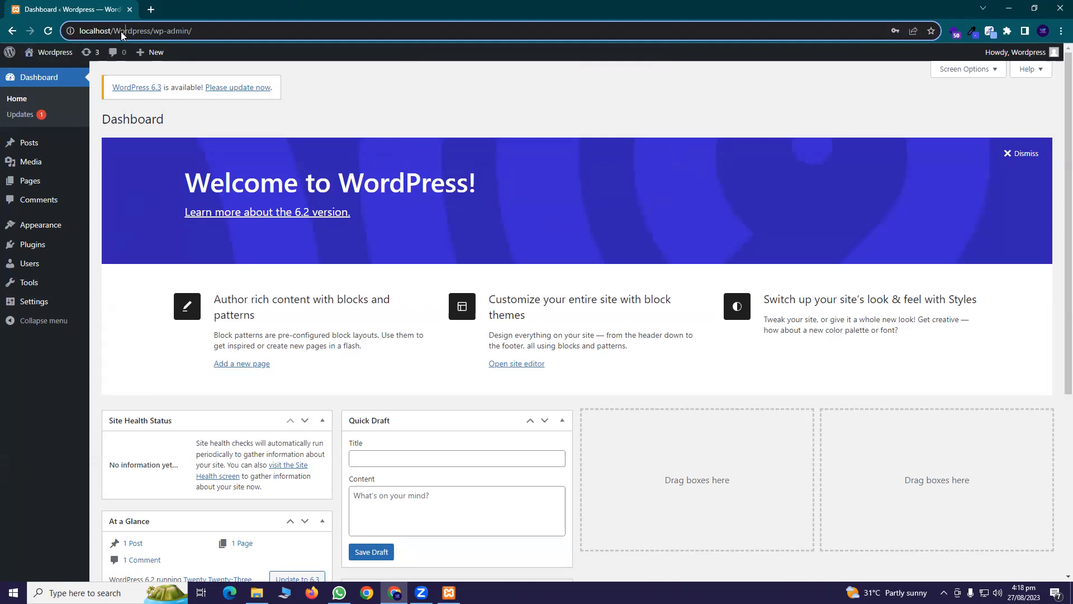
Change the address to the batch62 admin page and load it
key("BackSpace")
key("BackSpace")
key("BackSpace")
key("BackSpace")
key("BackSpace")
key("BackSpace")
key("BackSpace")
key("BackSpace")
key("BackSpace")
key("BackSpace")
key("BackSpace")
key("BackSpace")
key("BackSpace")
key("BackSpace")
key("BackSpace")
key("BackSpace")
key("BackSpace")
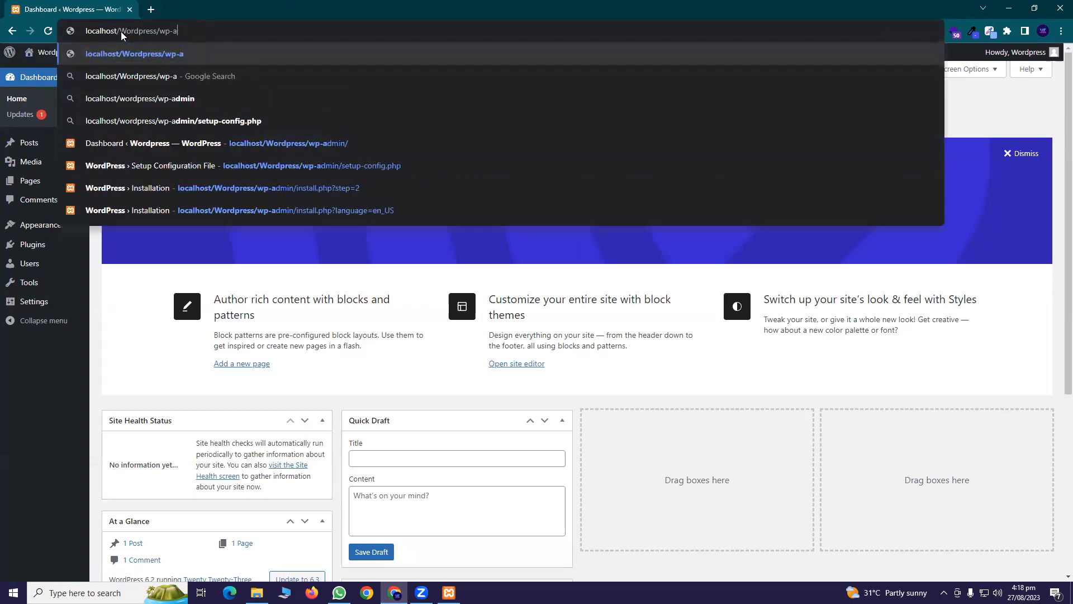
key("BackSpace")
key("BackSpace")
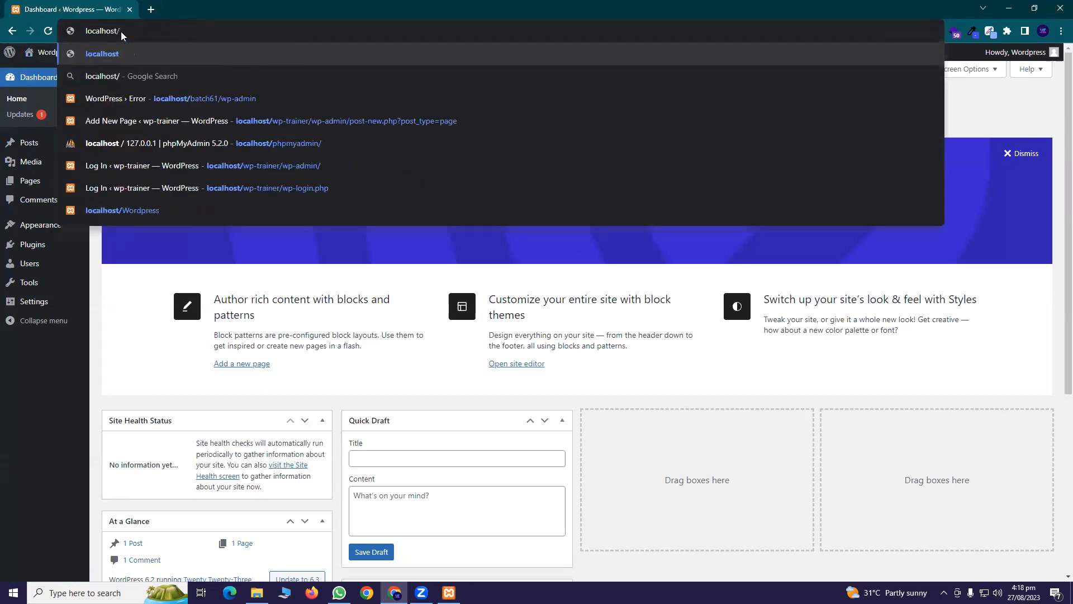
type("bat")
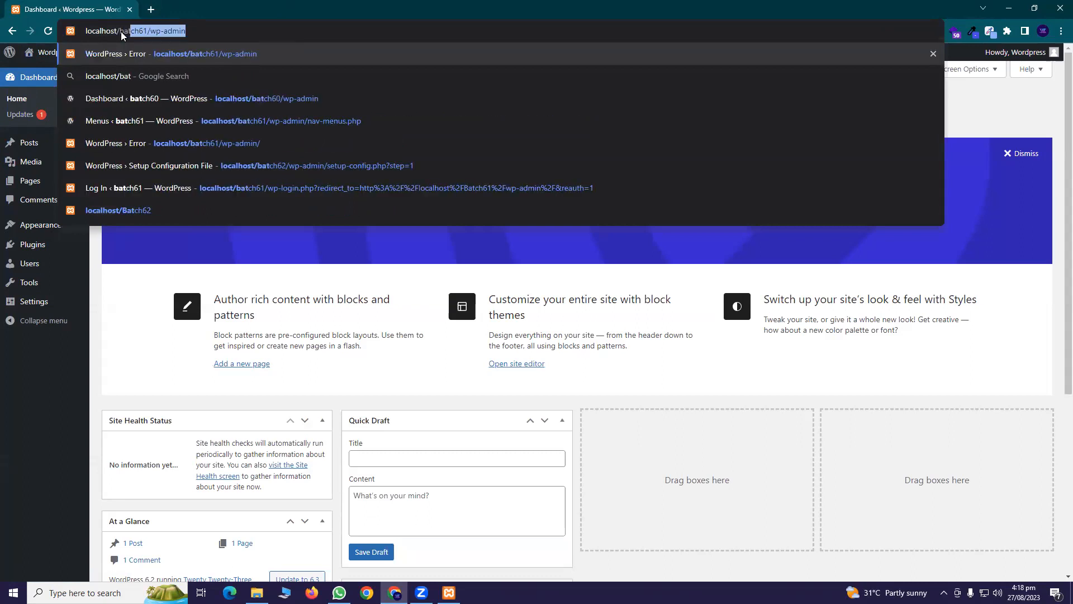
key("Right")
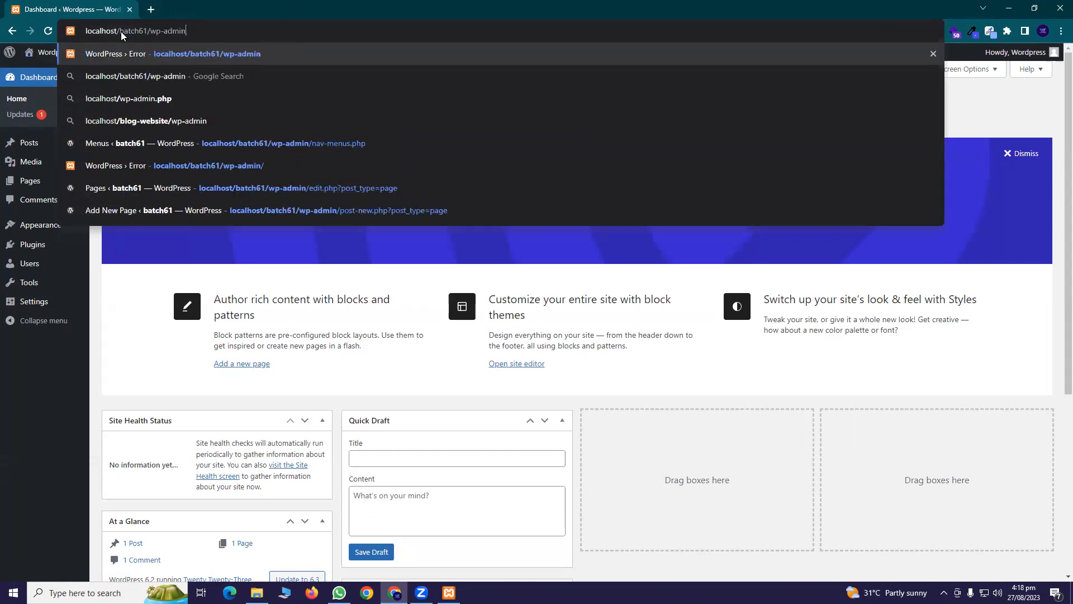
key("Left")
key("Left")
key("Left")
key("Left")
key("Left")
key("Left")
key("Left")
key("Left")
key("BackSpace")
type("2")
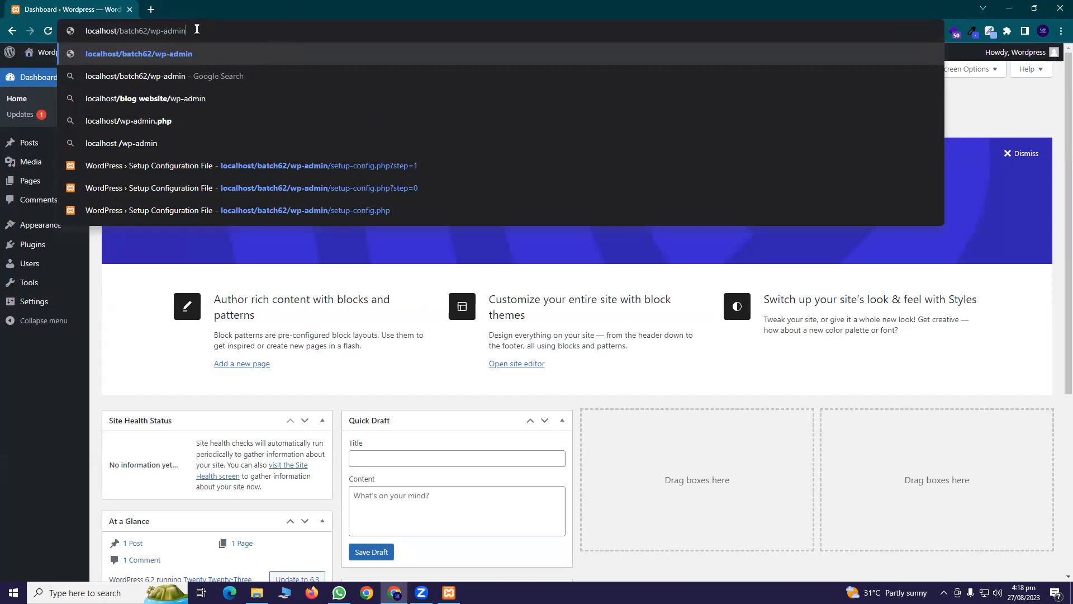
key("Return")
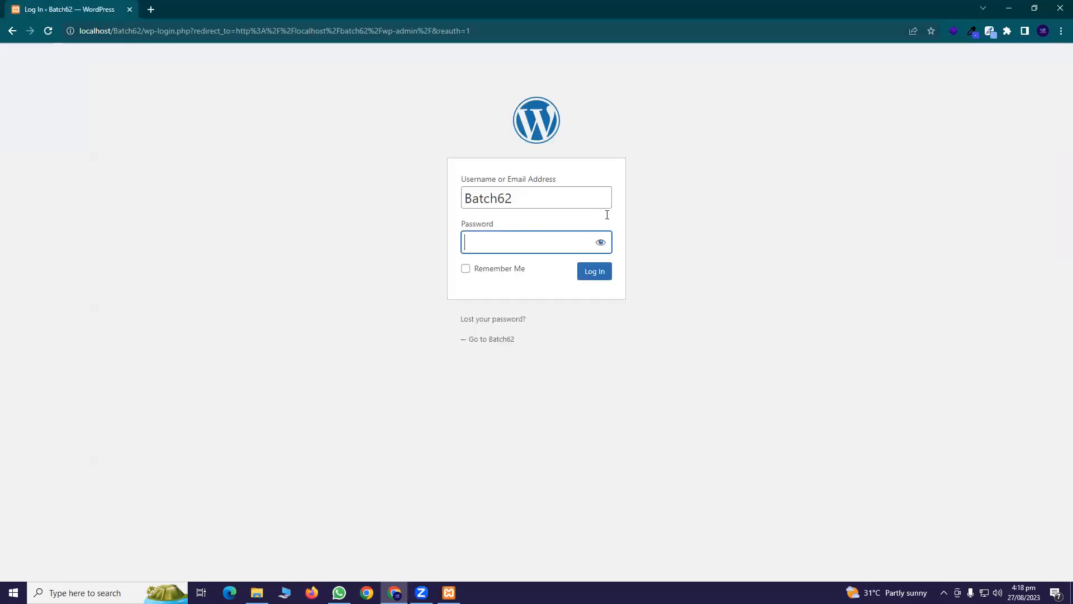
Try logging in as Batch62 with the saved password plus '123'
left_click(524, 198)
key("ctrl+a")
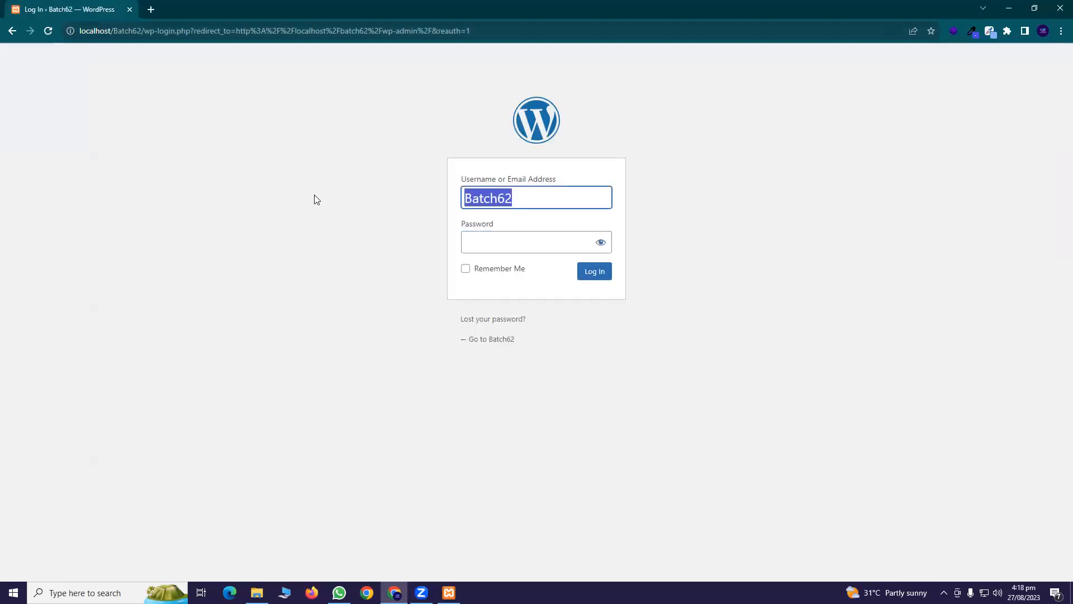
left_click(540, 241)
key("ctrl+v")
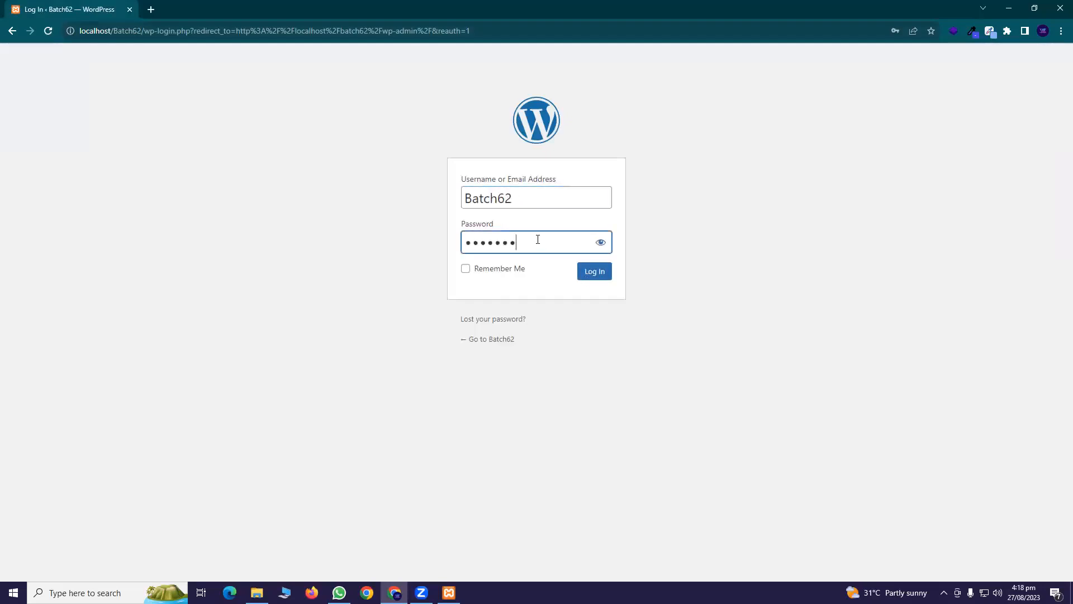
type("123")
left_click(602, 270)
Re-pick Batch62 from the saved usernames, enter the password, and submit again
key("shift+Tab")
key("BackSpace")
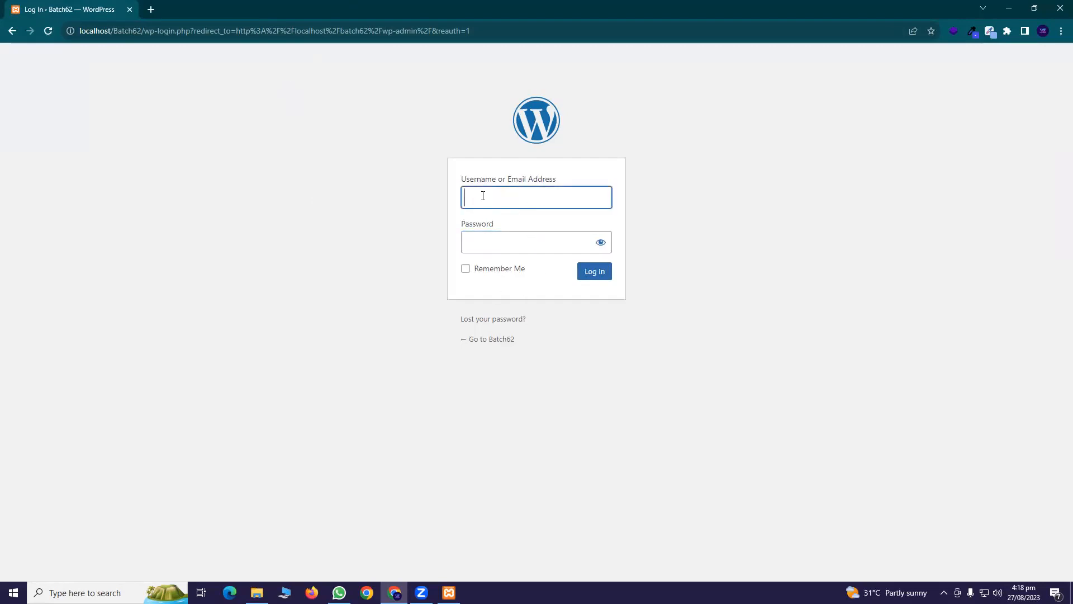
type("batch")
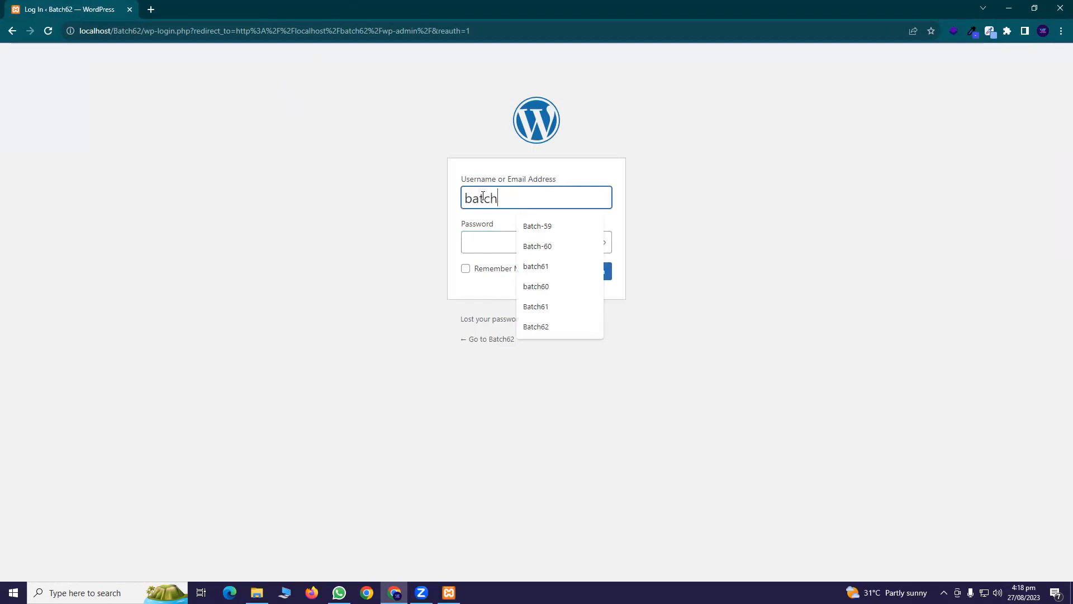
left_click(562, 326)
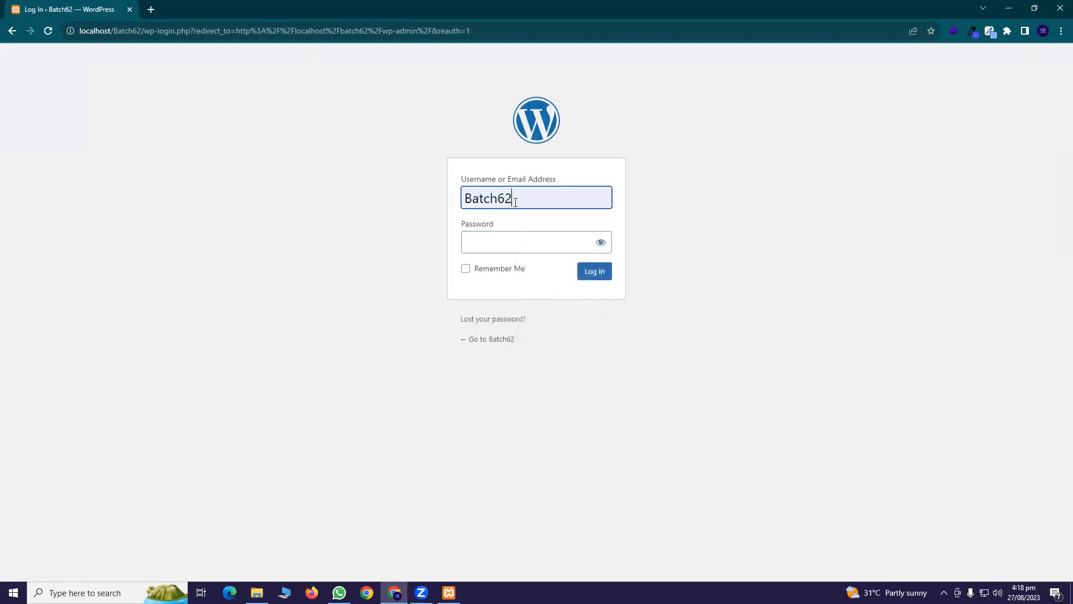
left_click(524, 247)
type("**********")
key("Return")
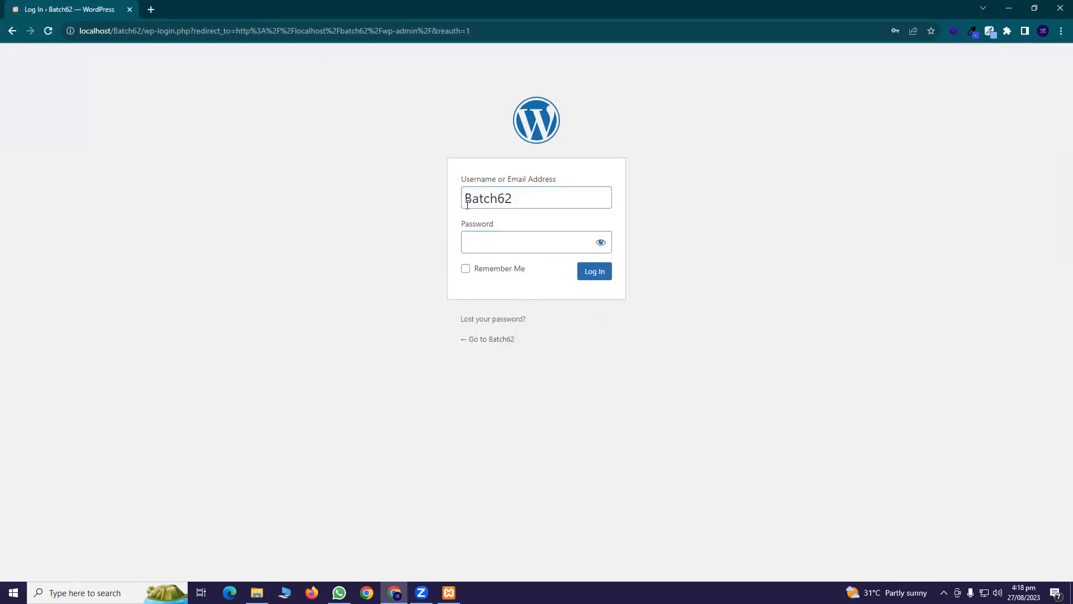
Close the login tab and load localhost/Batch62/wp-admin in a fresh tab
left_click(151, 10)
left_click(134, 8)
left_click(130, 10)
left_click(133, 34)
type("local")
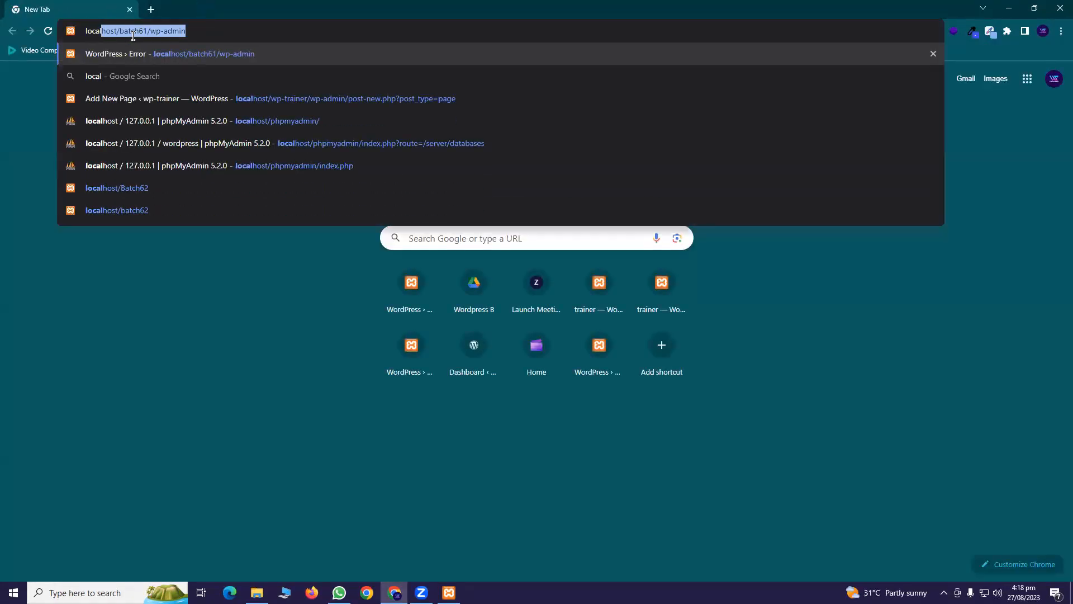
type("host/b")
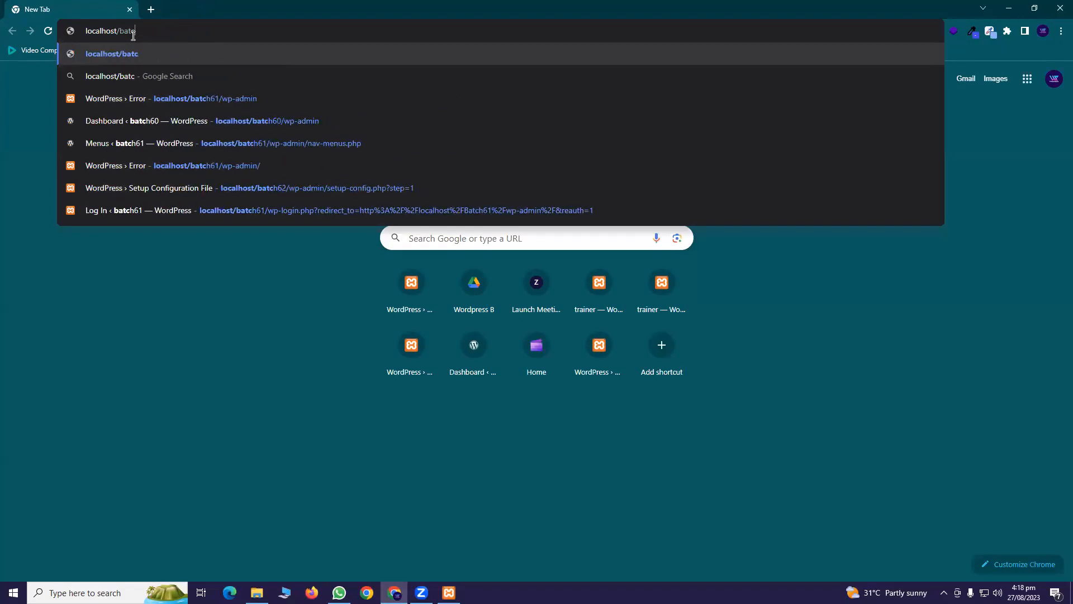
key("BackSpace")
type("Batch62")
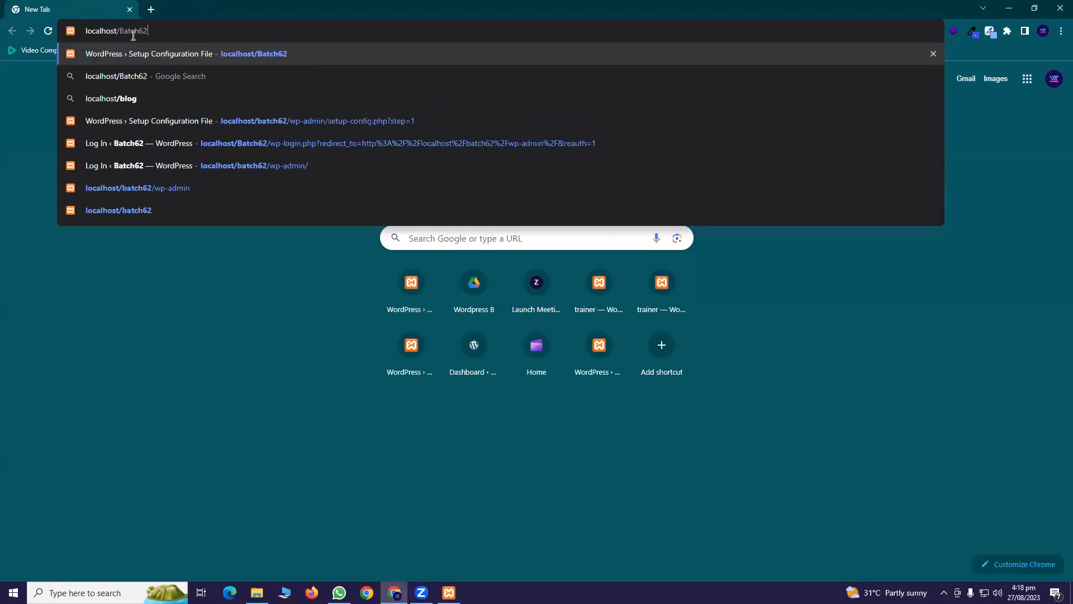
type("/")
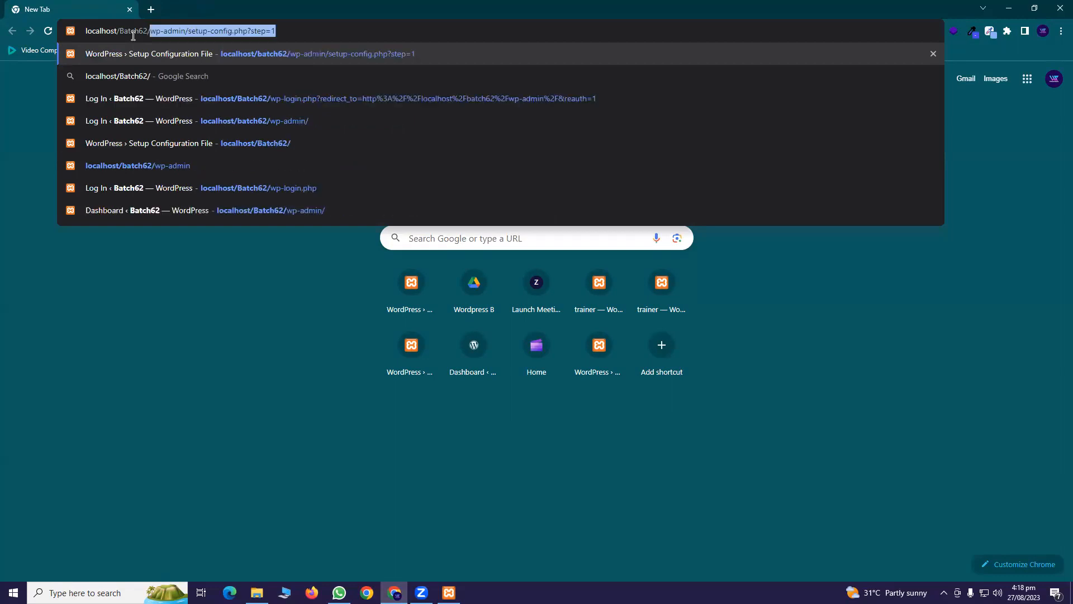
type("wp-ad")
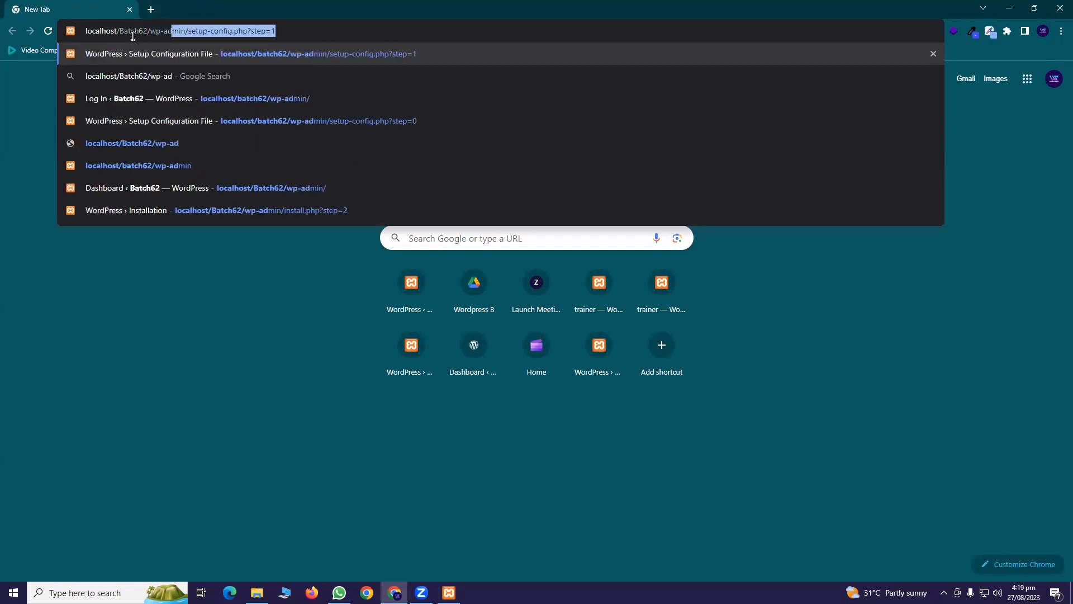
type("min/setu")
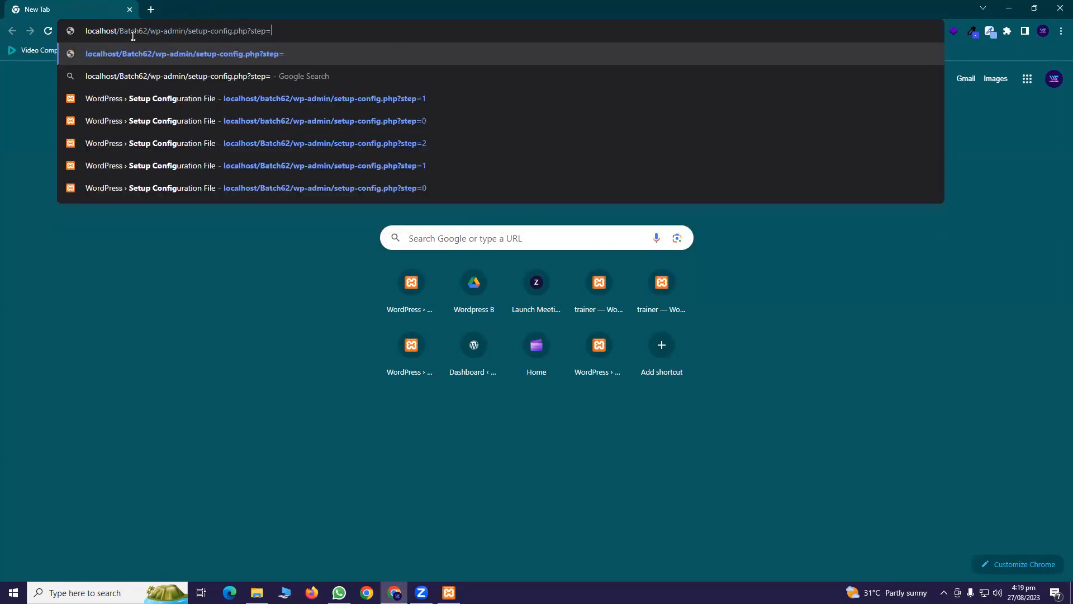
key("BackSpace")
key("BackSpace")
key("BackSpace")
key("BackSpace")
key("BackSpace")
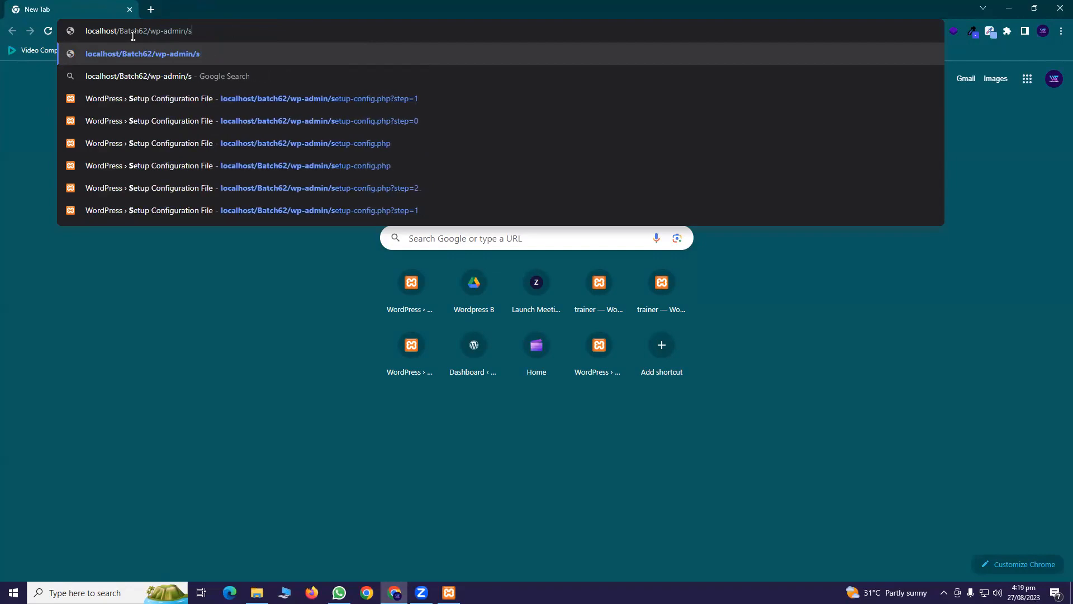
key("Return")
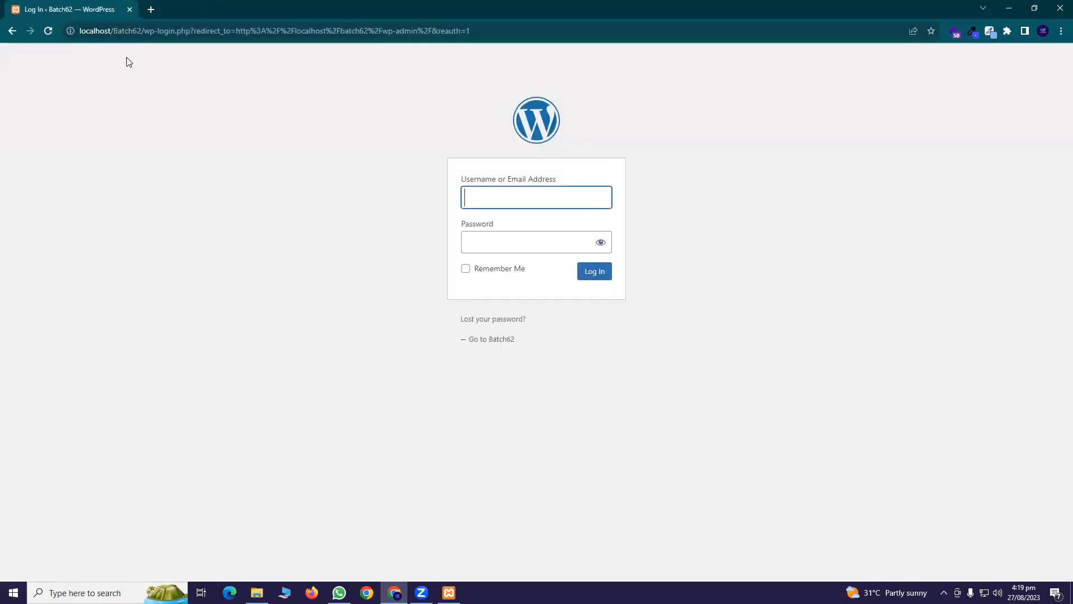
Type 'batch62' as username, check the htdocs folder name, then remove the lowercase b
left_click(508, 194)
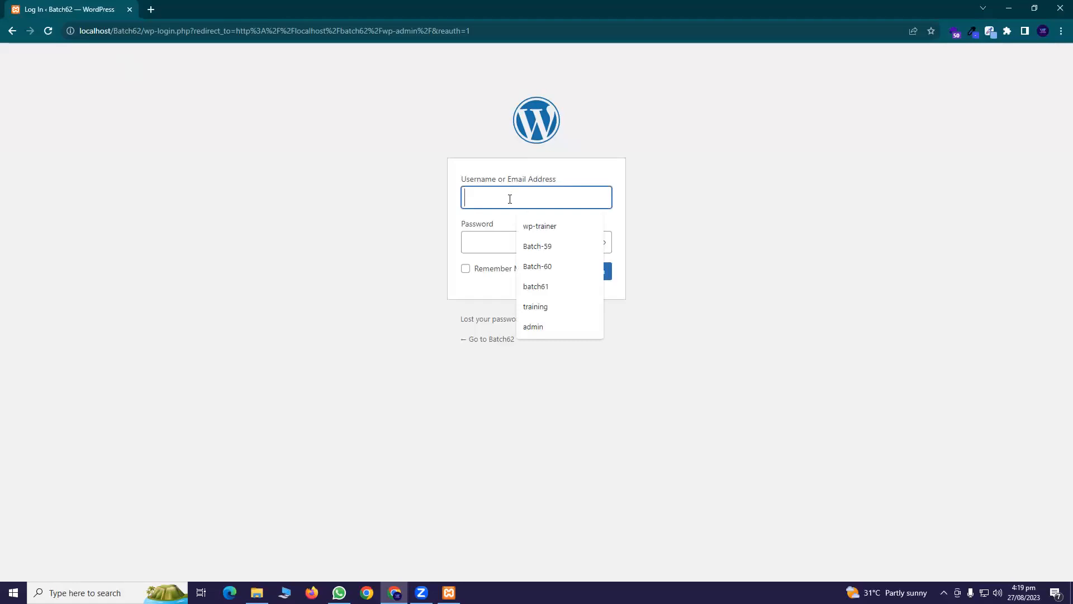
type("batch62")
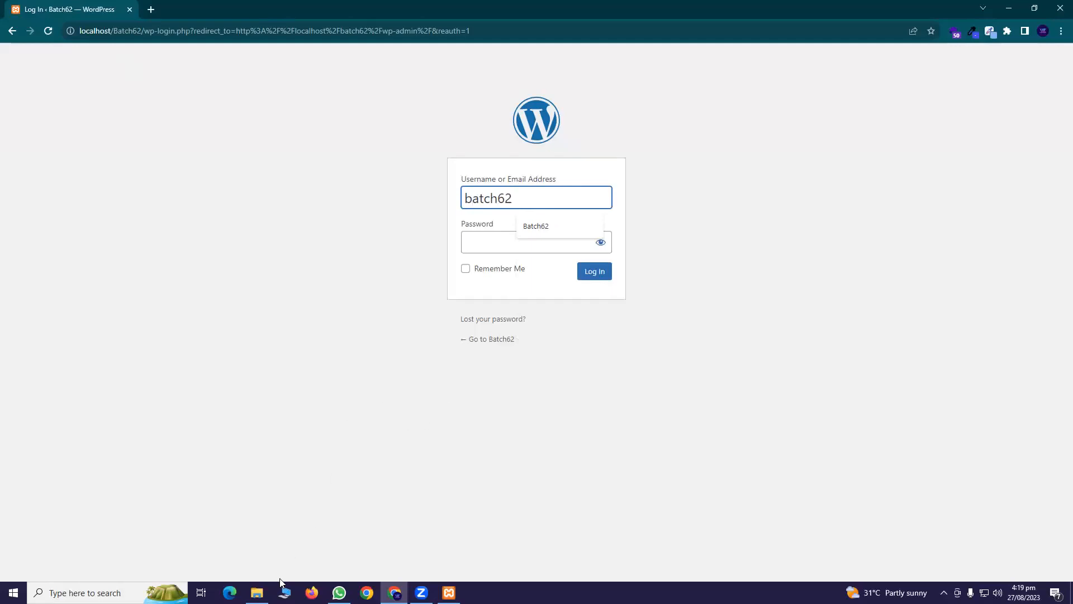
left_click(257, 592)
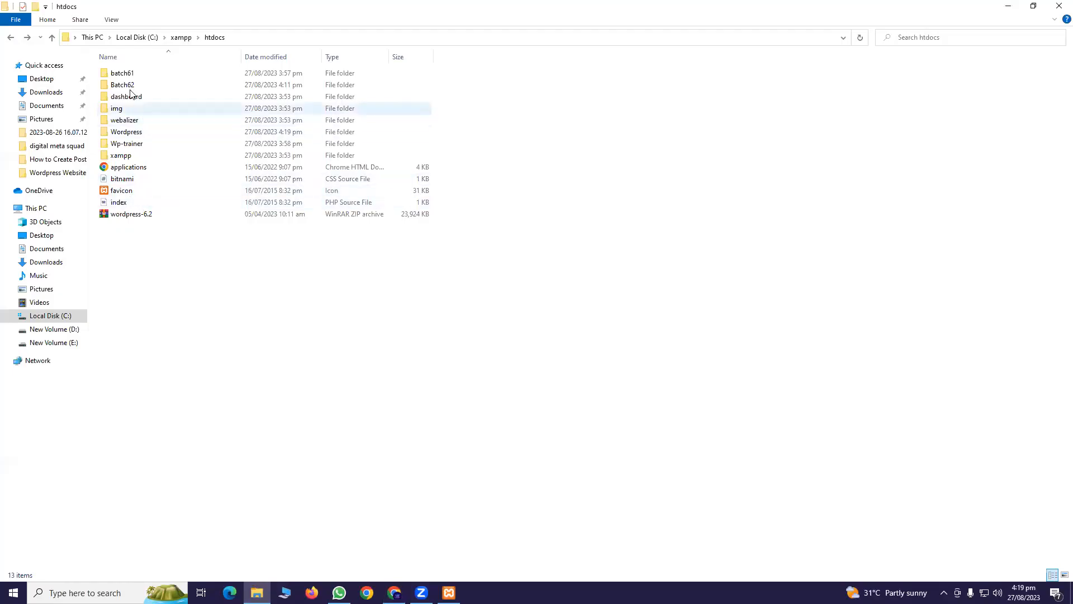
key("alt+Tab")
left_click(462, 207)
key("Delete")
type("Batch62")
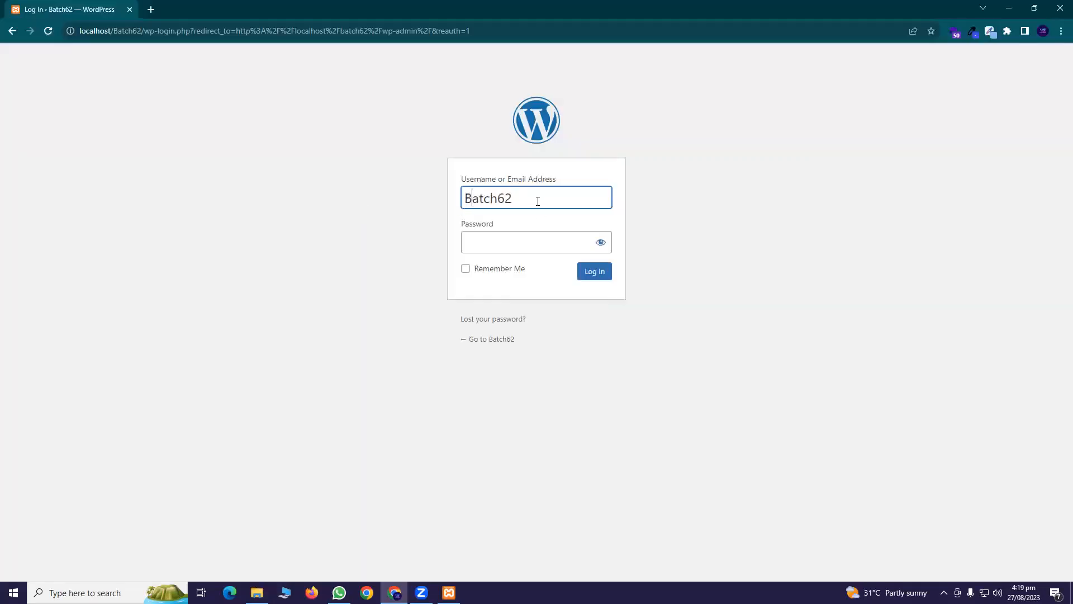
left_click_drag(537, 198, 404, 204)
left_click(522, 247)
key("ctrl+v")
type("123")
key("Return")
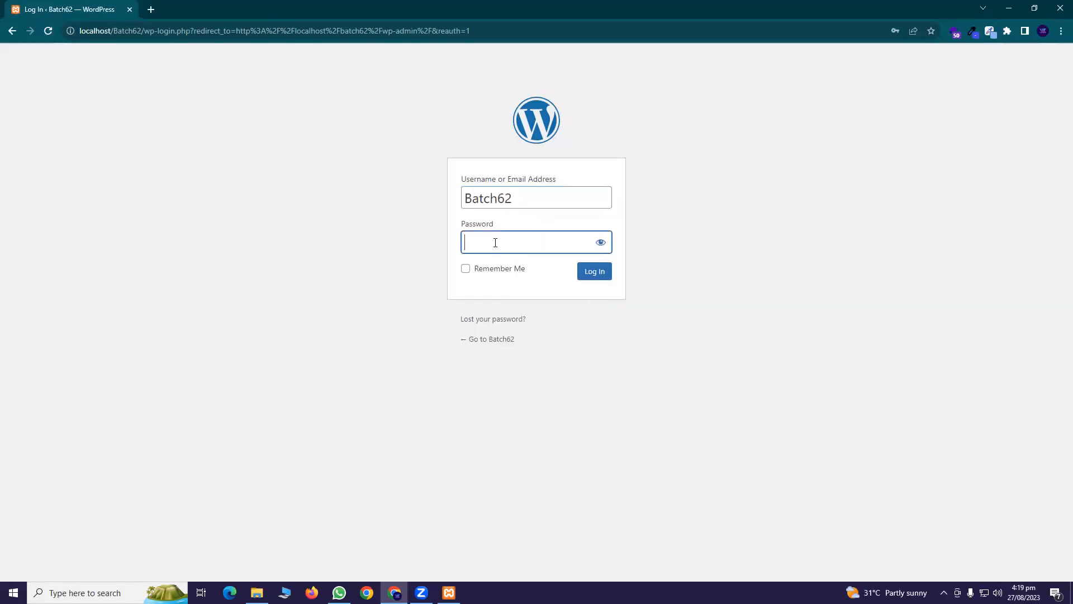
left_click(594, 277)
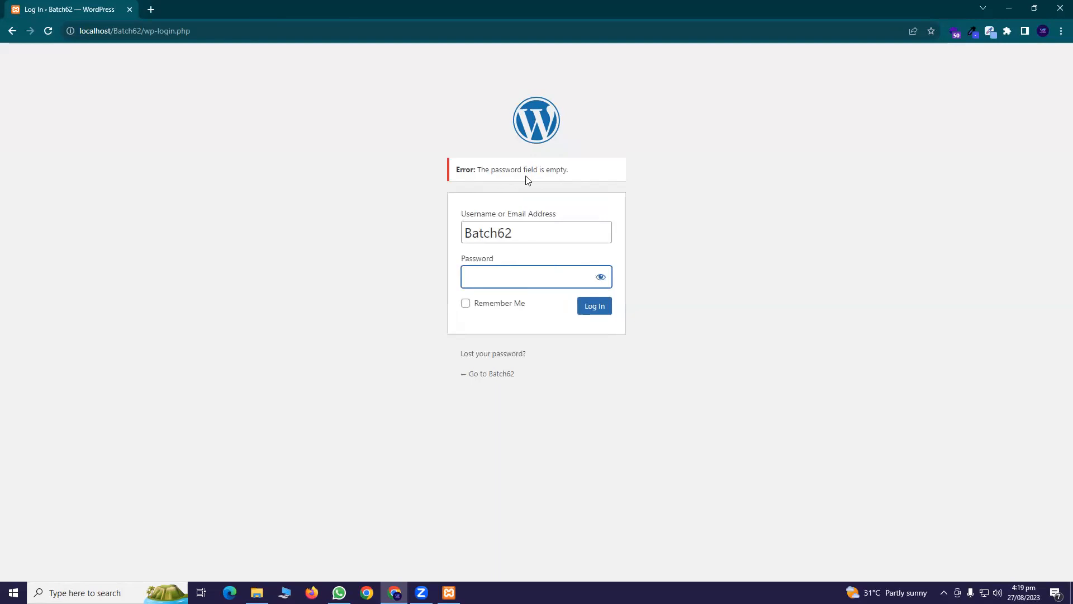
Paste the password again, reveal it, append '123', resubmit, and go back a page
right_click(514, 278)
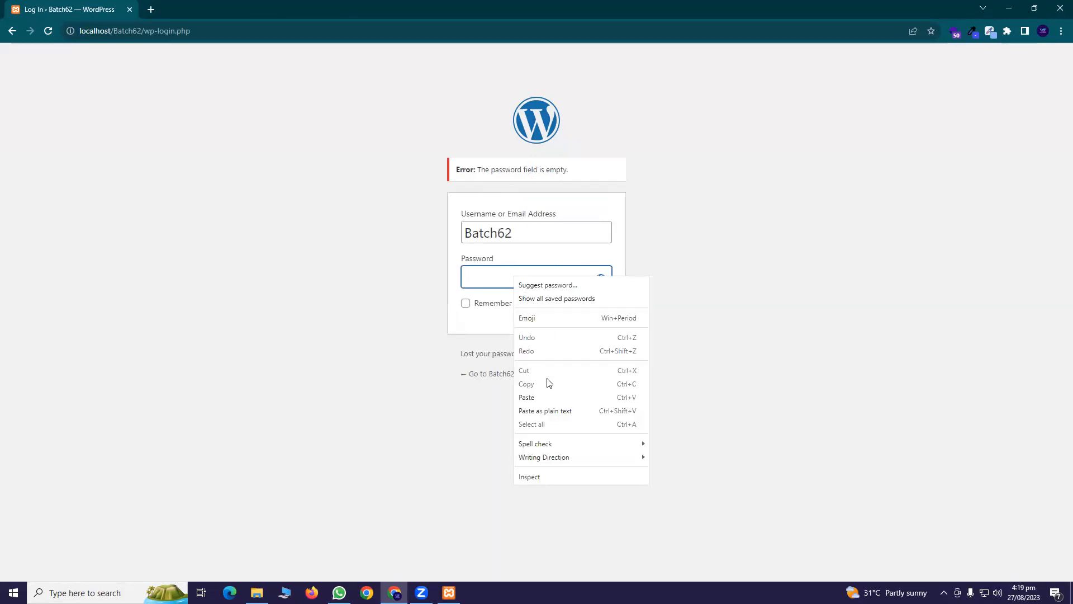
left_click(545, 395)
left_click(603, 276)
left_click(563, 281)
type("123")
left_click(593, 310)
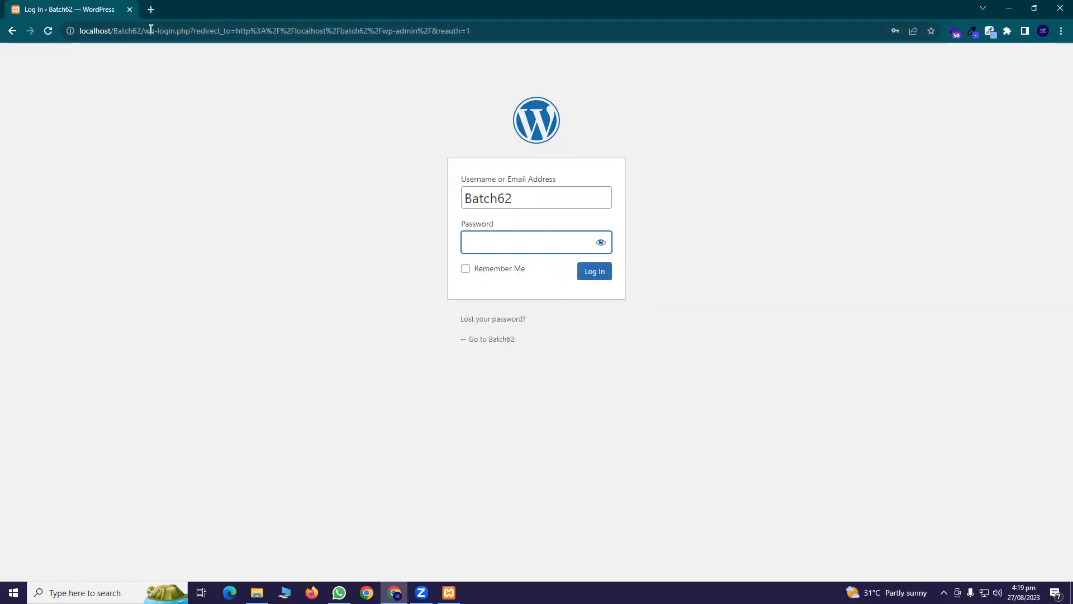
left_click(12, 30)
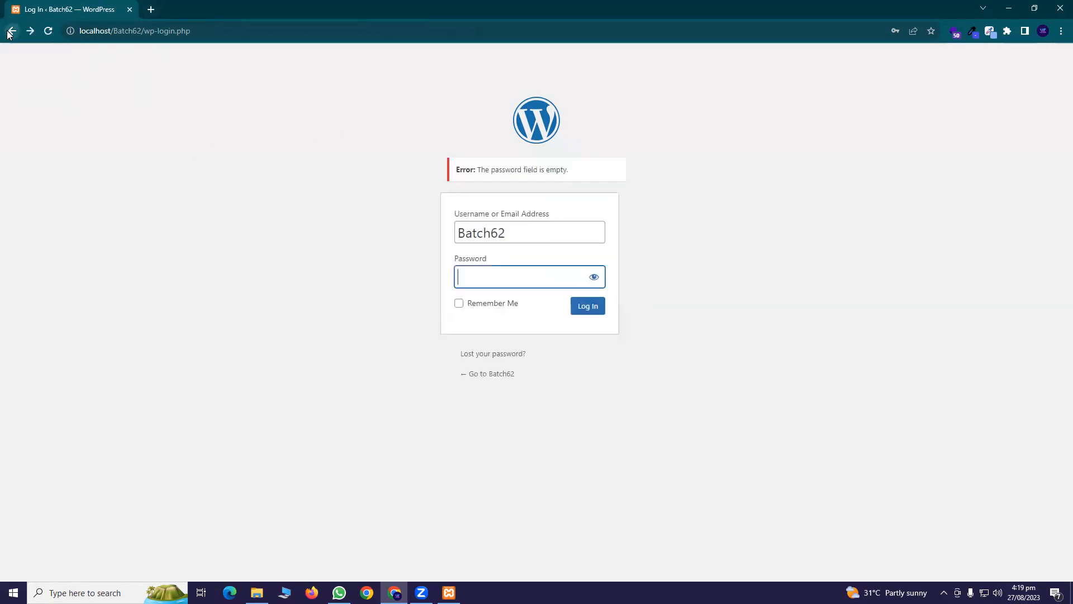
Load localhost/wordpress/wp-admin in a new tab and close the Batch62 login tab
left_click(151, 10)
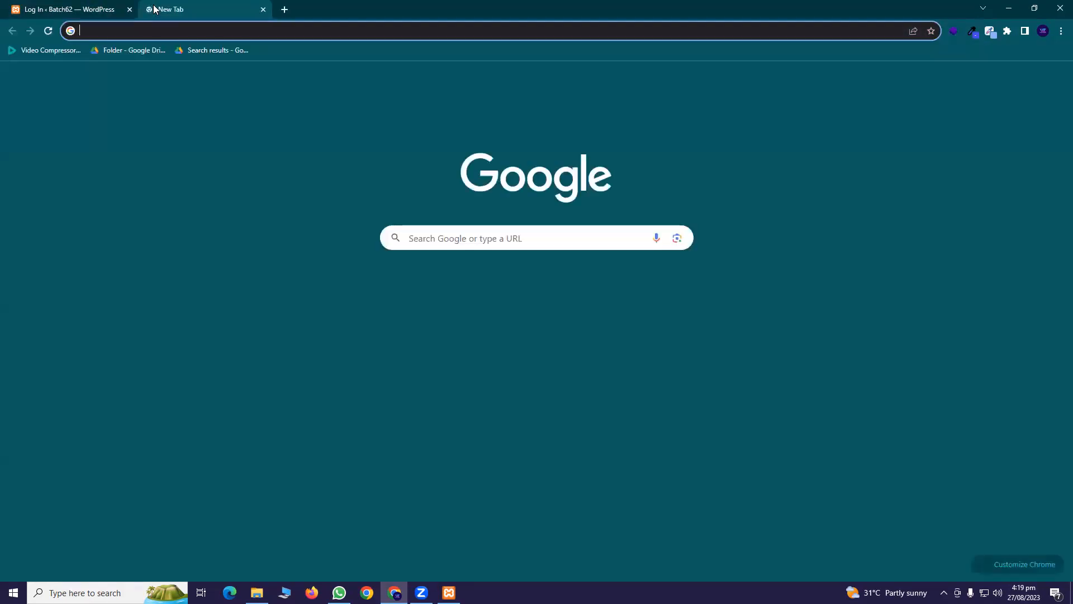
type("local")
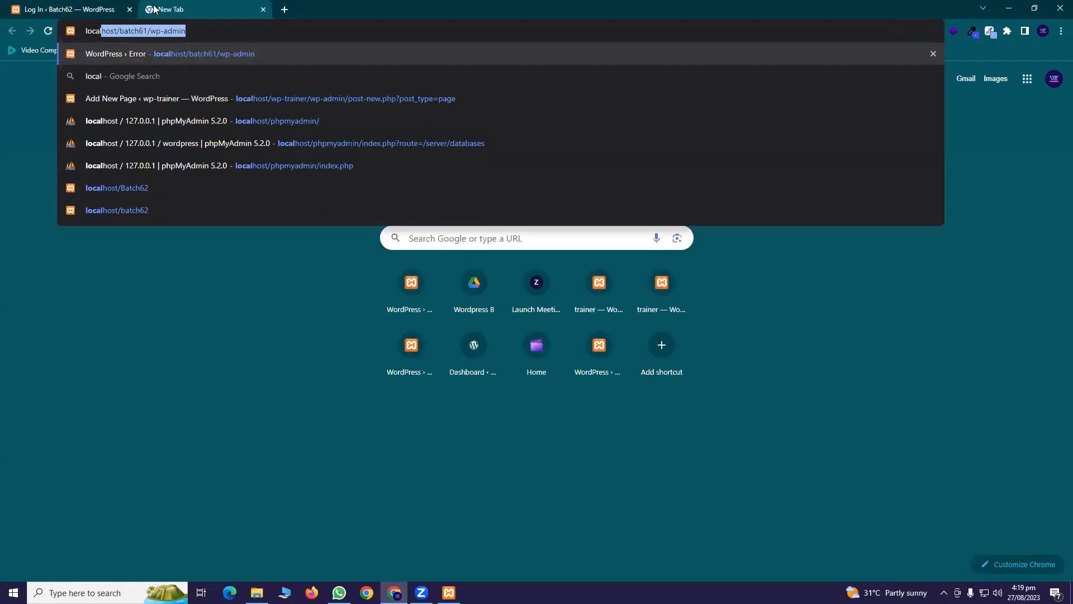
key("Right")
key("BackSpace")
key("BackSpace")
key("BackSpace")
key("BackSpace")
key("BackSpace")
key("BackSpace")
key("BackSpace")
key("BackSpace")
key("BackSpace")
key("BackSpace")
key("BackSpace")
key("BackSpace")
key("BackSpace")
key("BackSpace")
key("BackSpace")
key("BackSpace")
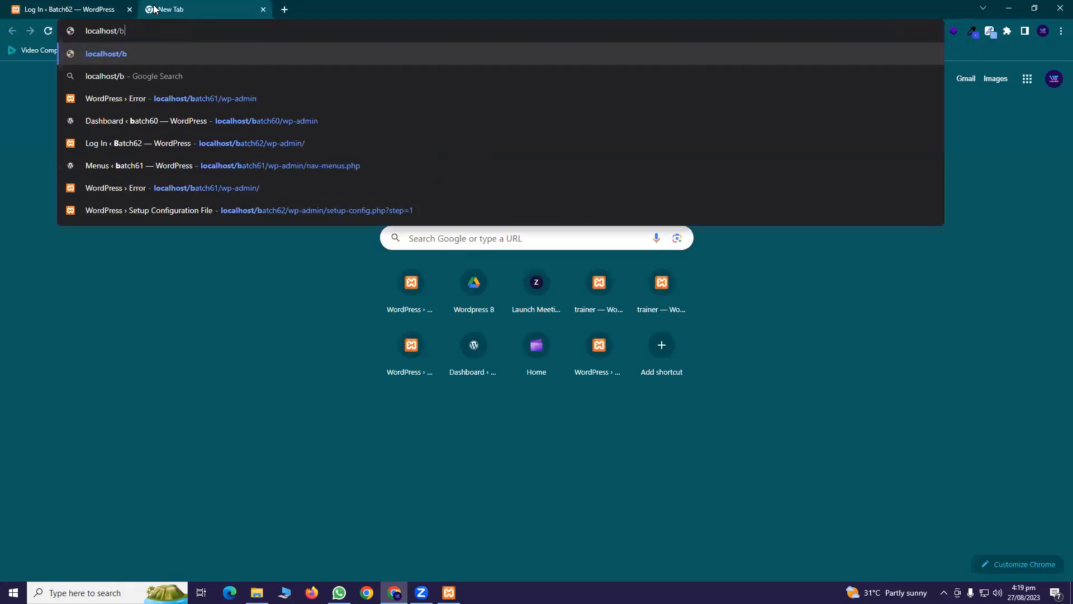
type("word")
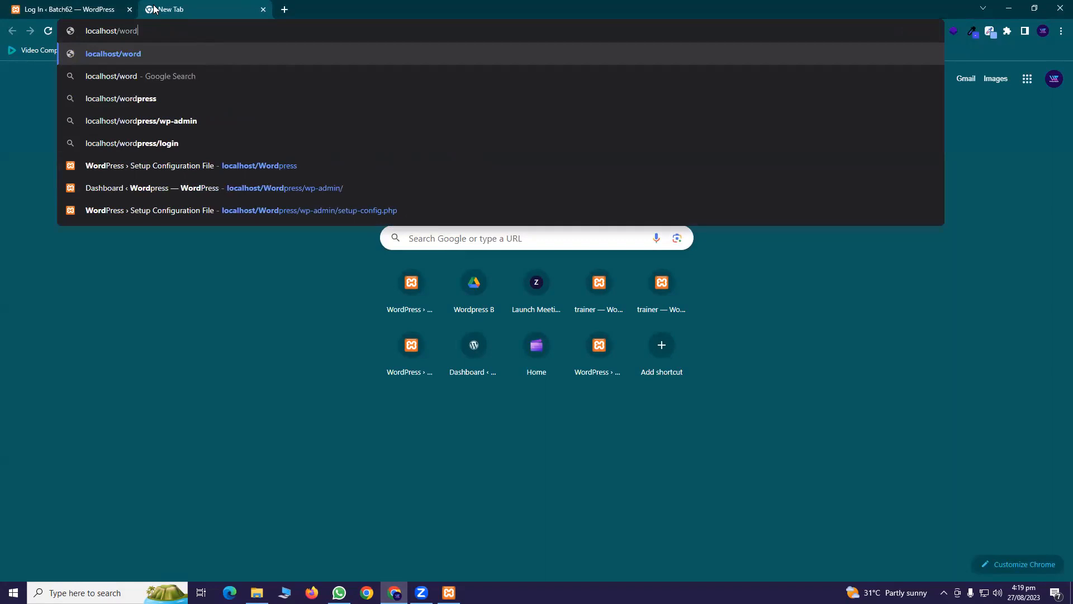
type("[")
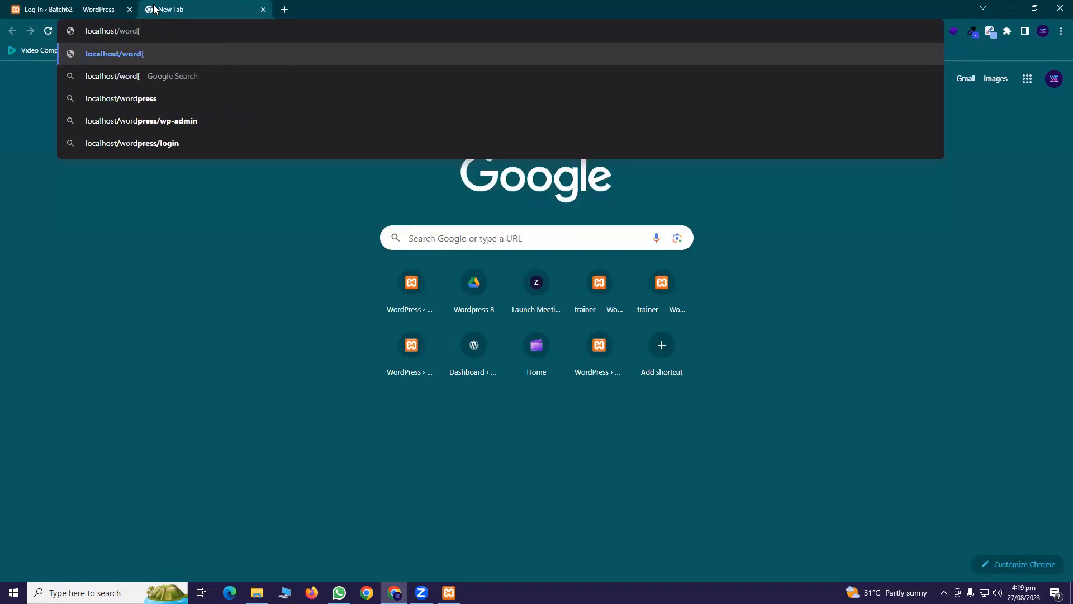
key("BackSpace")
type("press")
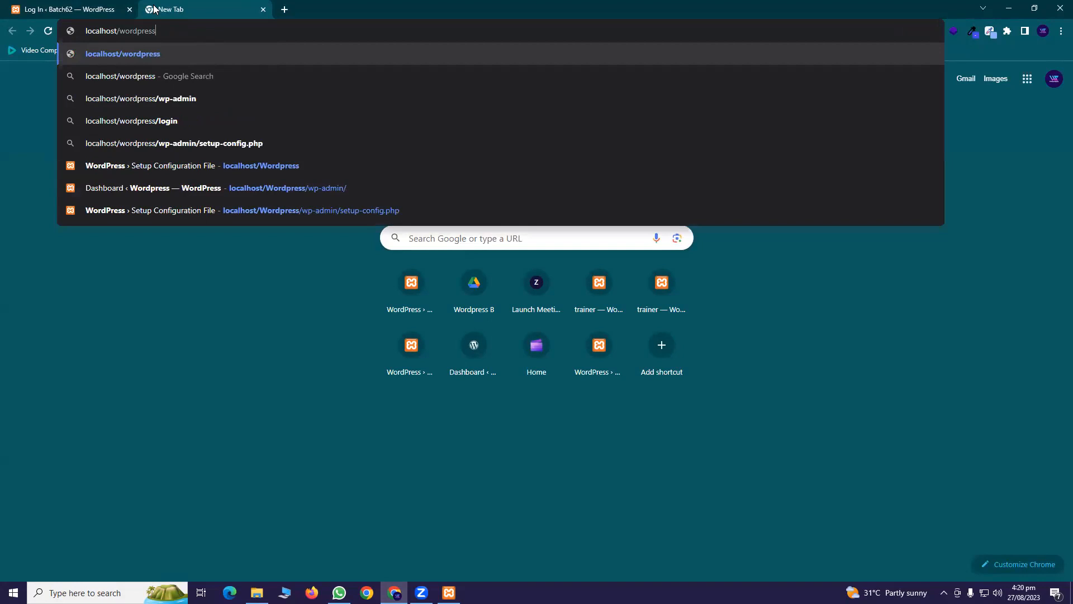
type("/wp-adm,in")
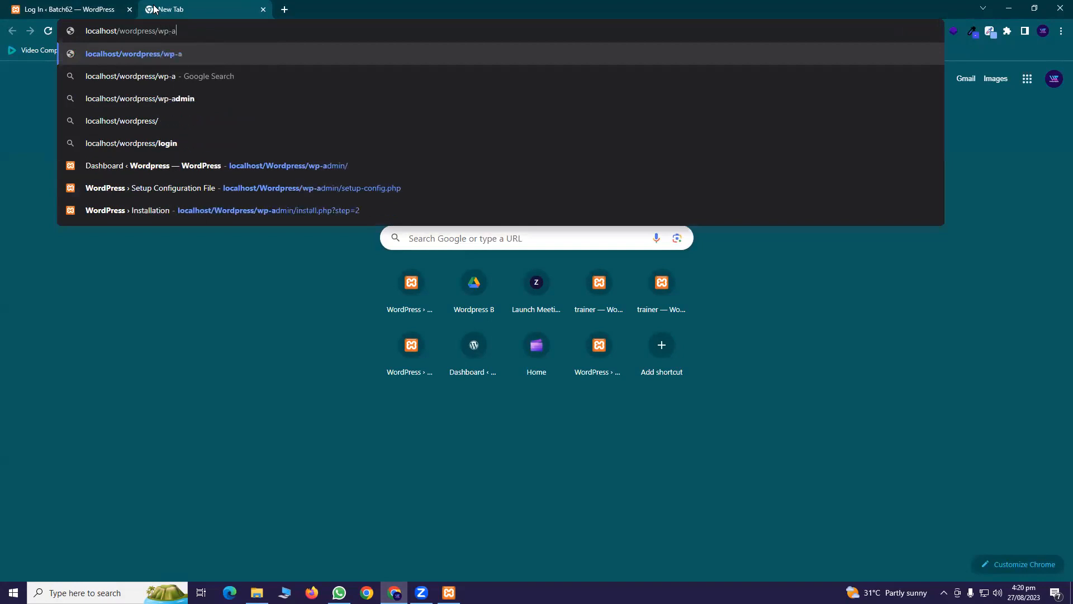
key("BackSpace")
key("BackSpace")
key("BackSpace")
key("BackSpace")
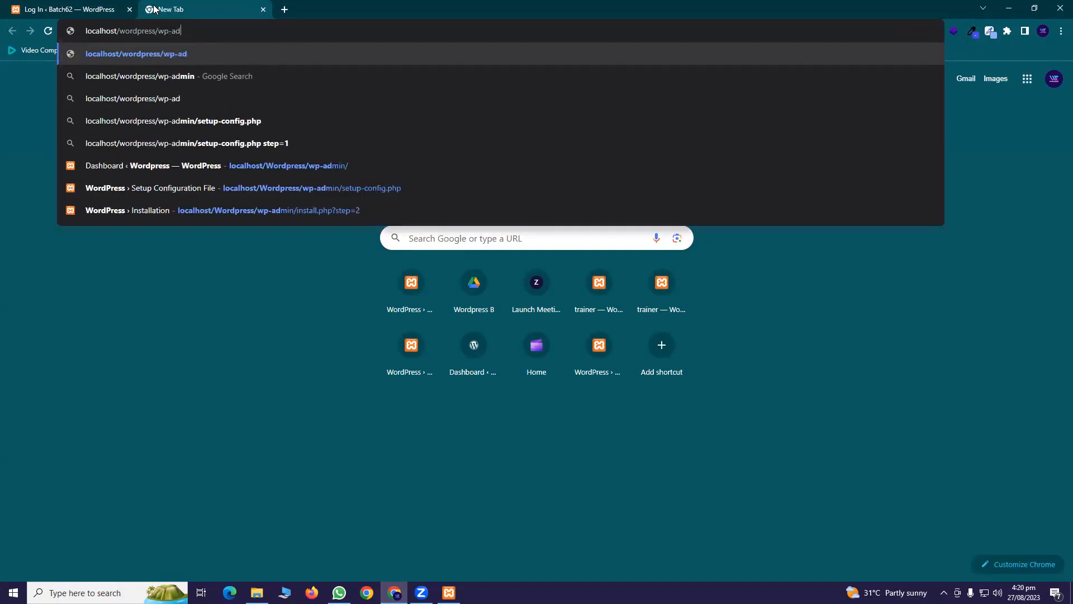
type("min")
key("Return")
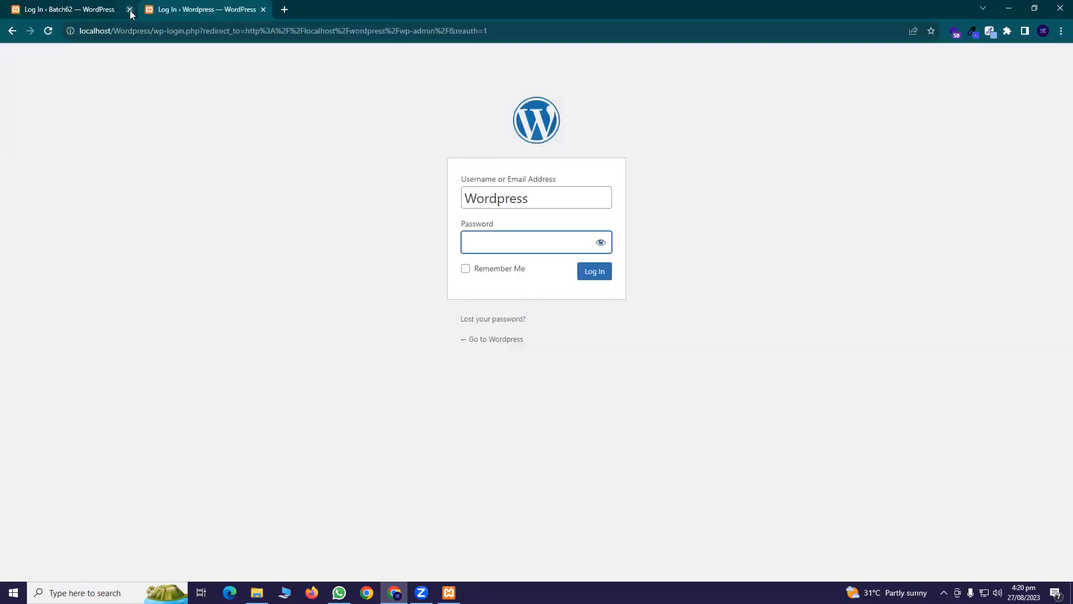
left_click(129, 10)
Submit the Wordpress login with the pasted password plus '123'
key("shift+Tab")
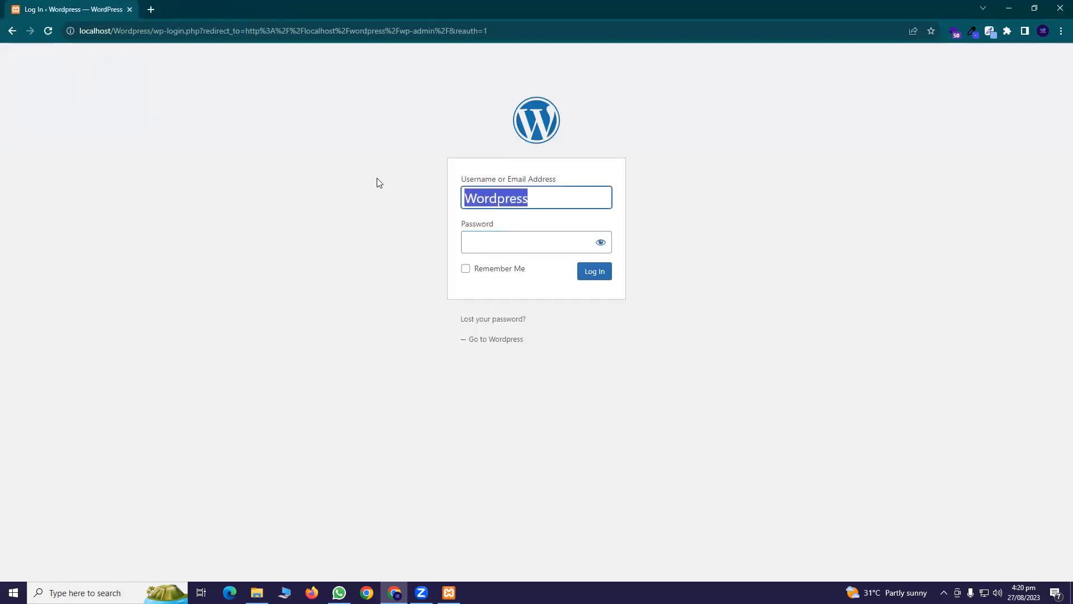
left_click(540, 247)
key("ctrl+v")
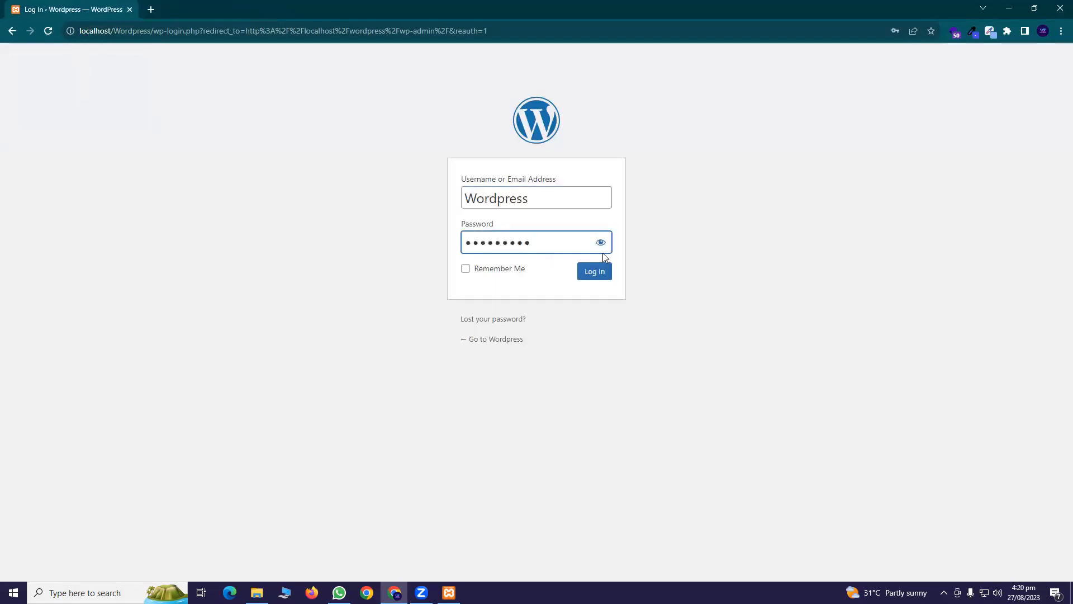
type("123")
left_click(598, 276)
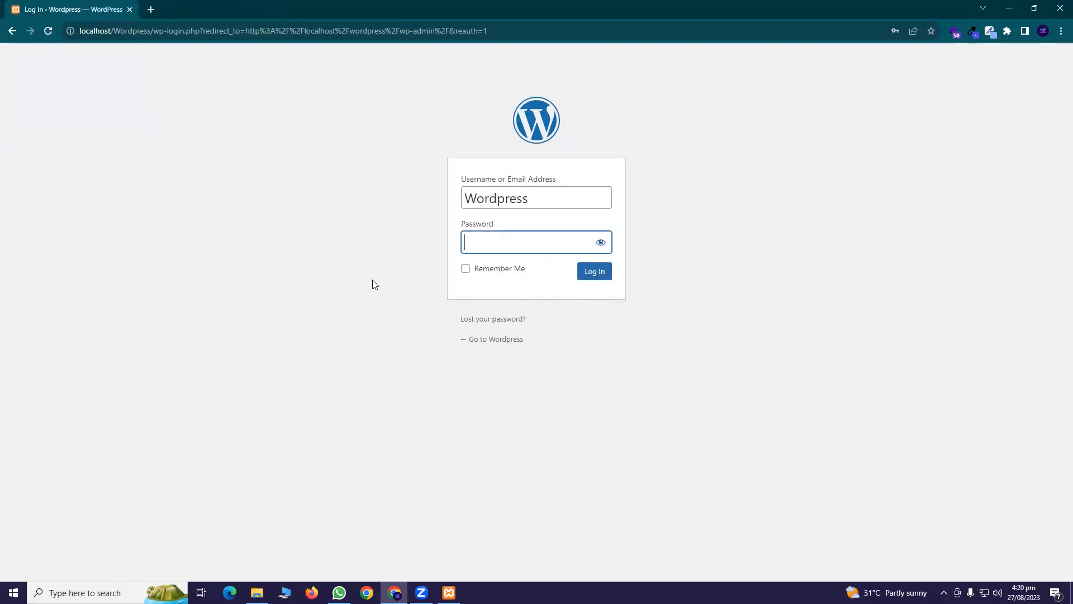
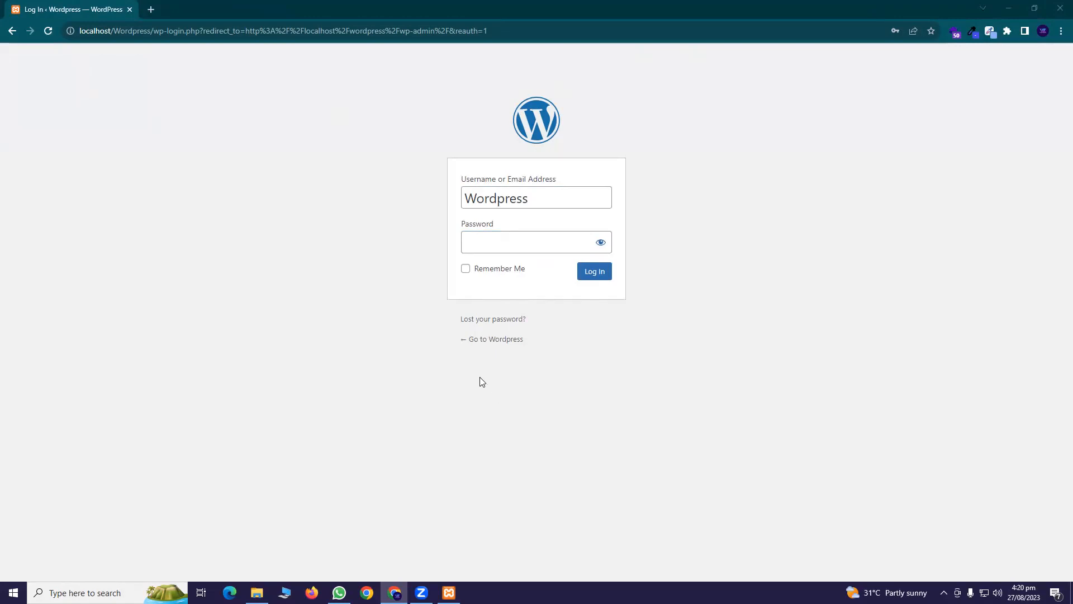
Stop the Apache and MySQL servers in XAMPP Control Panel and minimise it
left_click(448, 592)
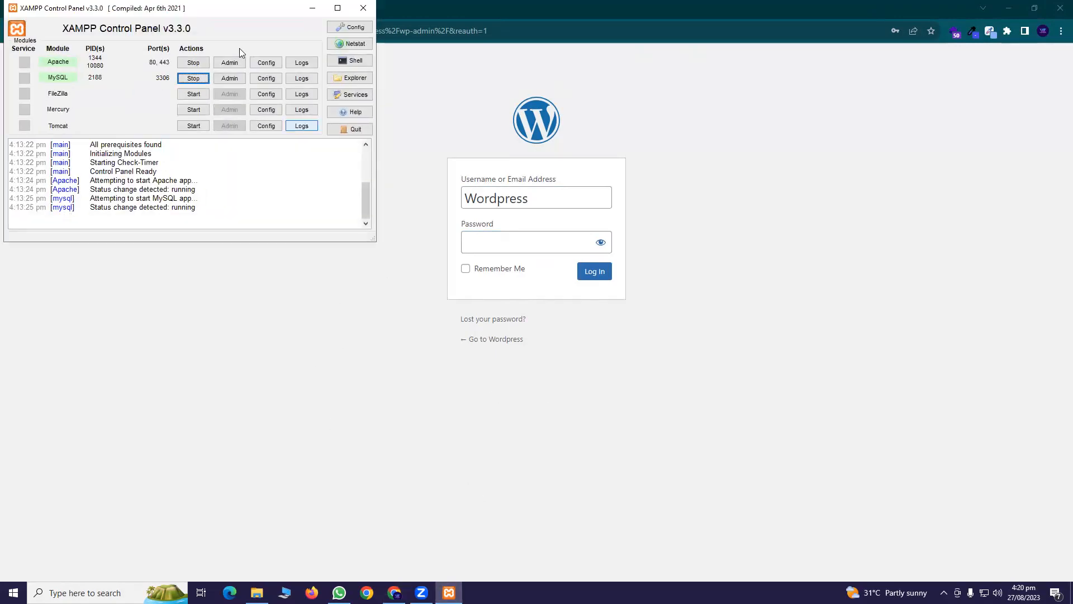
left_click_drag(449, 593, 312, 592)
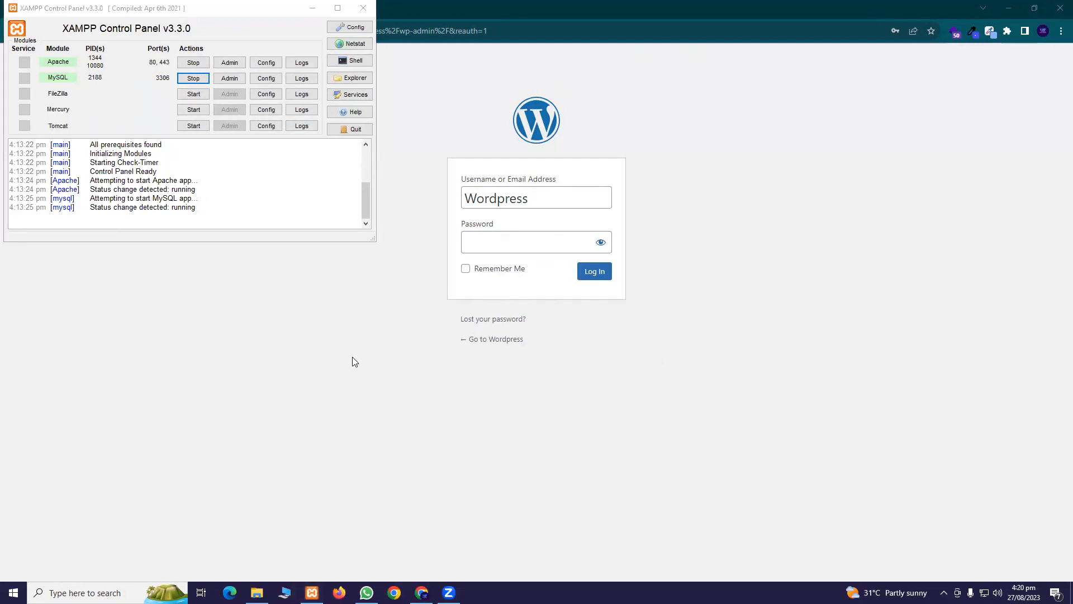
left_click(193, 62)
left_click(193, 78)
left_click(310, 9)
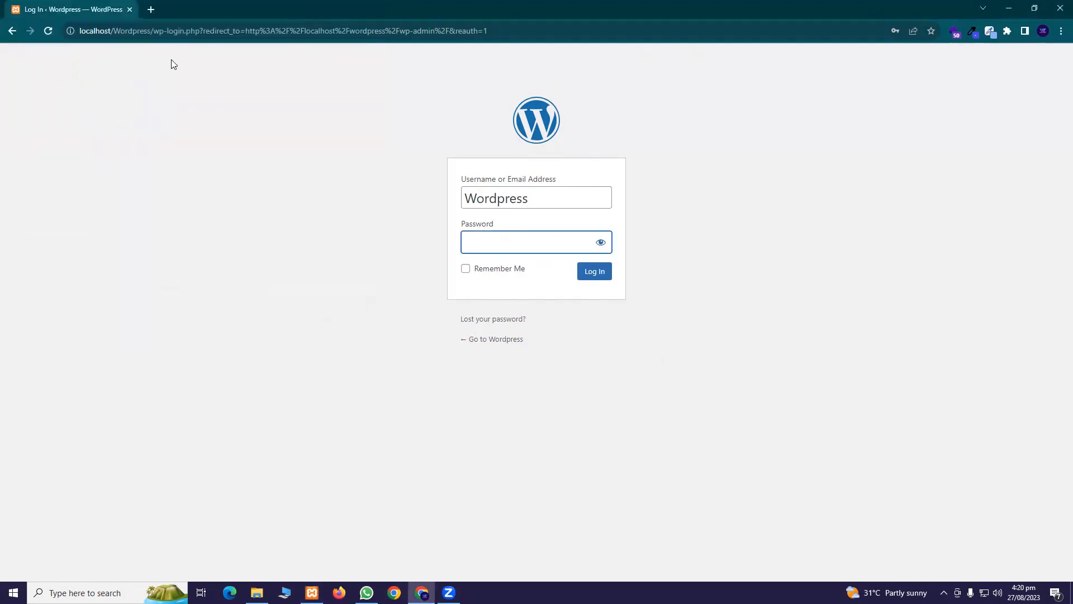
Reload the login page and start Apache and MySQL again in XAMPP
left_click(170, 31)
key("Return")
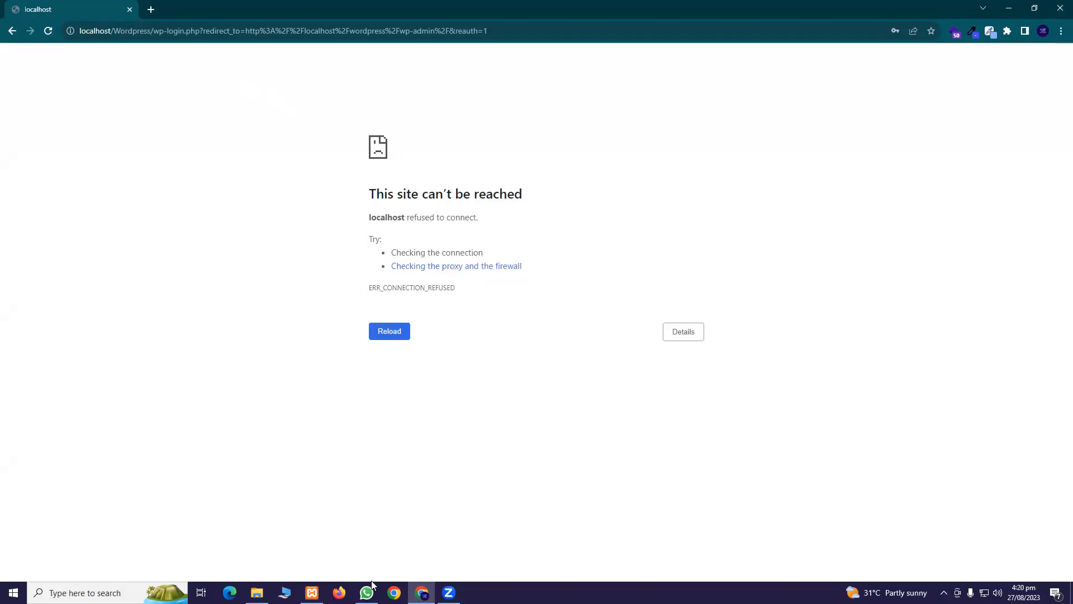
left_click(312, 592)
left_click(193, 62)
left_click(193, 77)
left_click(311, 7)
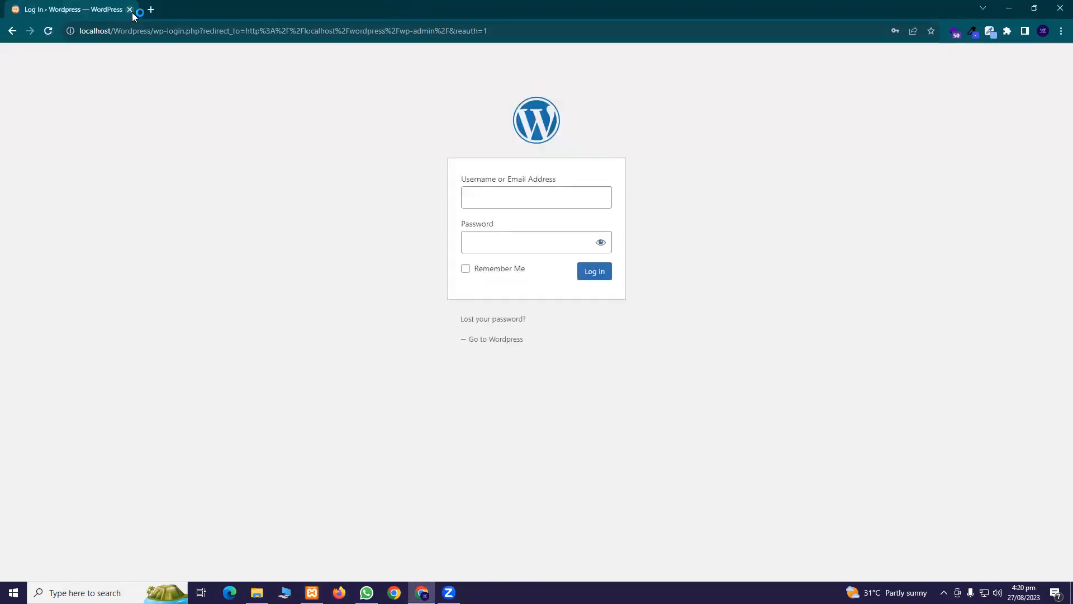
In a fresh tab, load localhost/batch62/ in place of the old login tab
left_click(149, 10)
left_click(132, 9)
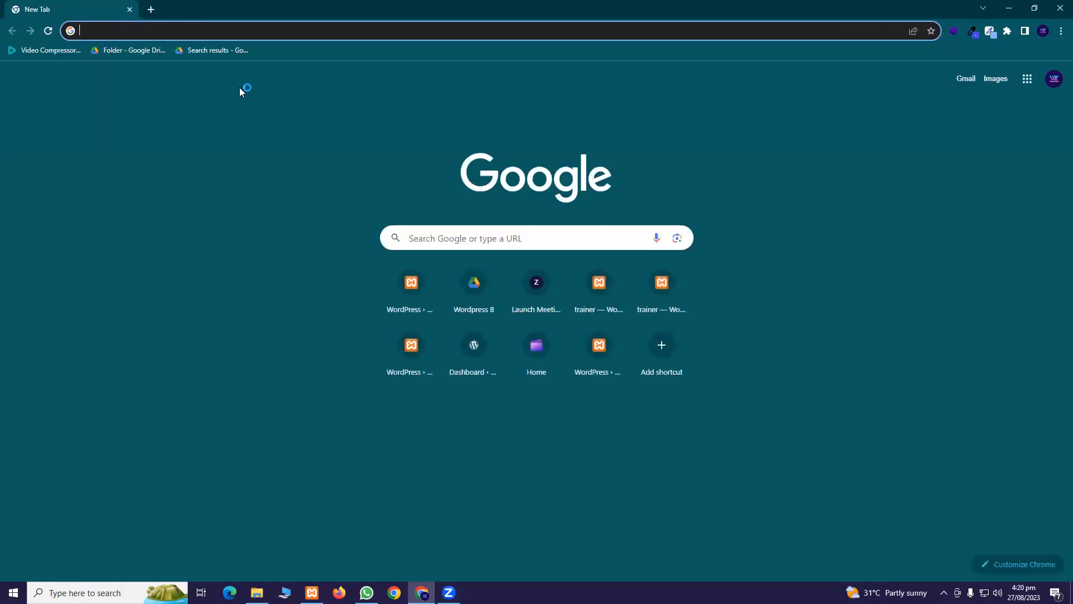
type("batch")
key("BackSpace")
key("BackSpace")
key("BackSpace")
key("BackSpace")
key("BackSpace")
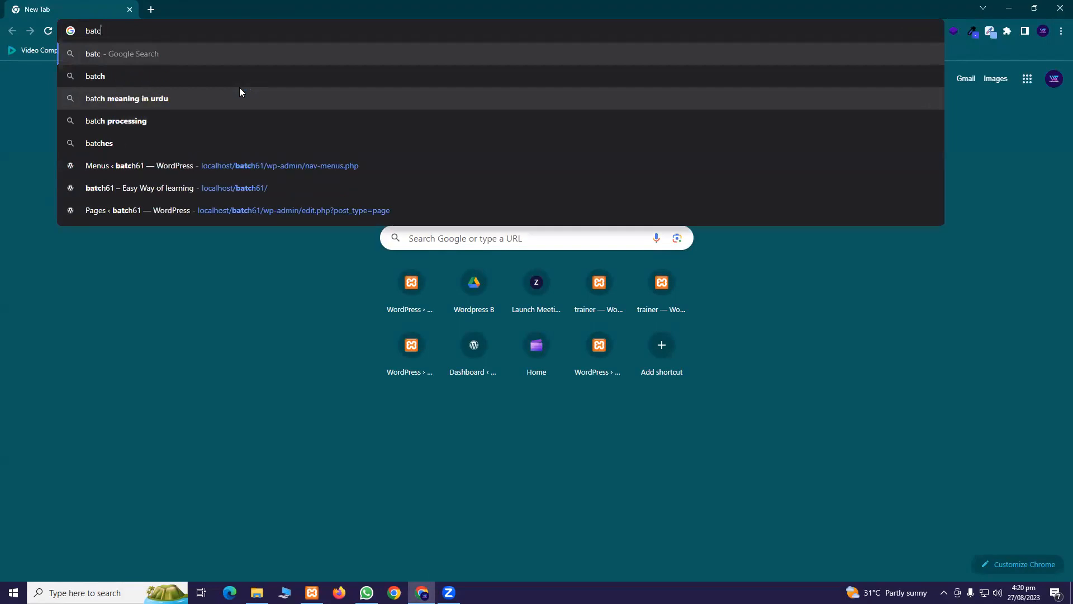
type("local")
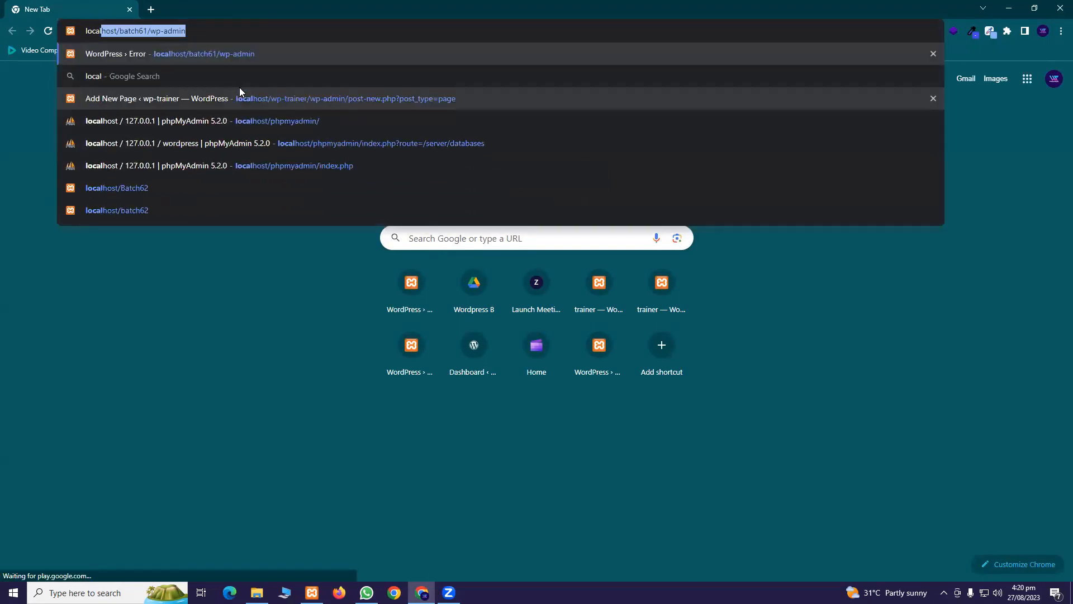
type("host/batch61")
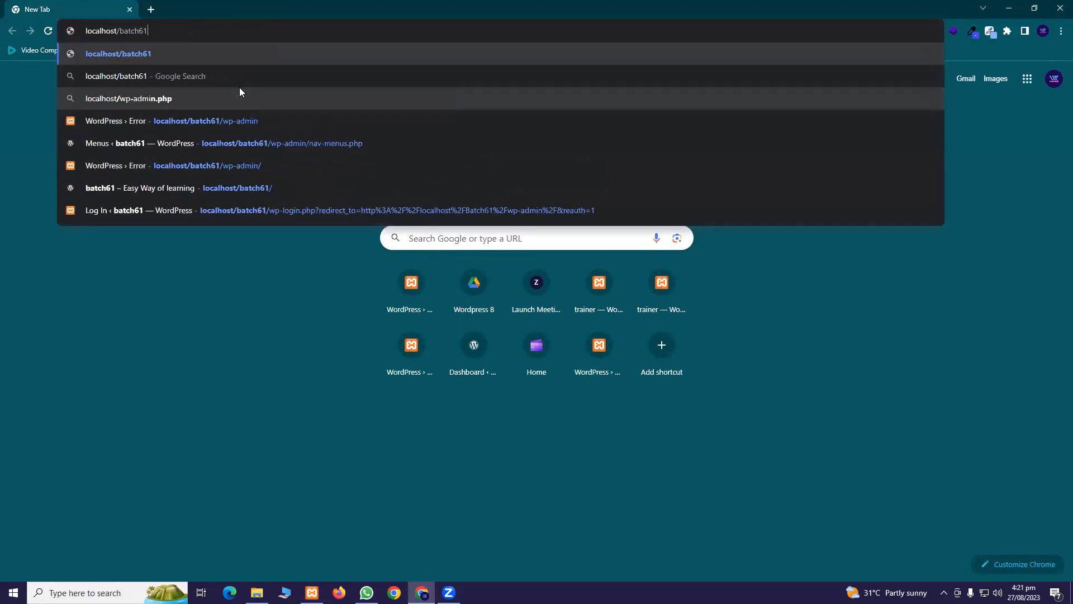
key("BackSpace")
type("2/wp-admin")
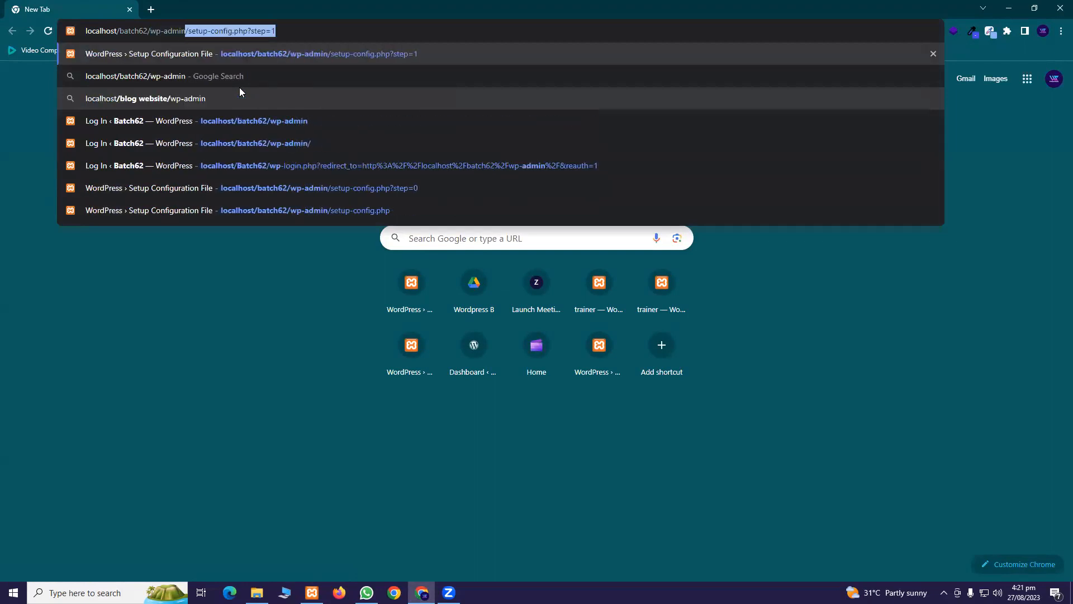
key("Return")
left_click_drag(301, 33, 181, 32)
Load the Batch62 wp-admin address and enter 'Wordpress' as the username
key("BackSpace")
key("Return")
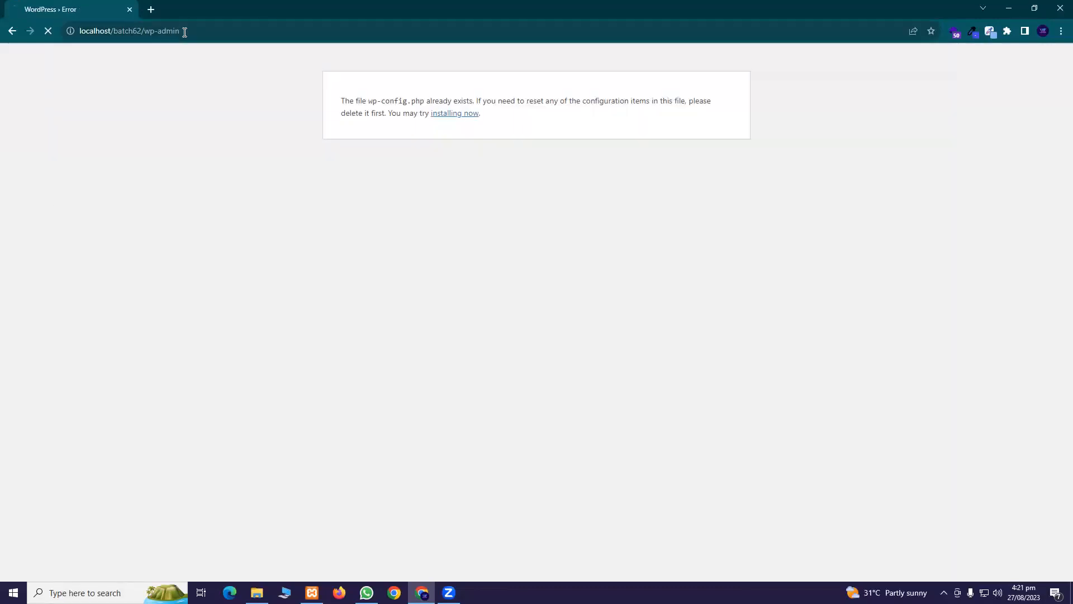
left_click(565, 191)
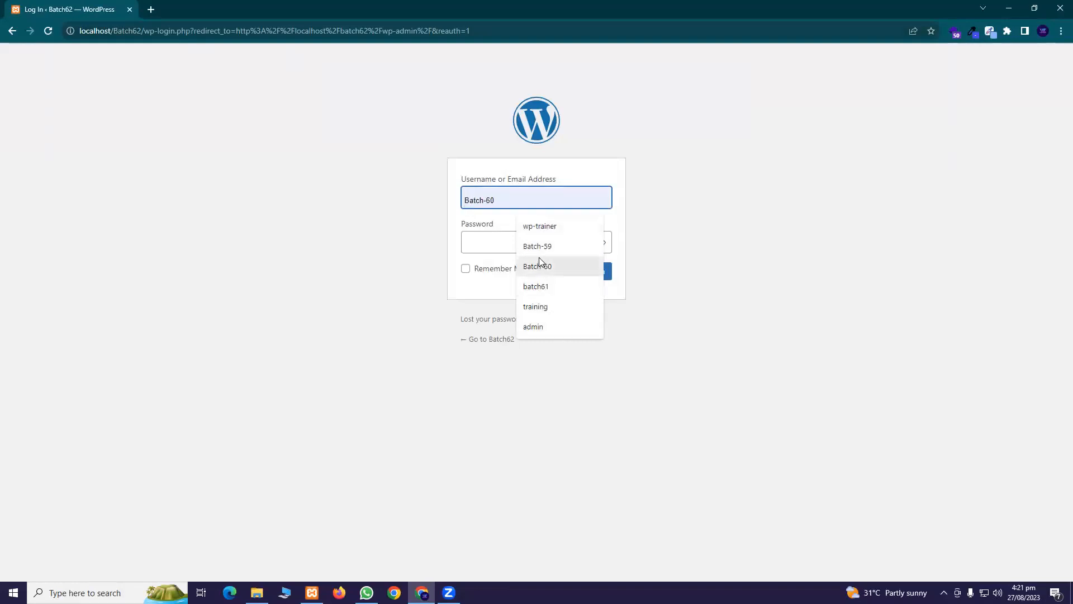
type("Wordpress")
left_click_drag(534, 200, 302, 194)
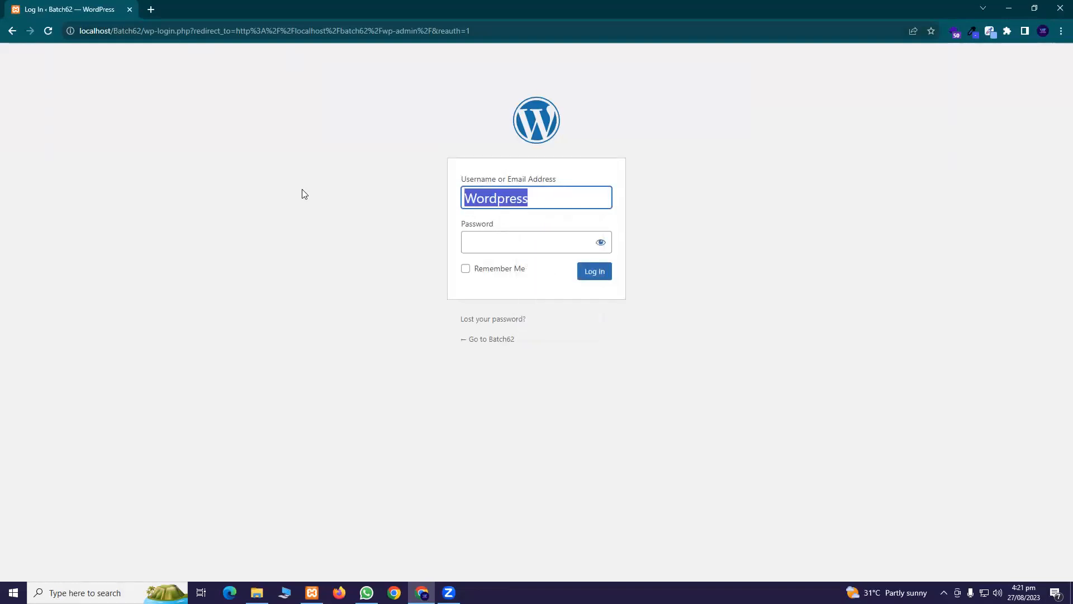
Copy the Batch62 folder name from htdocs and paste it as the username
key("alt+Tab")
key("alt+Tab")
left_click(258, 593)
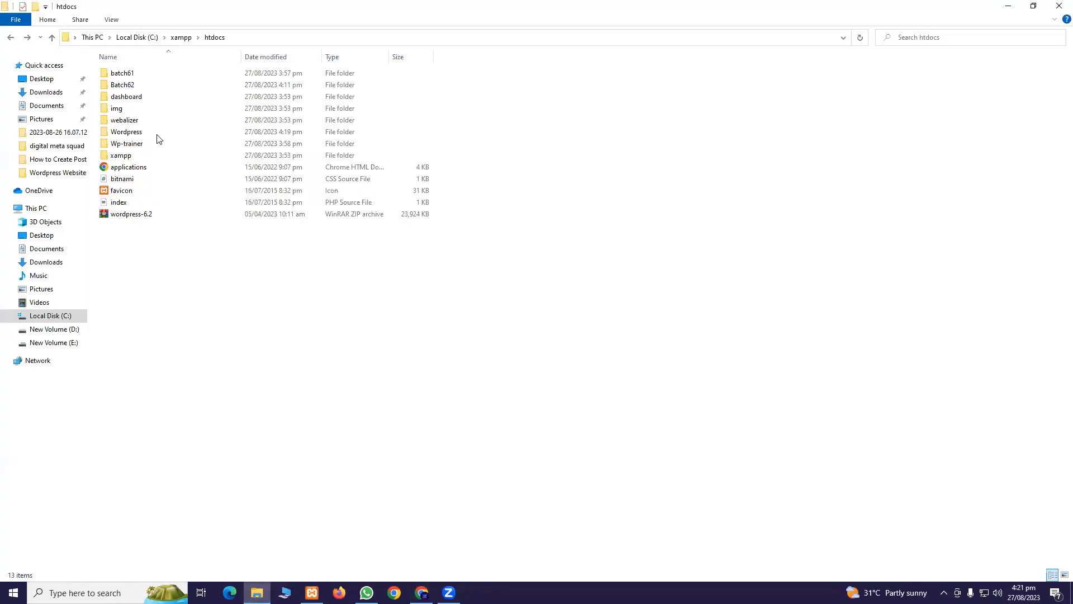
right_click(145, 84)
left_click(214, 340)
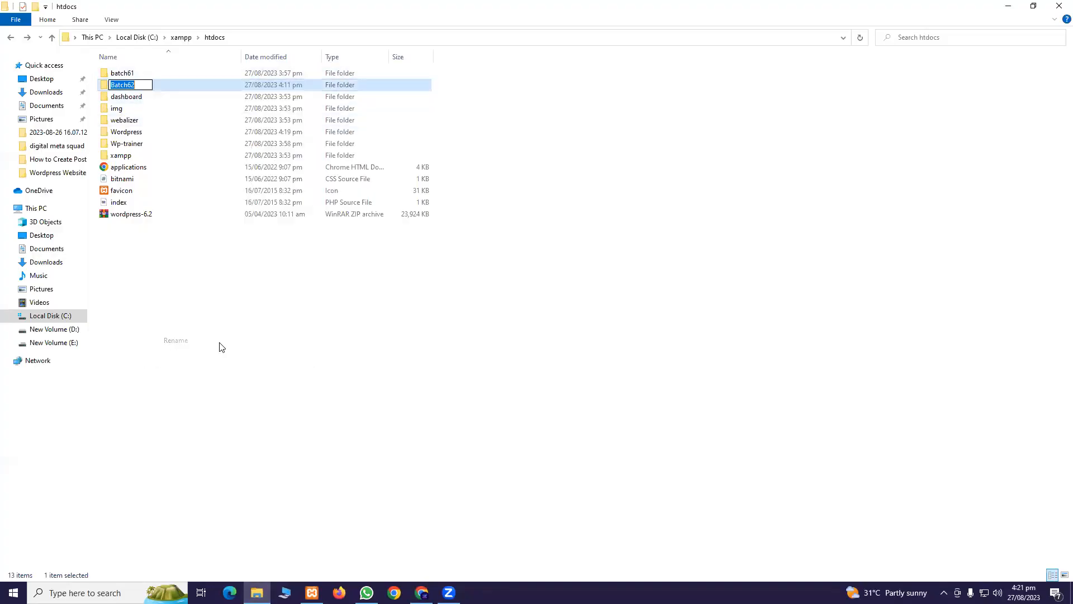
key("ctrl+c")
left_click(347, 368)
key("alt+Tab")
double_click(524, 203)
key("ctrl+v")
left_click(519, 239)
Submit the login with the account password, then load localhost/Batch62/admin
type("**********")
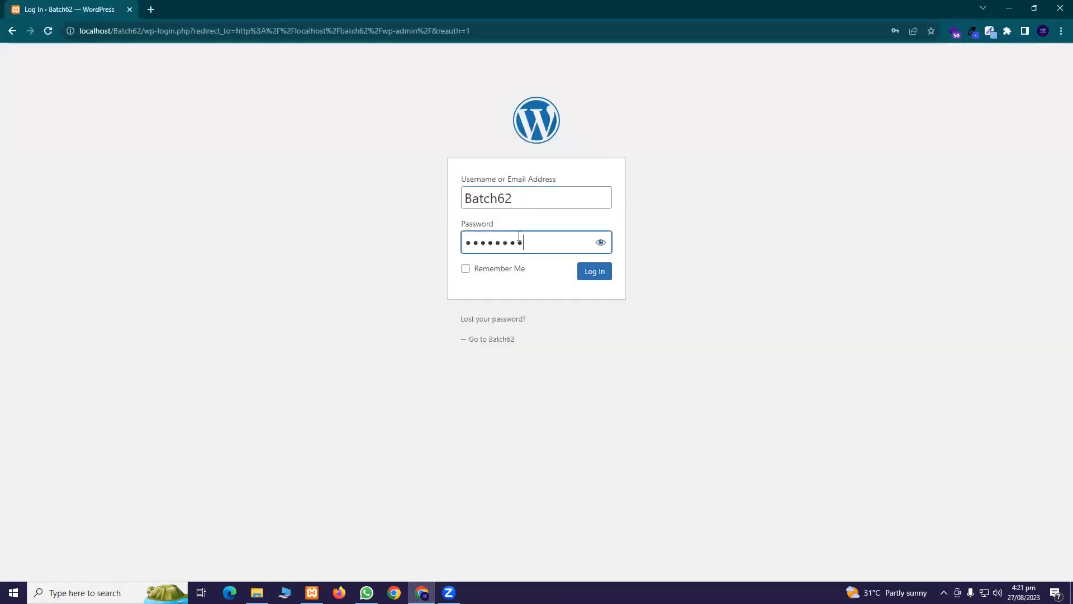
key("Return")
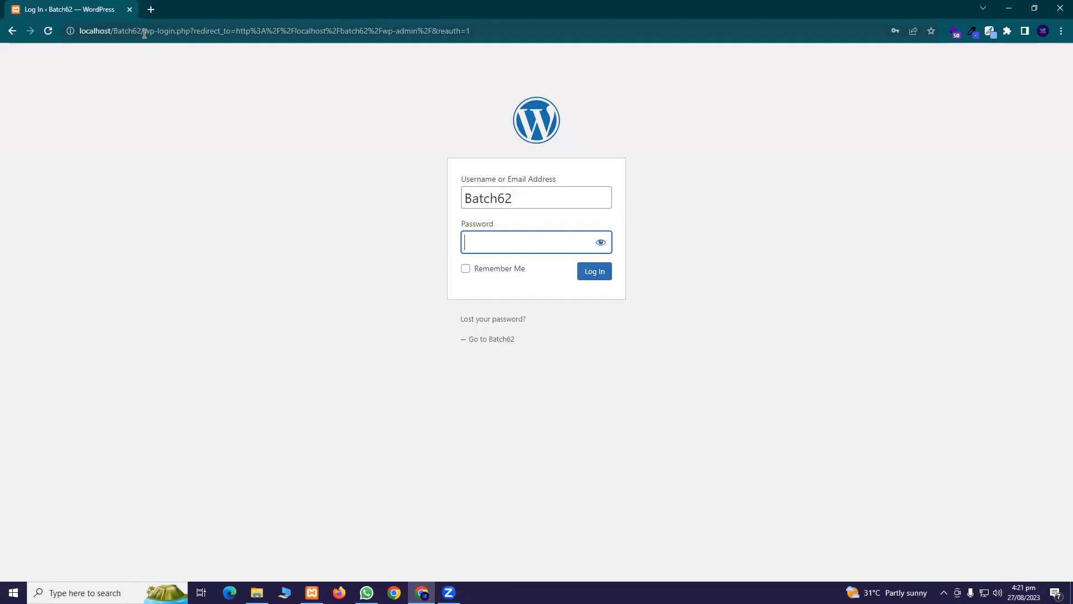
left_click_drag(143, 31, 1058, 48)
key("BackSpace")
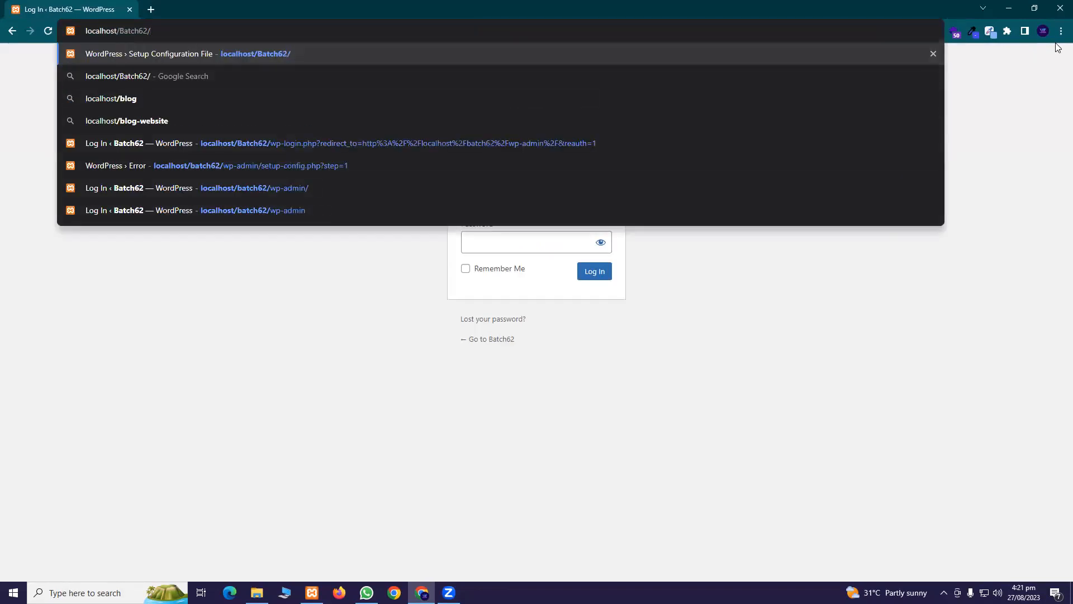
type("admin")
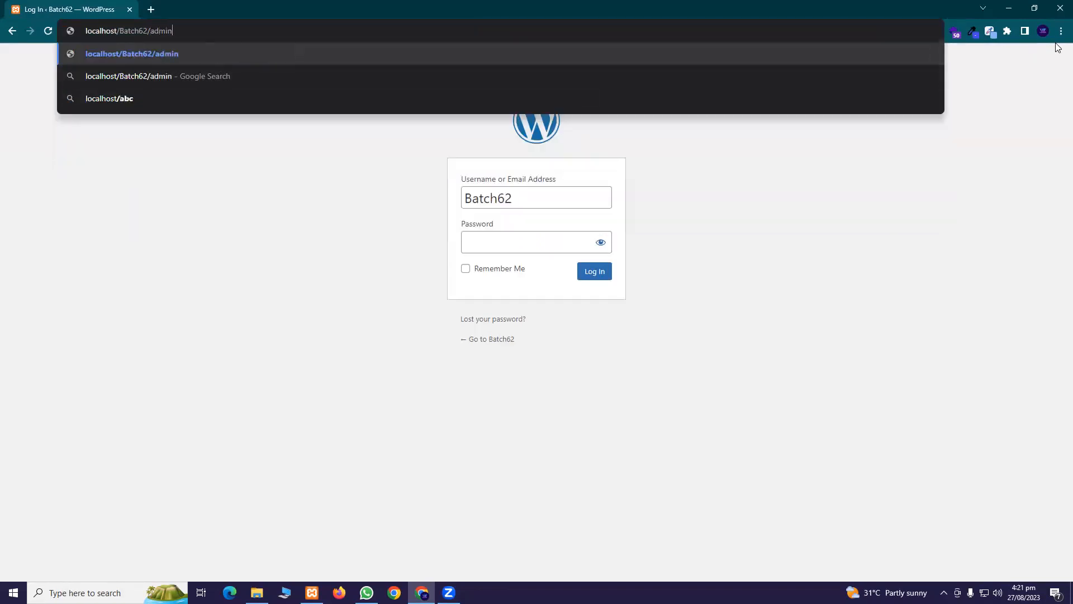
key("Return")
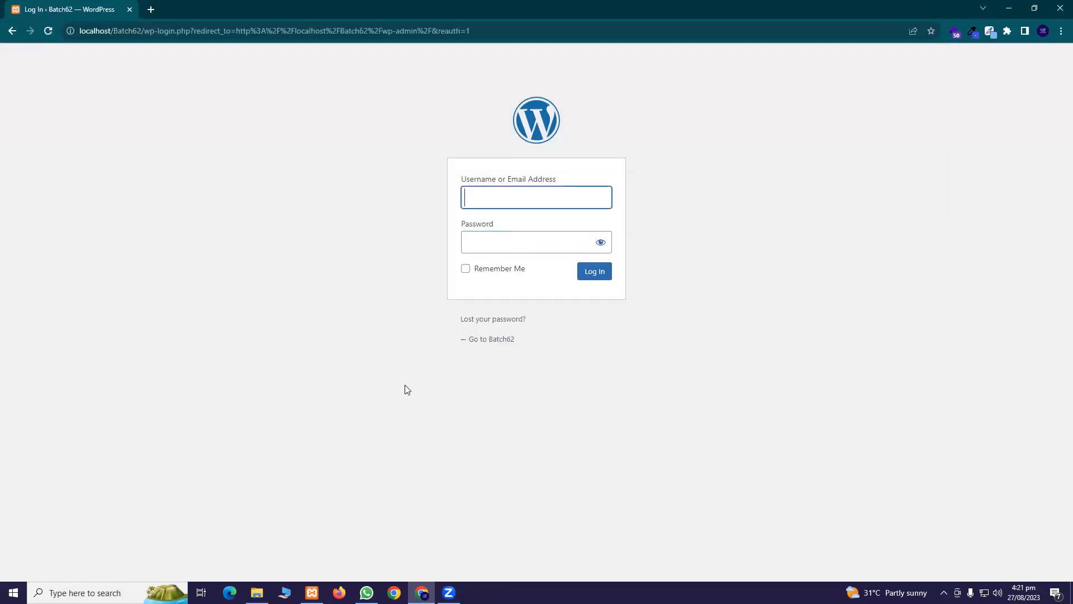
Log in with username Batch62 and the account password
left_click(555, 201)
type("Batch62")
left_click(525, 239)
type("Batch62@123")
key("Return")
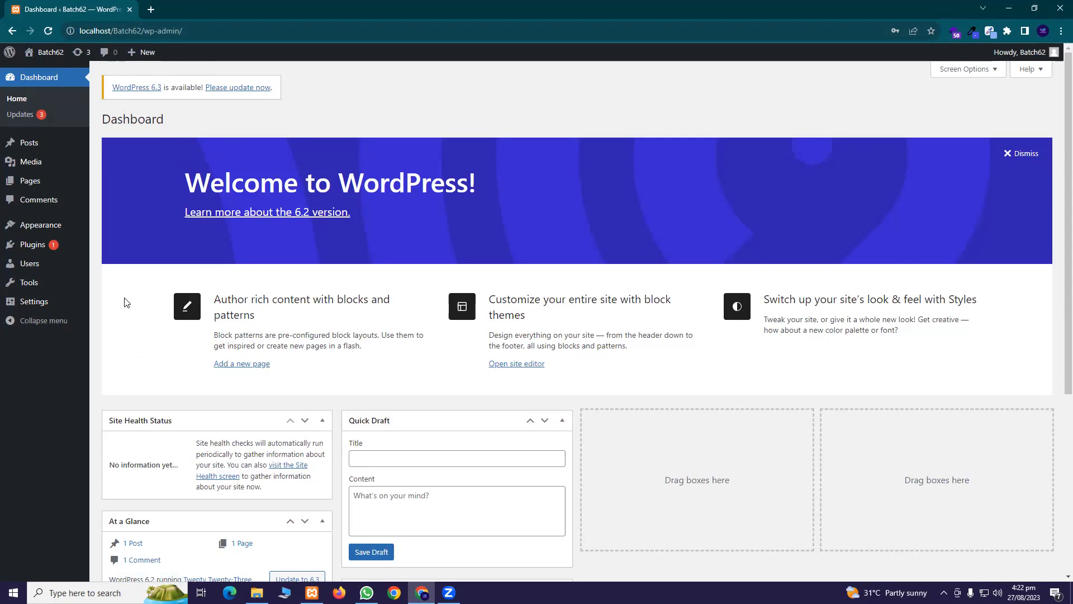
Point at Posts in the sidebar of the loaded Batch62 Dashboard
mouse_move(17, 143)
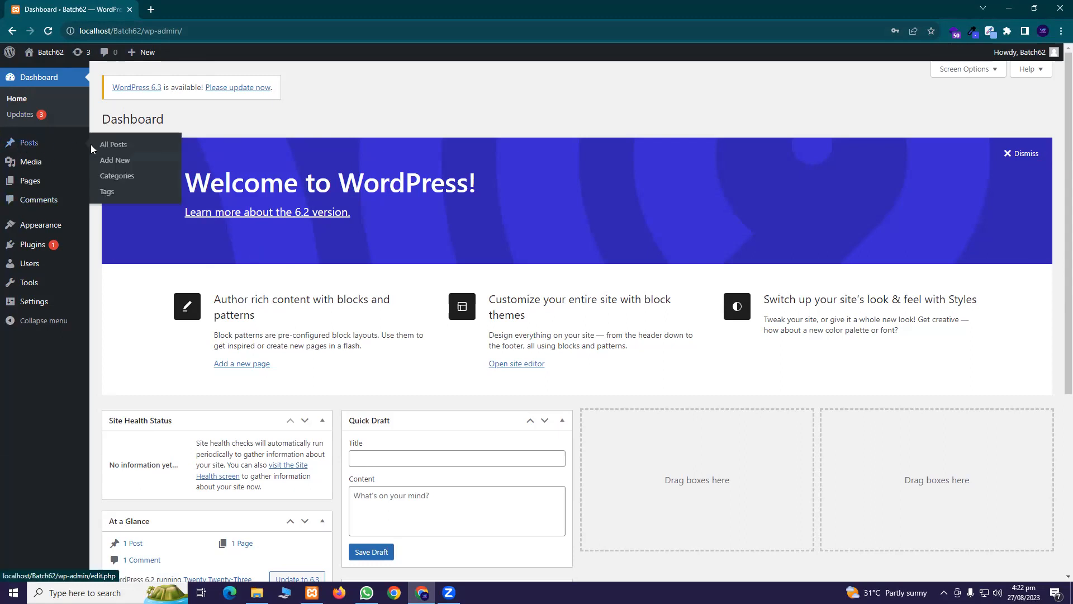
middle_click(123, 145)
left_click(203, 9)
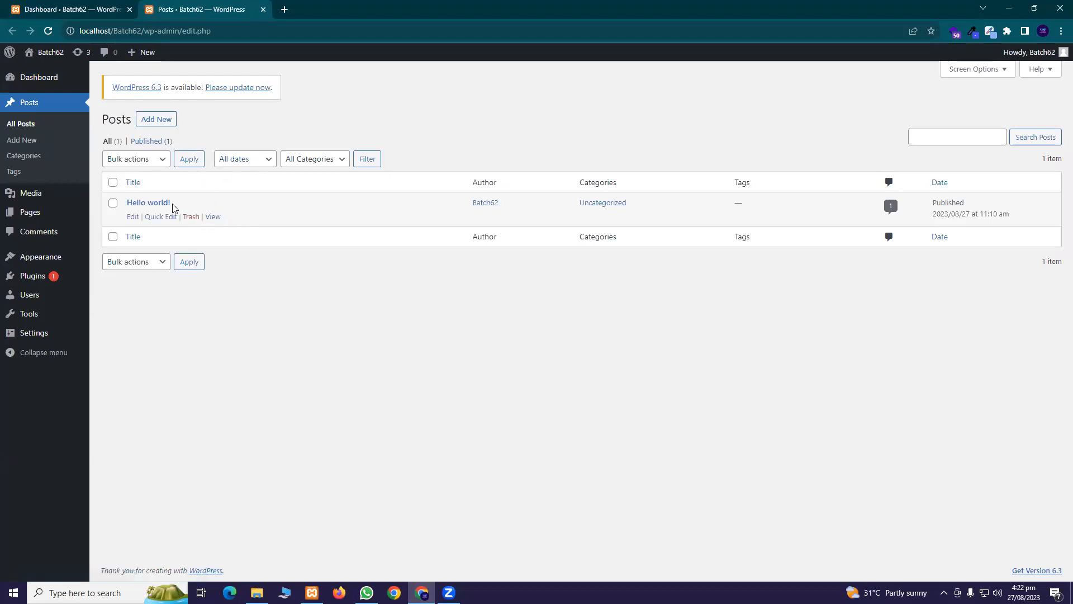
middle_click(213, 217)
key("ctrl+Tab")
scroll(383, 279, "down", 7)
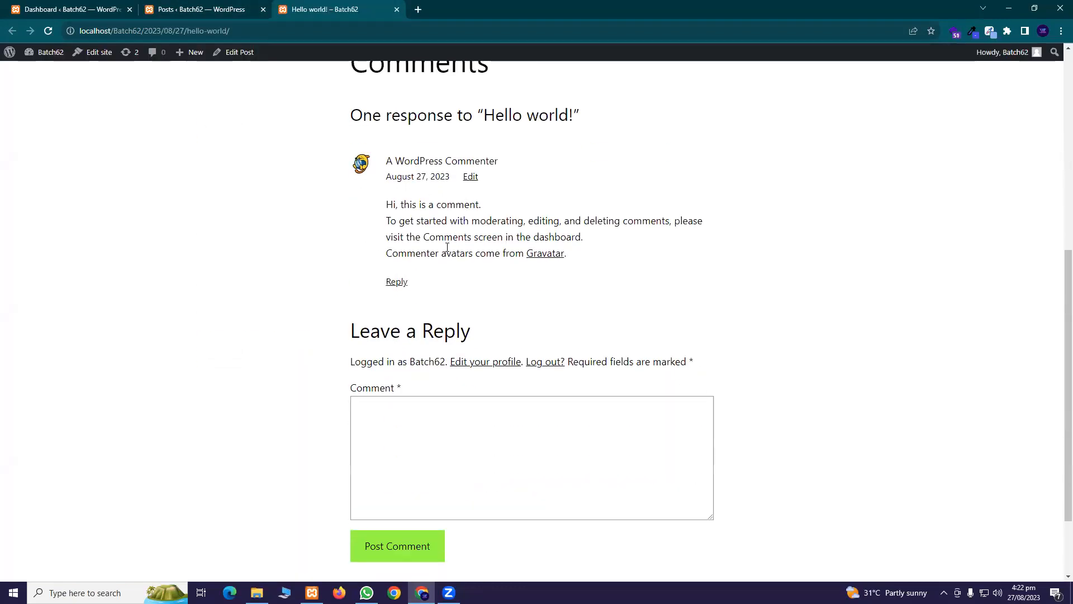
scroll(467, 204, "down", 2)
scroll(436, 251, "up", 3)
scroll(412, 342, "down", 3)
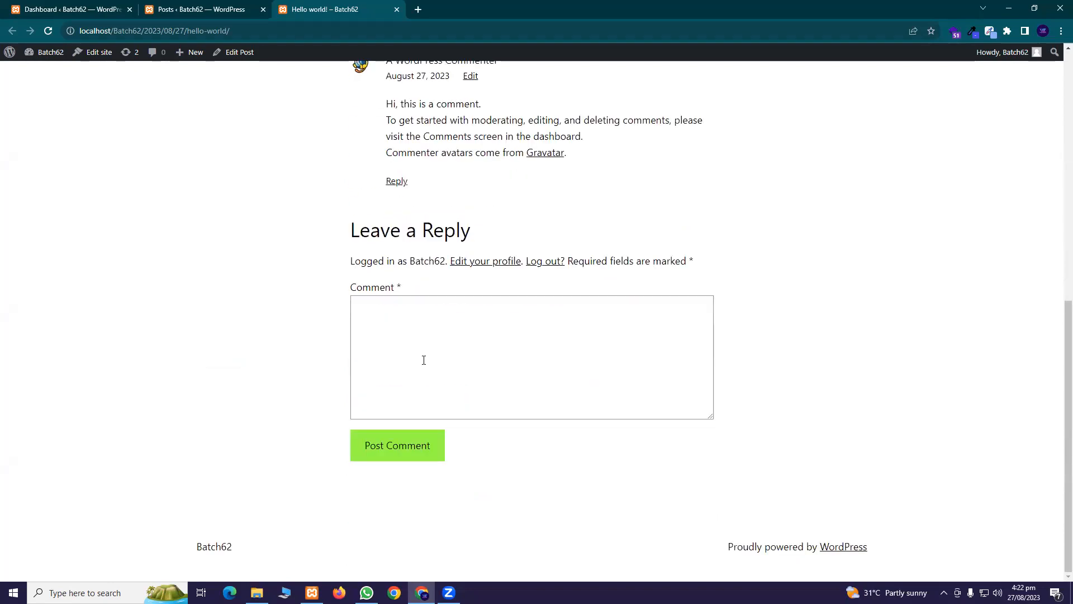
left_click(396, 10)
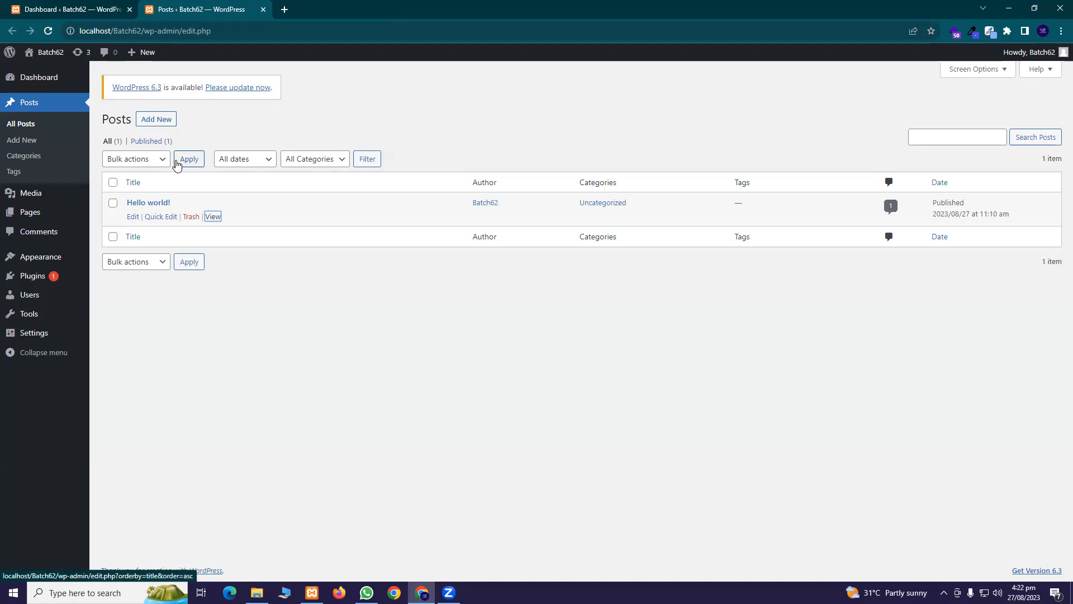
left_click(263, 9)
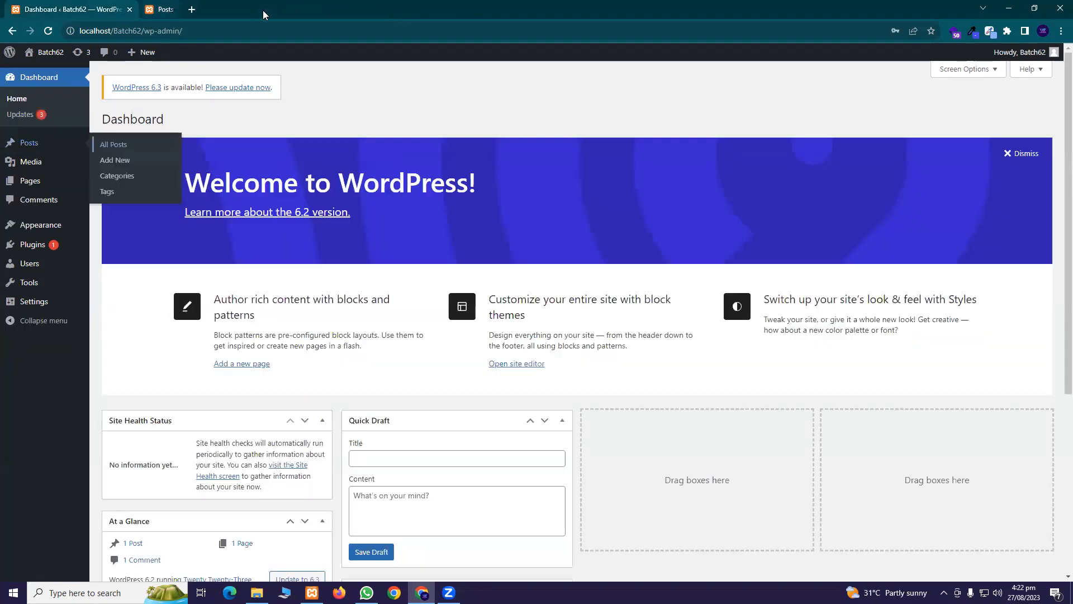
Reload the Dashboard and open Media > Library in a new tab, switching to it
left_click(48, 31)
mouse_move(62, 232)
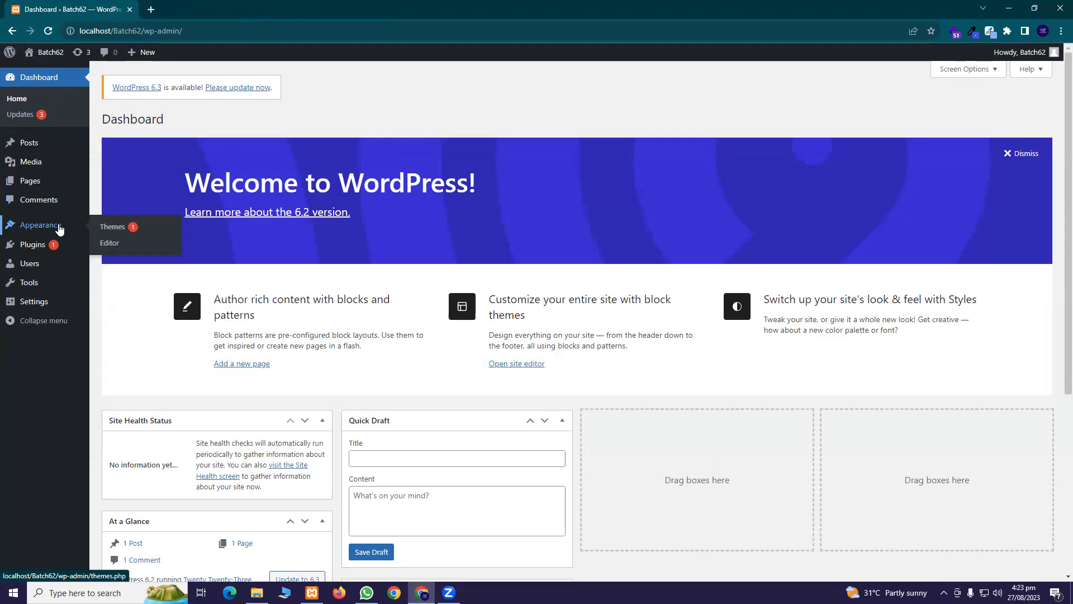
mouse_move(46, 148)
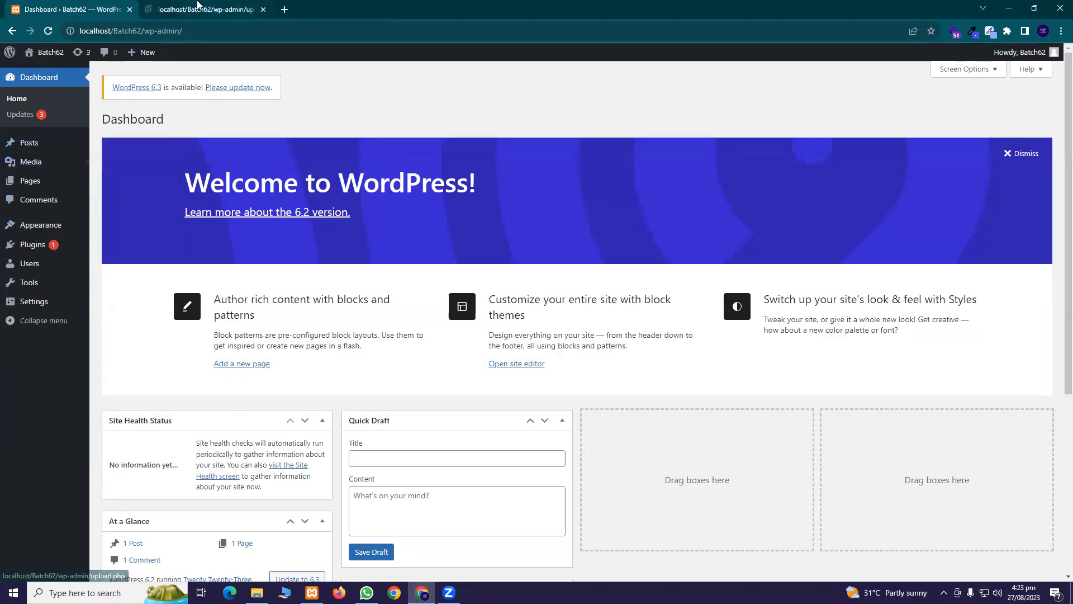
left_click(194, 11)
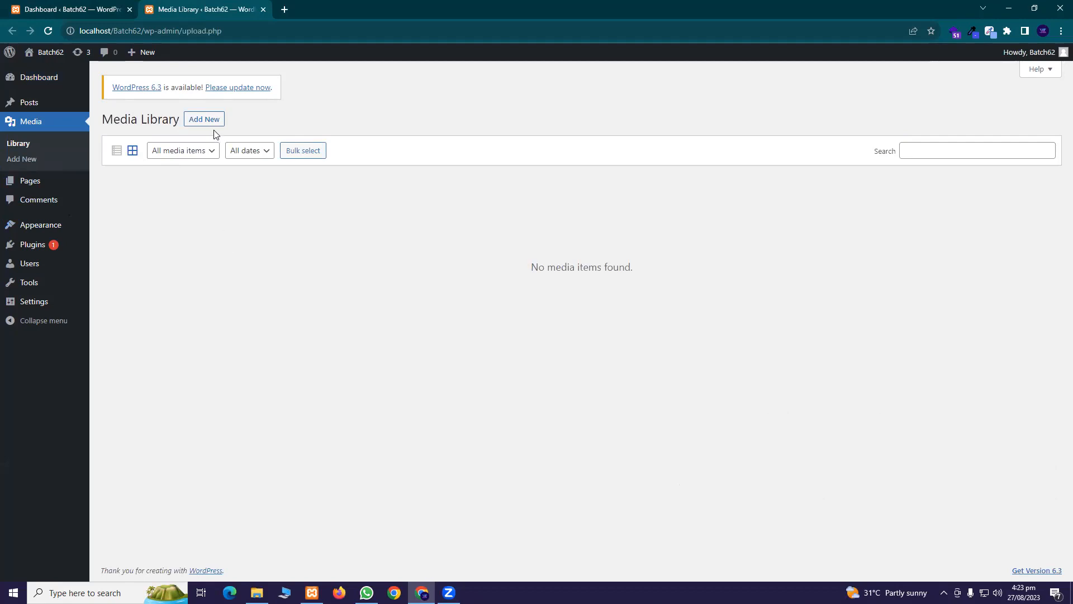
Try uploading the first Downloads image (webp) via Media > Add New
left_click(199, 124)
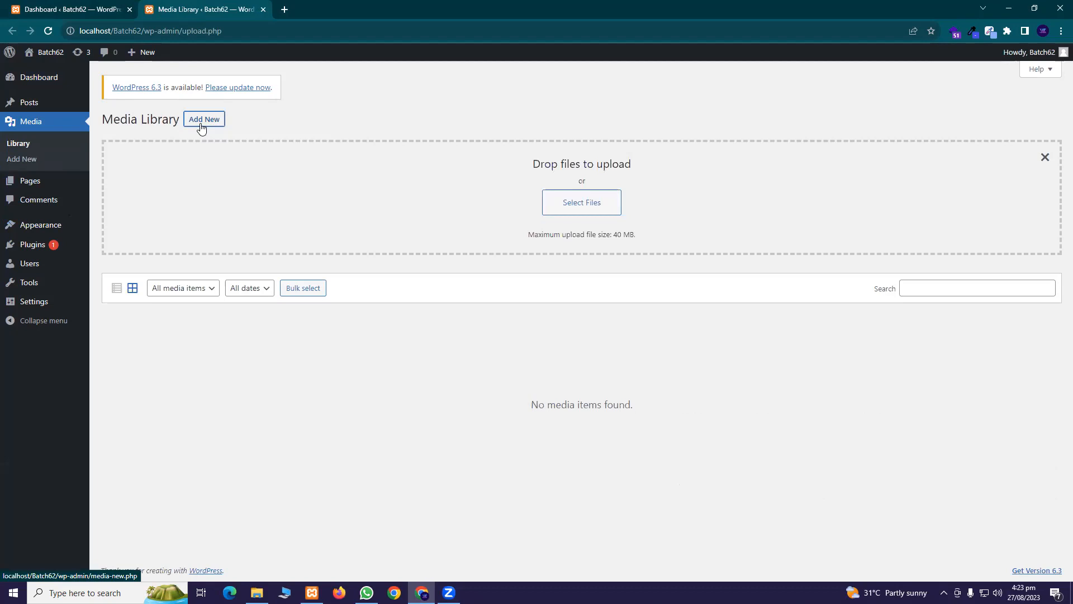
left_click(561, 206)
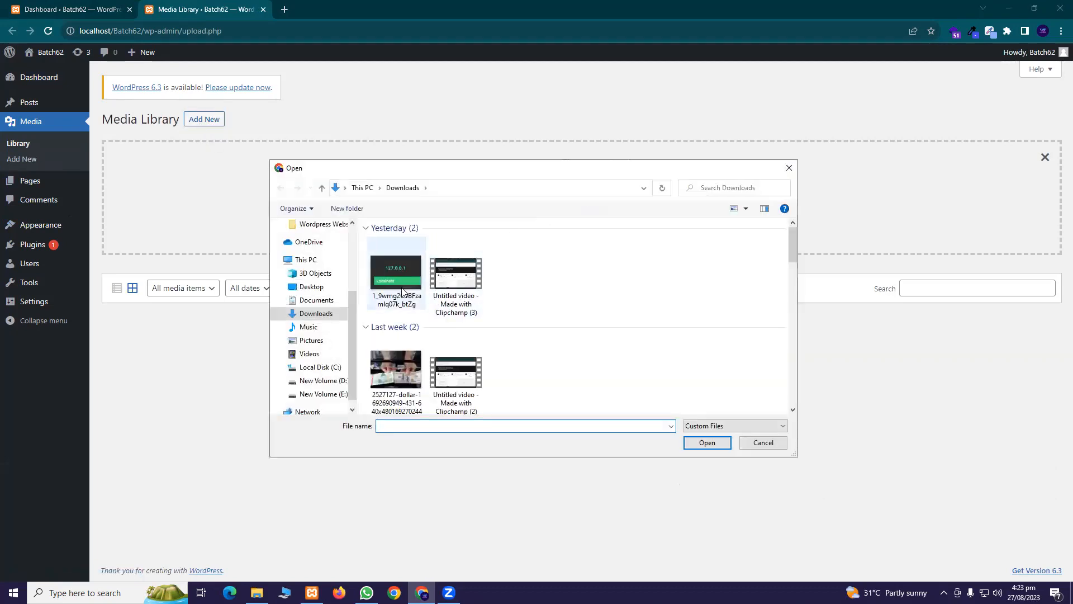
left_click(380, 263)
left_click(700, 443)
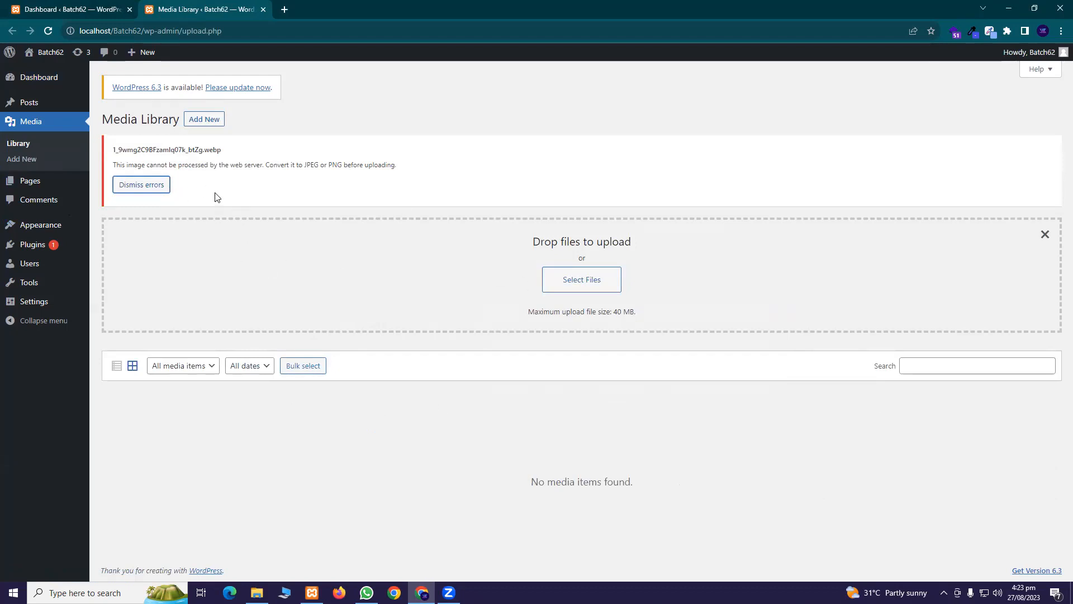
Upload the dollar bills photo from Downloads instead
left_click(594, 288)
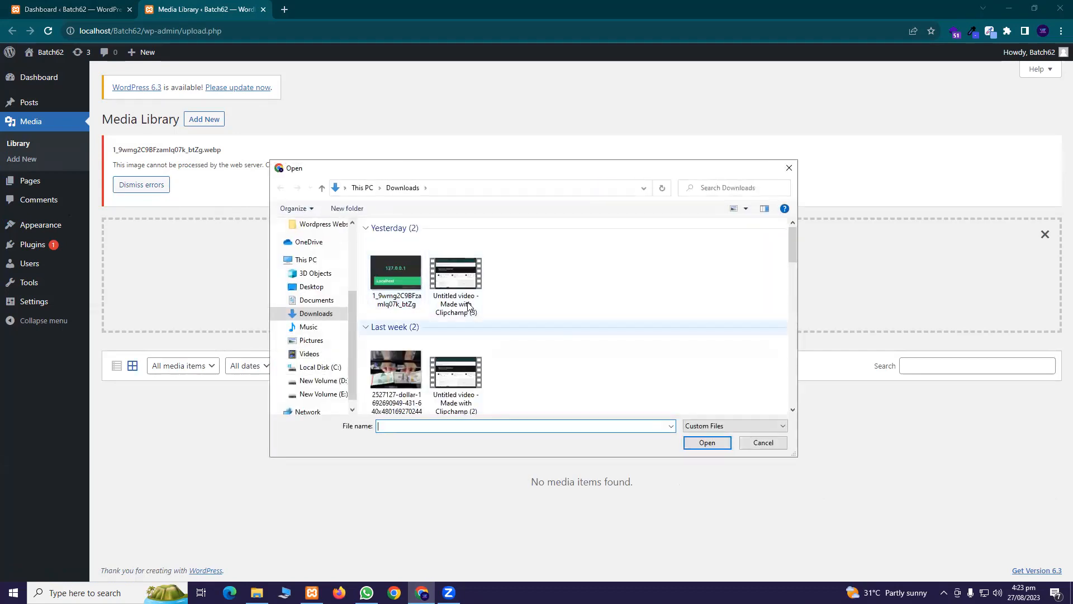
scroll(451, 361, "down", 5)
scroll(436, 348, "up", 5)
left_click(396, 352)
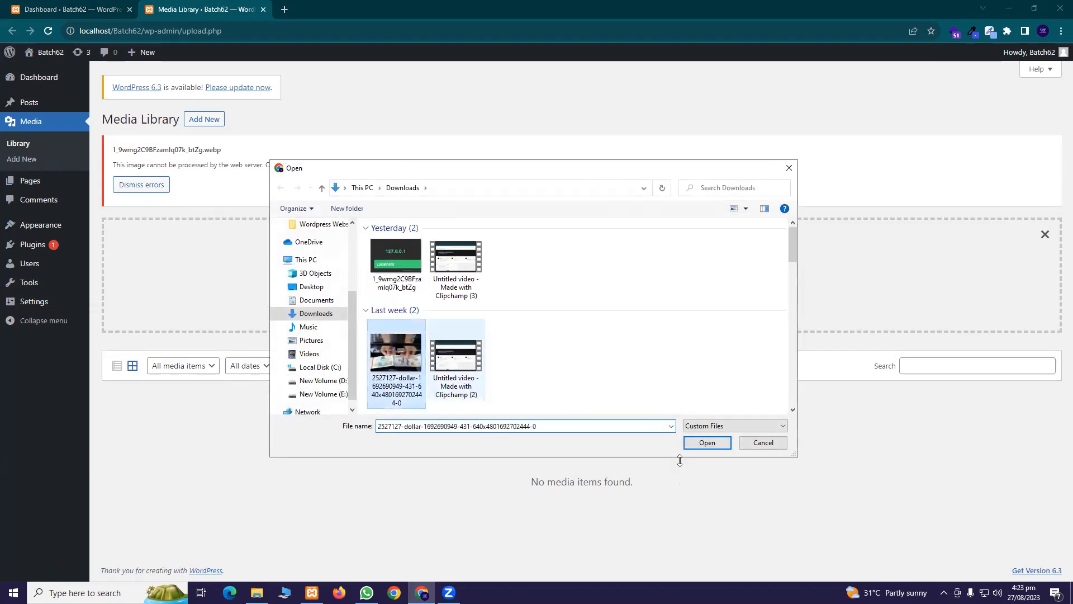
left_click(698, 442)
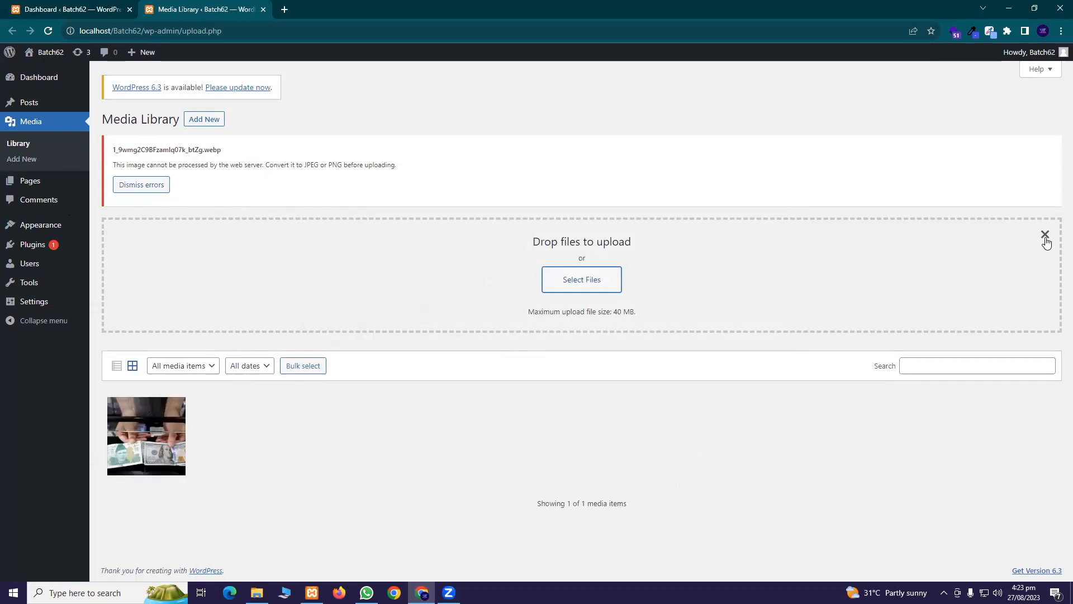
Check the maximum upload size note, close the upload area, and reload the Library
left_click_drag(642, 316, 498, 311)
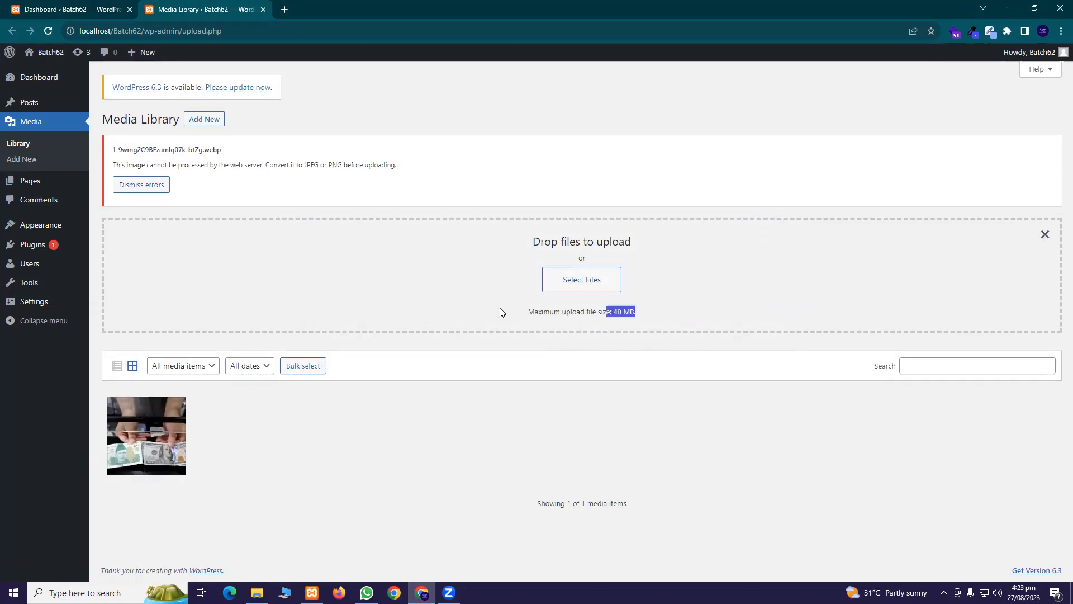
triple_click(574, 312)
left_click(1045, 234)
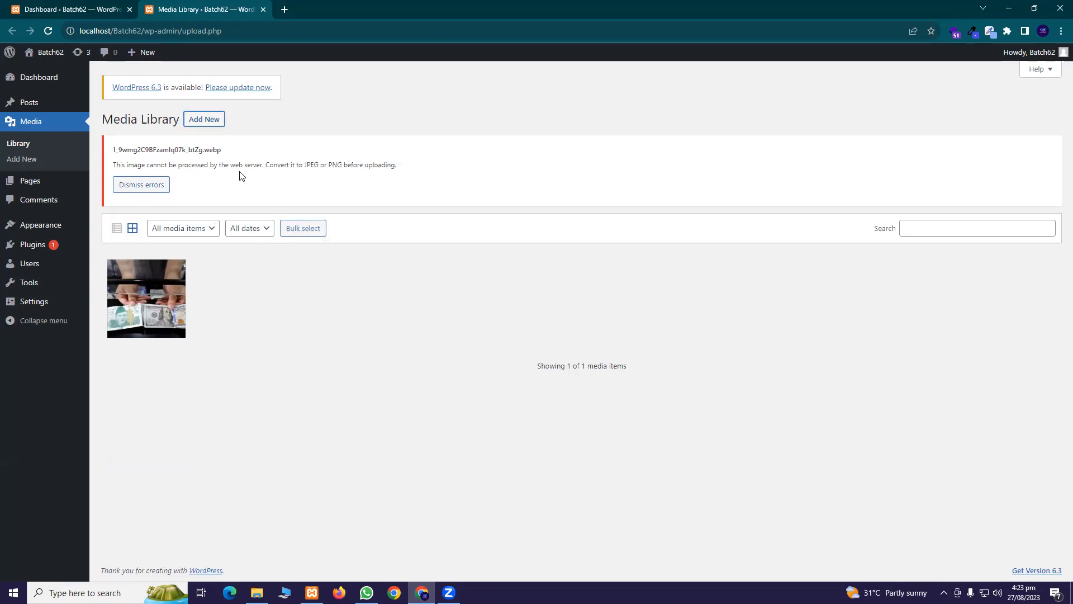
left_click(20, 145)
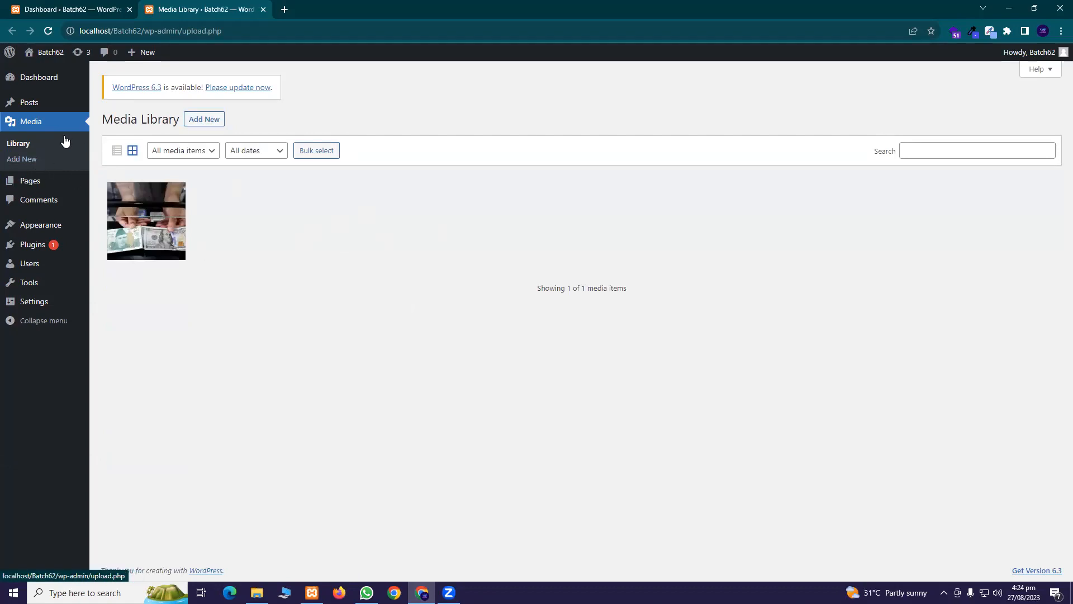
mouse_move(45, 186)
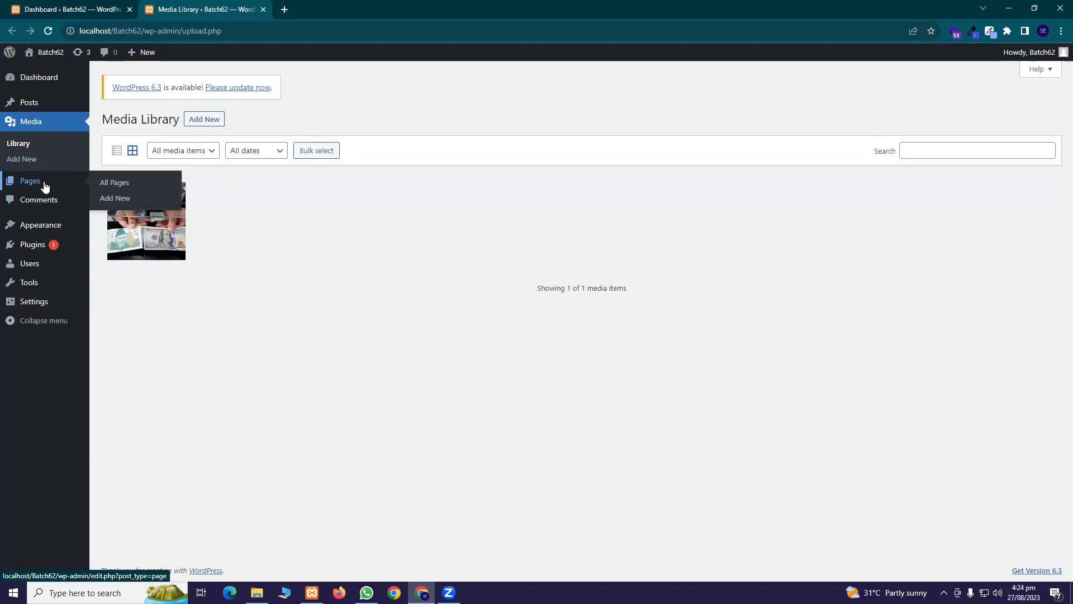
left_click(284, 10)
type("pro")
key("Return")
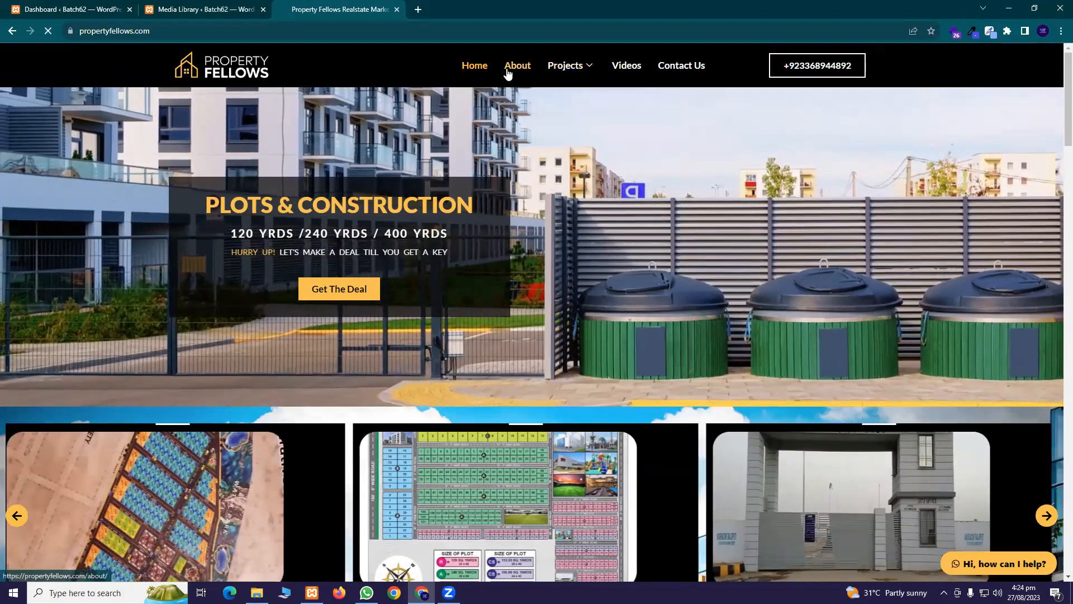
left_click(507, 69)
scroll(447, 179, "down", 8)
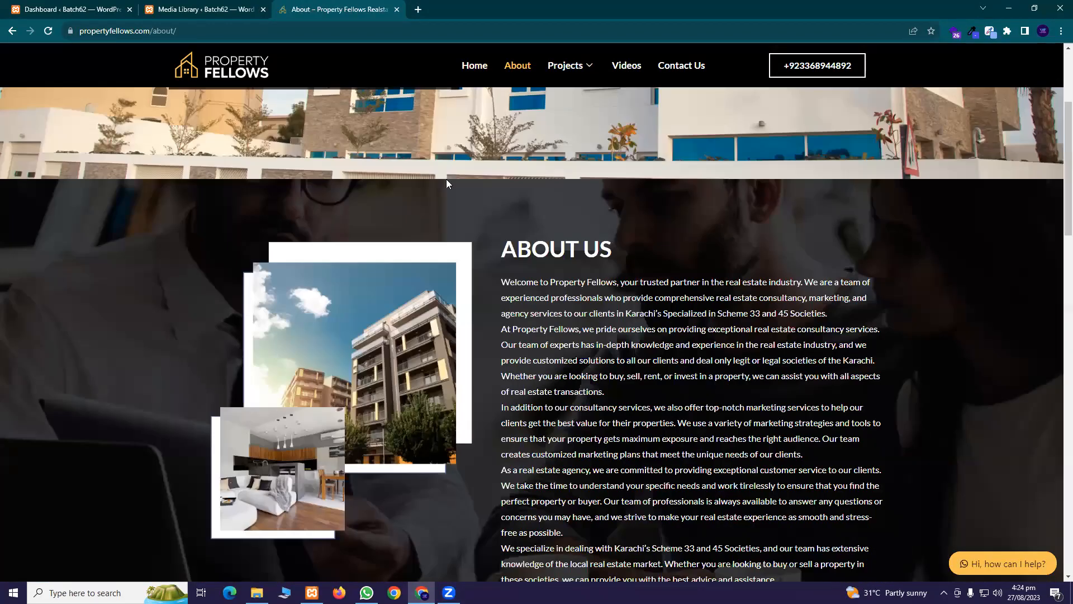
left_click(396, 9)
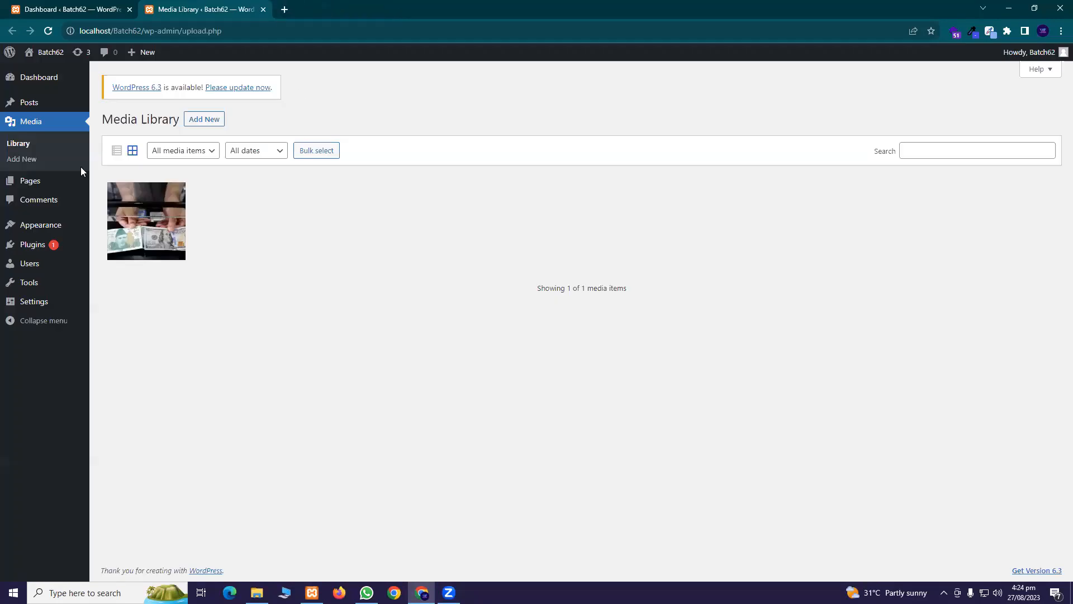
From All Pages, add a new page titled 'Home' and open a blank browser tab
mouse_move(35, 190)
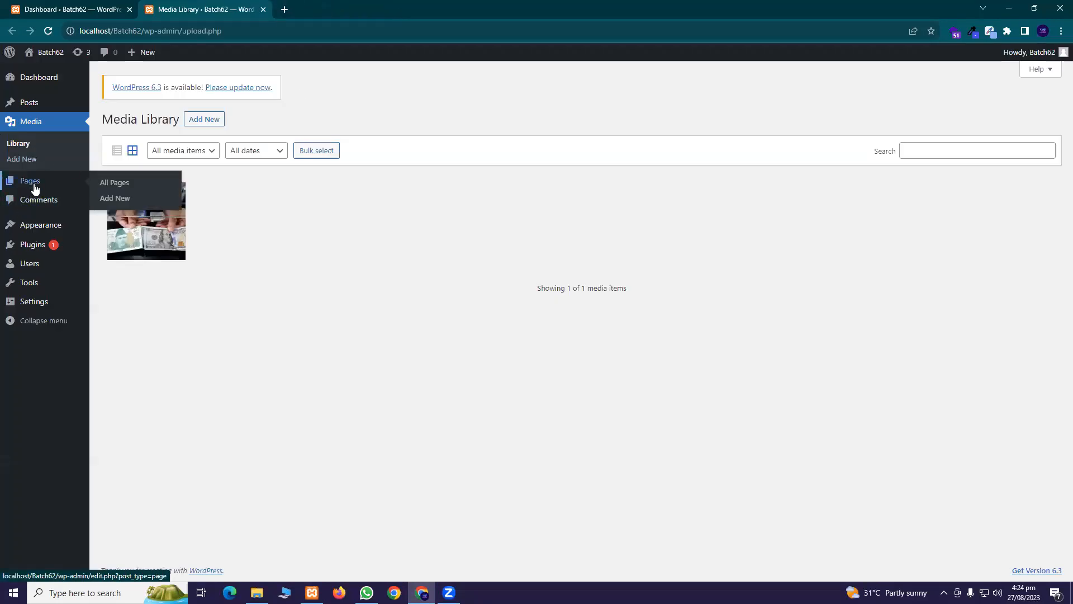
middle_click(124, 189)
left_click(342, 14)
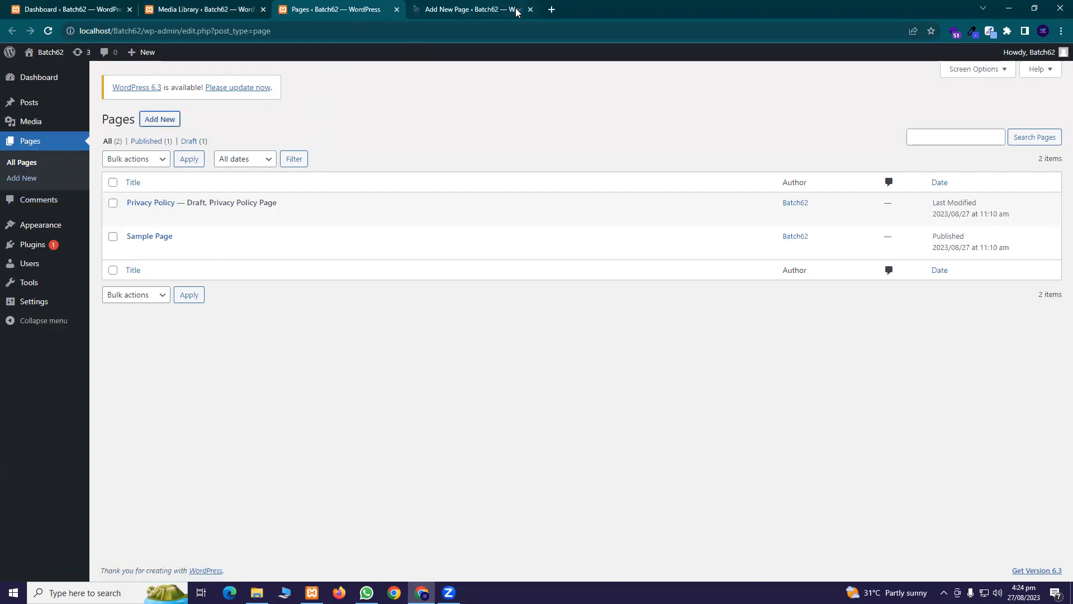
left_click(163, 122)
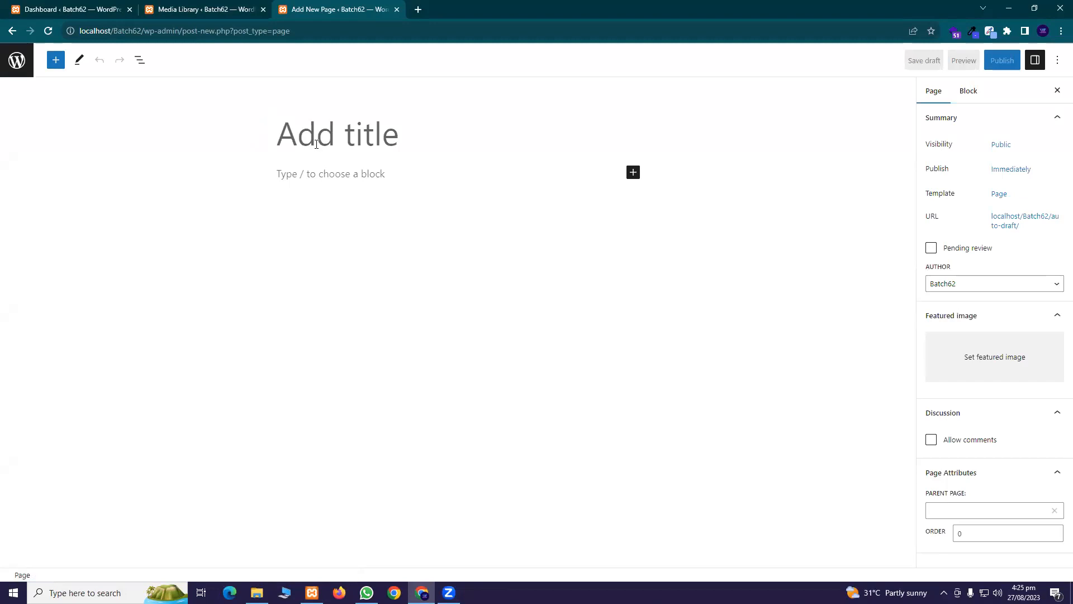
type("Home")
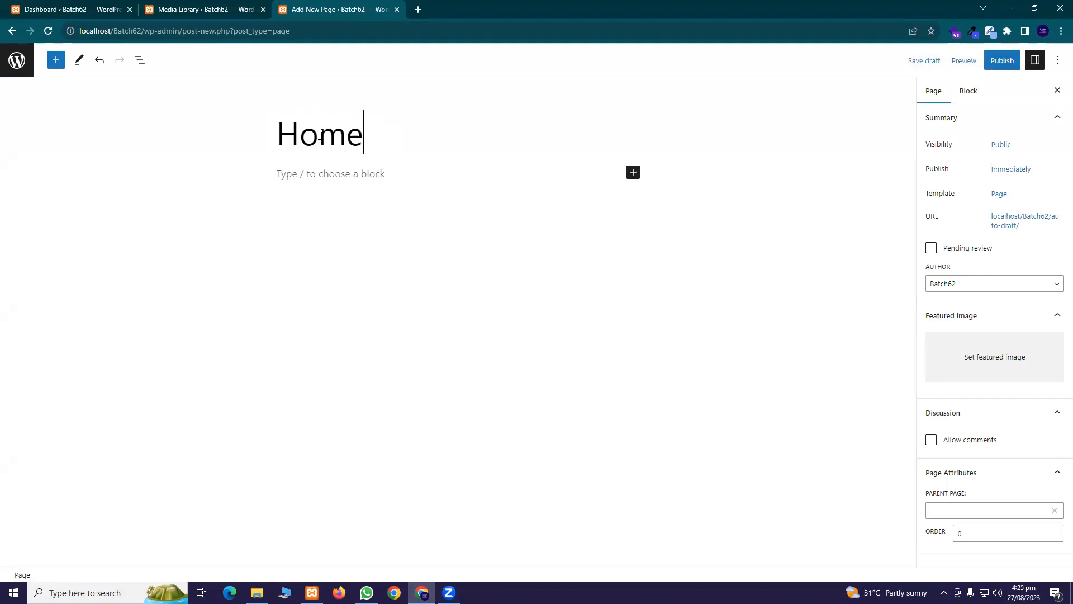
left_click(418, 9)
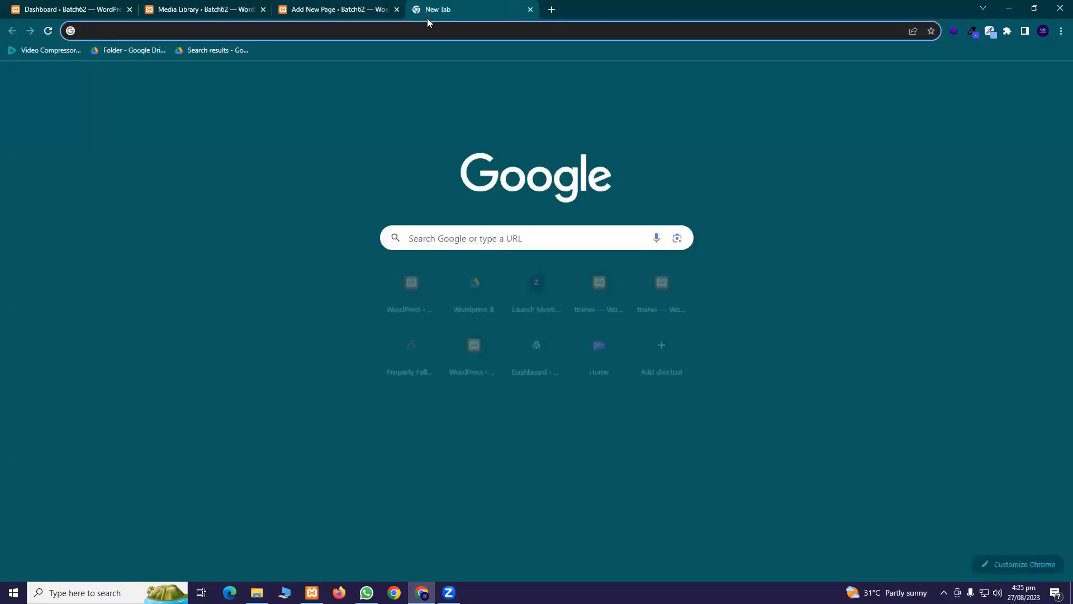
Restore the closed Property Fellows About tab from History, close the blank tab, and go Home
left_click(1061, 31)
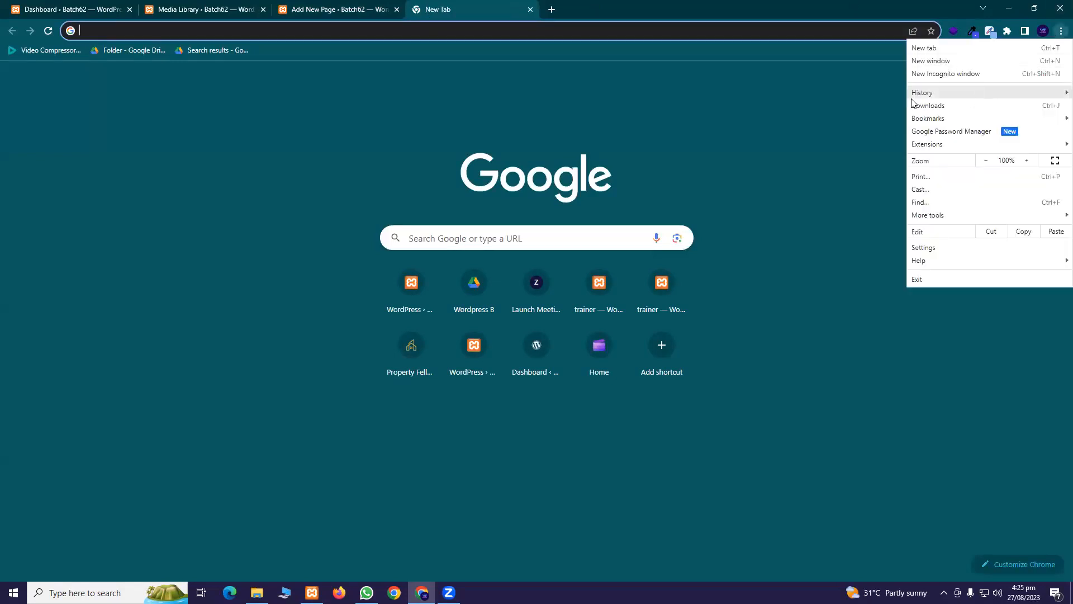
mouse_move(922, 93)
left_click(699, 136)
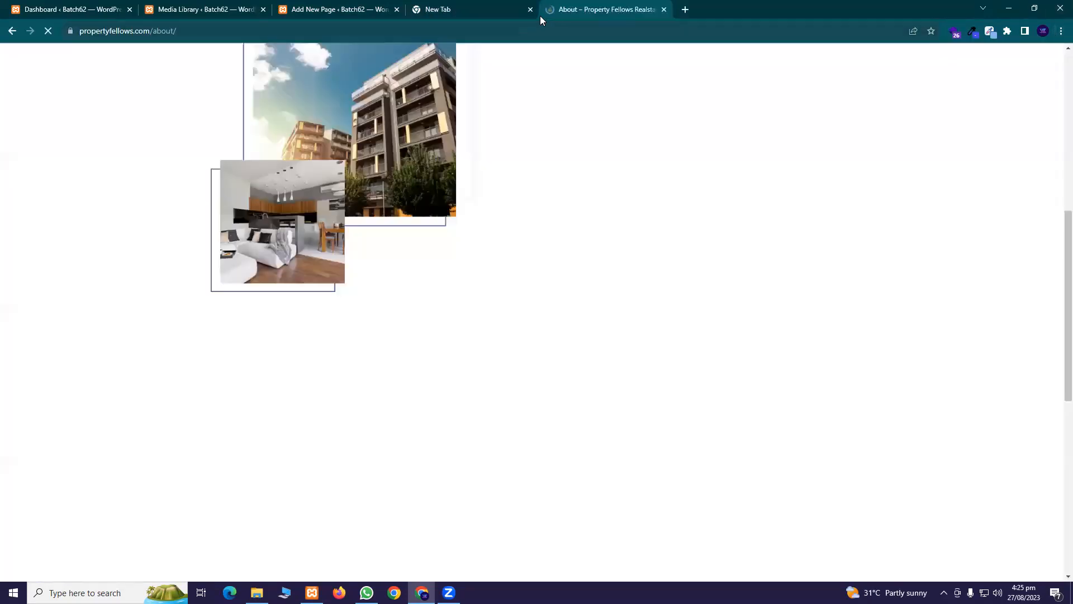
left_click(529, 10)
left_click(474, 65)
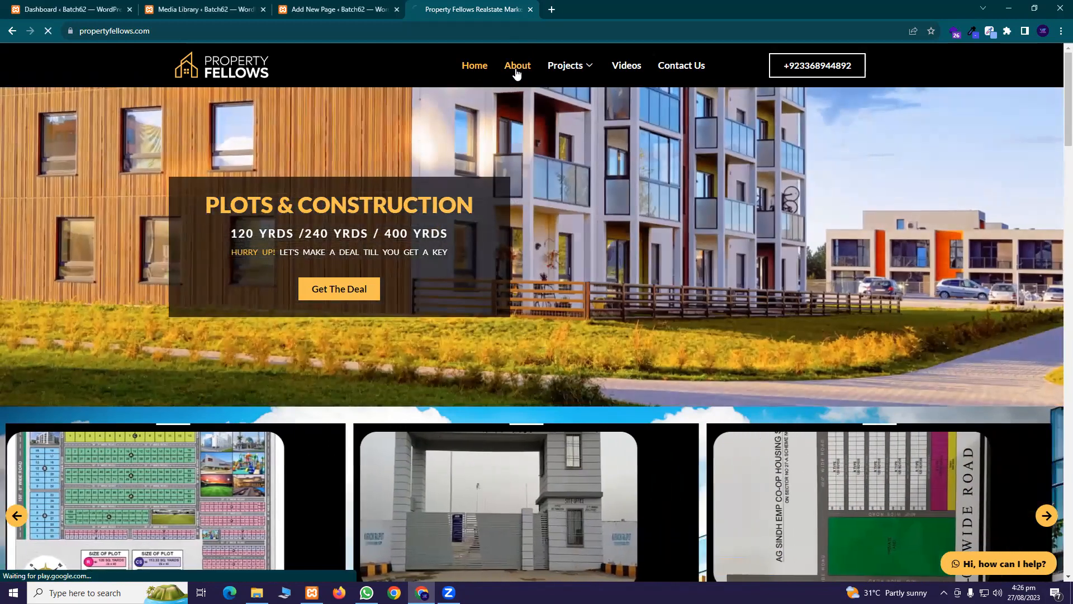
Read through the Property Fellows About Us content, then close the site tab
left_click(516, 72)
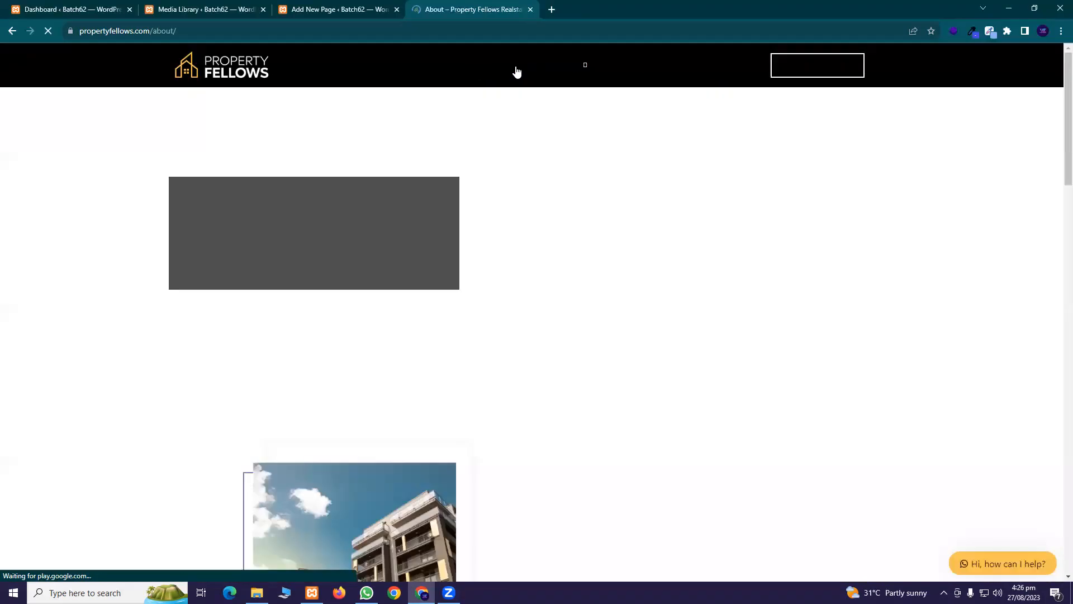
scroll(507, 162, "down", 3)
scroll(512, 187, "up", 1)
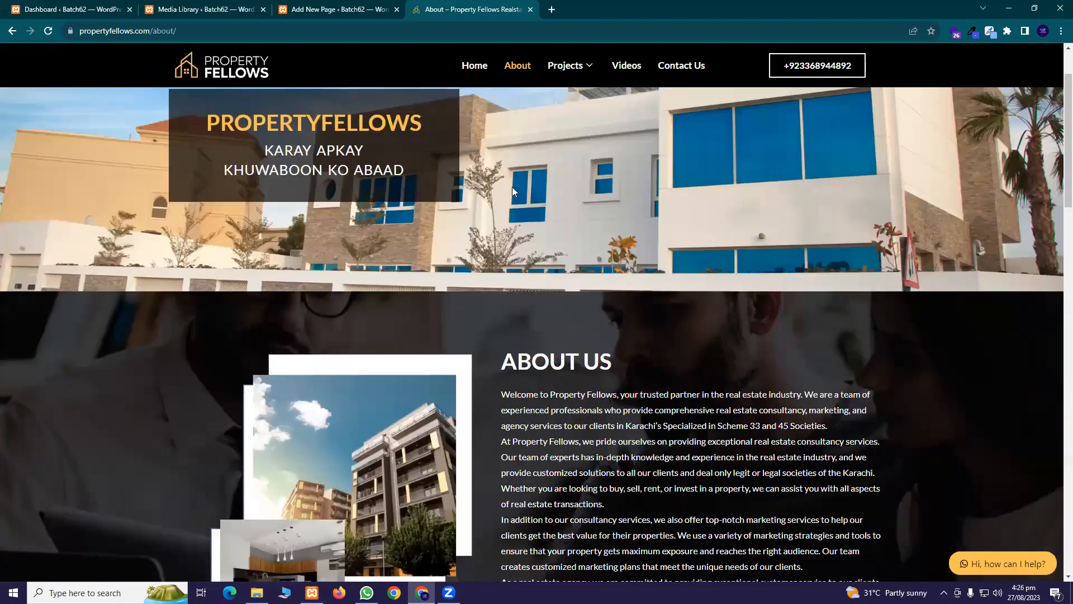
scroll(525, 193, "down", 4)
scroll(525, 212, "down", 1)
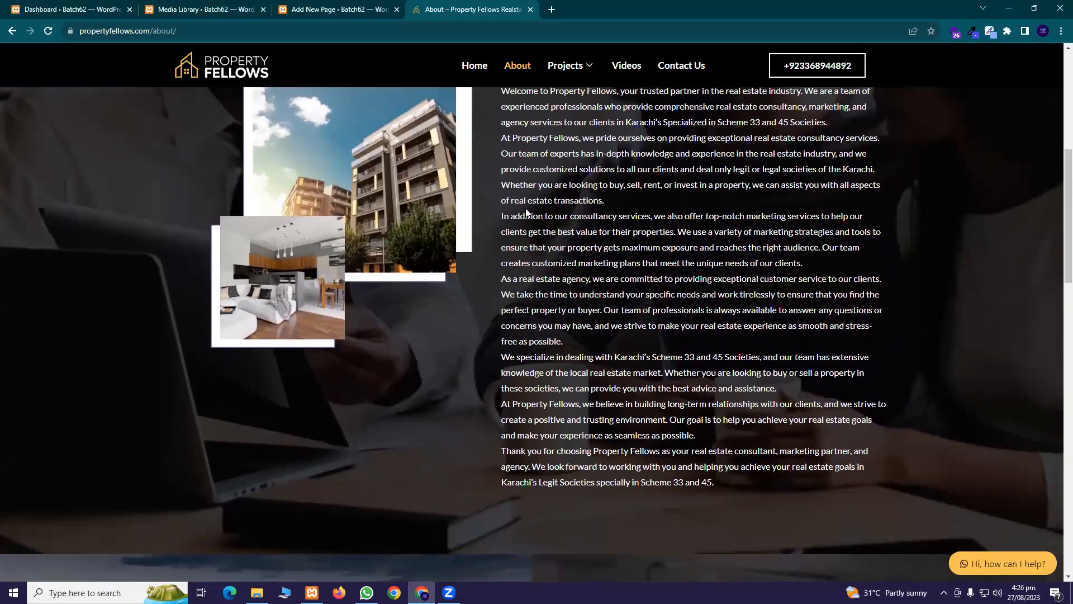
scroll(526, 212, "down", 2)
scroll(526, 212, "up", 7)
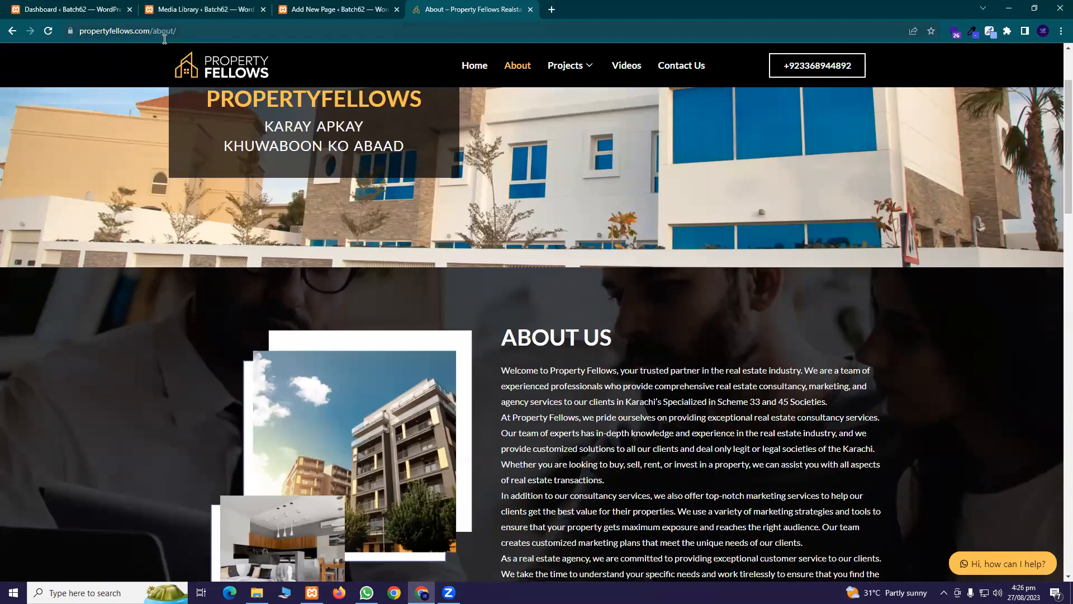
scroll(356, 253, "up", 2)
scroll(352, 245, "down", 2)
scroll(356, 244, "down", 7)
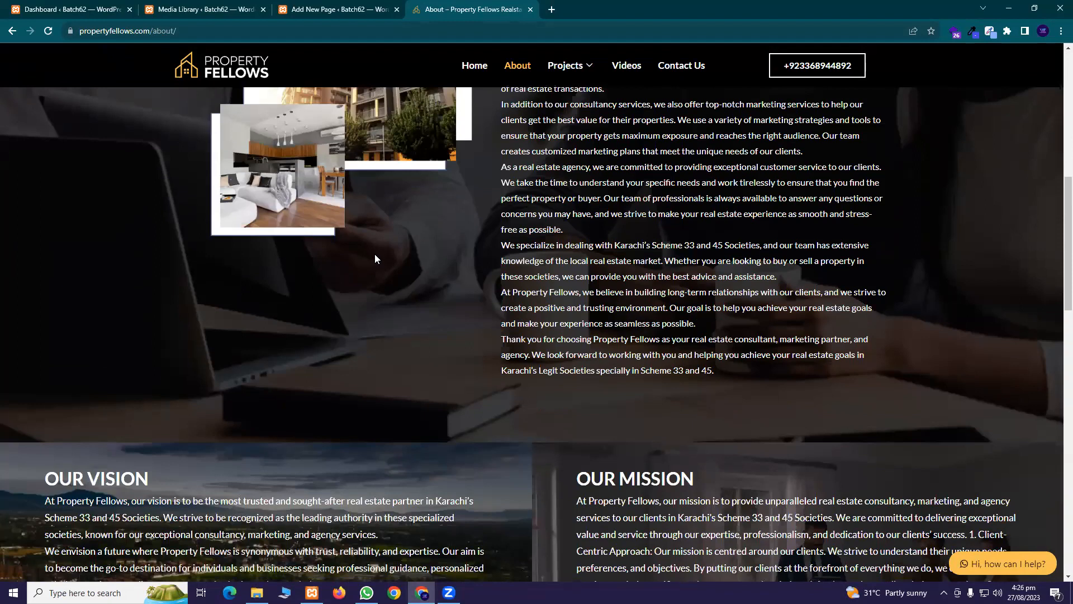
scroll(375, 260, "up", 5)
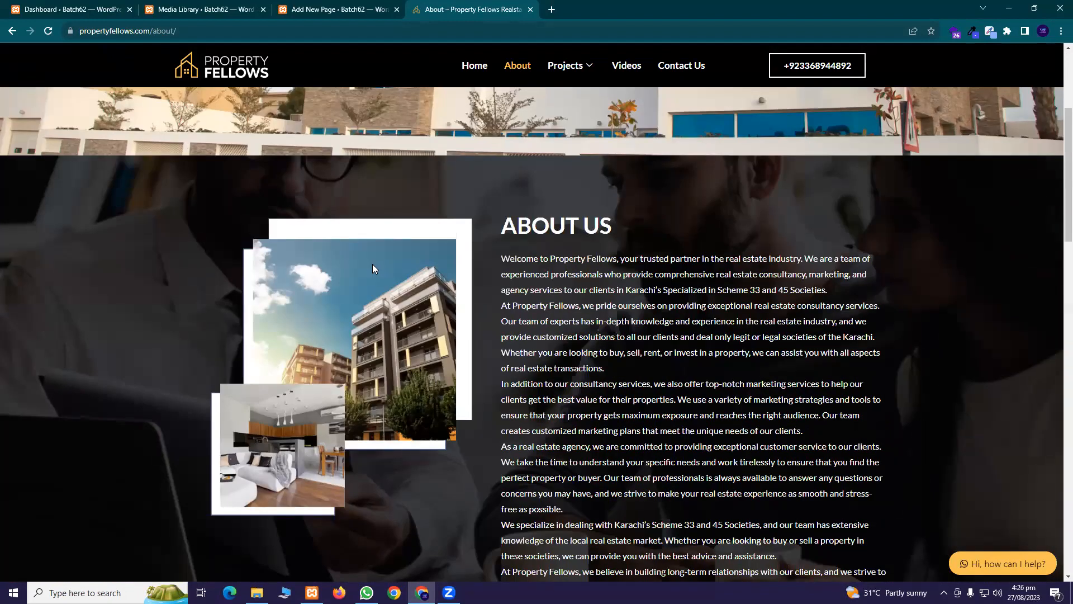
scroll(371, 262, "down", 1)
scroll(378, 279, "up", 3)
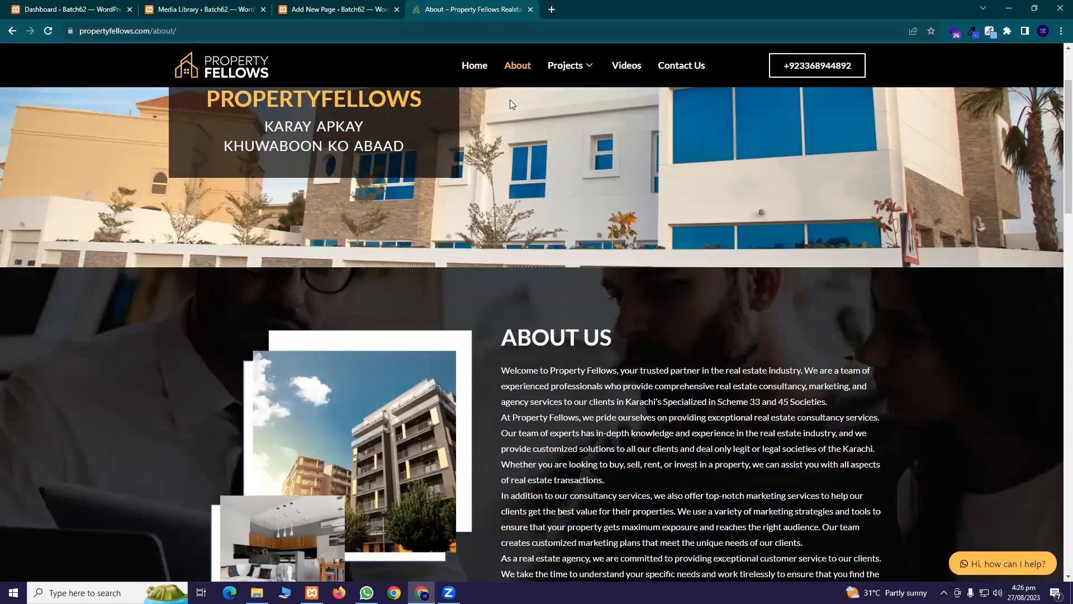
left_click(533, 9)
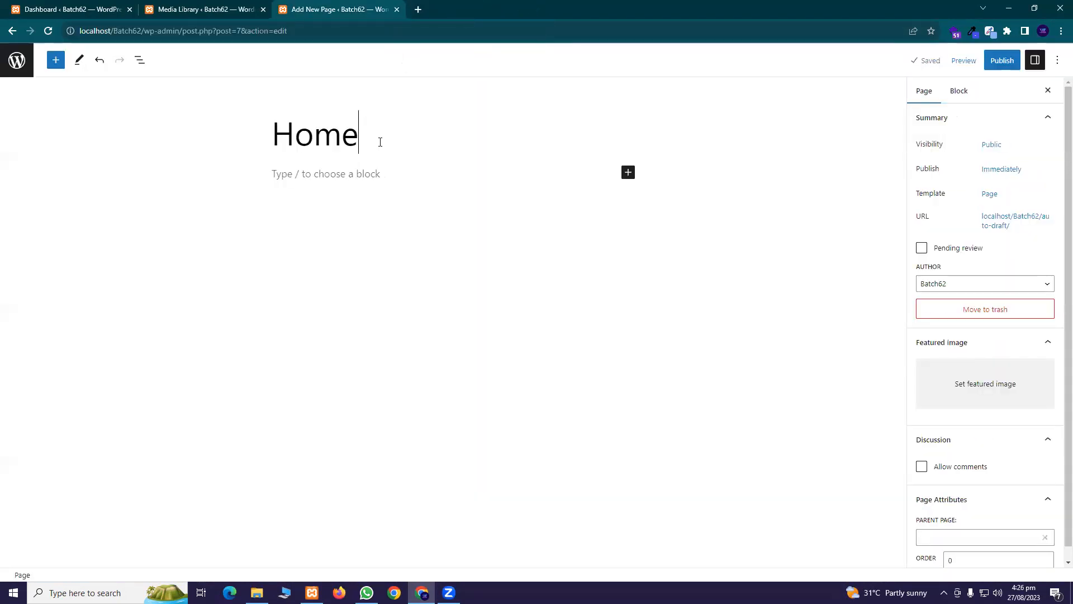
Add an Image block under the Home title and upload the learning-system screenshot into it
left_click(360, 177)
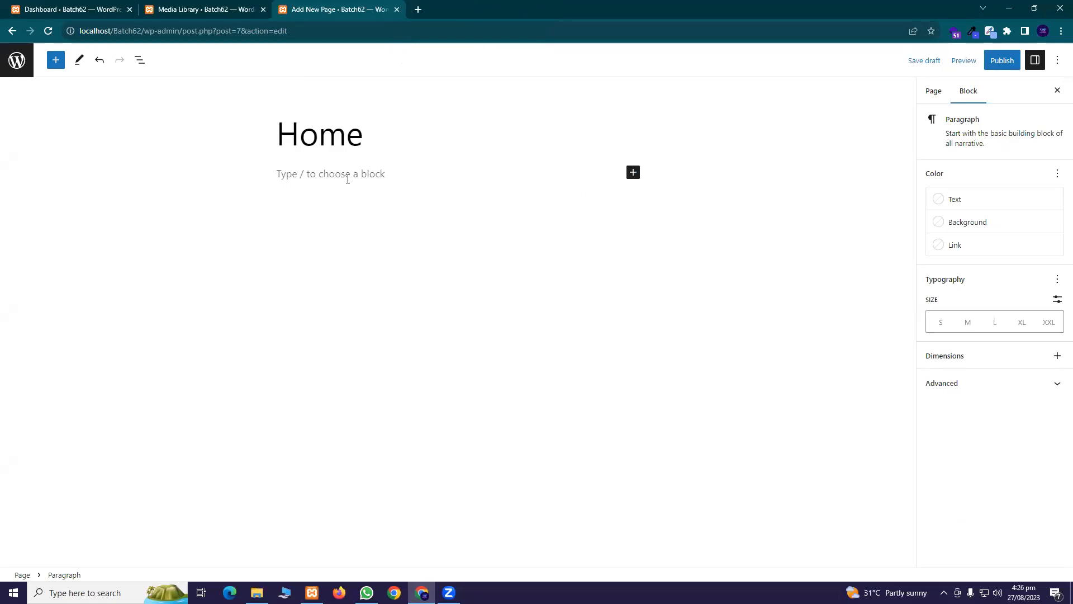
left_click(633, 173)
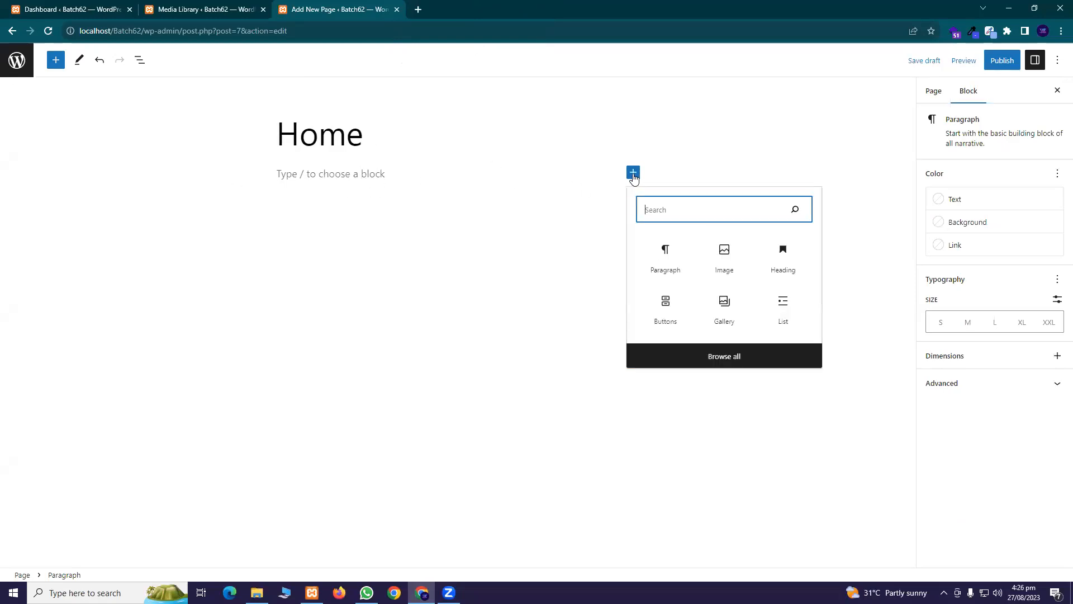
left_click(721, 261)
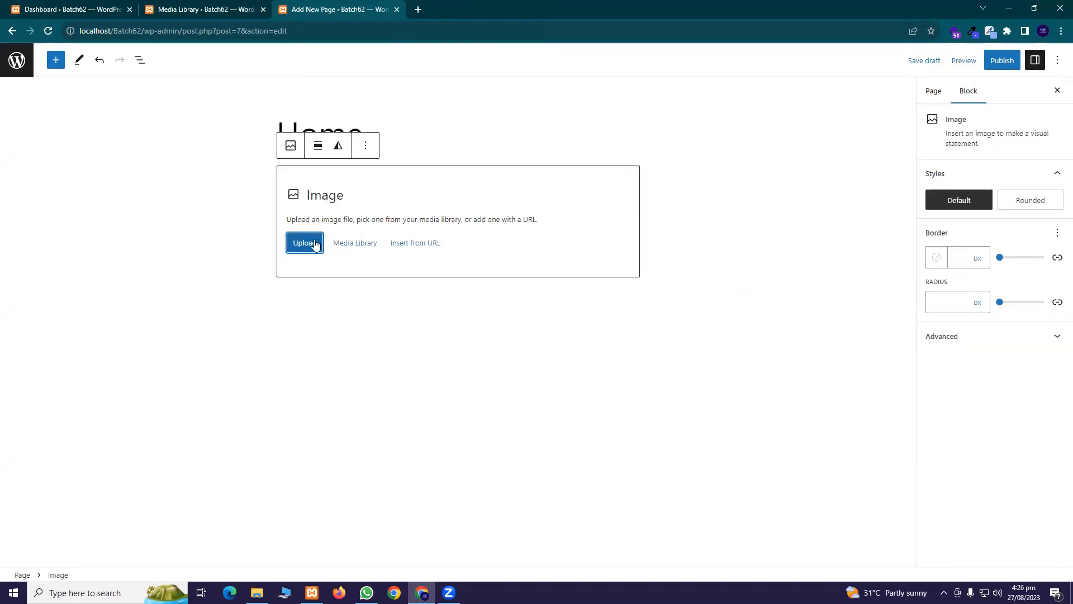
left_click(311, 246)
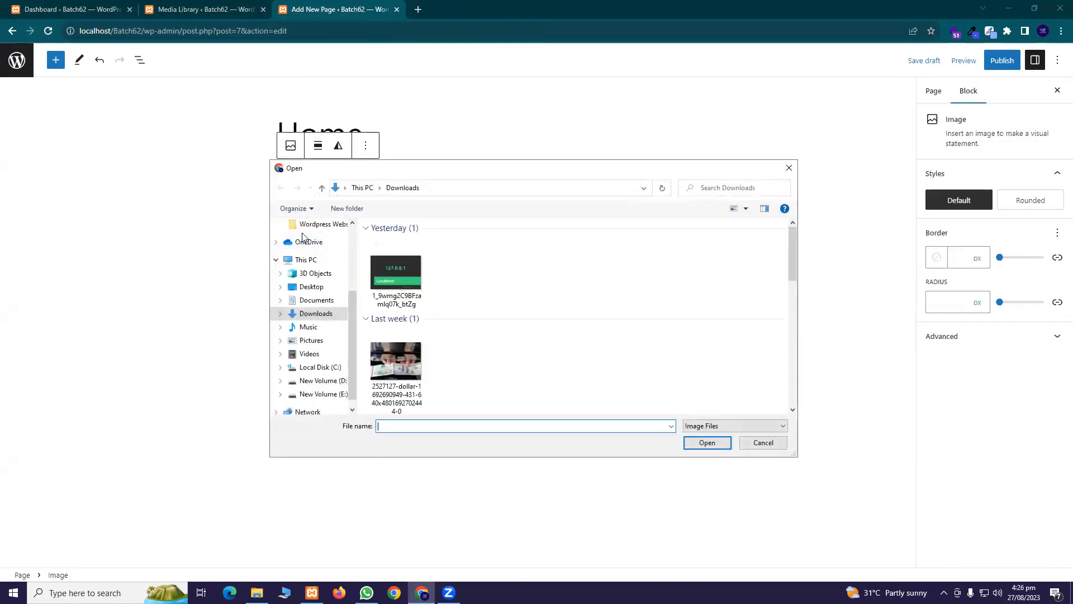
left_click(395, 358)
scroll(468, 335, "down", 5)
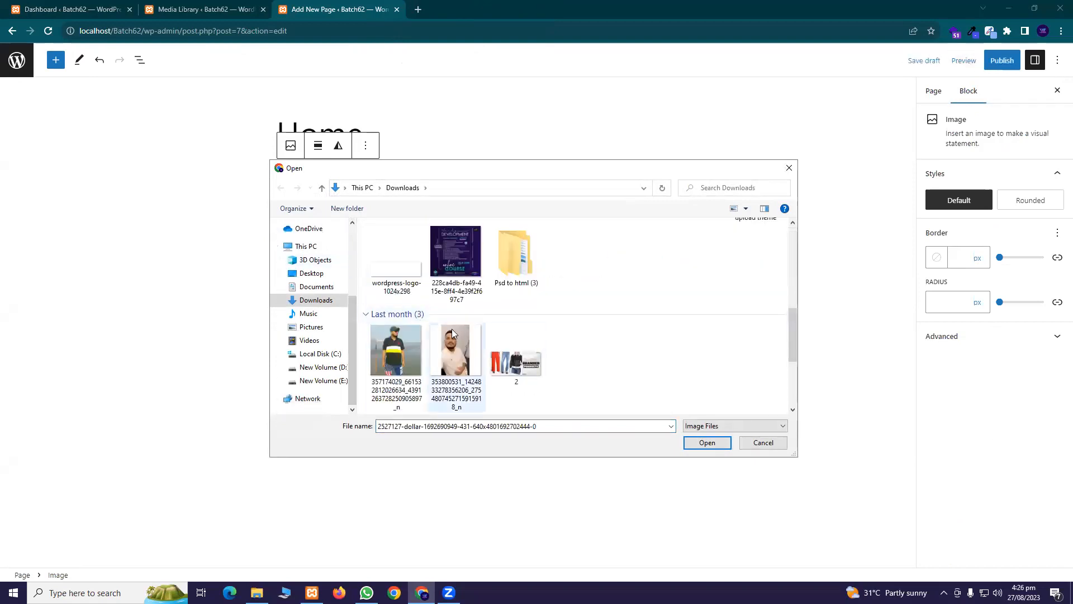
scroll(454, 333, "up", 4)
scroll(454, 334, "down", 6)
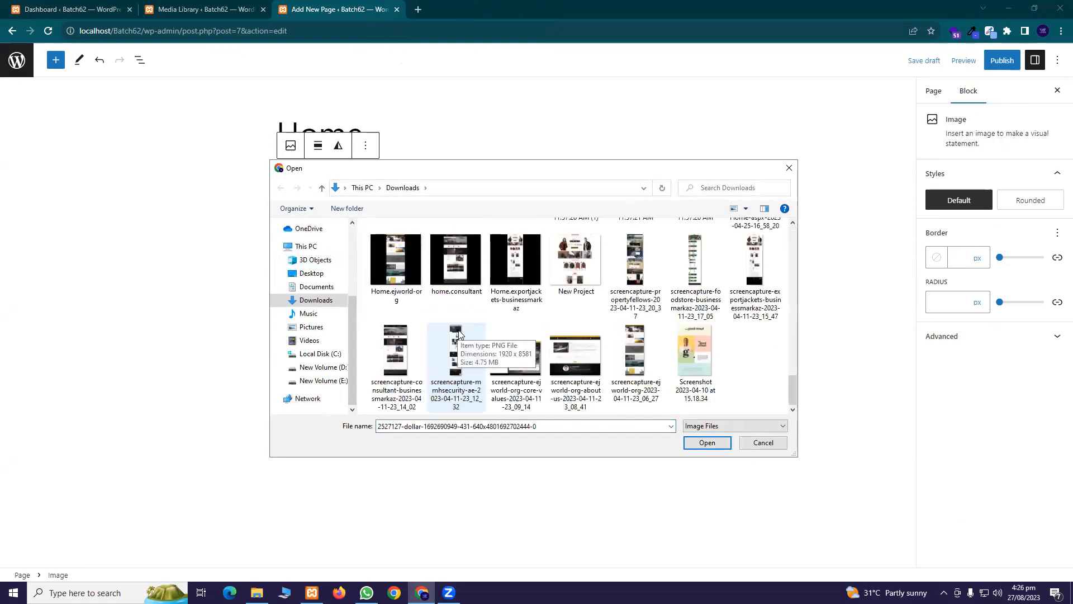
scroll(459, 335, "up", 2)
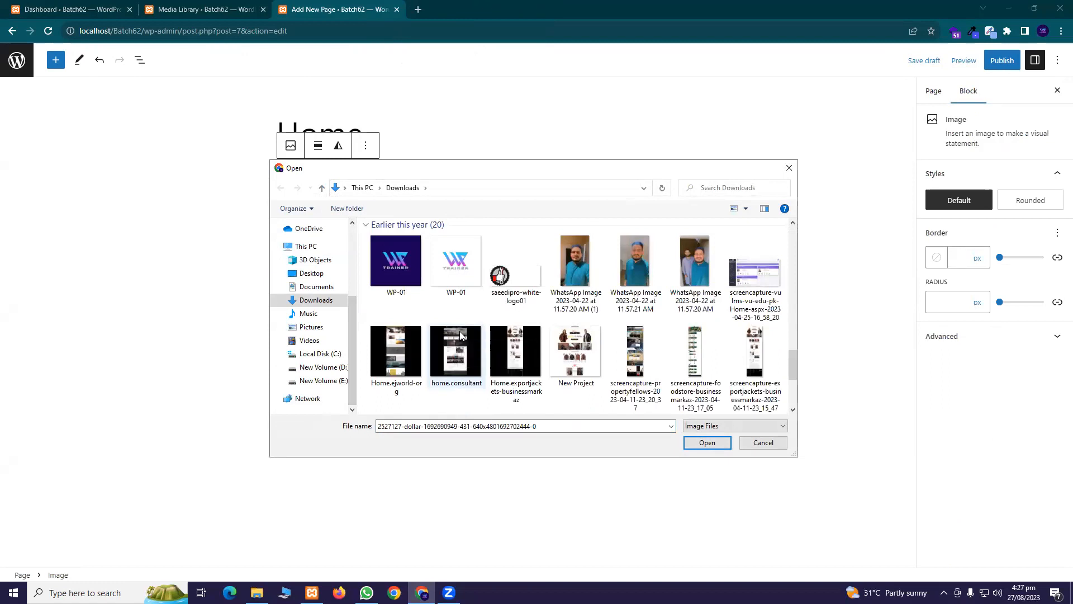
left_click(755, 274)
left_click(722, 442)
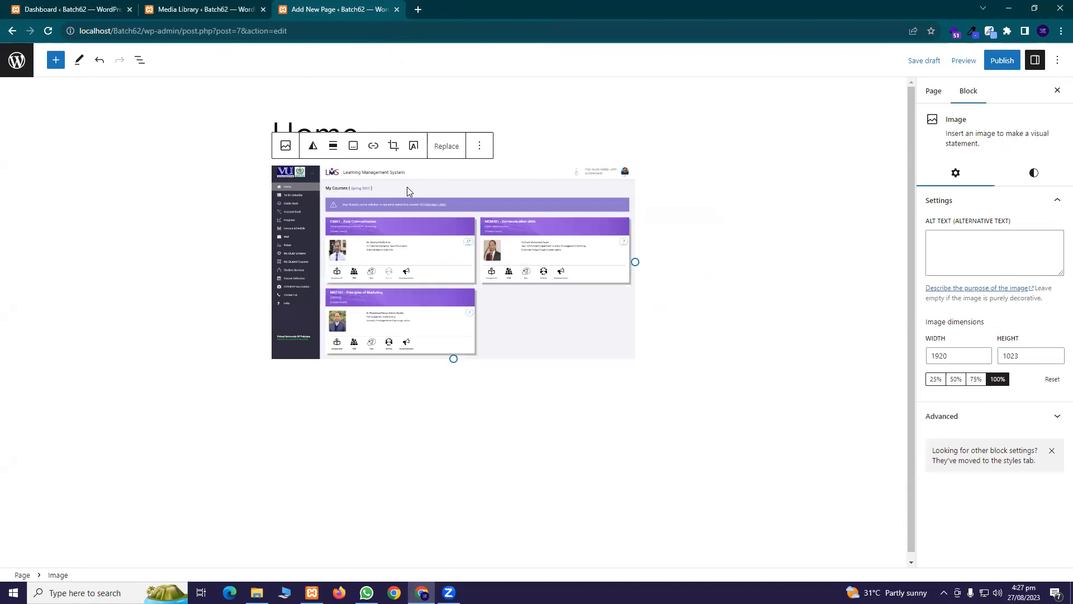
Remove the wrong screenshot and upload the banknotes photo into a fresh Image block
left_click(482, 150)
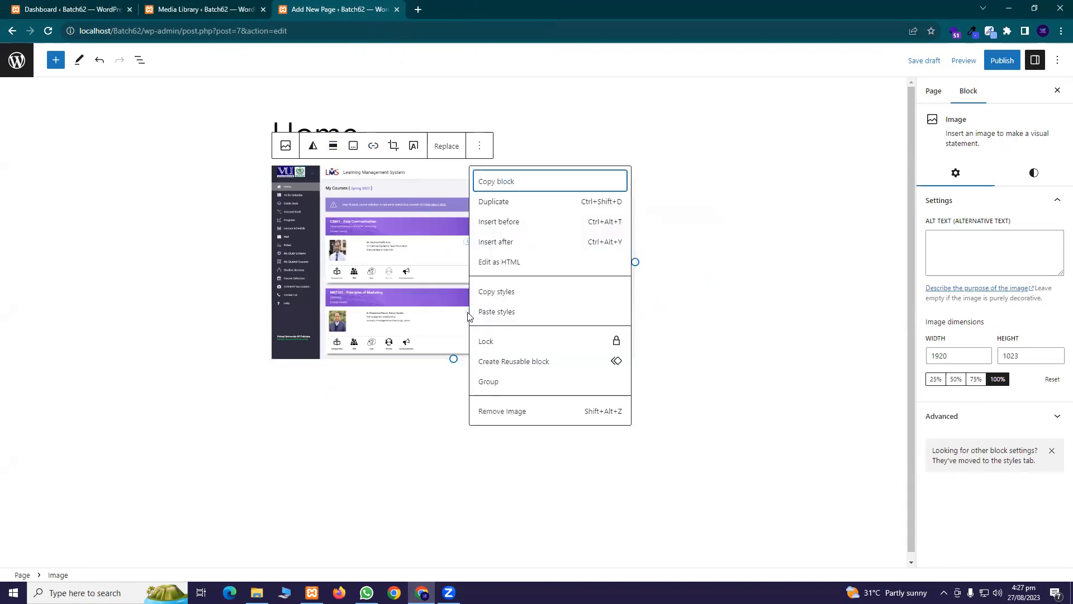
left_click(538, 419)
left_click(633, 172)
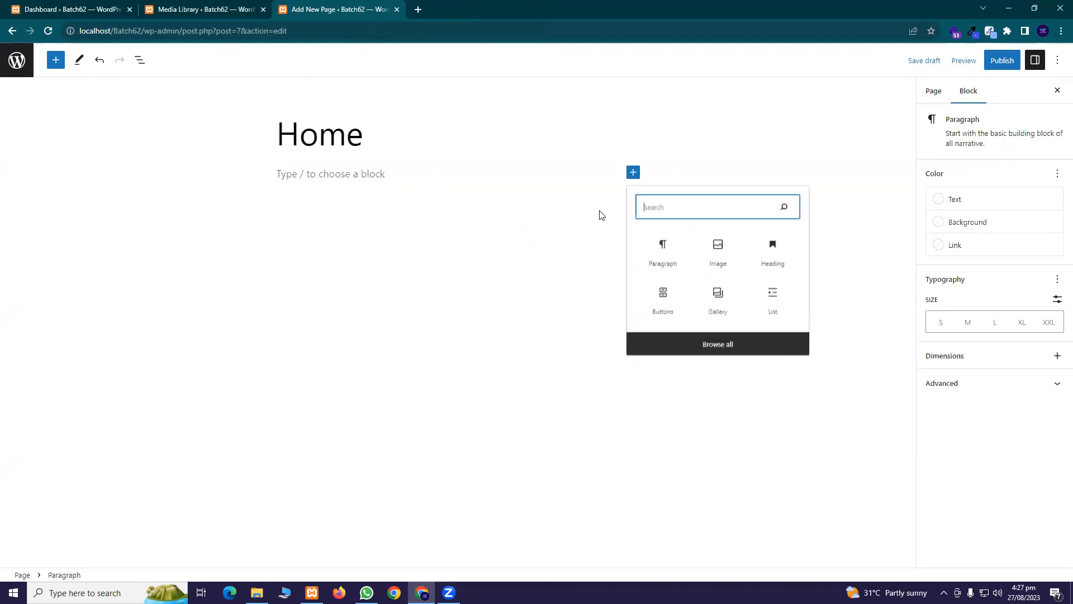
left_click(721, 253)
left_click(304, 244)
left_click(411, 363)
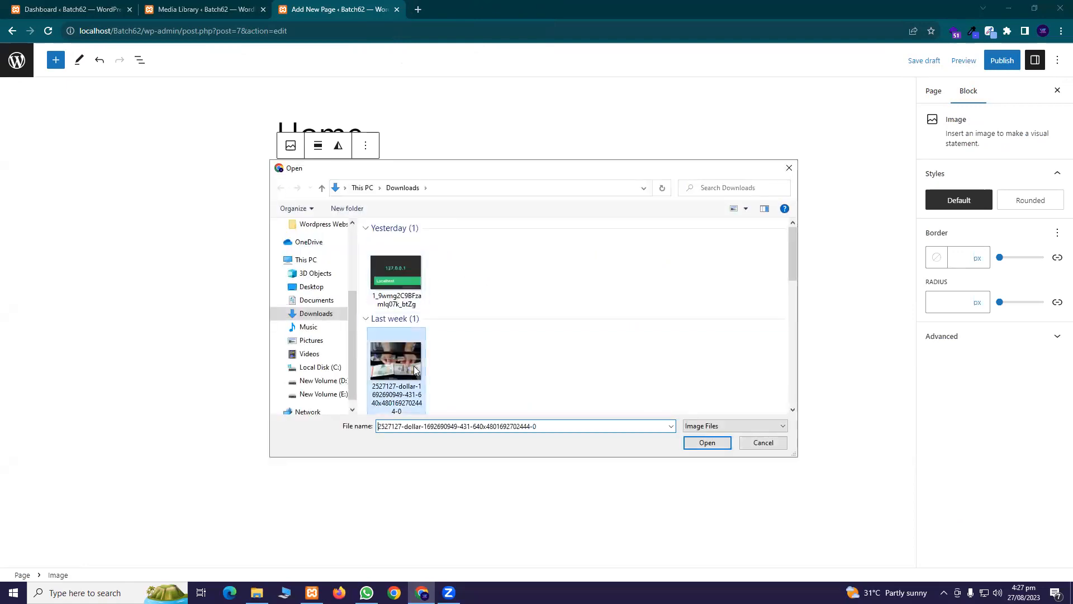
left_click(708, 442)
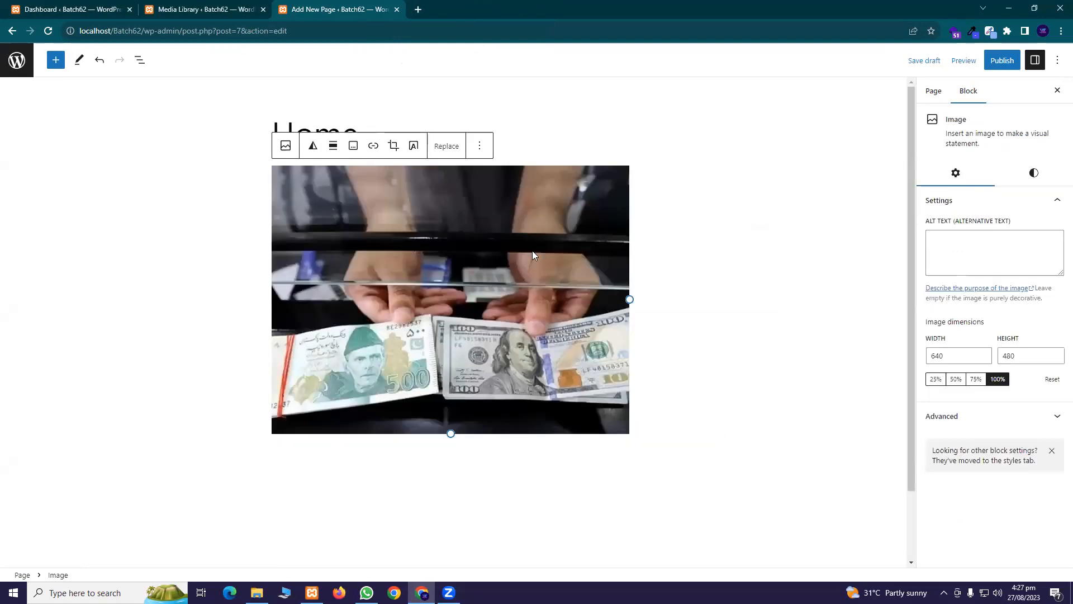
Add an empty Paragraph block below the banknotes image
scroll(281, 398, "down", 2)
left_click(528, 390)
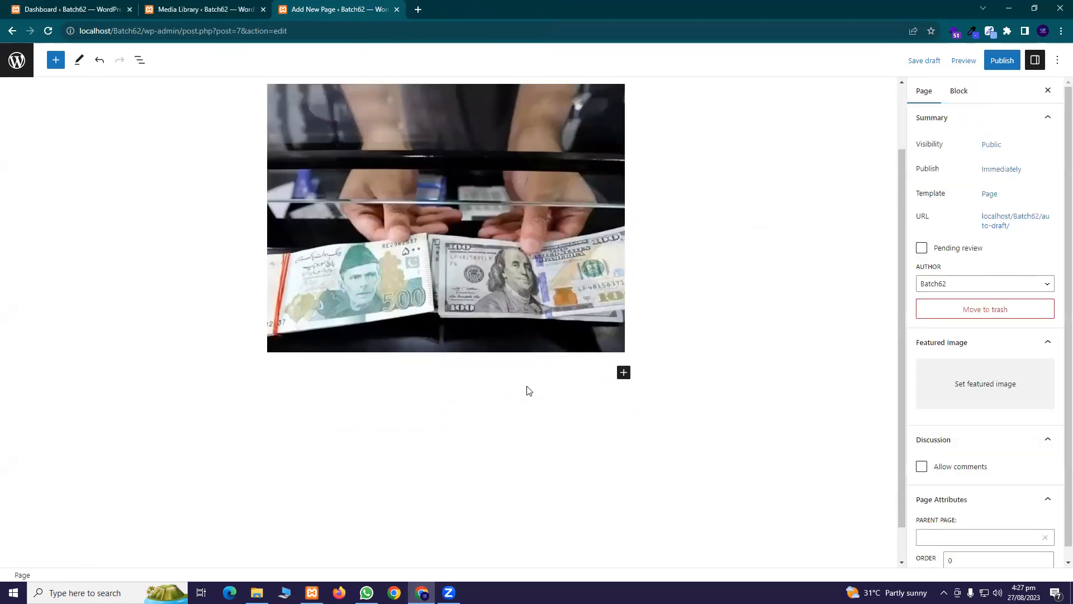
left_click(625, 375)
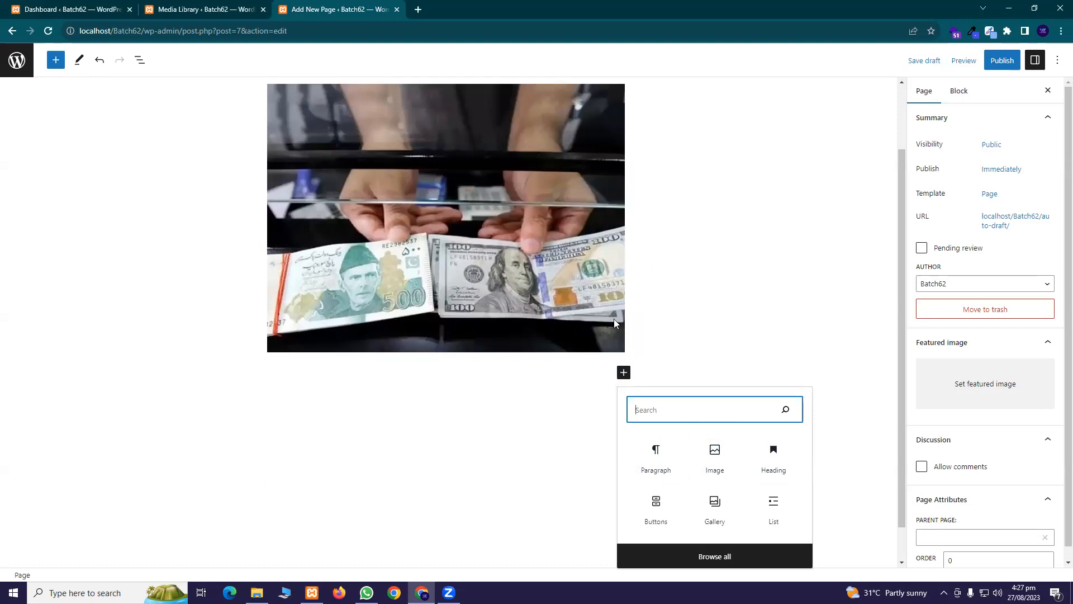
left_click(645, 474)
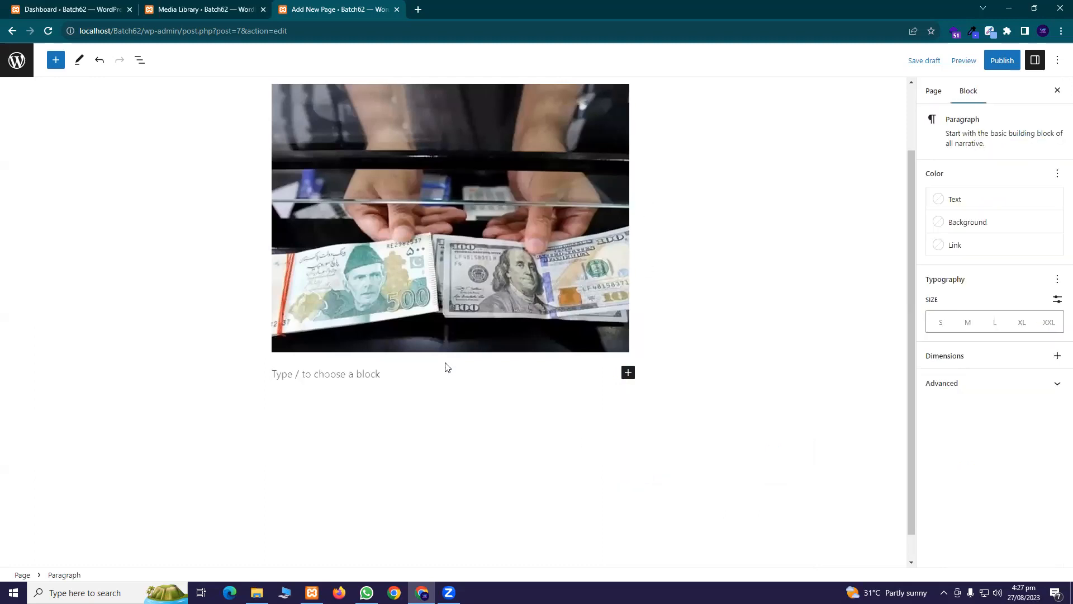
left_click(418, 10)
Search Google for 'lorem', open lipsum.com, and paste its 'What is Lorem Ipsum?' heading into the paragraph
type("lorem")
key("Return")
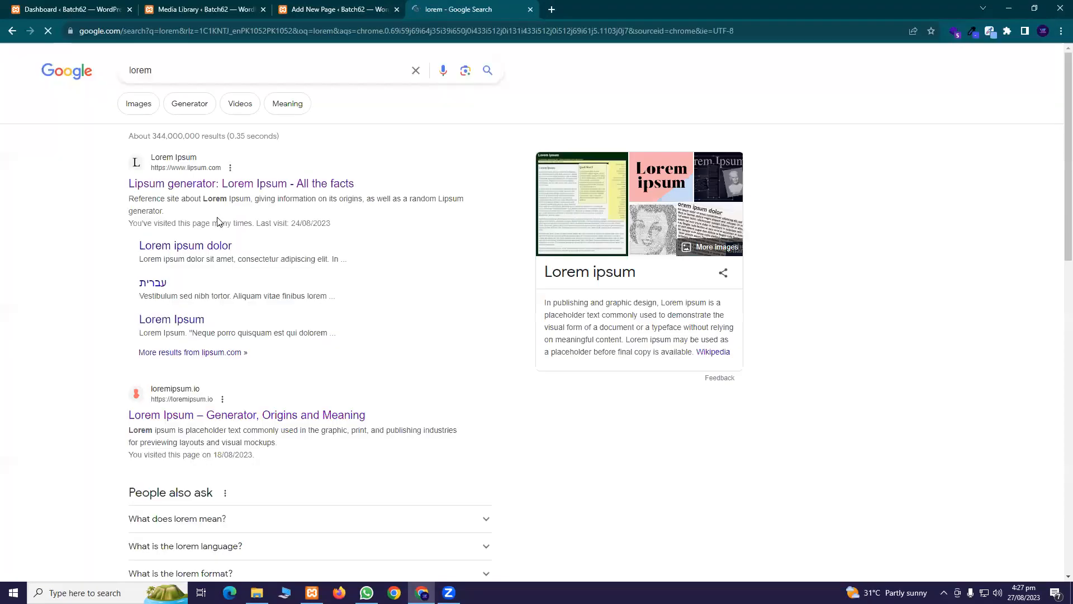
left_click(310, 184)
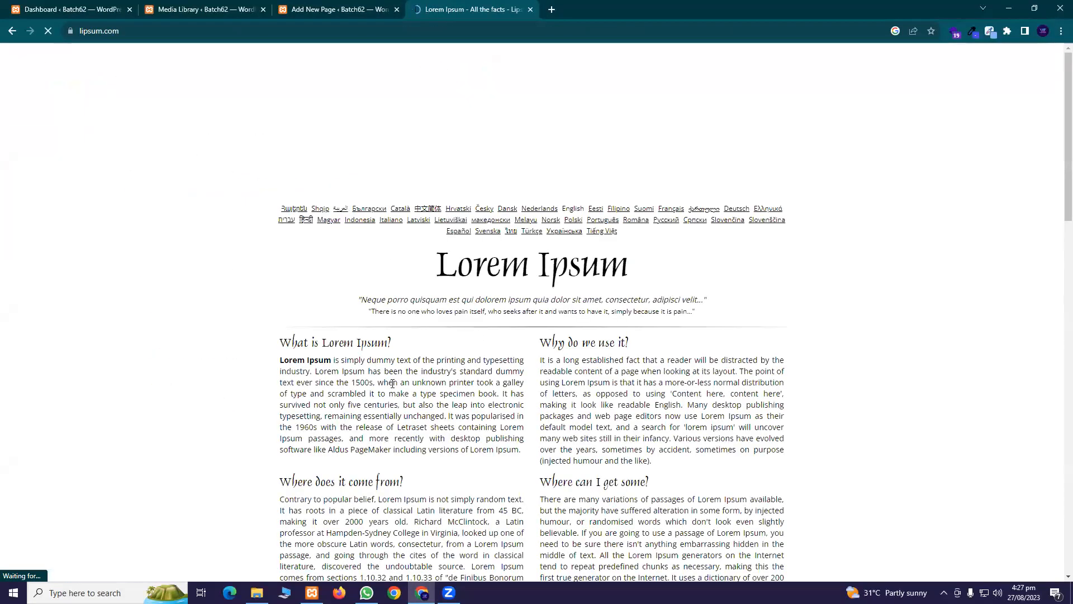
triple_click(393, 384)
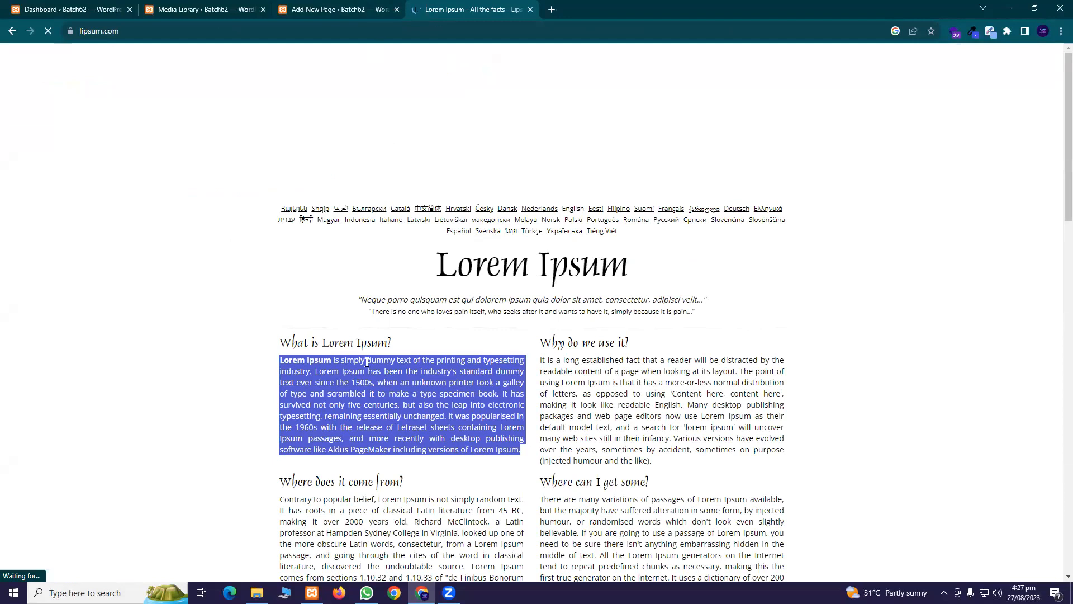
triple_click(356, 343)
key("ctrl+c")
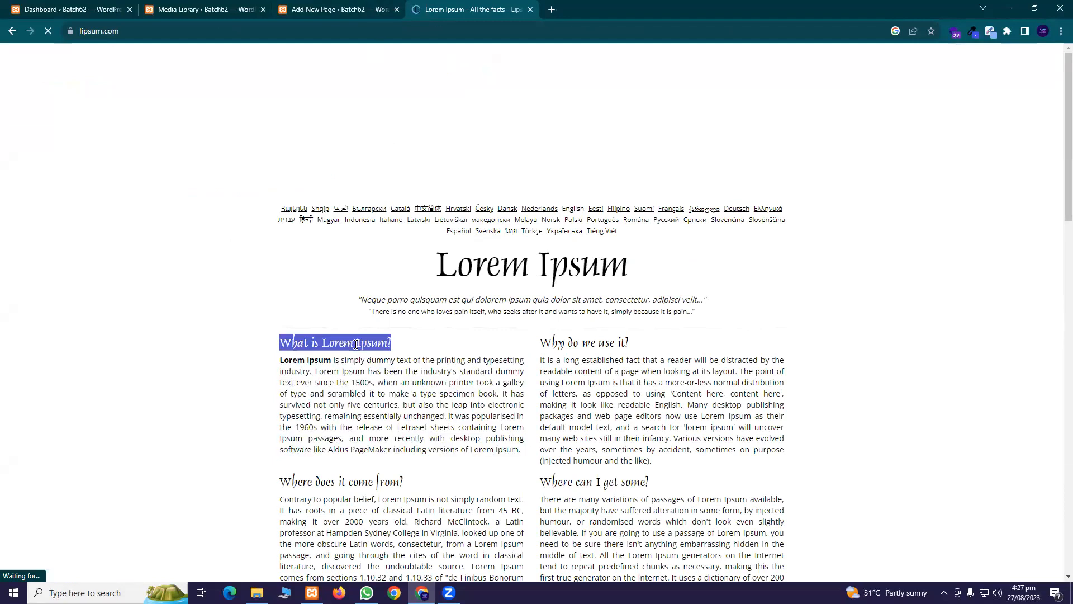
left_click(366, 7)
key("ctrl+v")
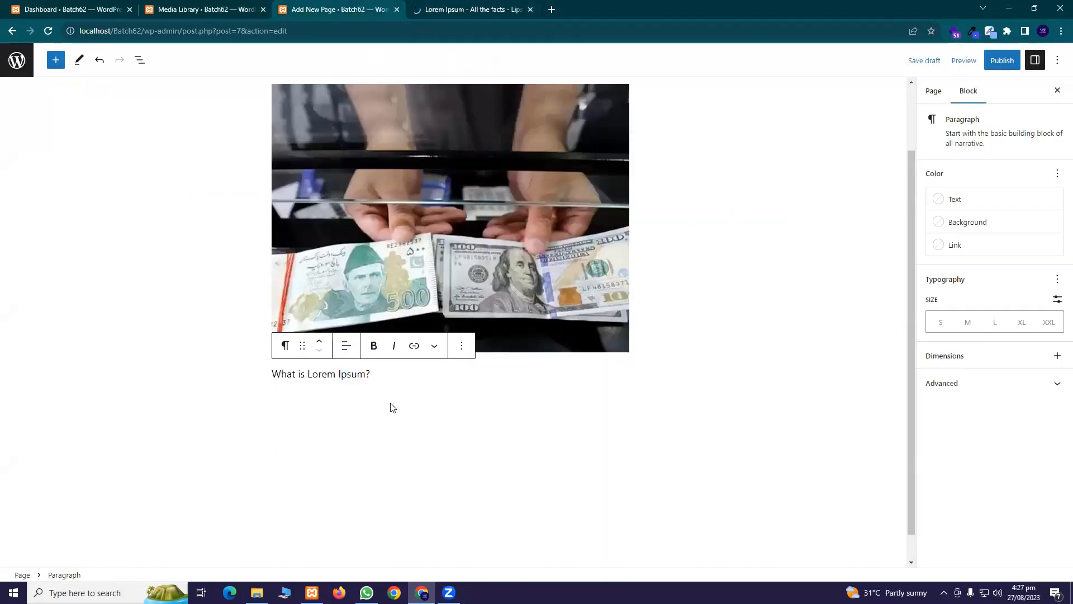
Add another paragraph block and erase the pasted 'What is Lorem Ipsum?' text, leaving an empty block
left_click(391, 407)
left_click(622, 402)
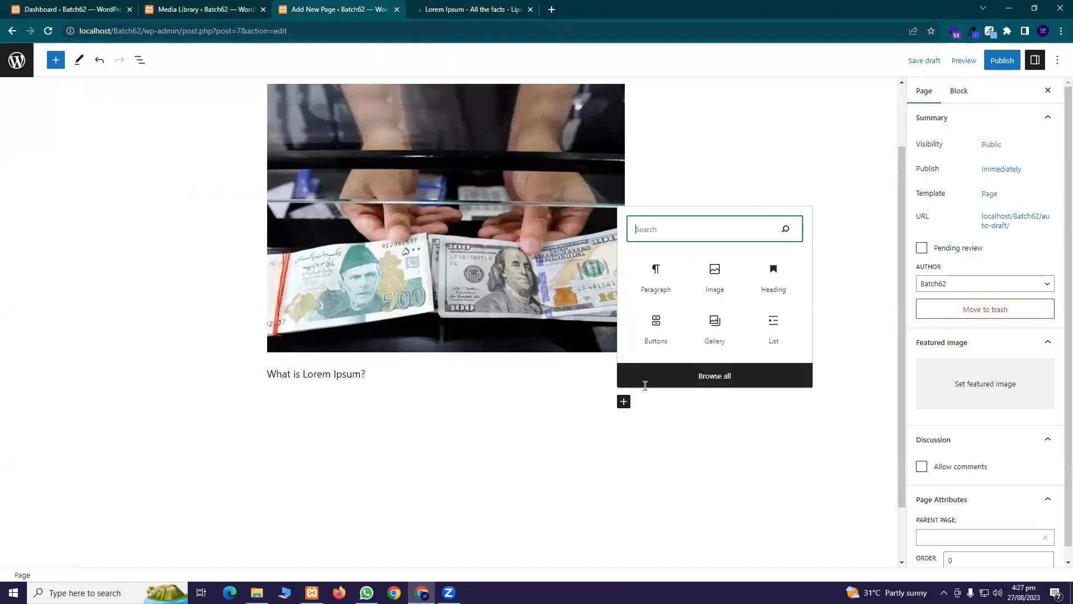
left_click(657, 270)
left_click(354, 374)
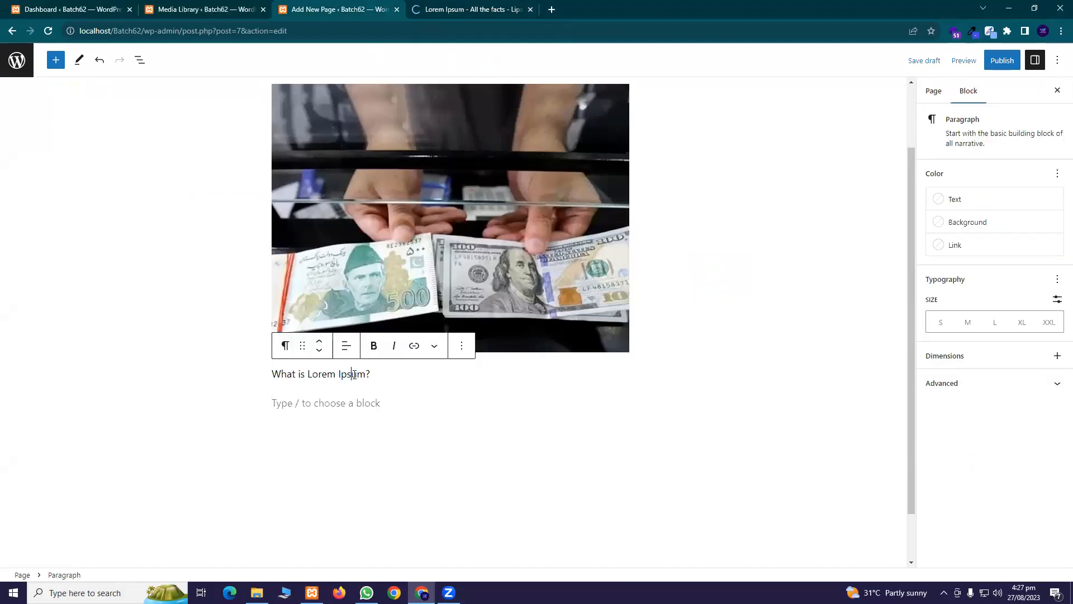
left_click(462, 346)
left_click_drag(380, 373, 203, 370)
key("ctrl+c")
key("BackSpace")
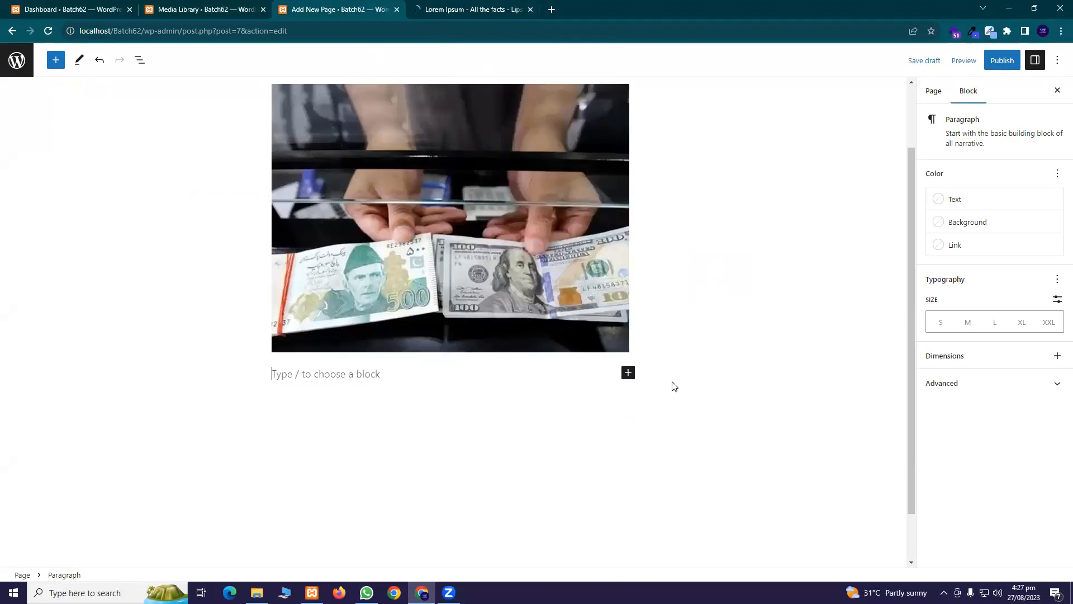
left_click(637, 382)
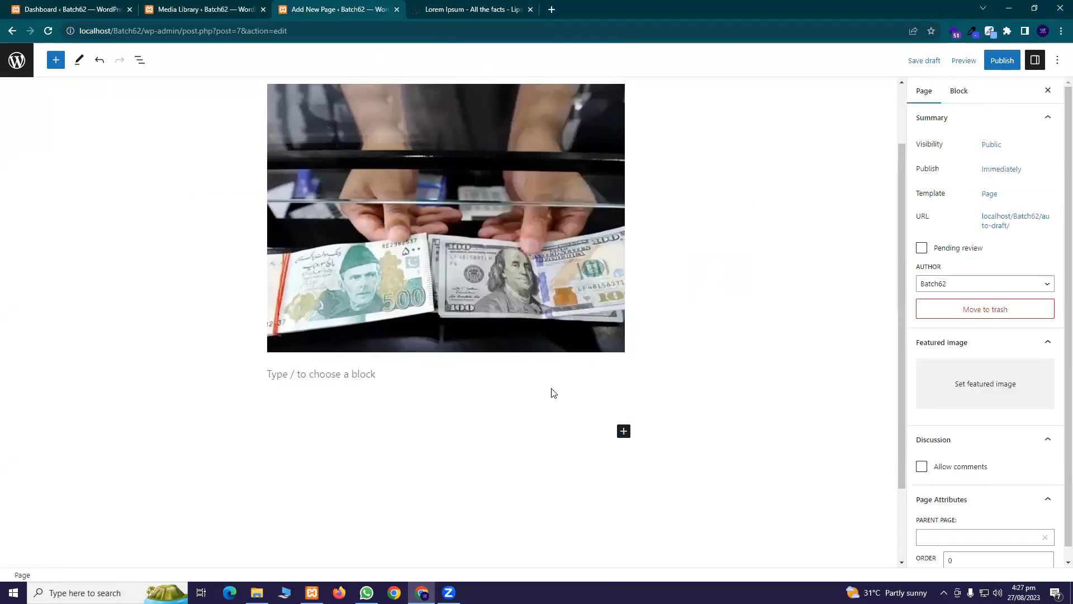
left_click(623, 431)
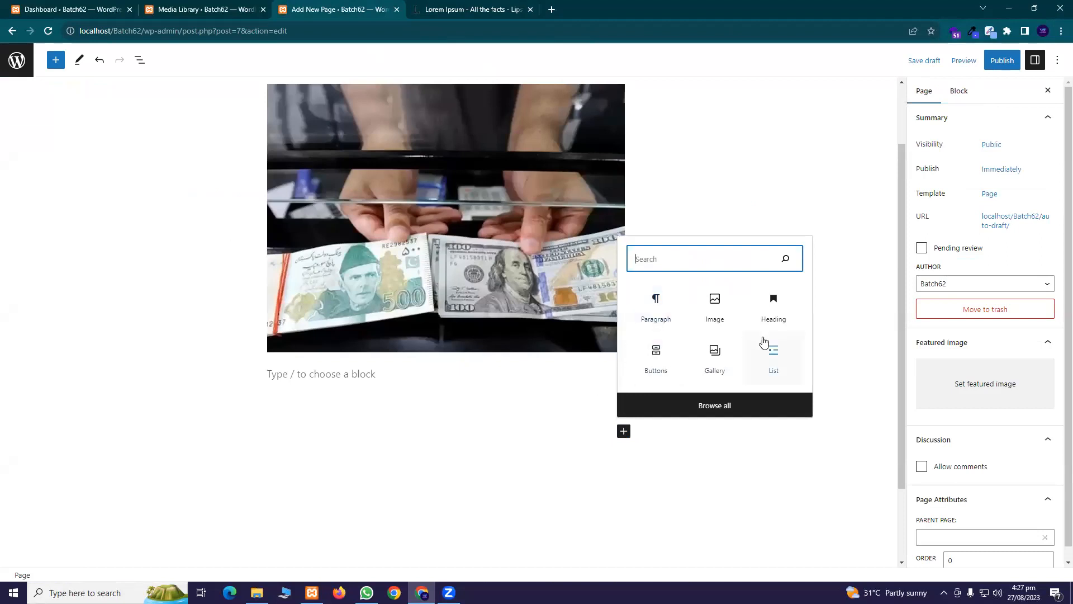
Paste 'What is Lorem Ipsum?' into a Heading block, then clear and remove that block
left_click(771, 308)
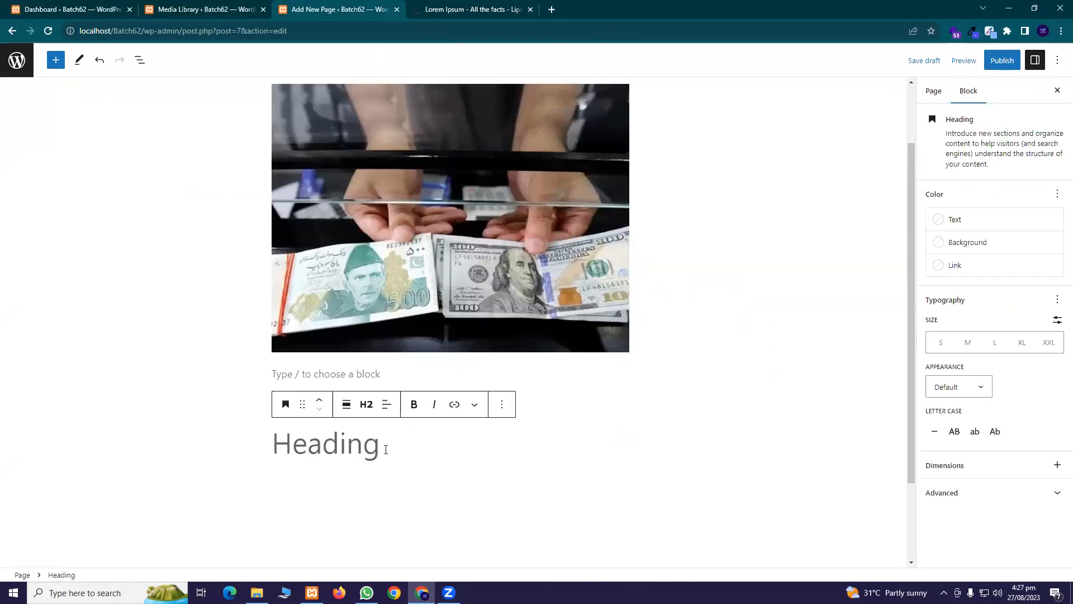
key("ctrl+v")
left_click(400, 341)
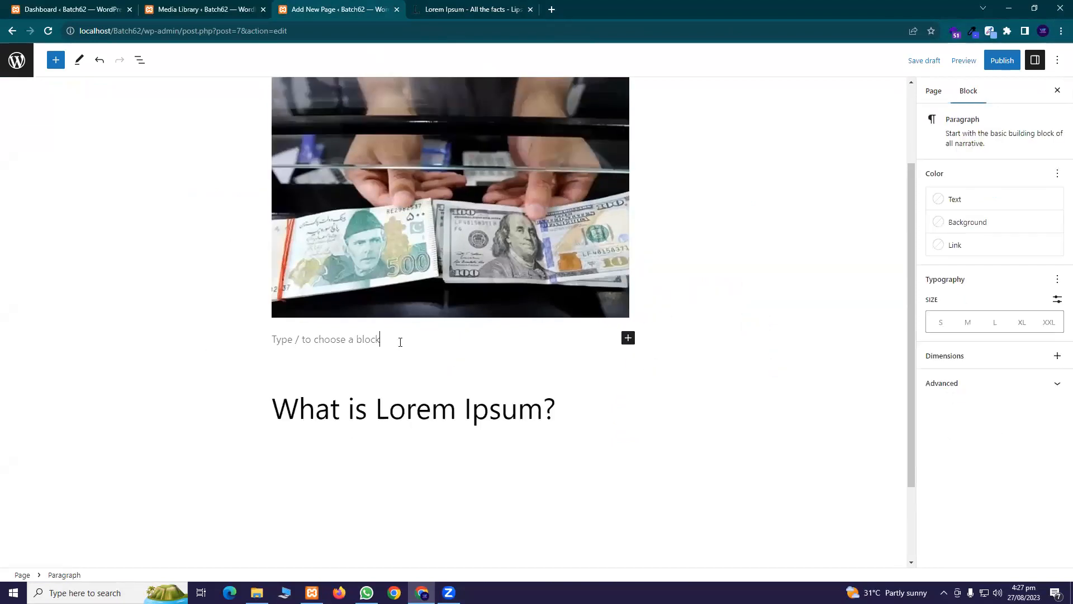
left_click(627, 340)
left_click(543, 367)
left_click_drag(619, 418, 299, 407)
triple_click(305, 402)
key("ctrl+c")
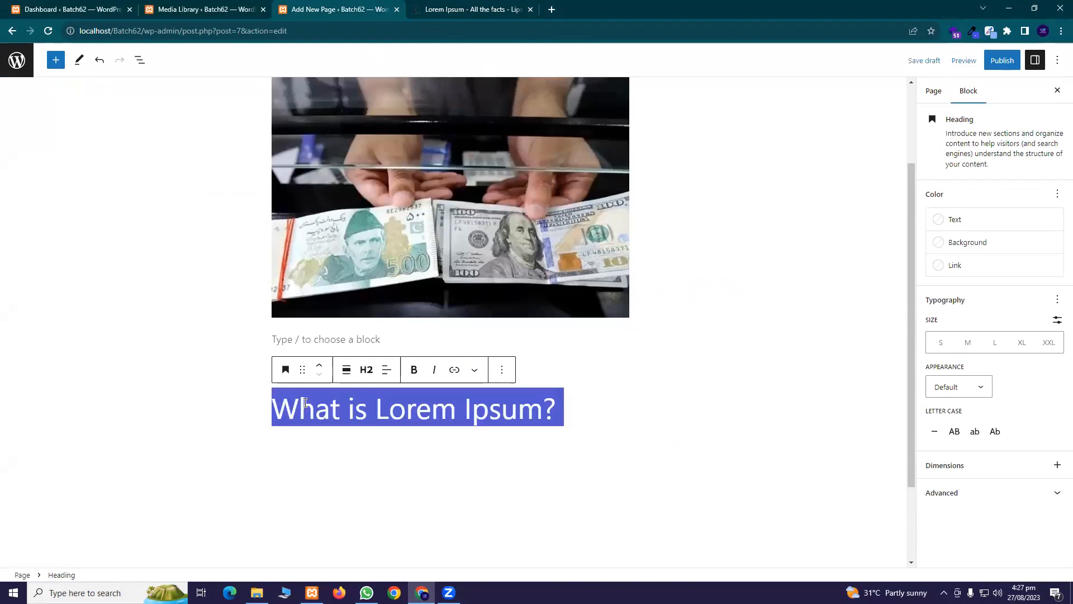
key("BackSpace")
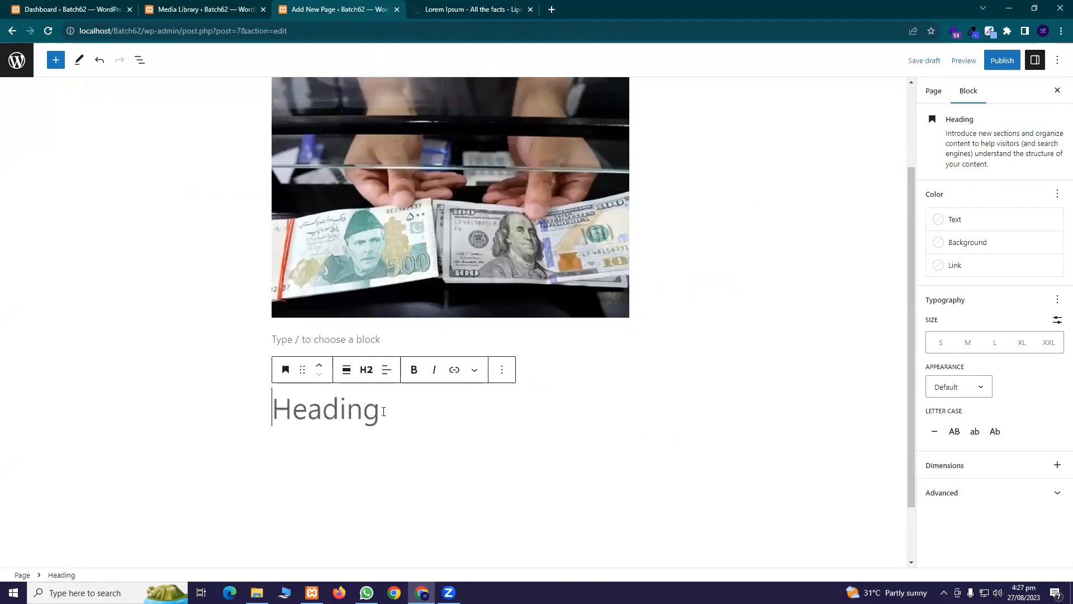
left_click(501, 370)
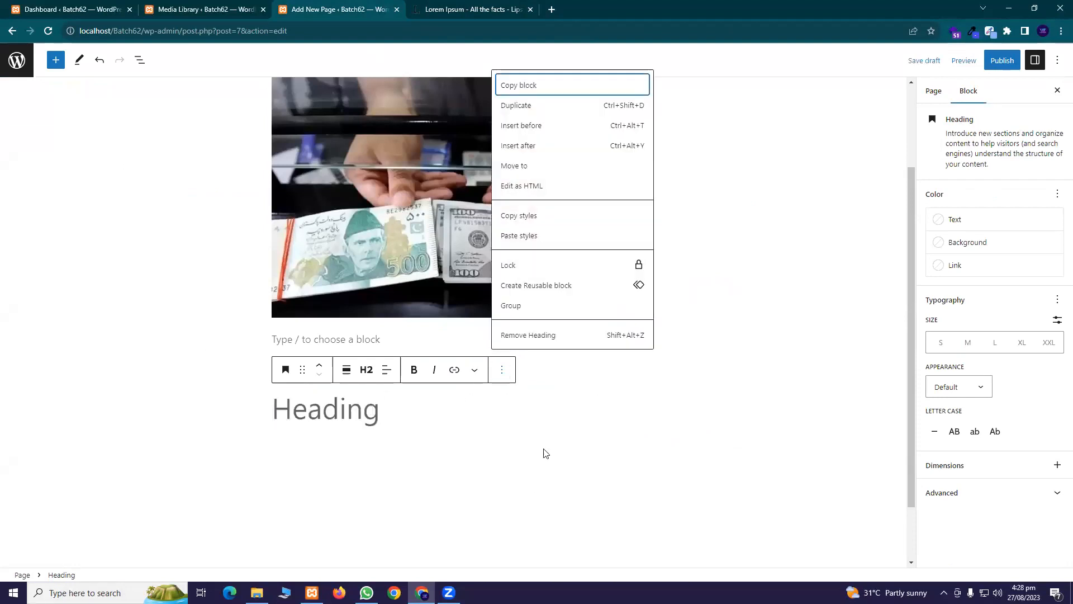
left_click(537, 337)
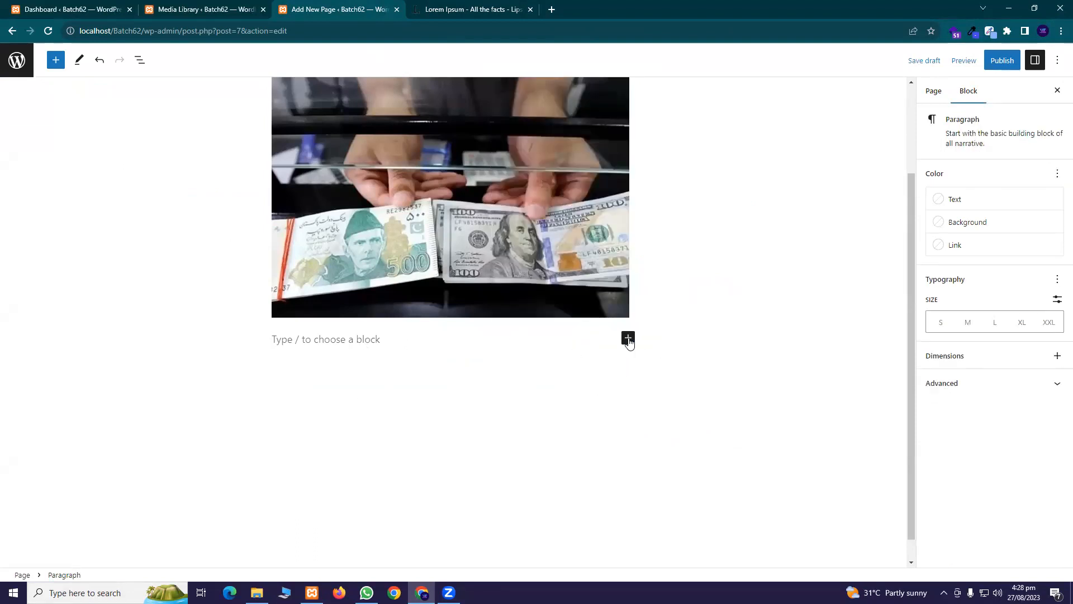
Insert a new 'What is Lorem Ipsum?' heading and paste lipsum.com's first paragraph beneath it
left_click(628, 338)
left_click(778, 427)
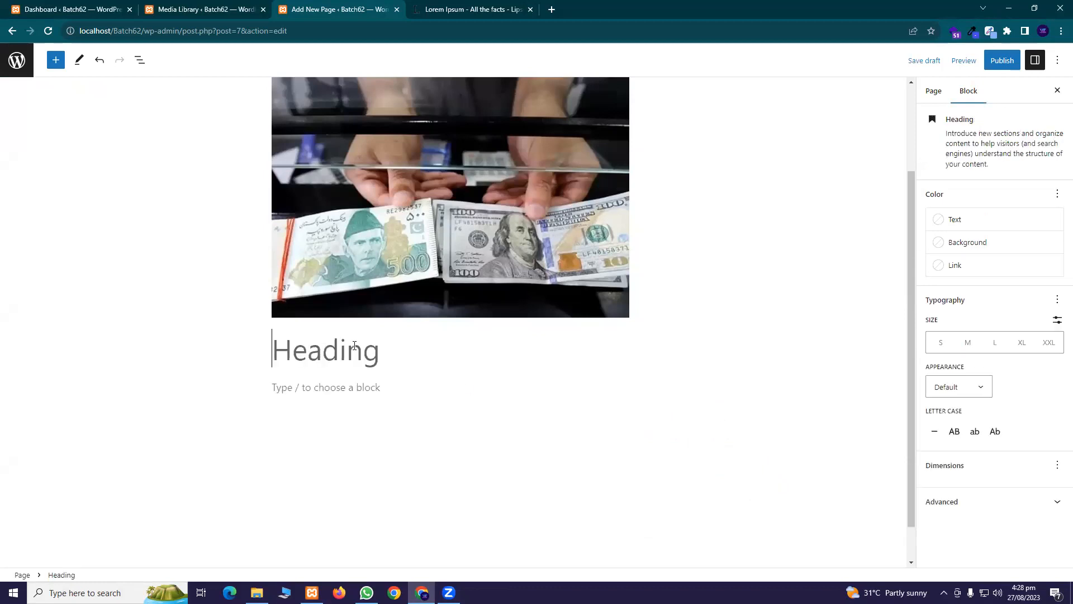
key("ctrl+v")
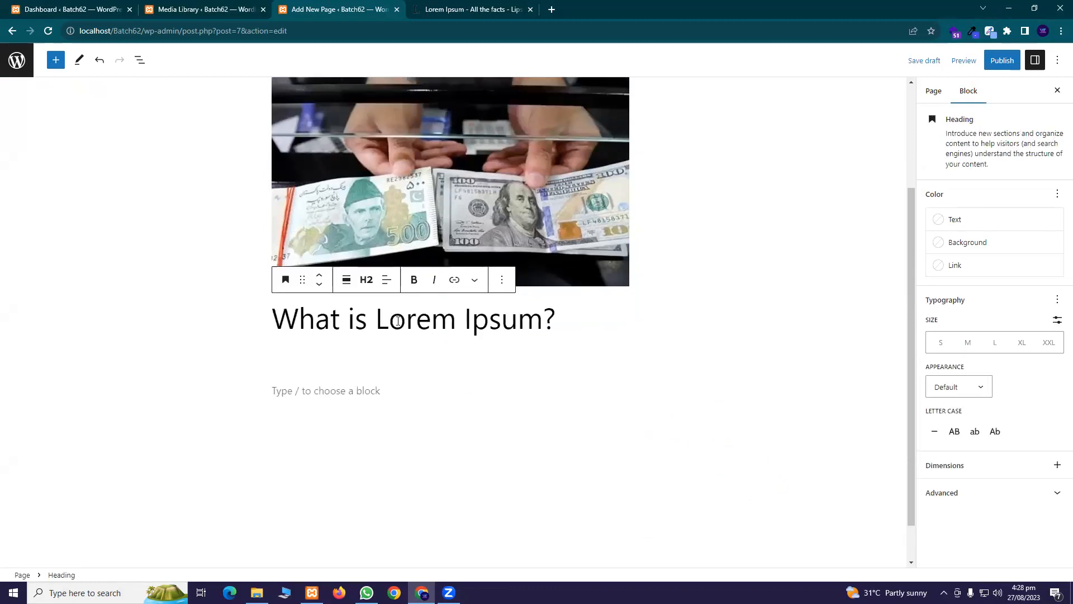
left_click(370, 391)
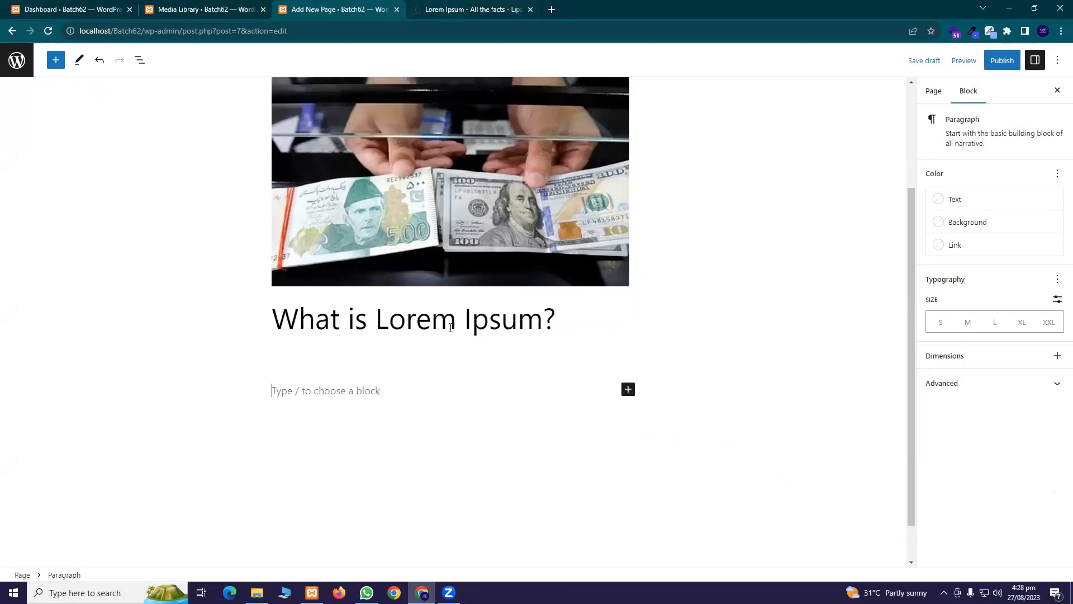
left_click(473, 9)
triple_click(326, 388)
key("ctrl+c")
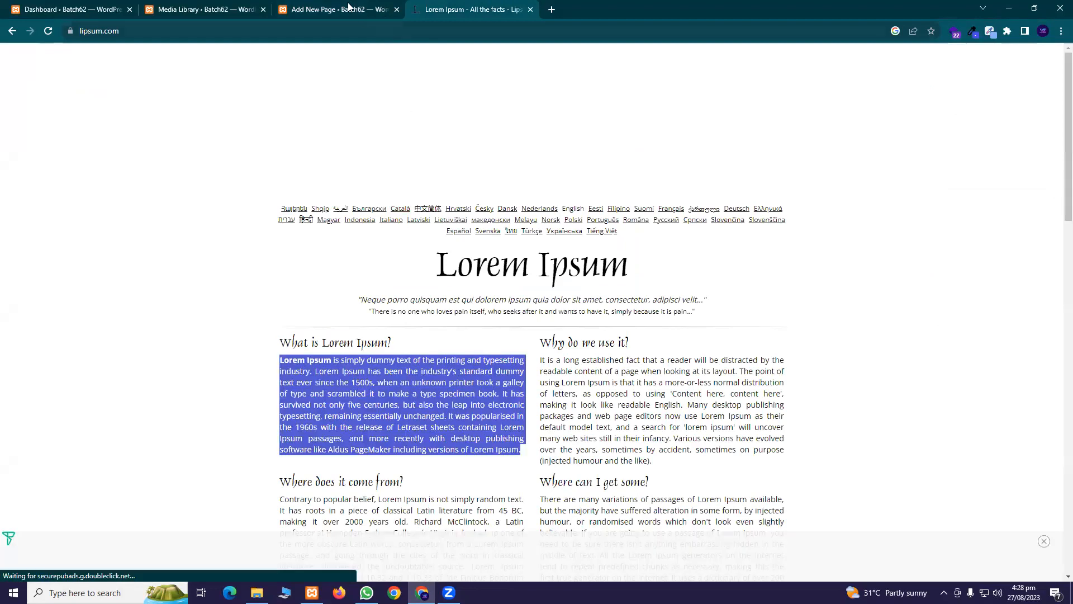
left_click(344, 9)
key("ctrl+v")
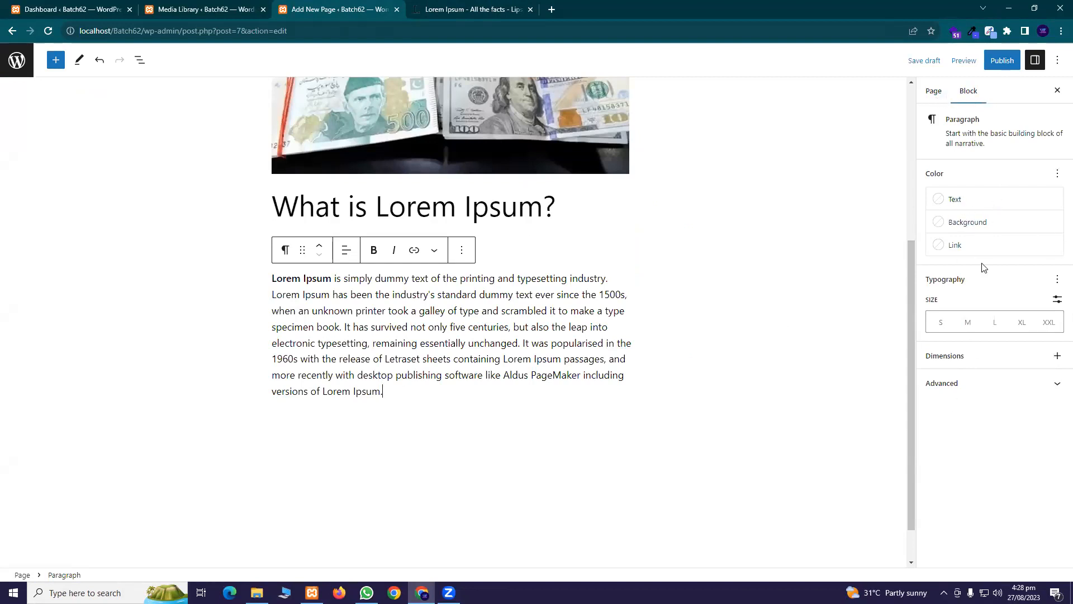
left_click(931, 98)
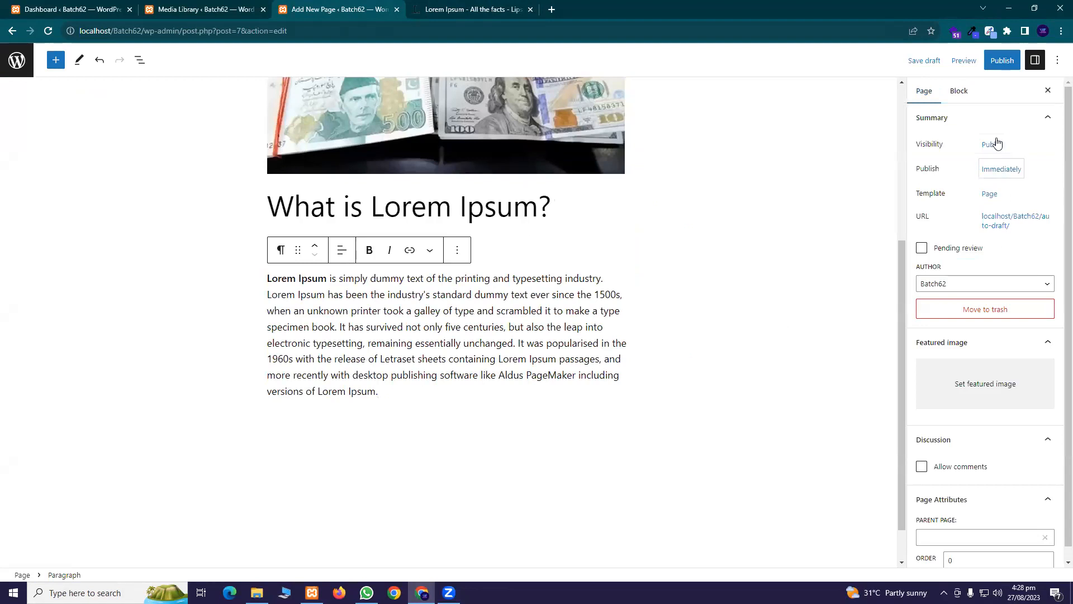
Review the publish date and featured image settings, then publish and confirm the Home page
left_click(1016, 174)
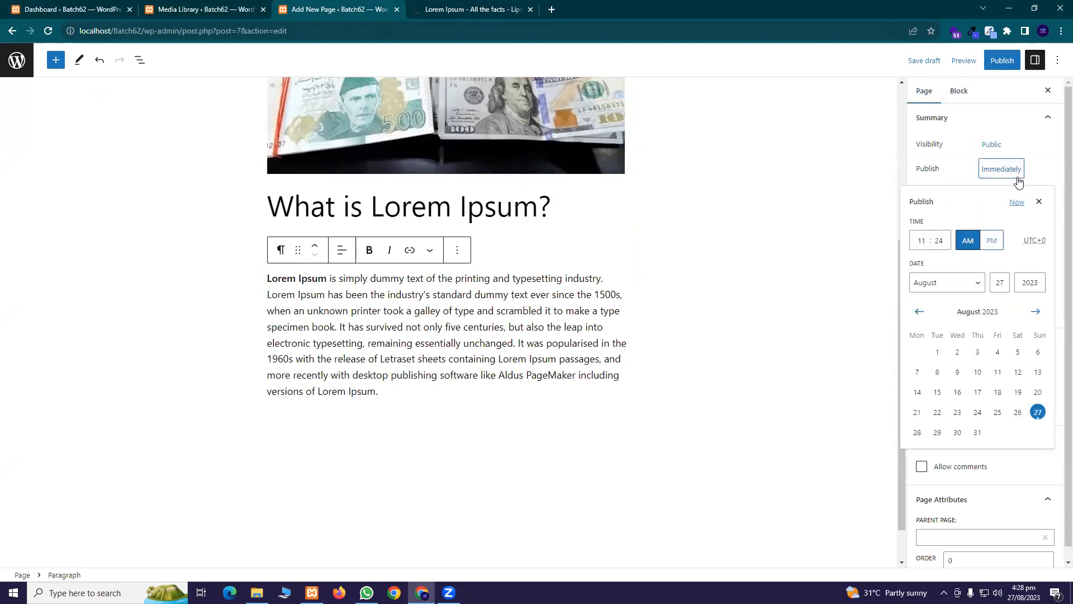
left_click(1039, 201)
scroll(986, 311, "down", 1)
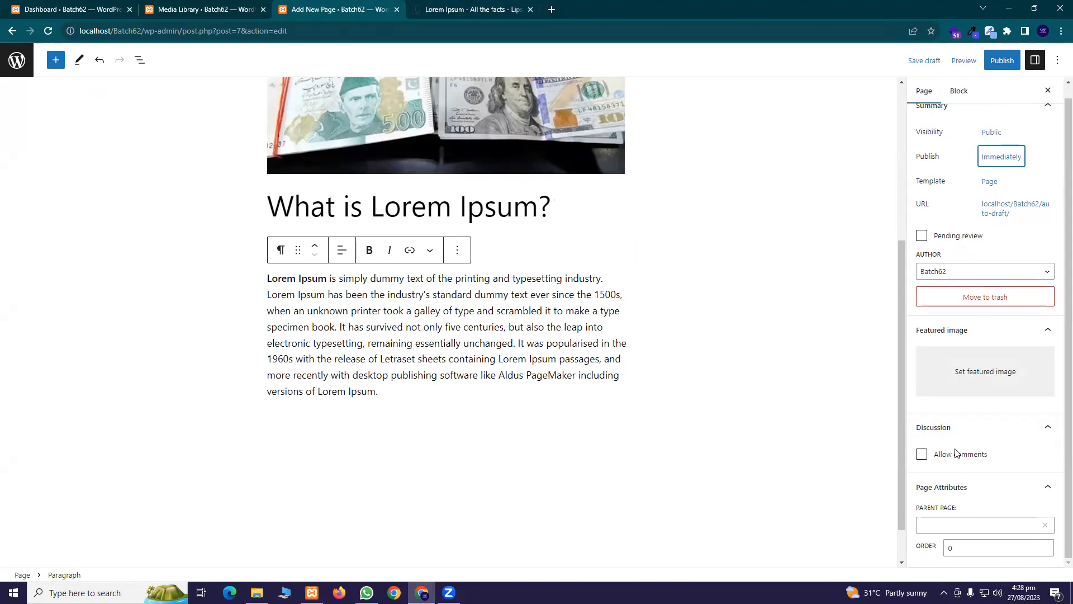
left_click(972, 377)
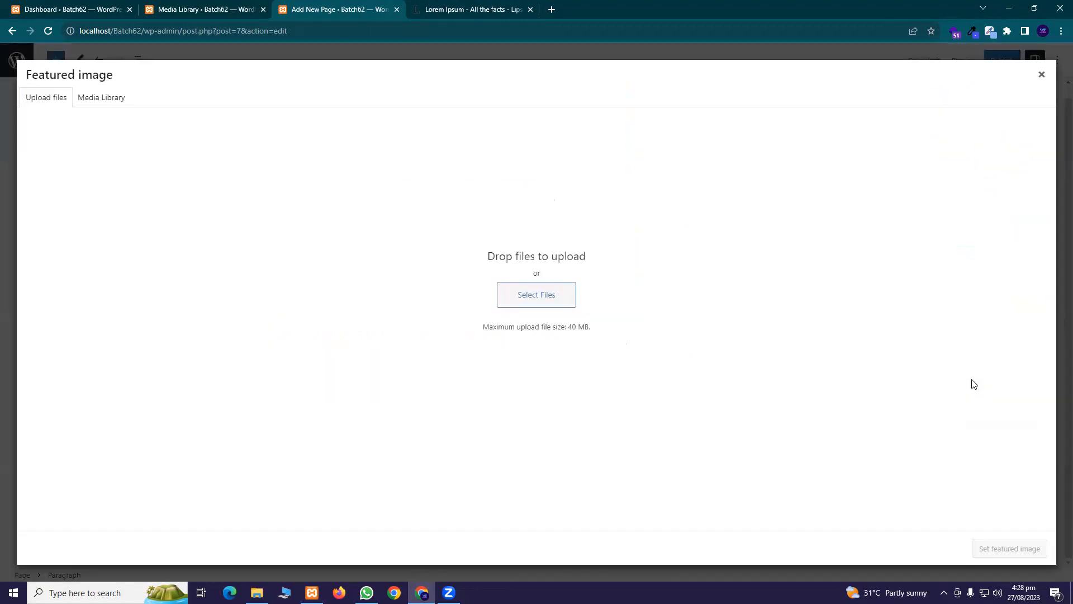
left_click(1042, 77)
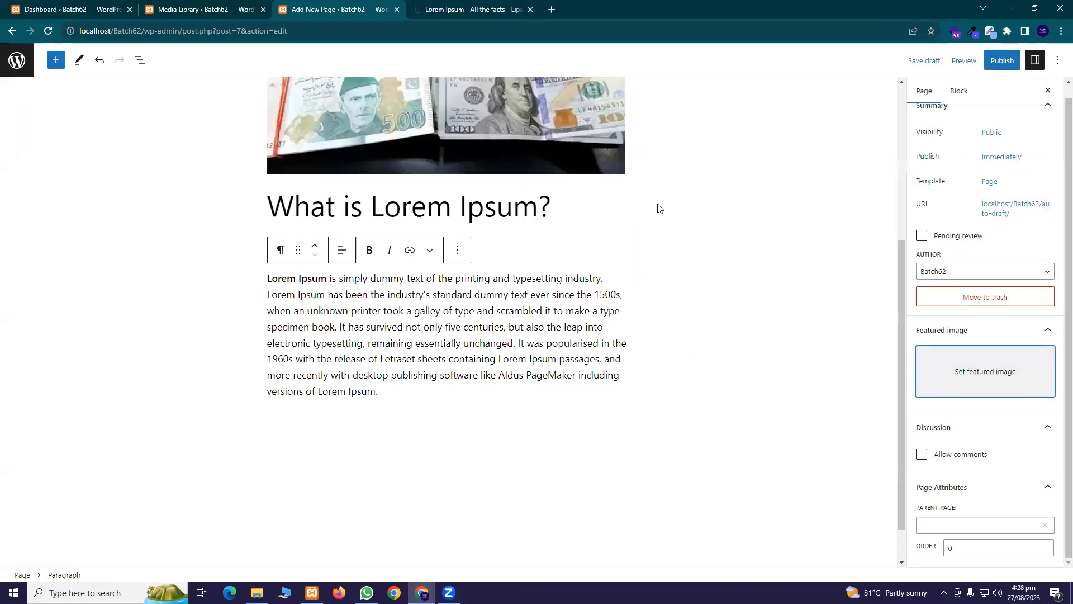
scroll(665, 210, "up", 5)
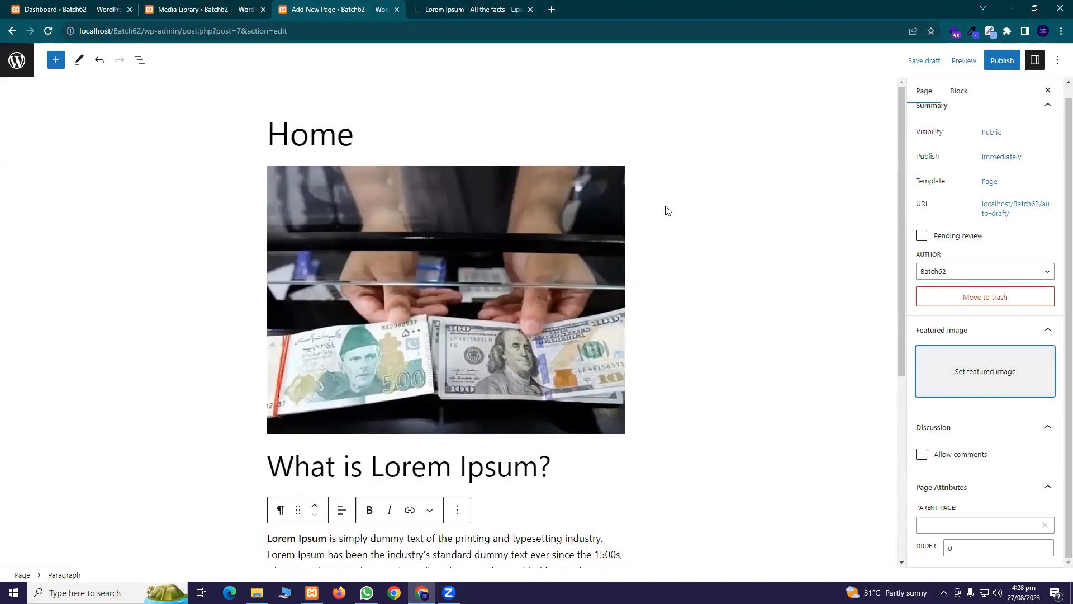
left_click(1001, 61)
left_click(959, 61)
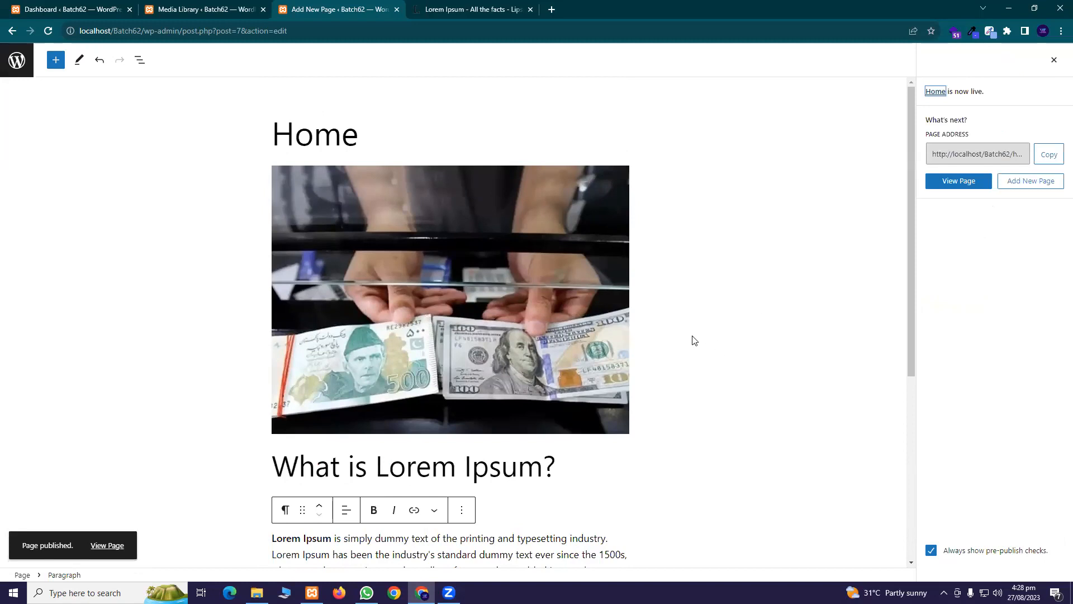
left_click(107, 546)
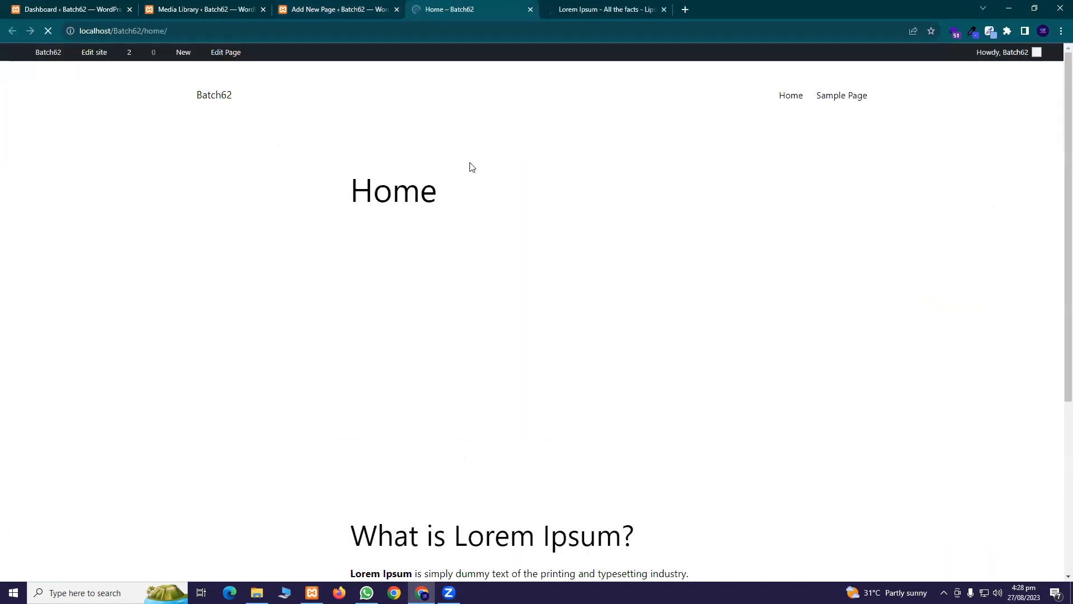
scroll(493, 270, "down", 5)
scroll(501, 231, "up", 5)
scroll(502, 232, "down", 5)
scroll(493, 215, "up", 5)
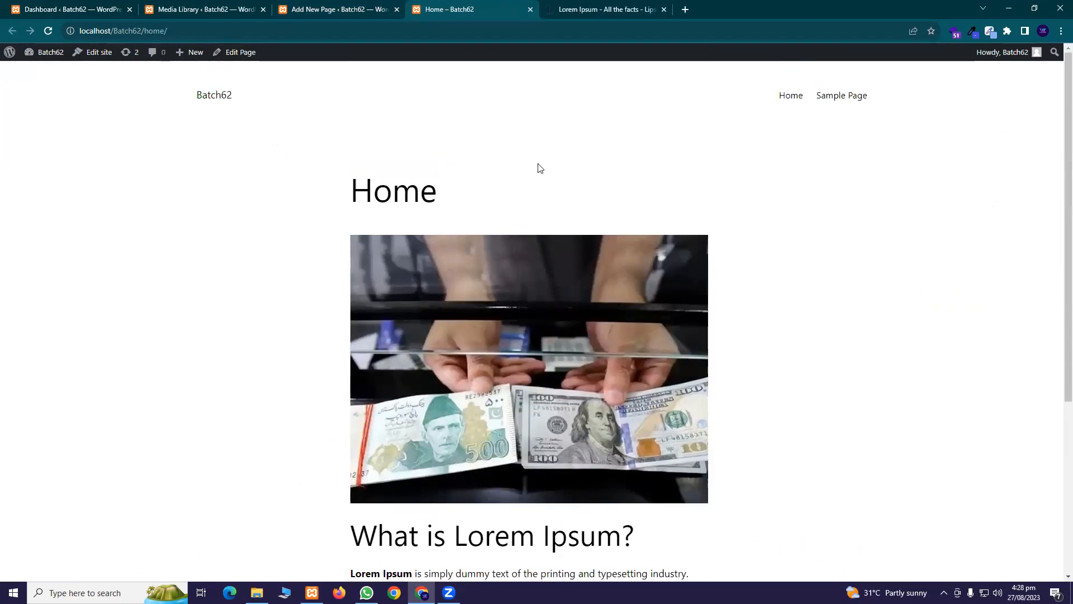
scroll(520, 147, "down", 5)
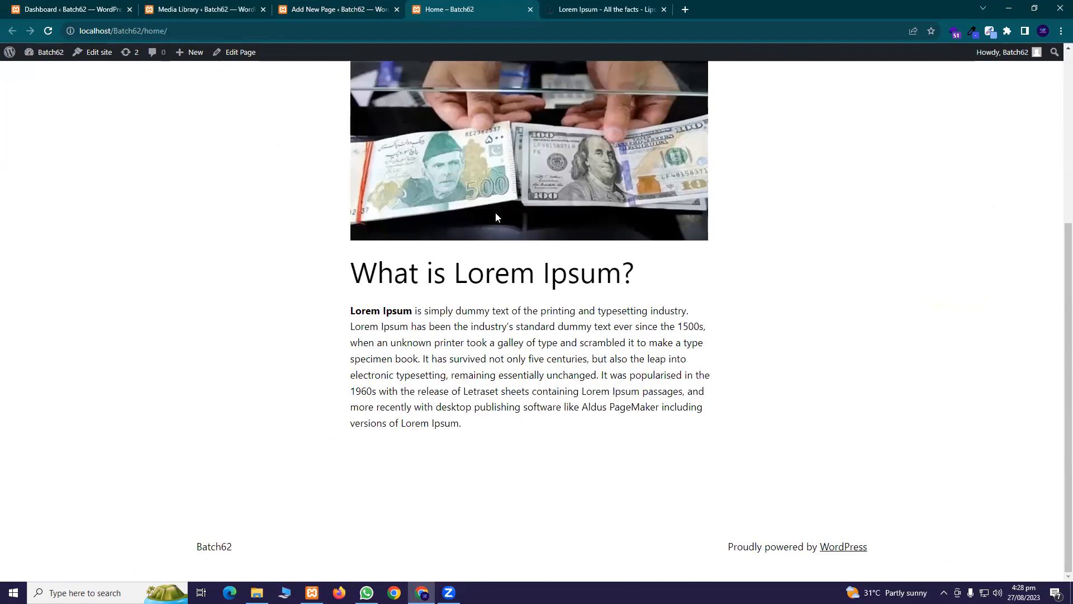
scroll(497, 215, "up", 5)
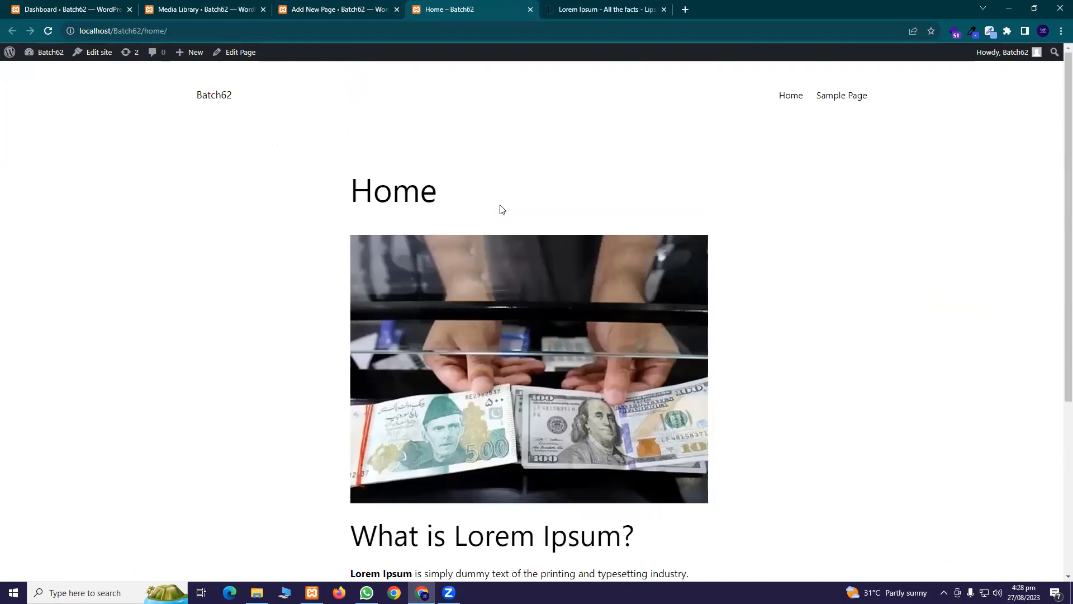
left_click(529, 11)
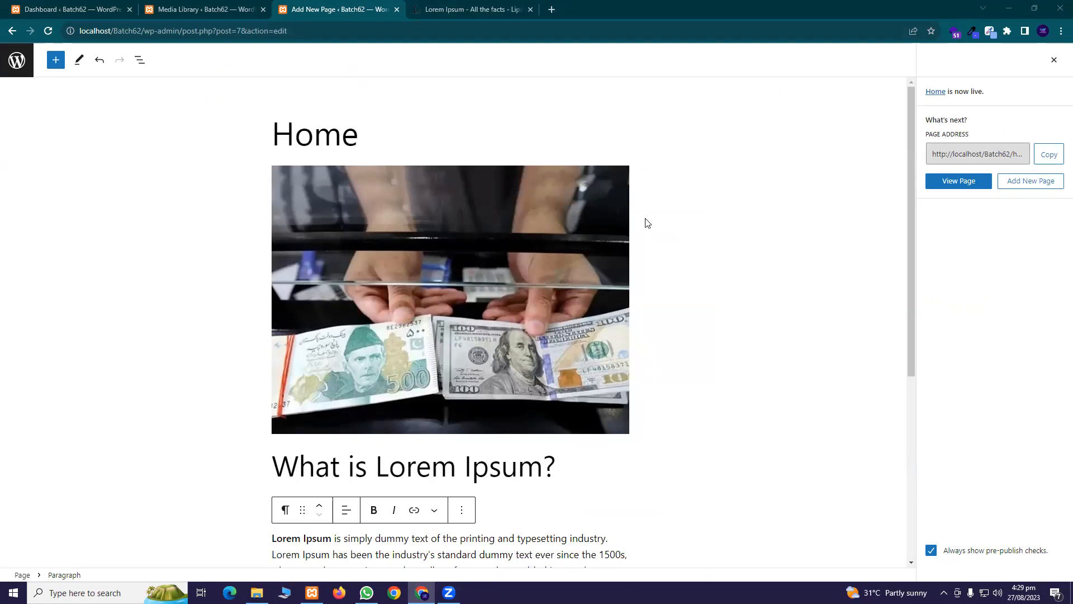
Close the Home page editor and lipsum.com tabs, leaving the Media Library showing
left_click(397, 9)
left_click(195, 7)
left_click(372, 9)
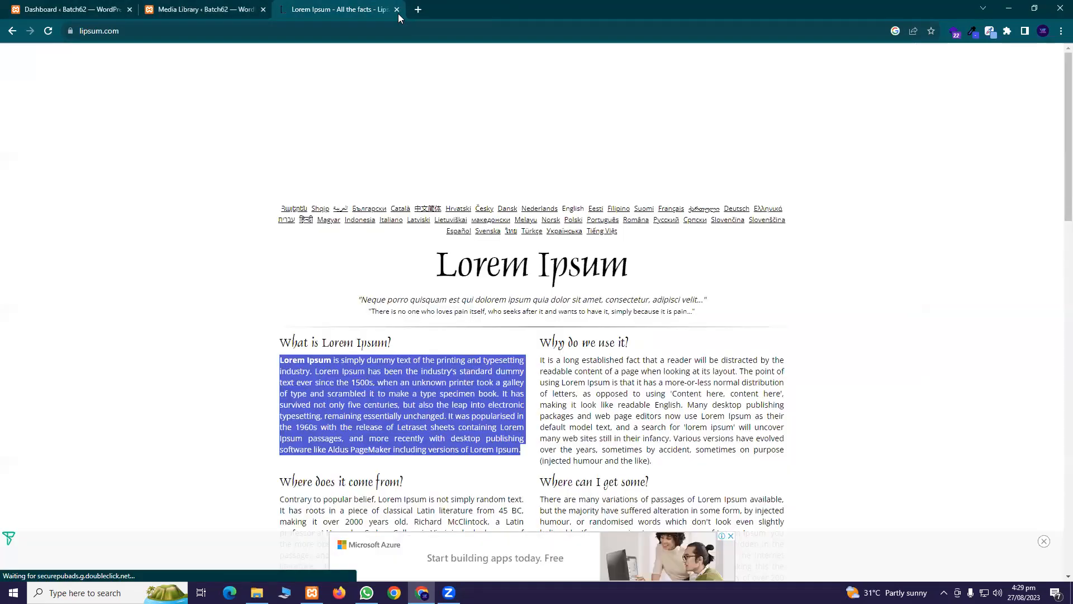
left_click(396, 9)
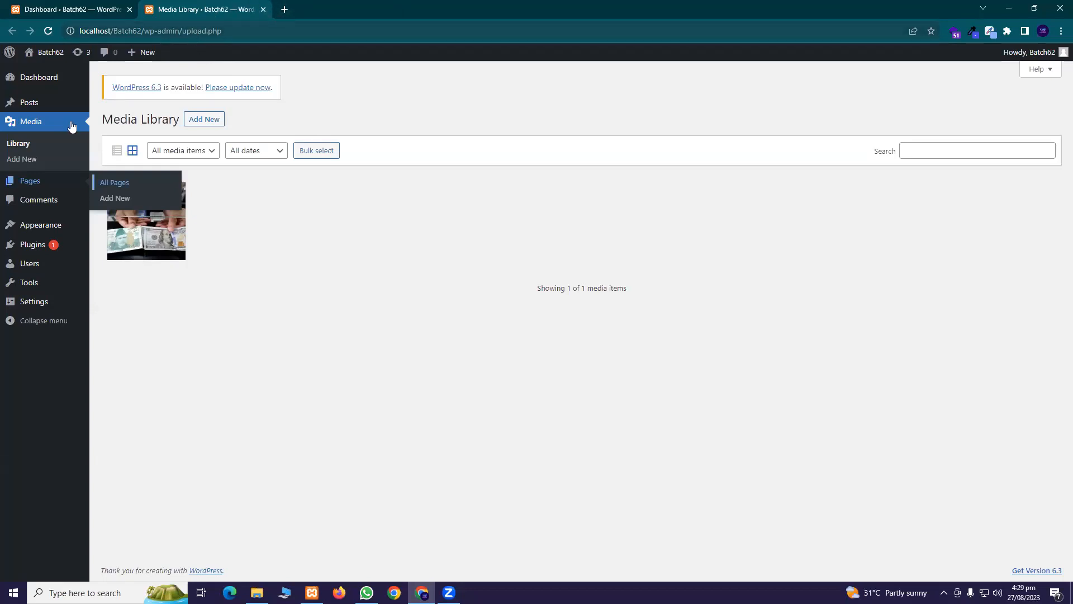
mouse_move(63, 106)
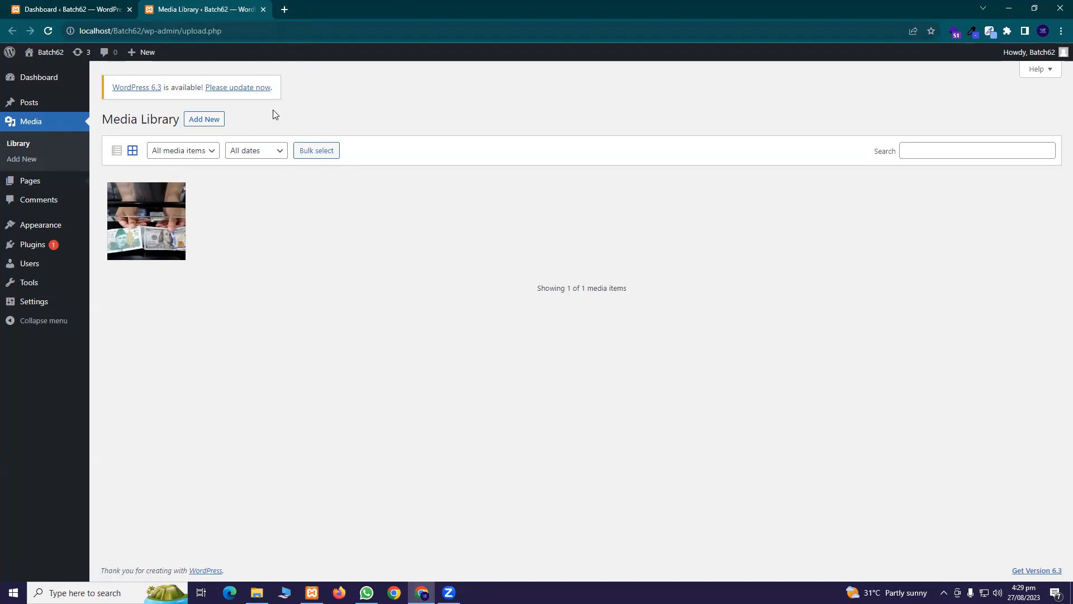
mouse_move(37, 99)
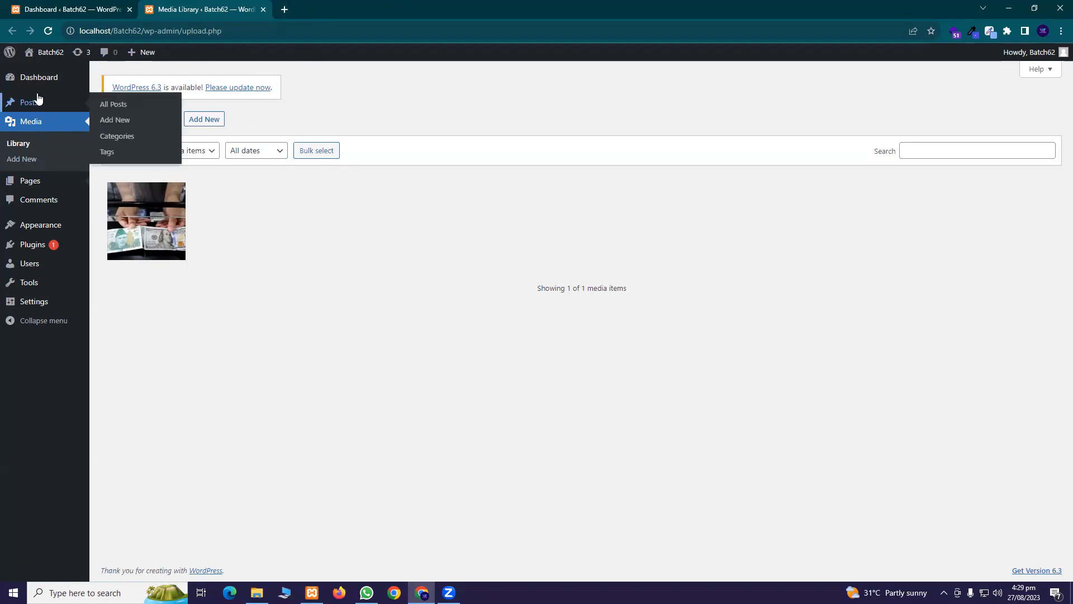
mouse_move(72, 105)
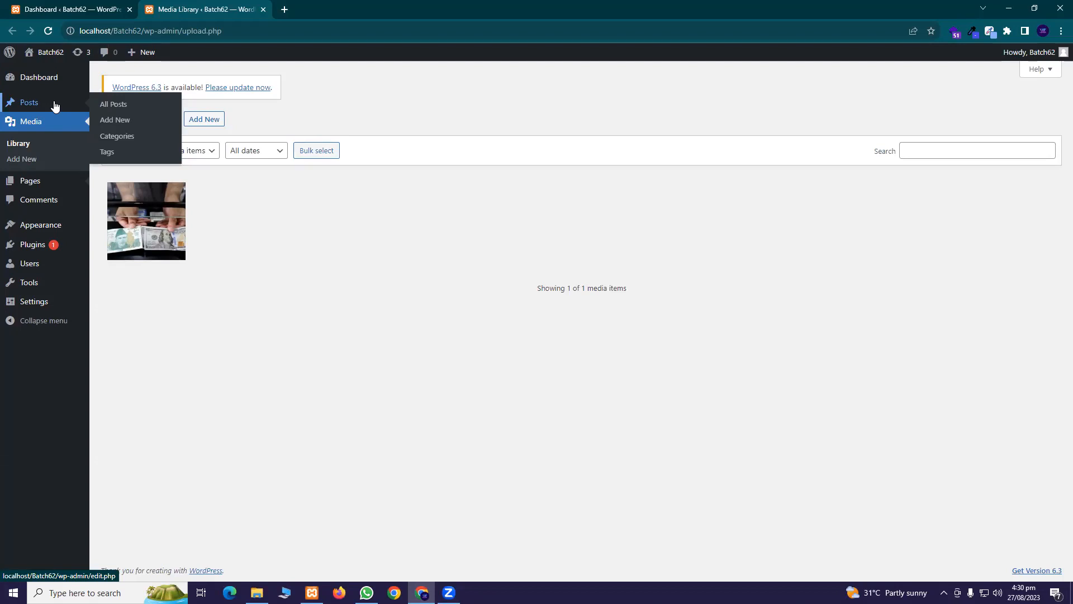
Open three new pages, then title the first 'About Us', publish it and close its editor
mouse_move(60, 185)
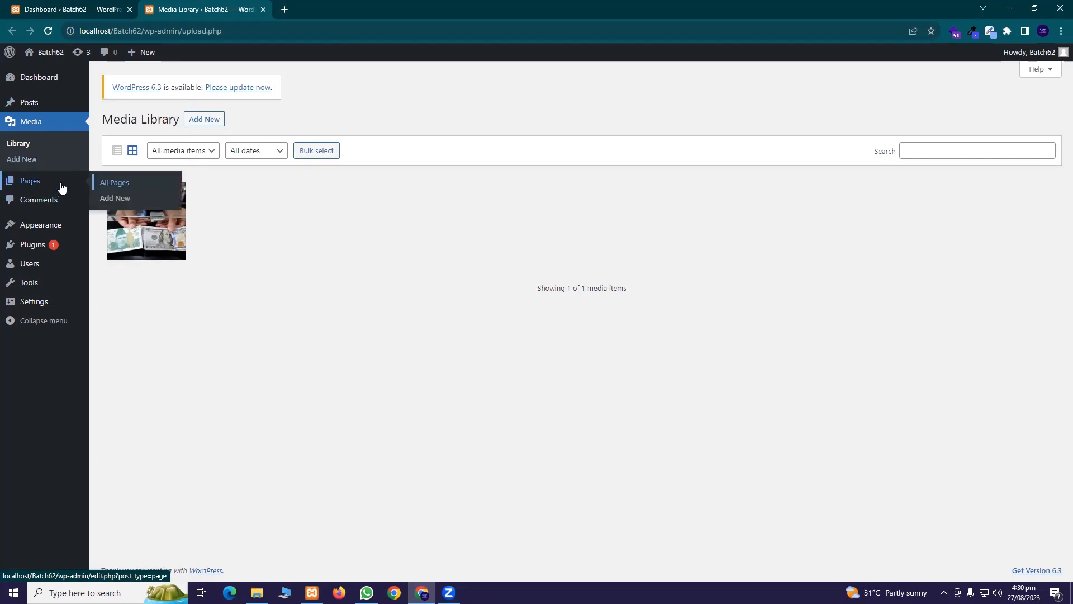
middle_click(115, 199)
middle_click(116, 198)
middle_click(116, 198)
left_click(336, 9)
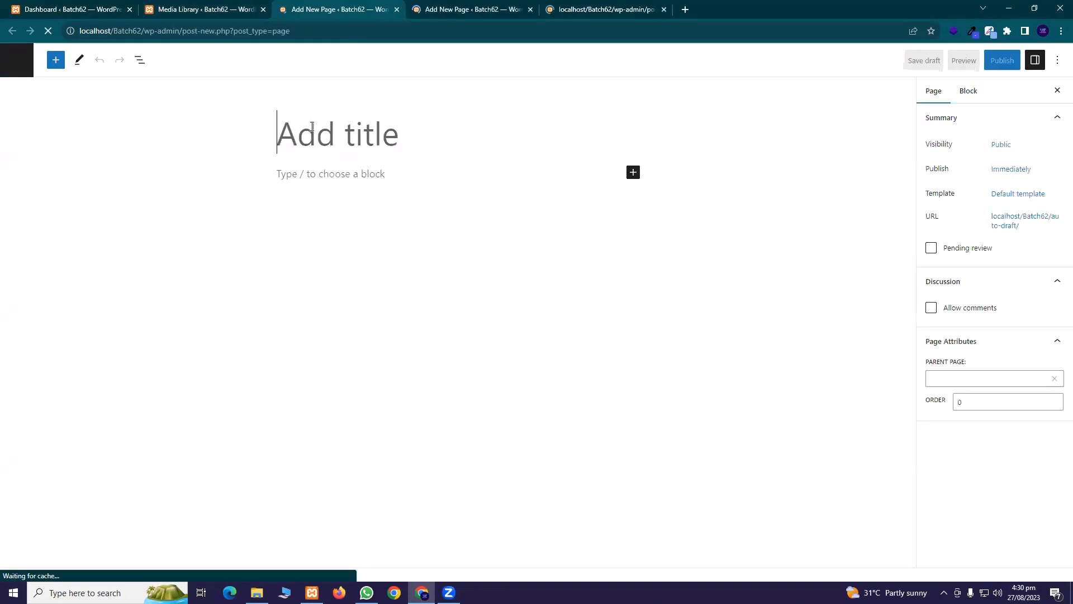
type("About us")
key("BackSpace")
key("BackSpace")
type("Us")
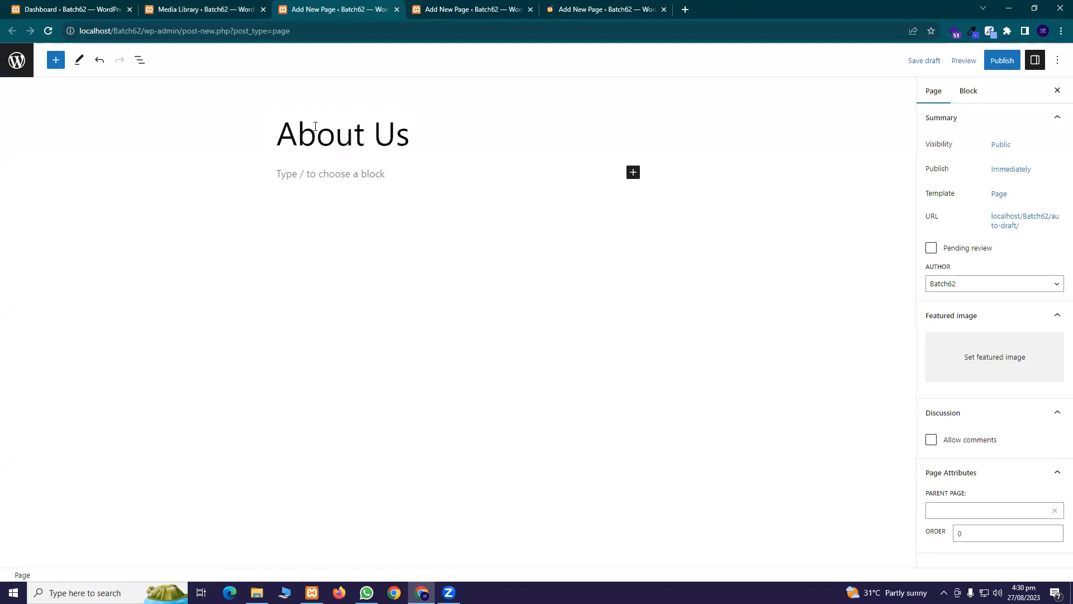
left_click(996, 65)
left_click(982, 66)
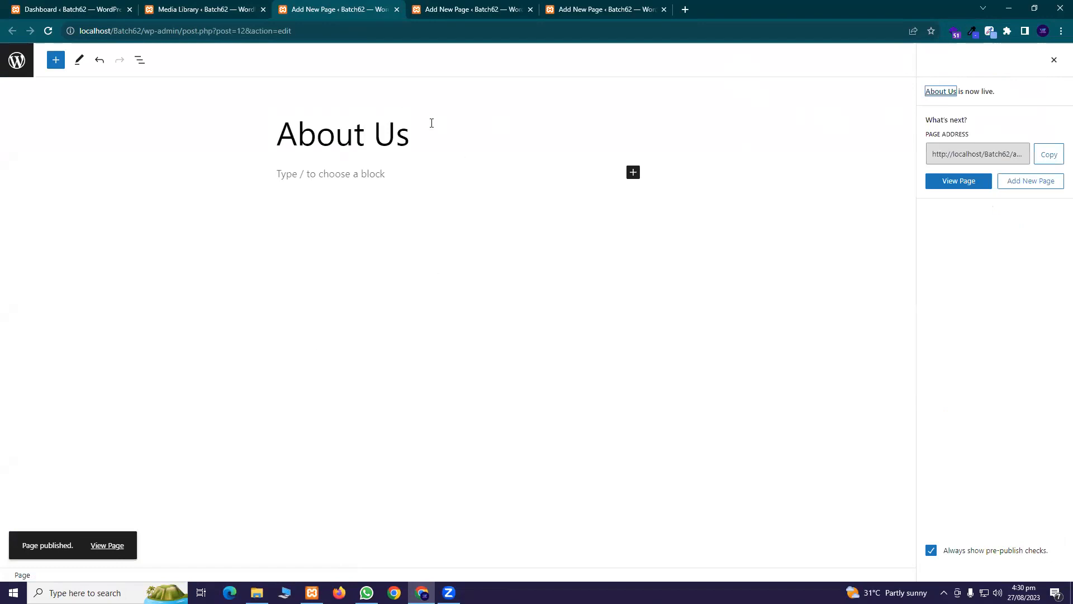
left_click(397, 10)
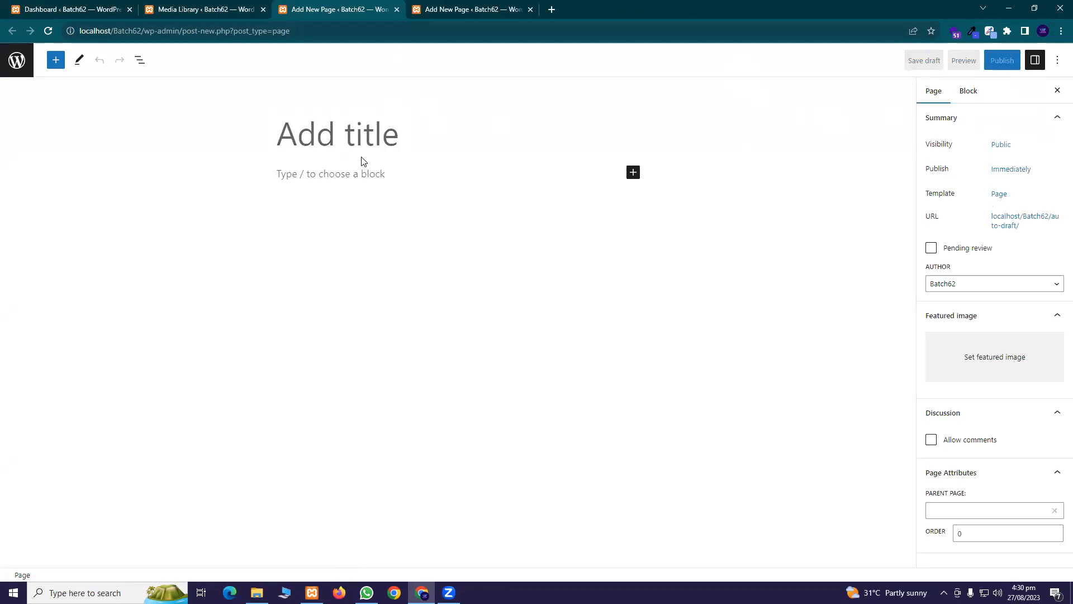
Title and publish the 'Career' and 'Contact Us' pages, closing each editor afterwards
type("Career")
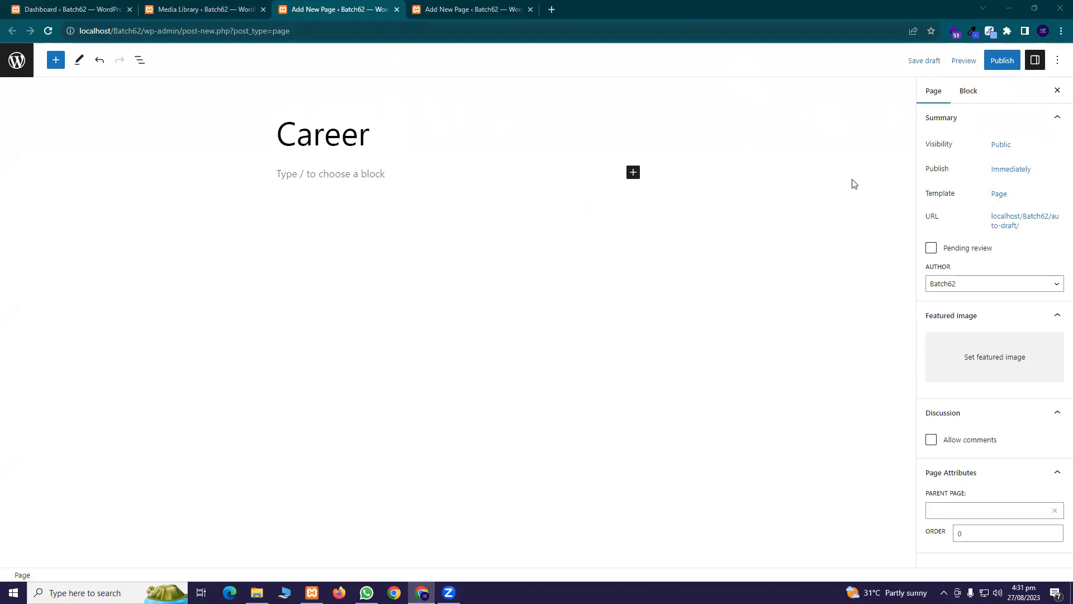
left_click(1000, 62)
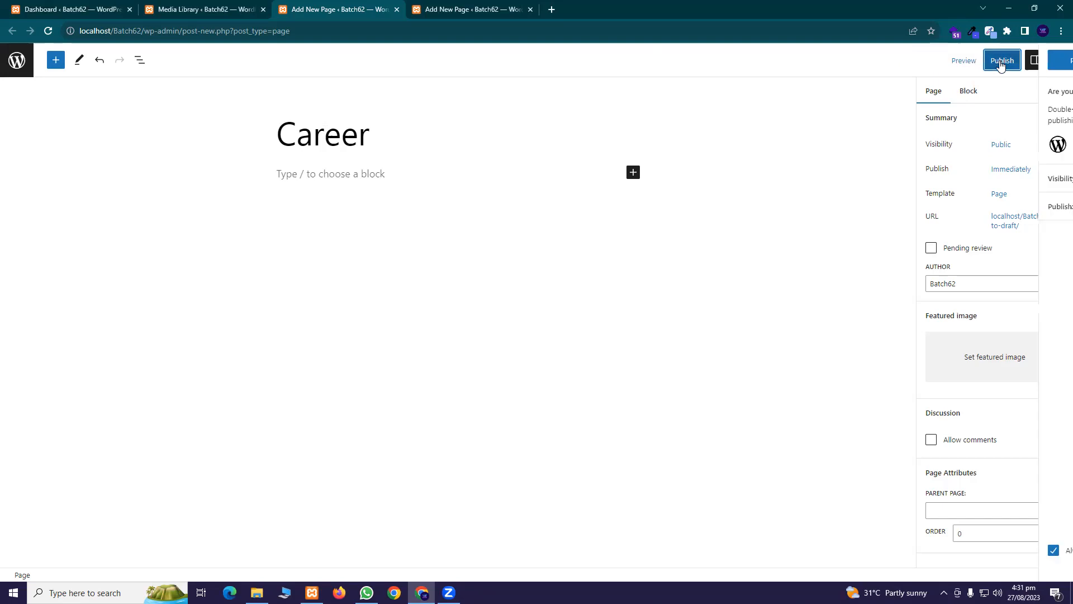
left_click(976, 65)
left_click(397, 9)
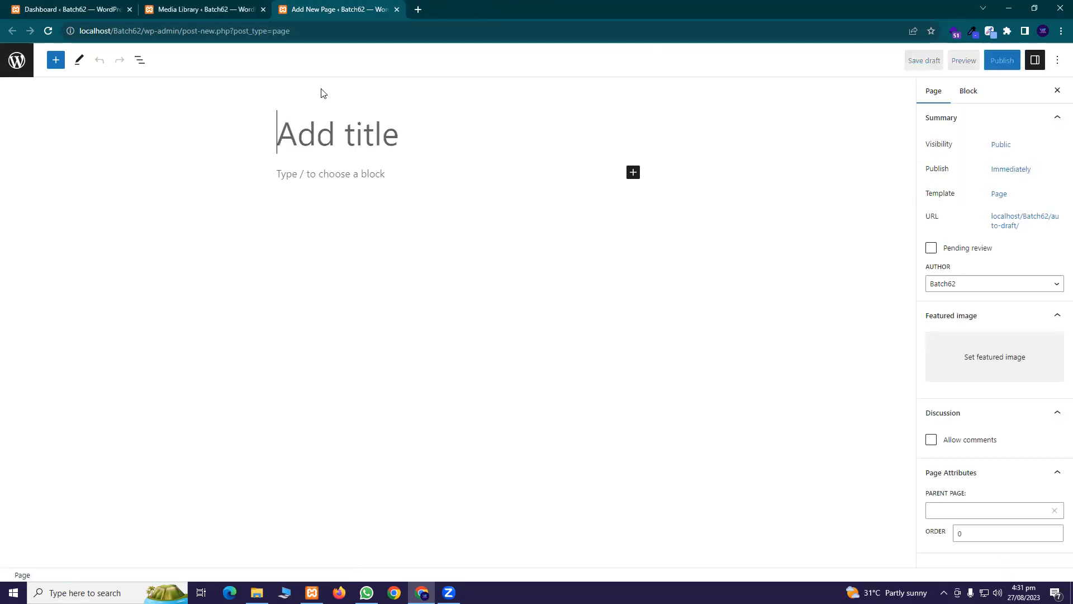
type("Cont")
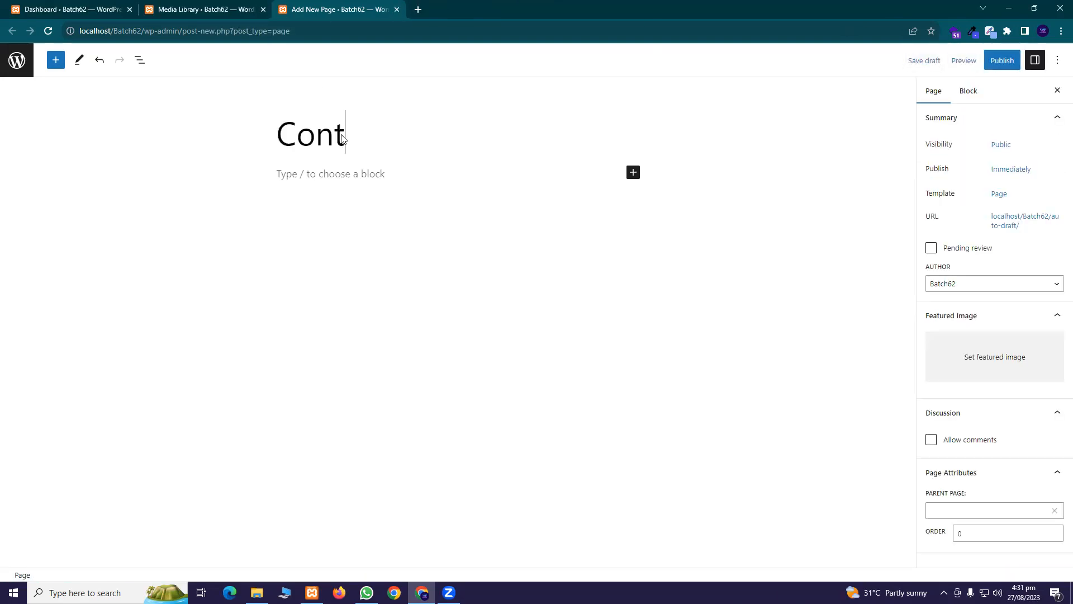
type("act Us")
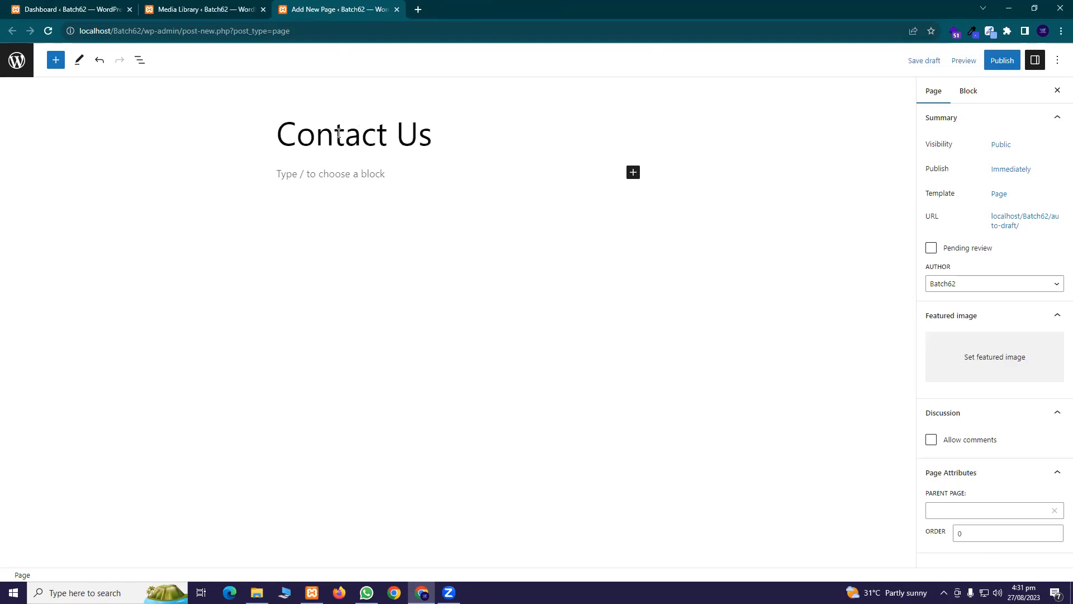
left_click(1001, 60)
left_click(982, 60)
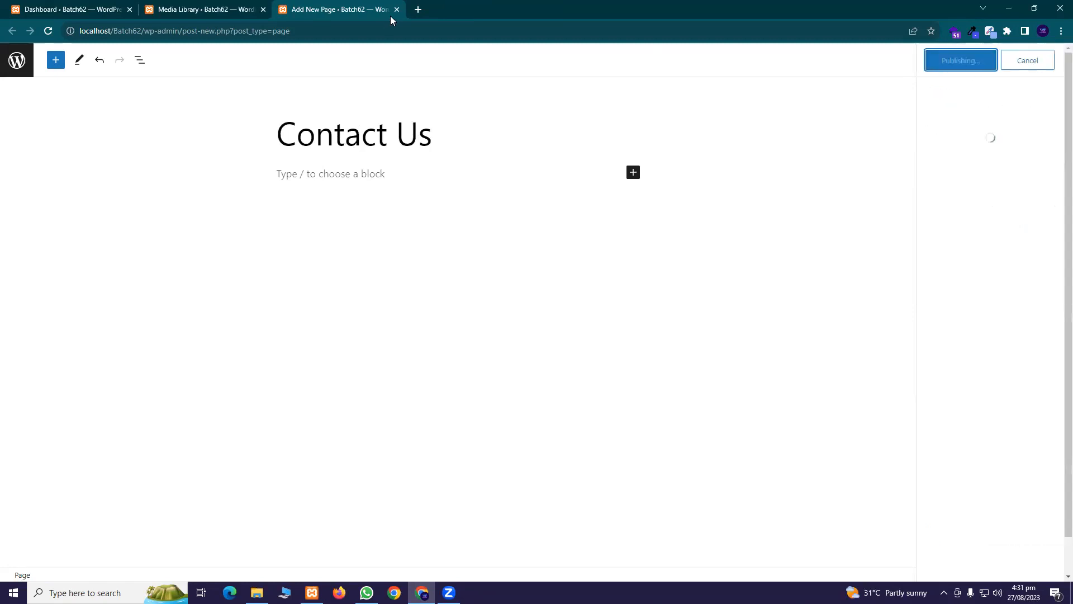
left_click(397, 10)
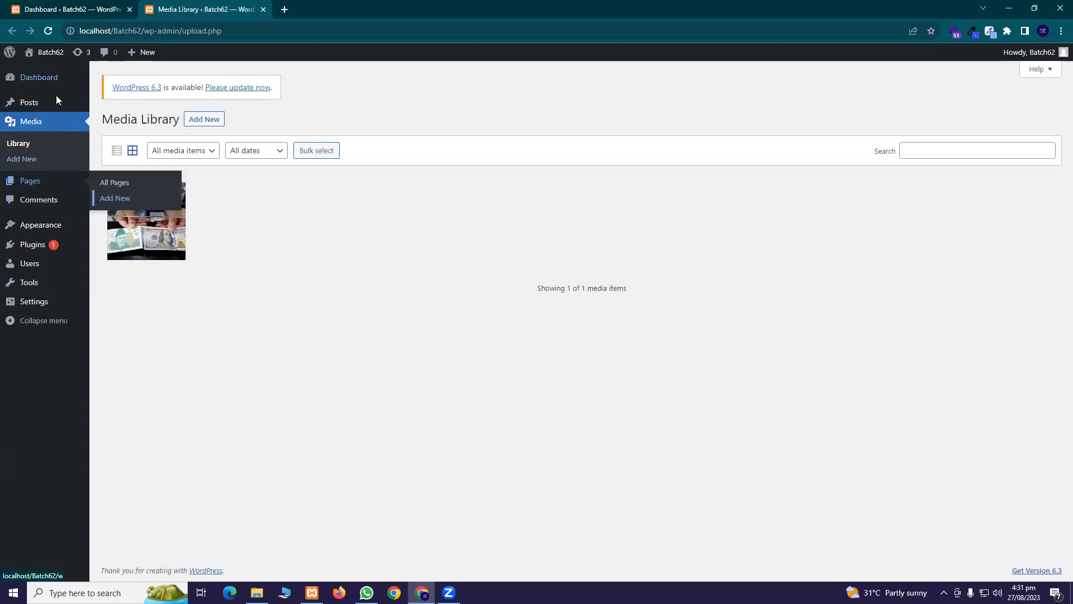
Return to the Dashboard, close the leftover Media Library tab, and open All Pages separately
left_click(62, 8)
left_click(48, 32)
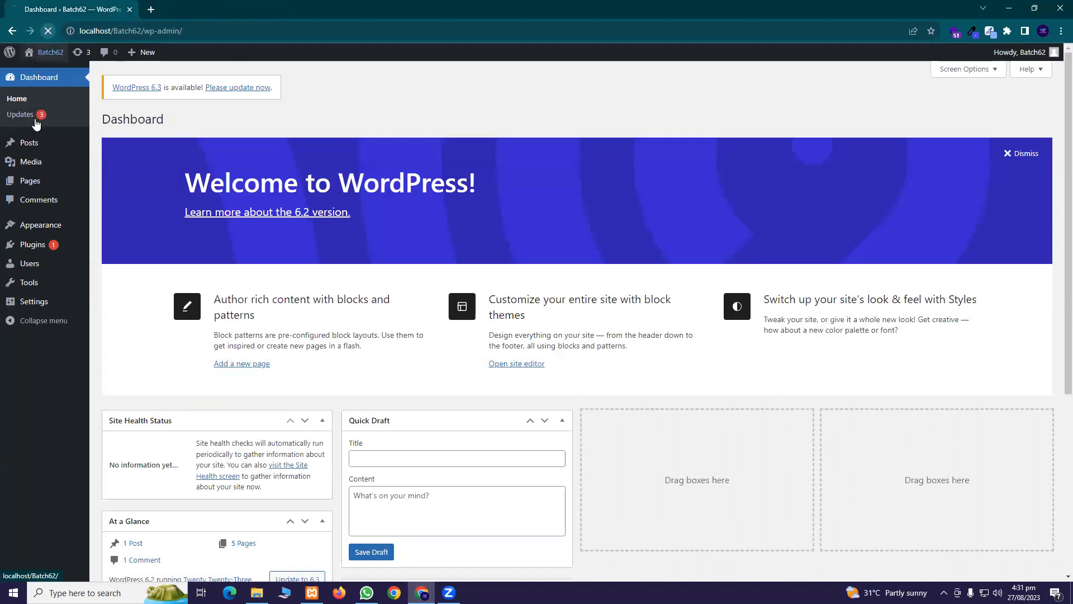
mouse_move(42, 184)
middle_click(113, 185)
Move Privacy Policy and Sample Page to the Trash using Bulk actions
left_click(227, 3)
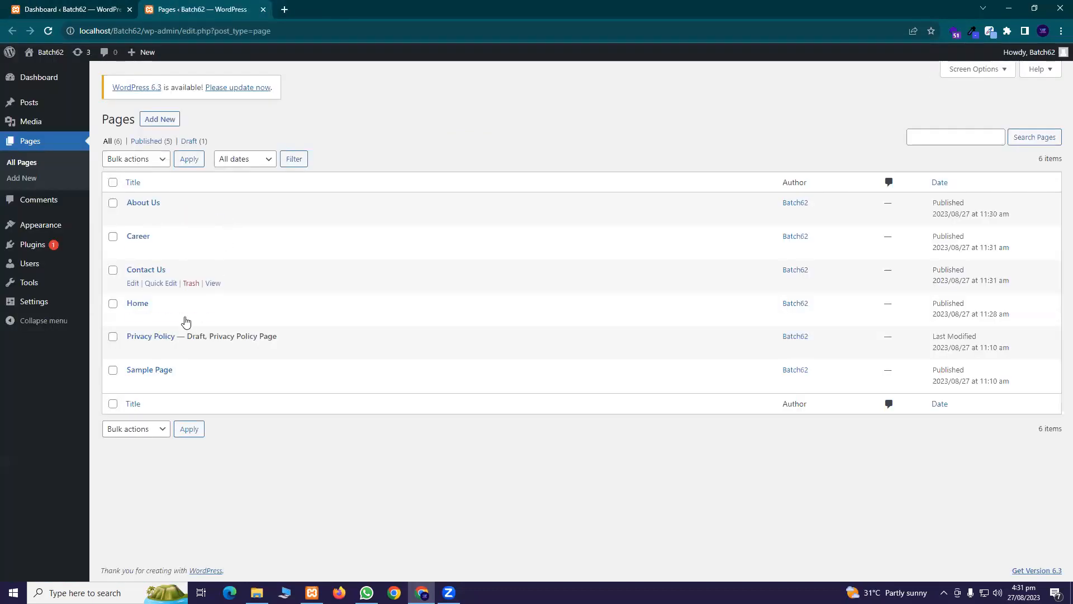
left_click(113, 337)
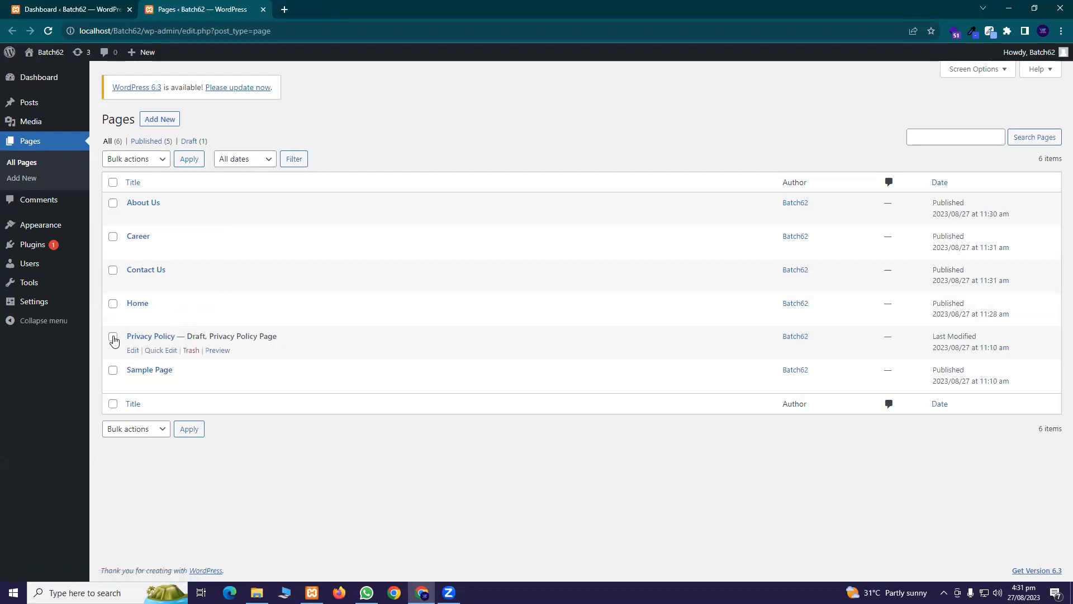
left_click(113, 370)
left_click(135, 159)
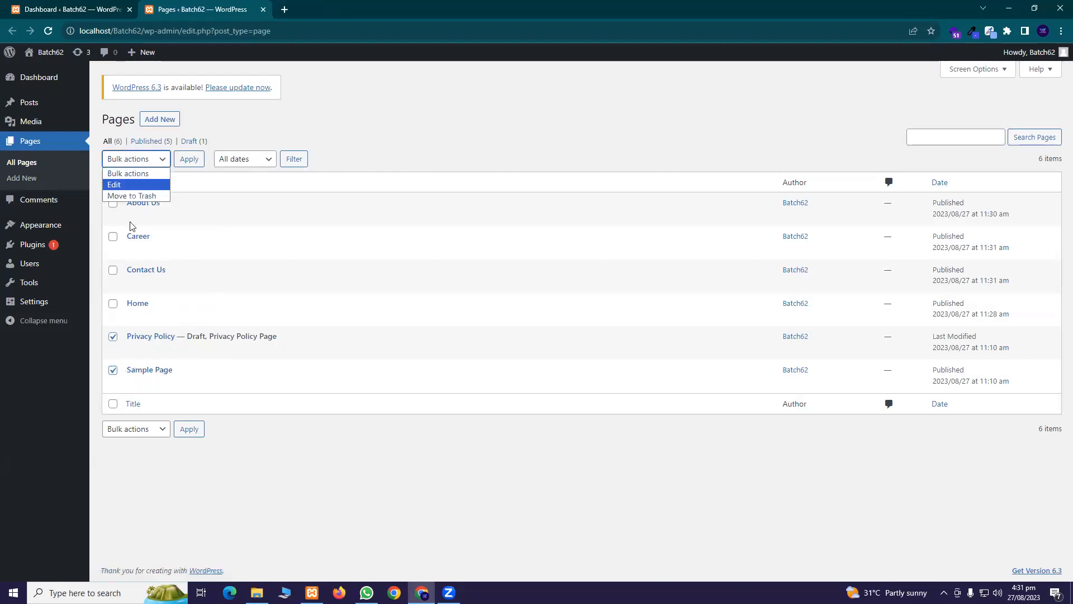
left_click(134, 195)
left_click(149, 161)
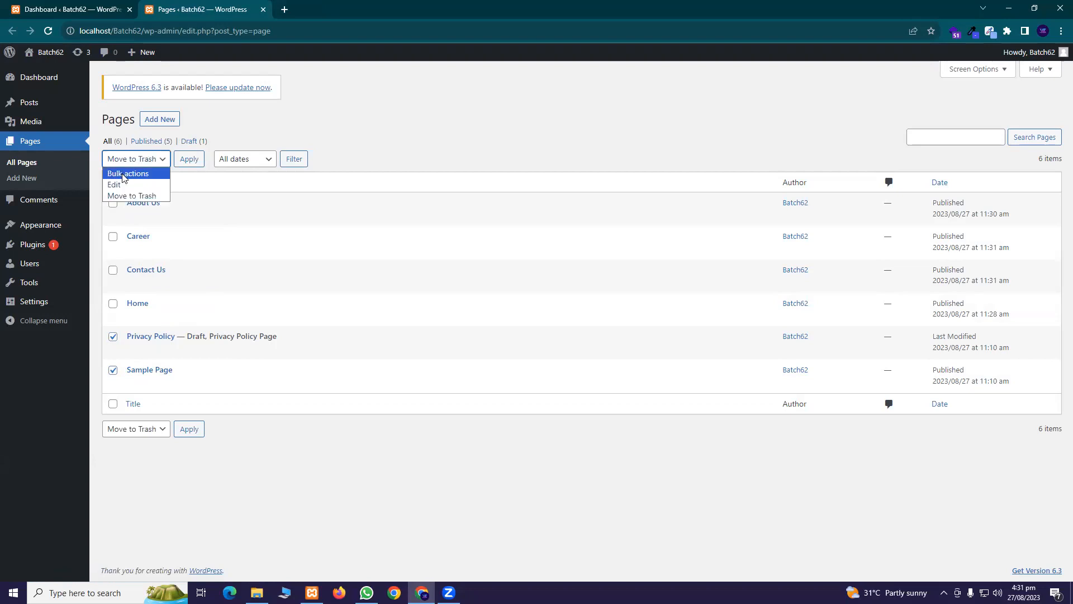
left_click(148, 161)
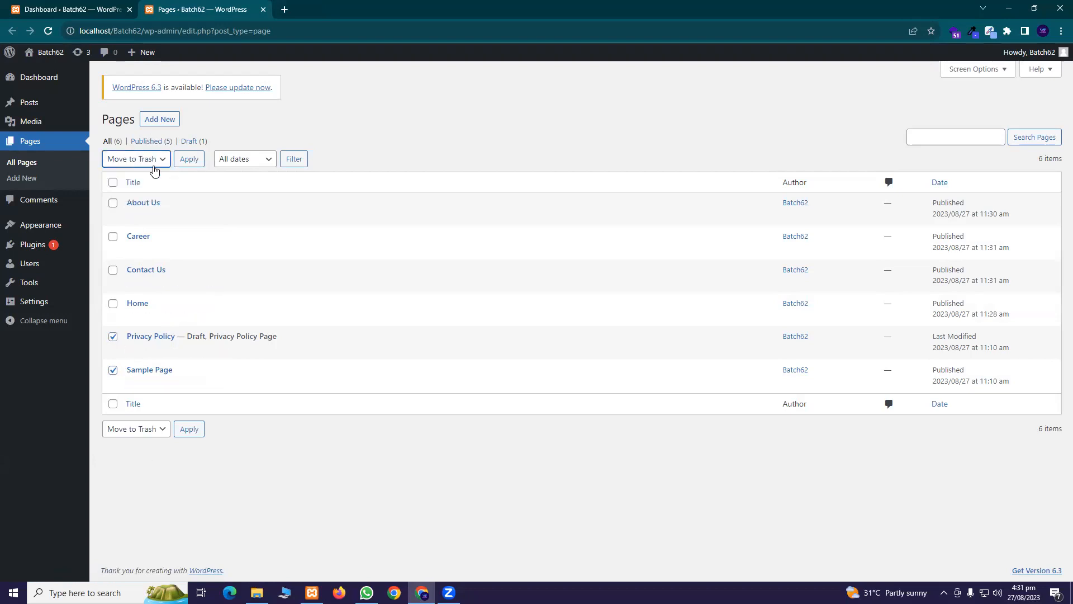
left_click(141, 162)
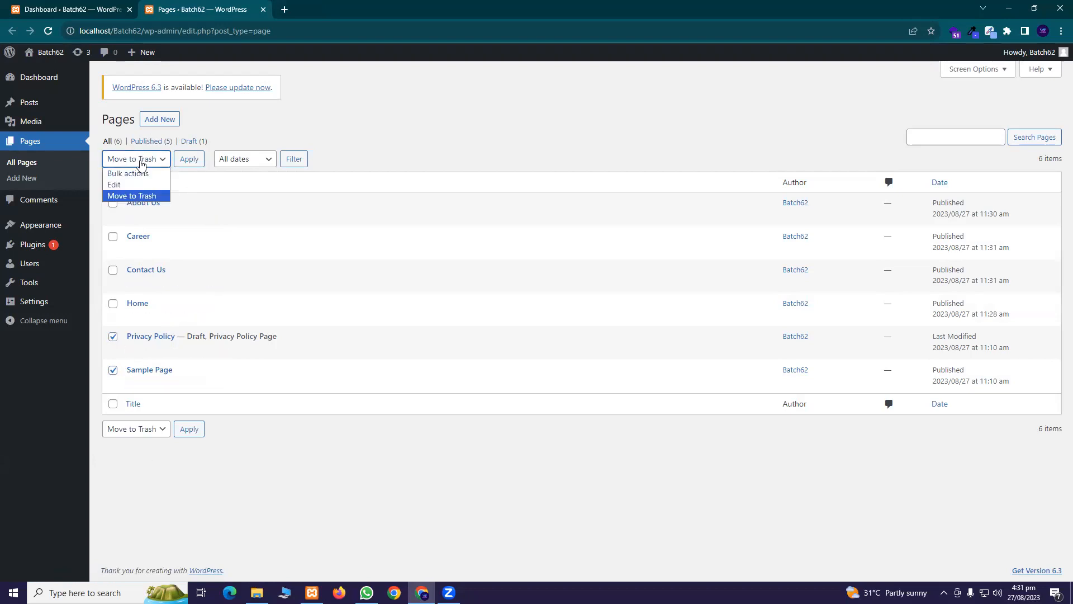
left_click(137, 195)
left_click(189, 159)
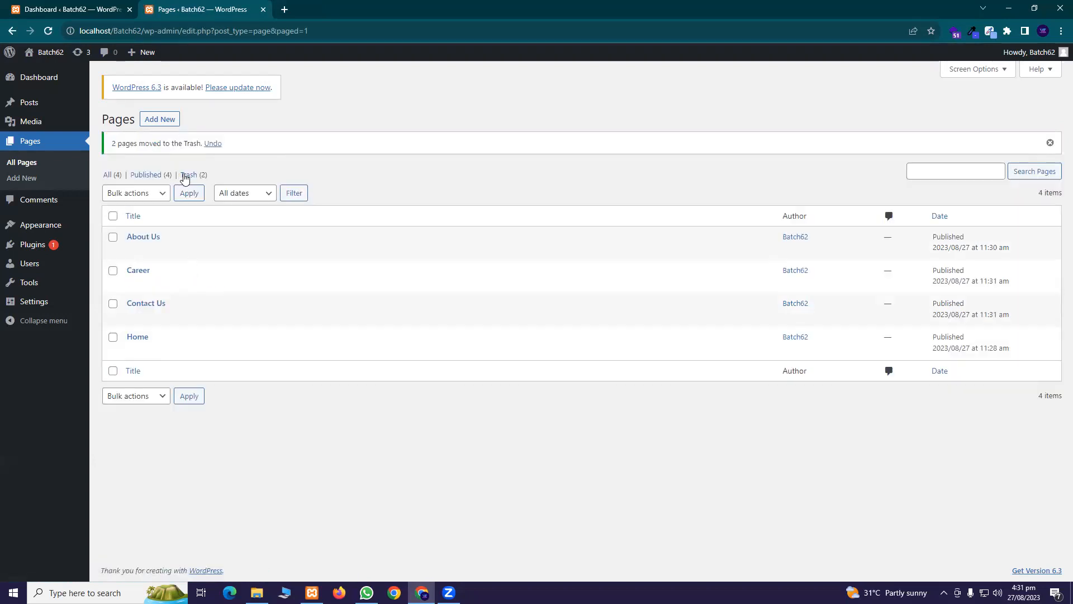
Check the Trash view and return to the All pages list
left_click(186, 176)
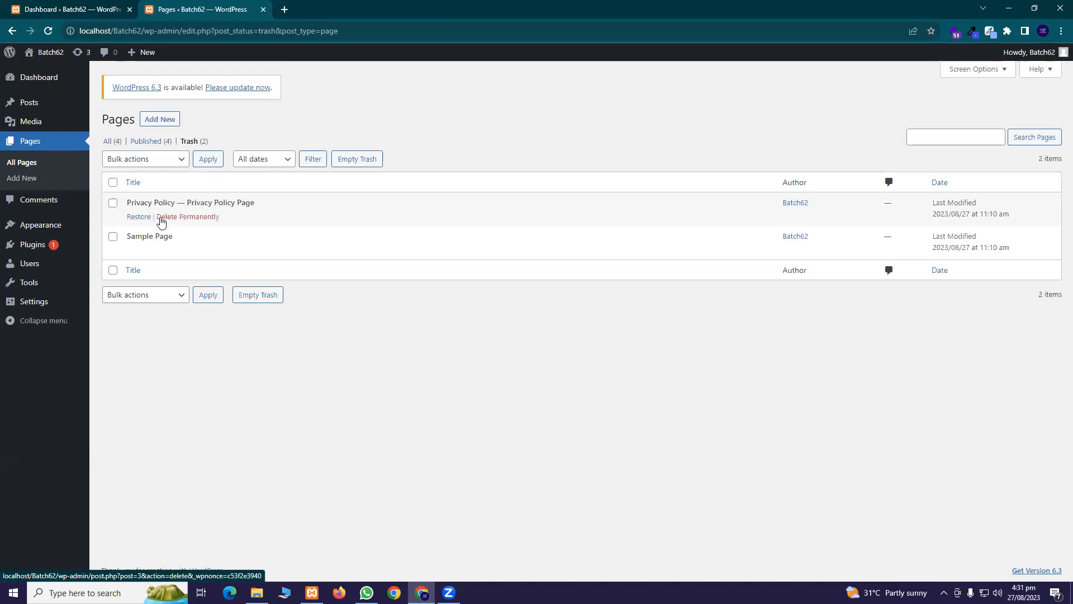
left_click(107, 141)
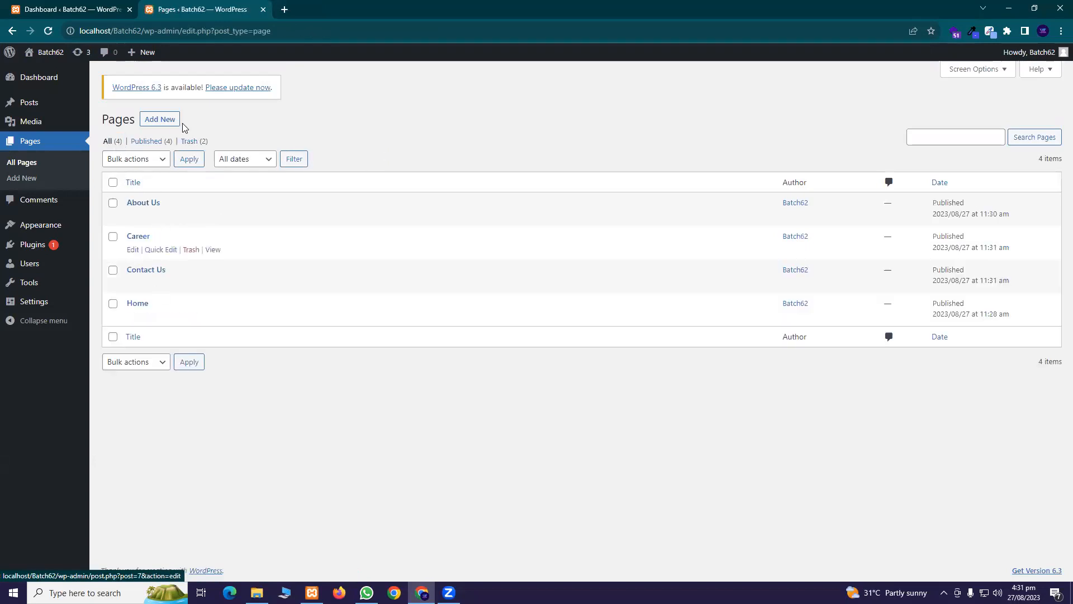
left_click(188, 142)
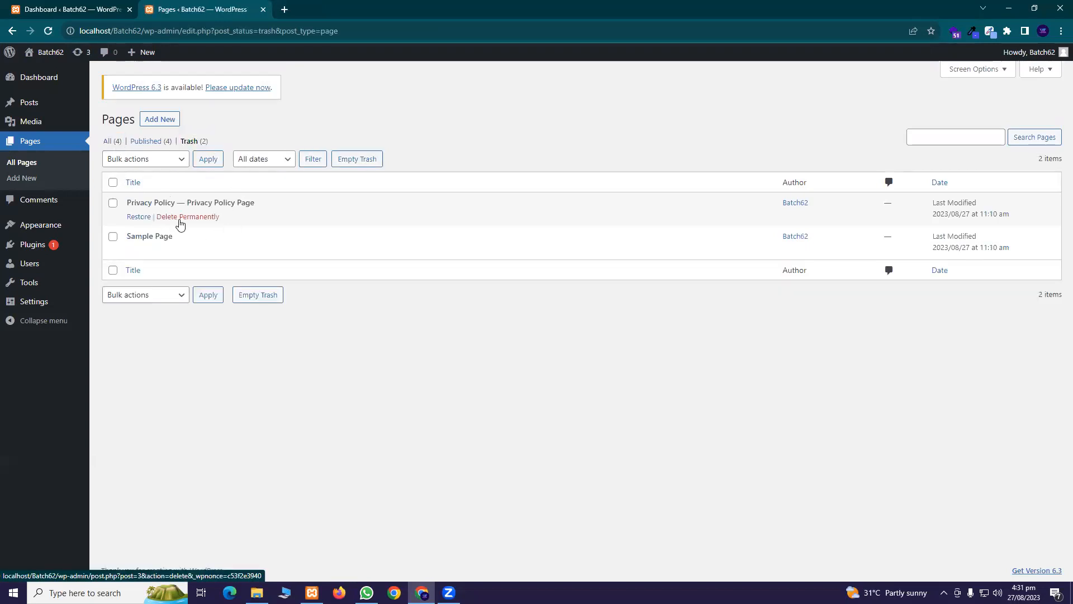
left_click(107, 141)
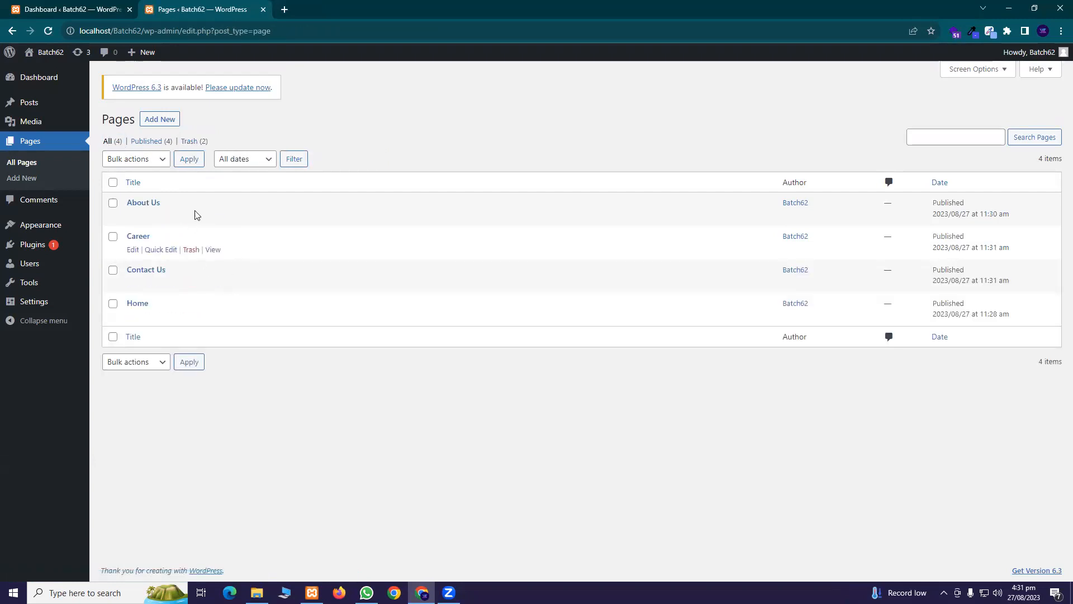
left_click(190, 142)
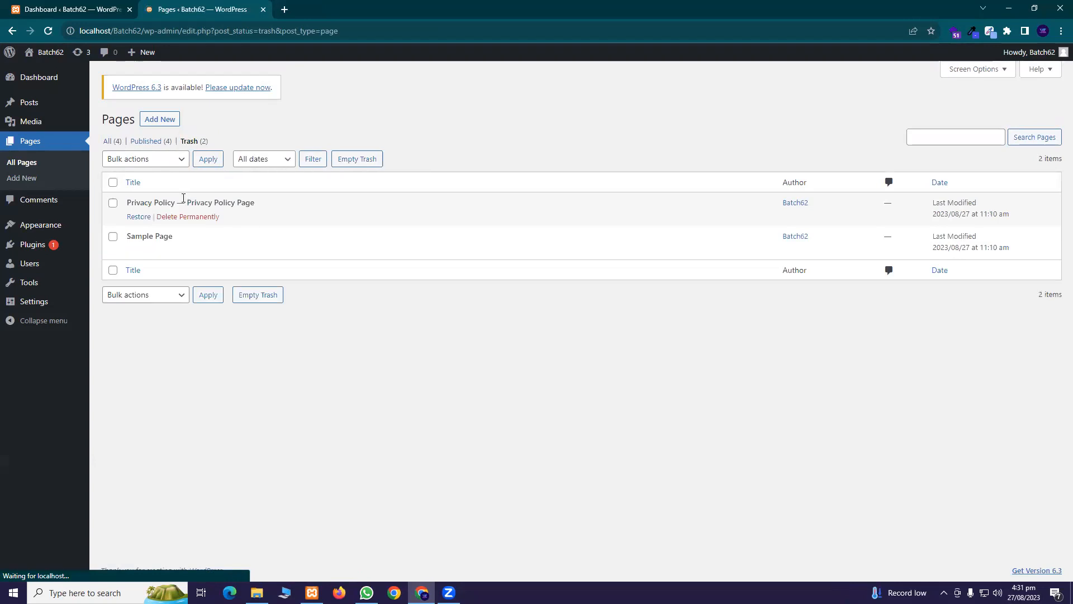
left_click(111, 142)
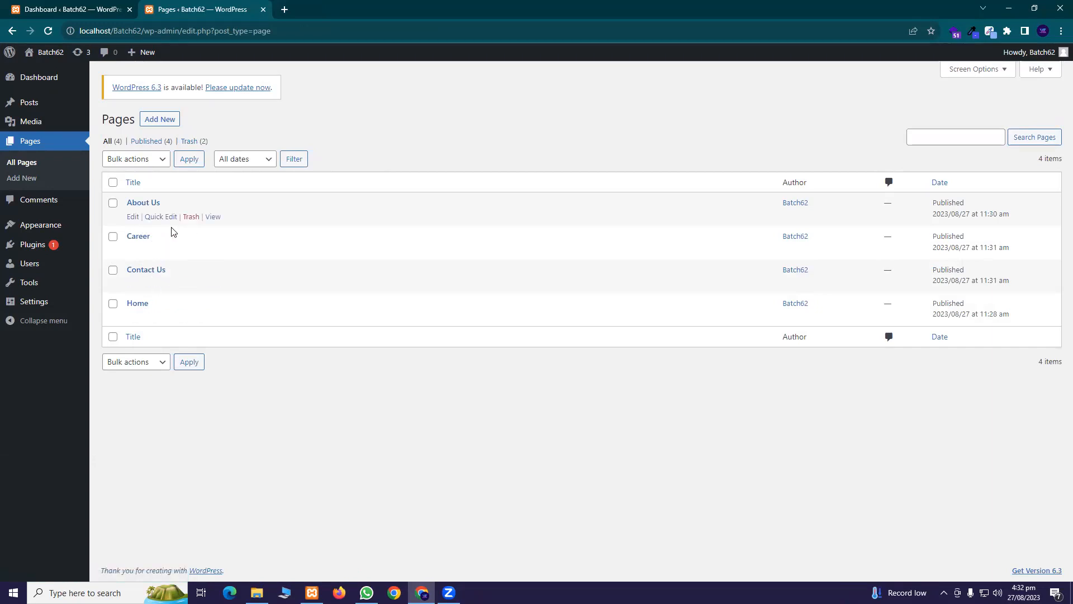
mouse_move(56, 229)
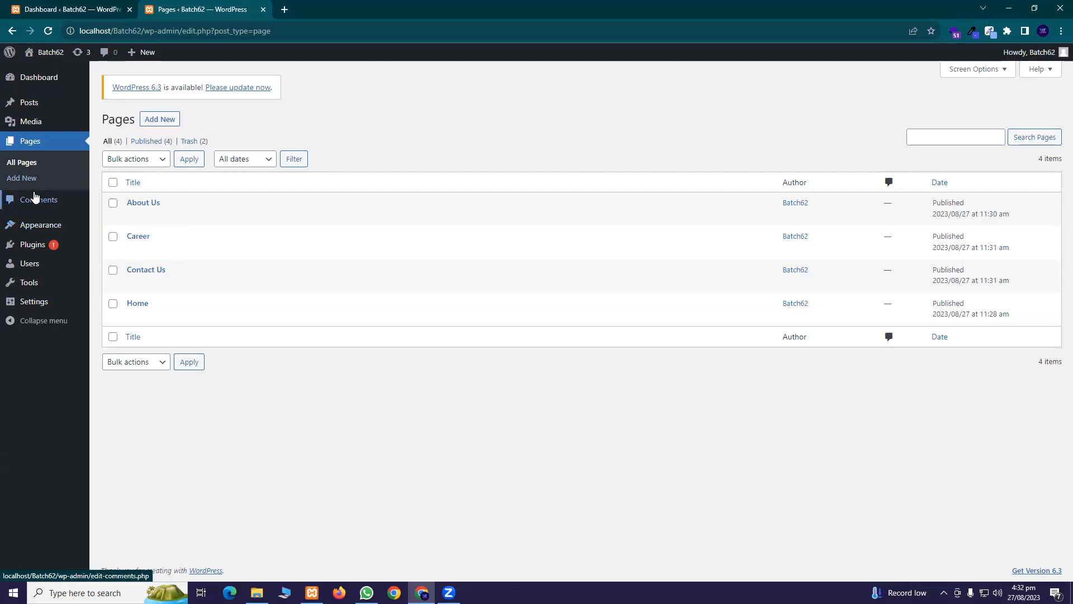
Open the Comments screen, then the live site's Hello world! post in another tab
left_click(41, 206)
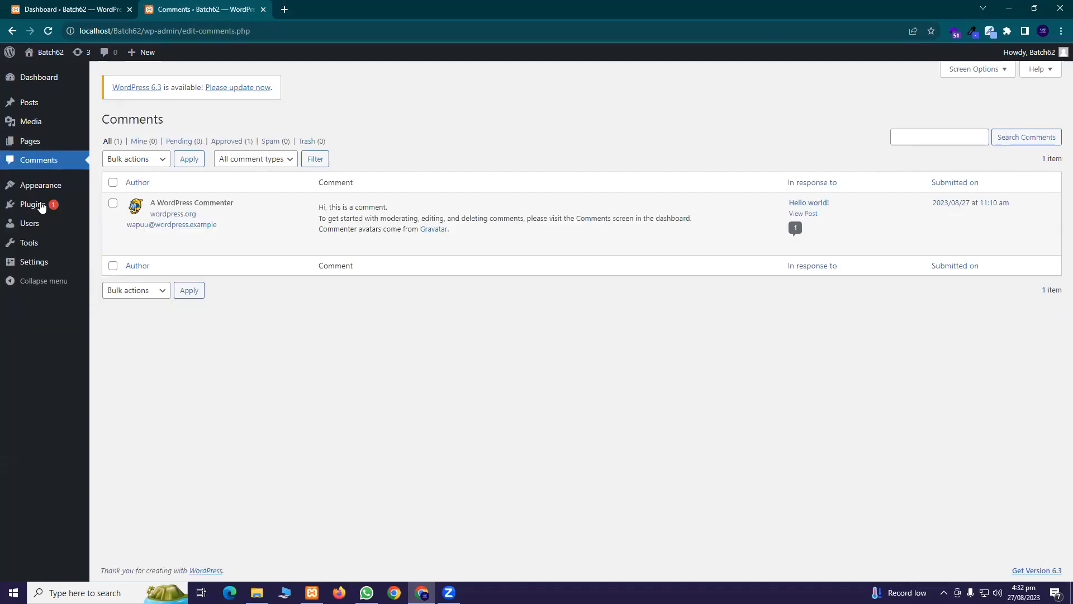
mouse_move(57, 188)
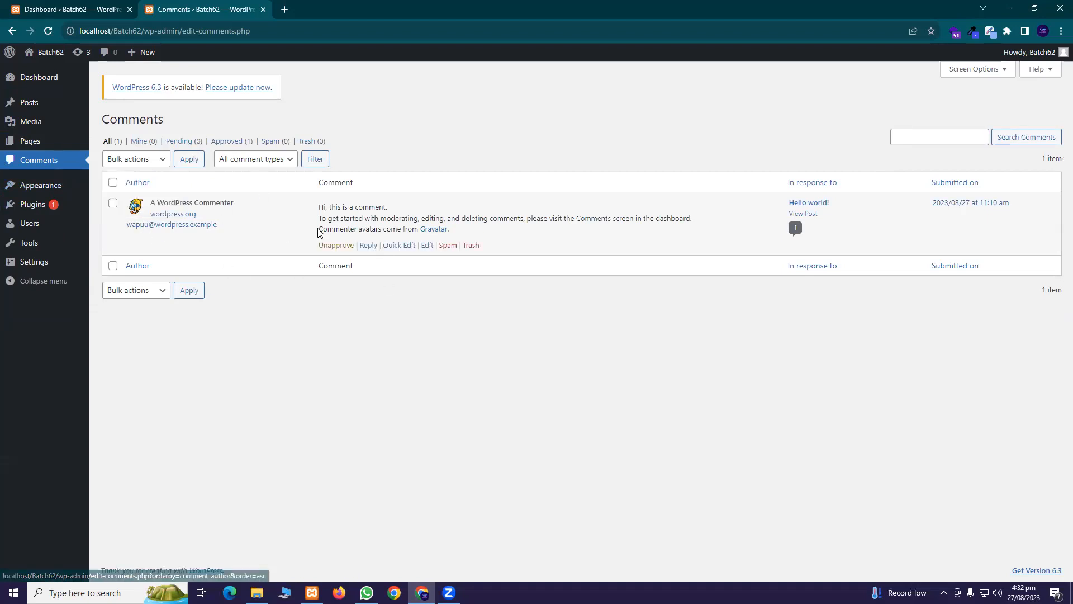
mouse_move(249, 225)
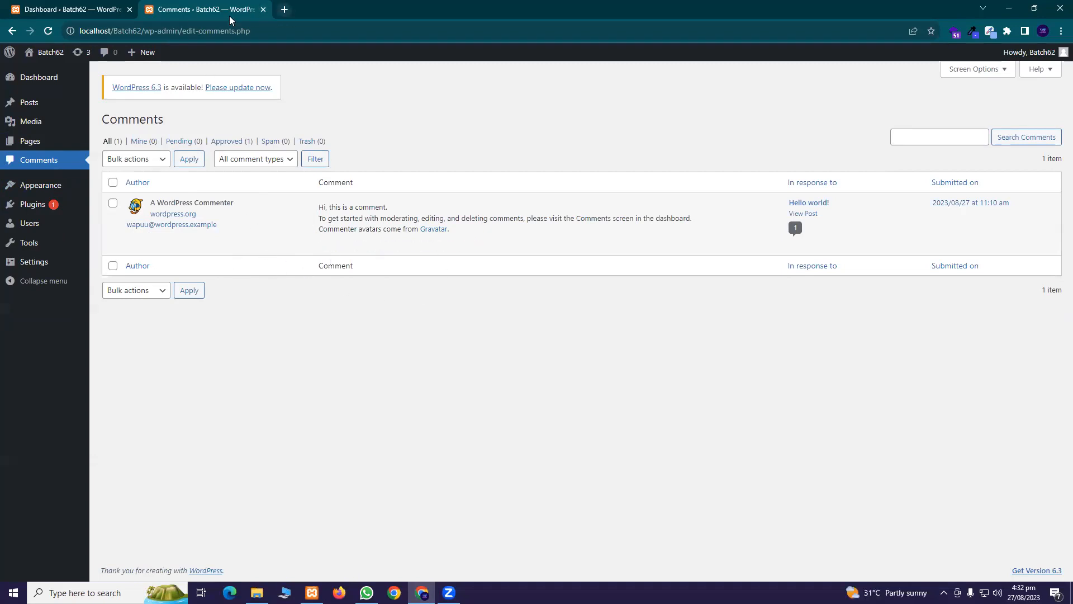
middle_click(46, 72)
left_click(338, 4)
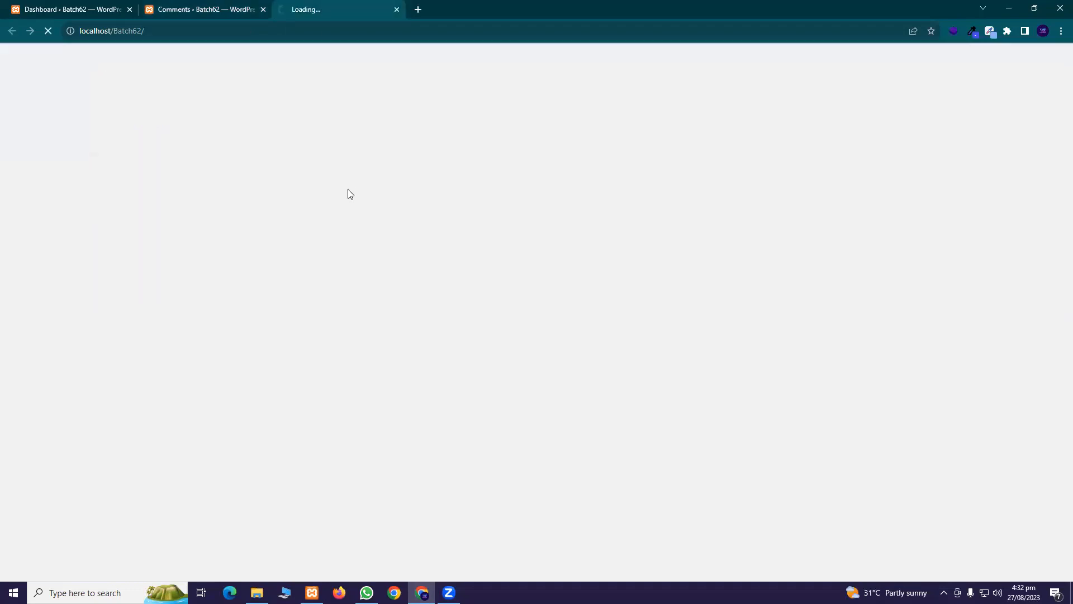
scroll(345, 193, "down", 2)
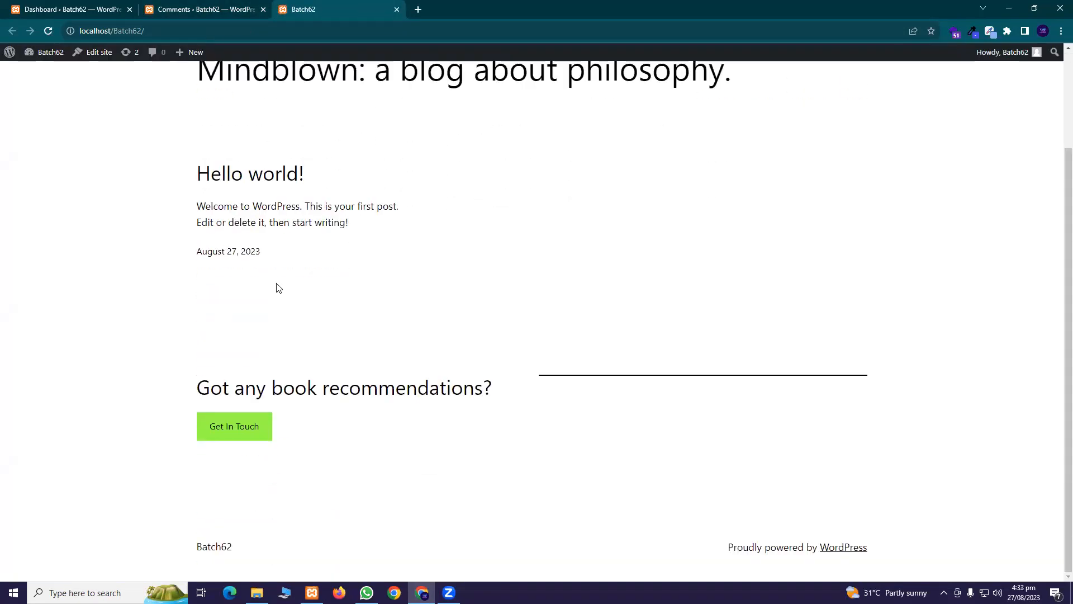
left_click(251, 176)
Filter comments to Hello world!, post a 'Thanks' comment on the live post, then select the first comment's author
key("ctrl+shift+Tab")
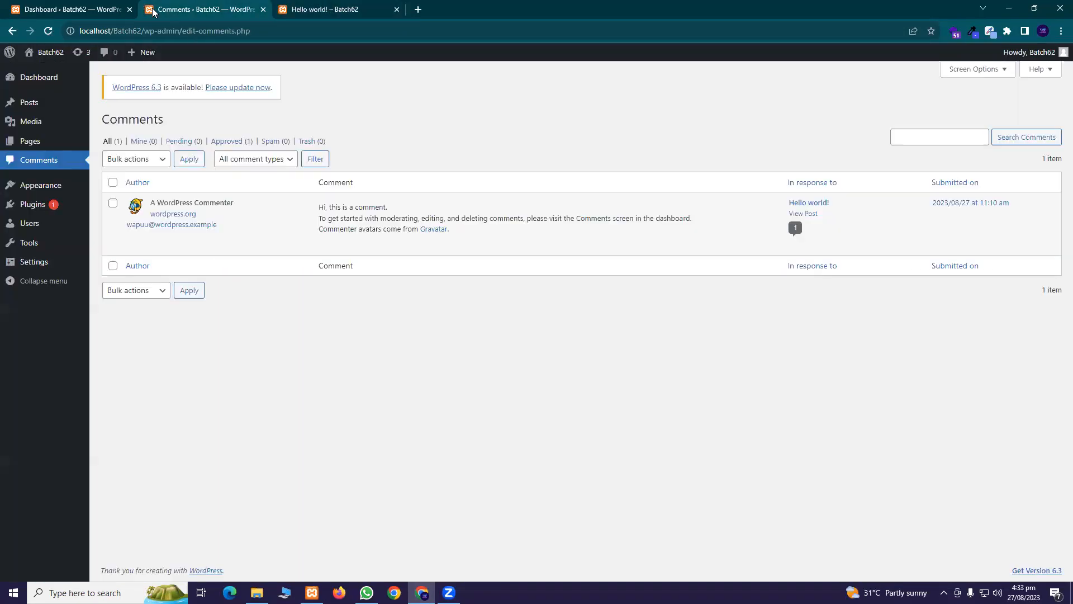
left_click(795, 227)
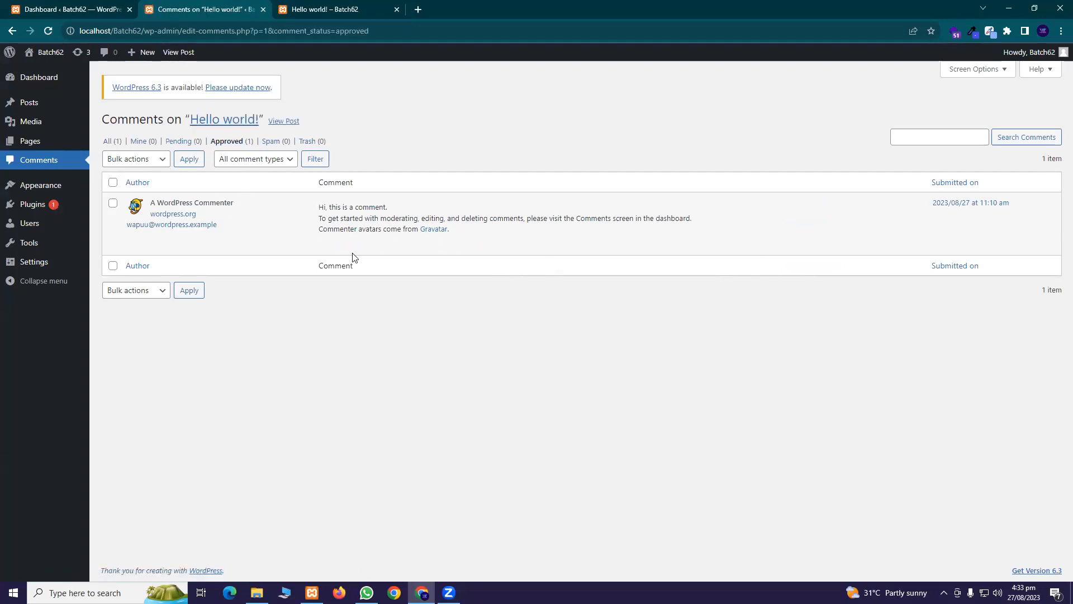
key("ctrl+Tab")
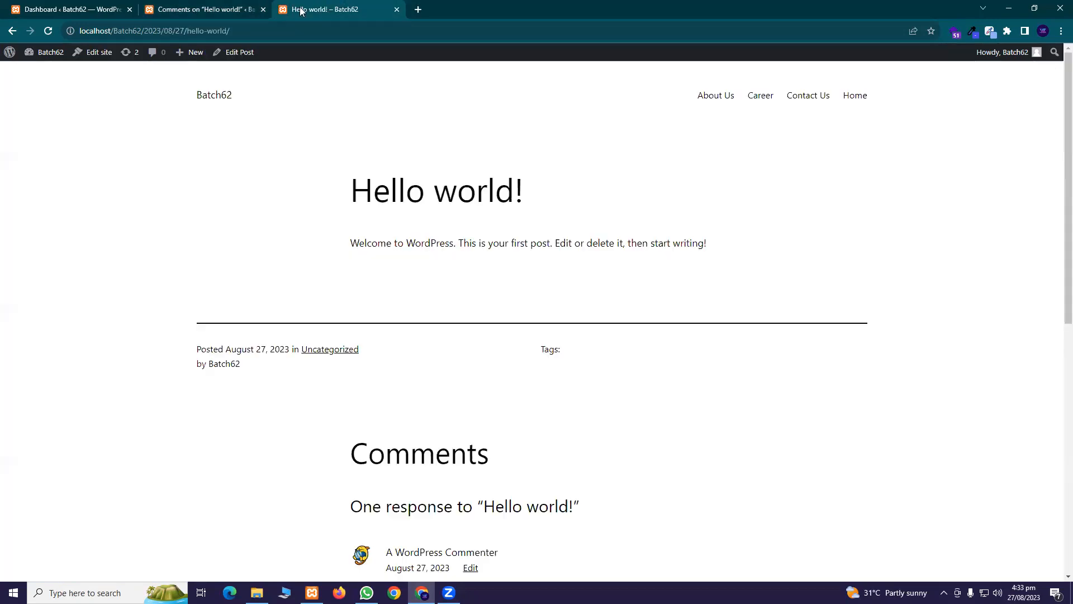
scroll(391, 413, "down", 9)
left_click(447, 368)
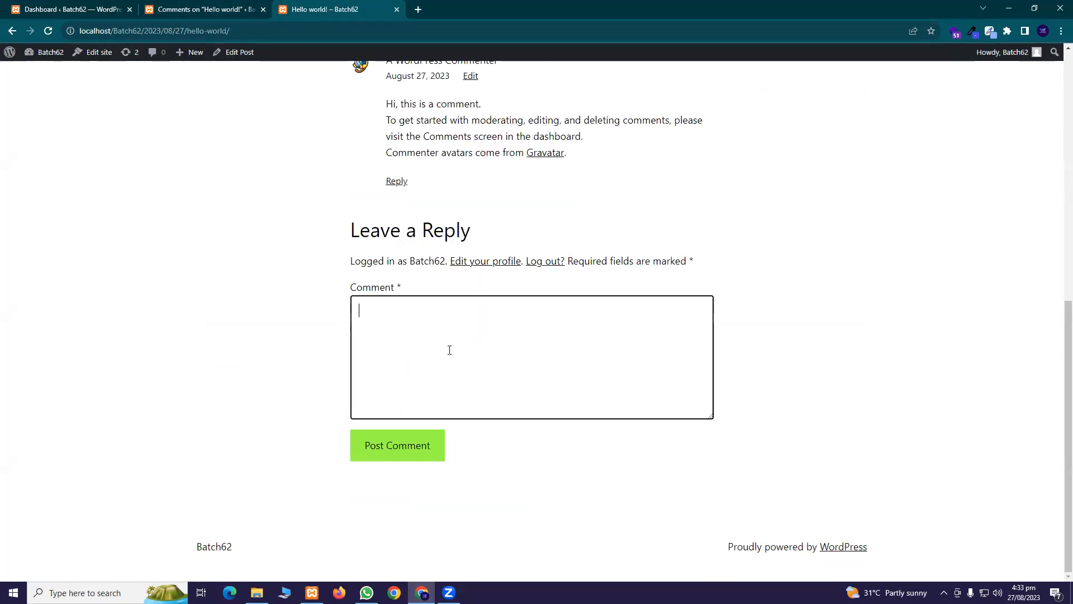
type("Thanks")
left_click(424, 456)
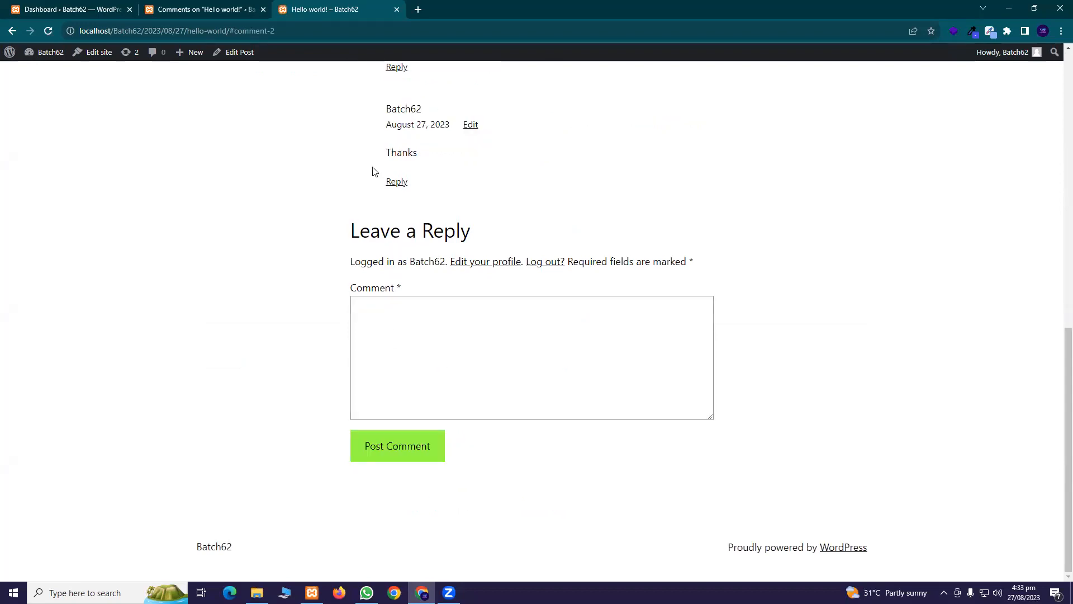
left_click(222, 15)
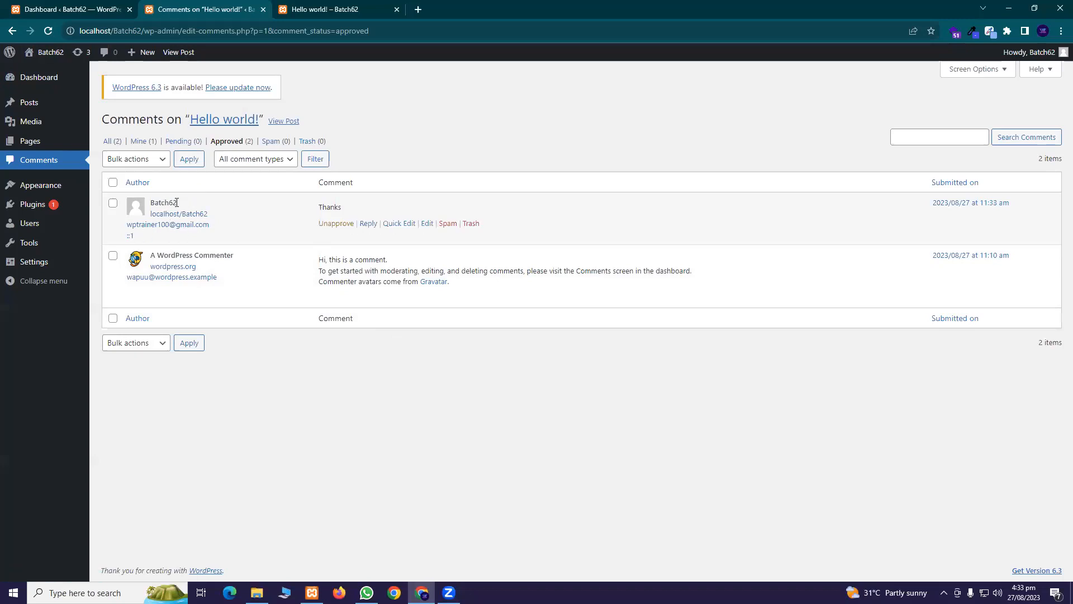
double_click(175, 202)
Filter Comments through Approved and Pending to Mine, and open Appearance > Themes in a new tab
left_click(240, 145)
left_click(164, 144)
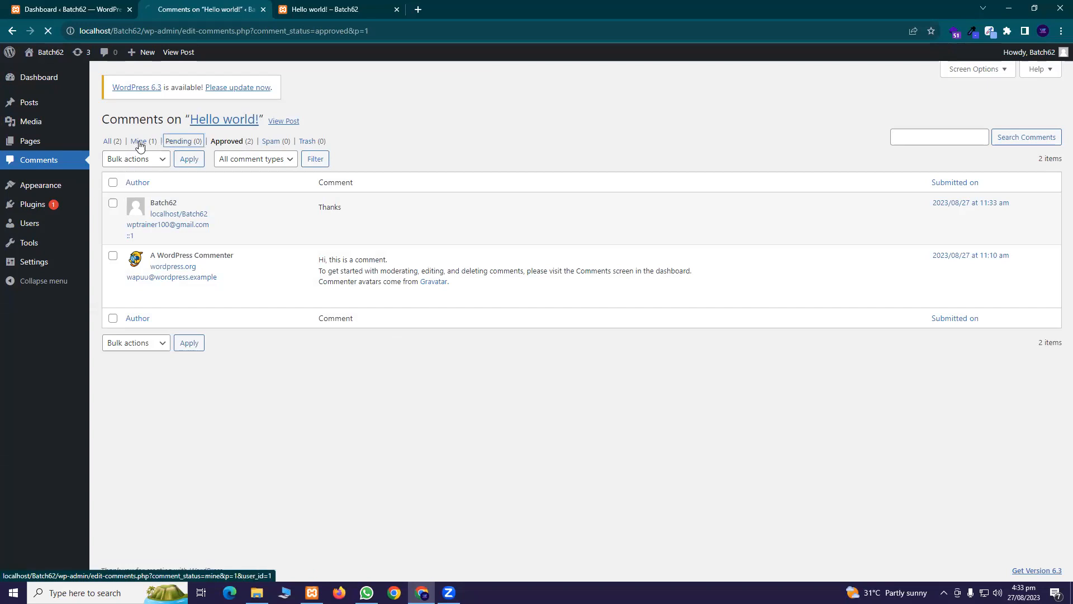
left_click(140, 143)
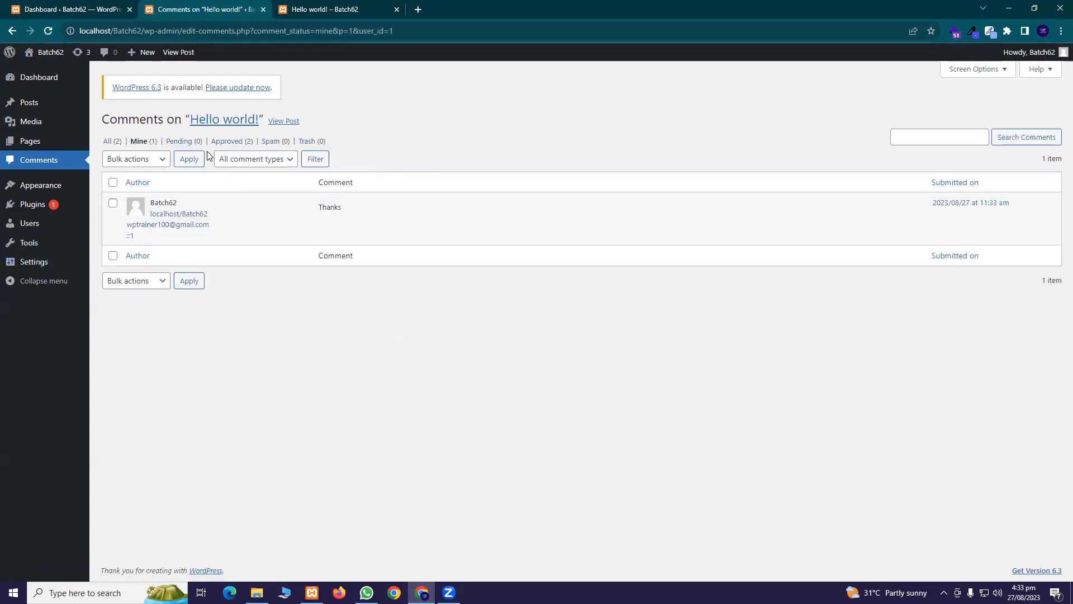
mouse_move(53, 186)
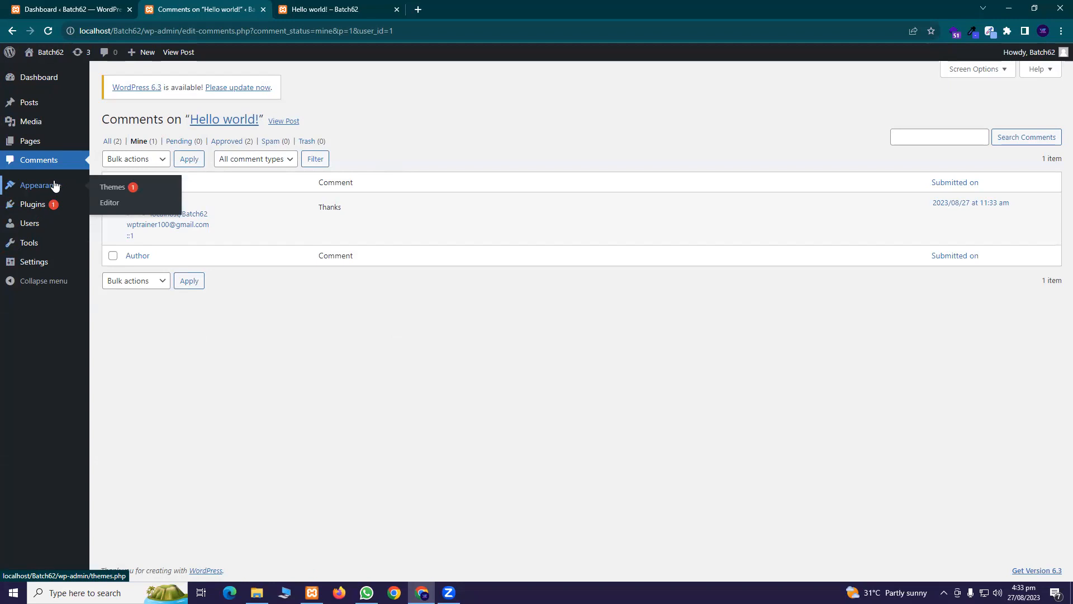
middle_click(127, 191)
Bring the Batch62 Themes tab forward, showing three installed themes with Twenty Twenty-Three active
left_click(397, 9)
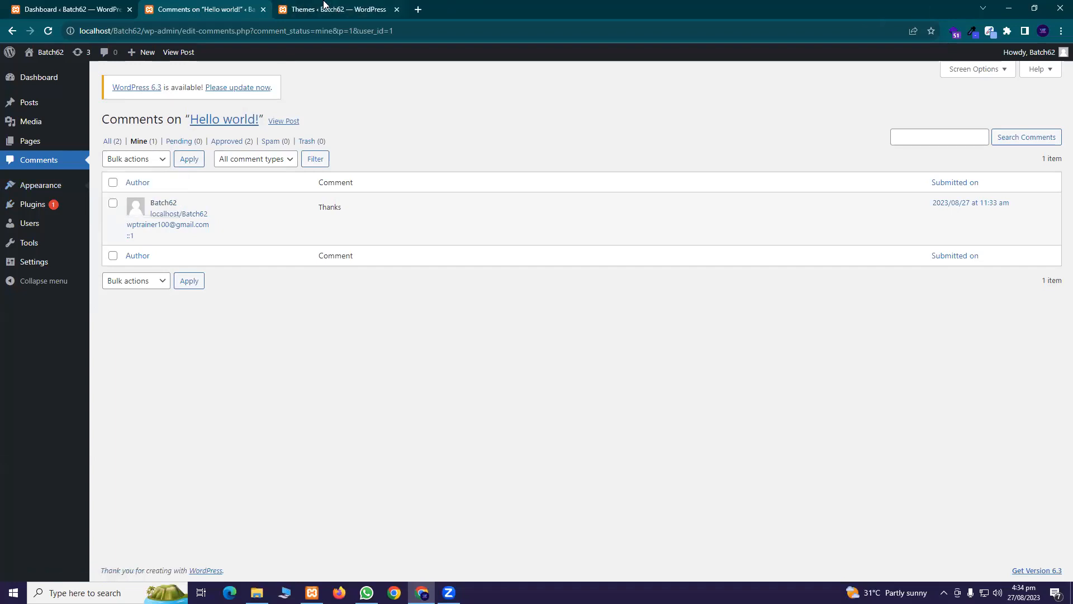
left_click(335, 9)
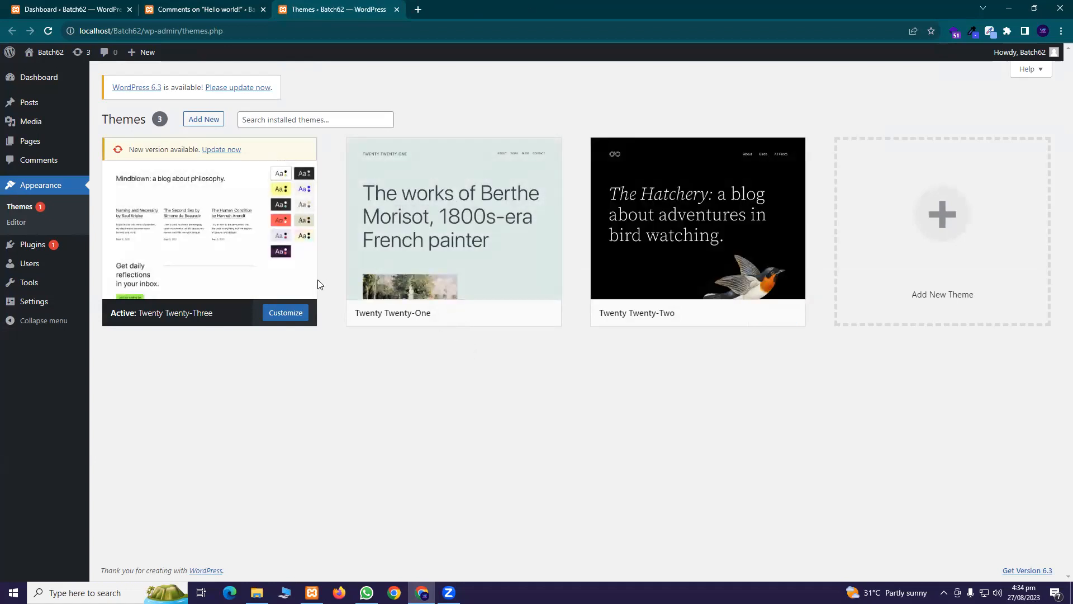
Open WordPress.org's free Themes directory in a new tab, then return to the admin Themes tab
left_click(420, 13)
type("wordpress")
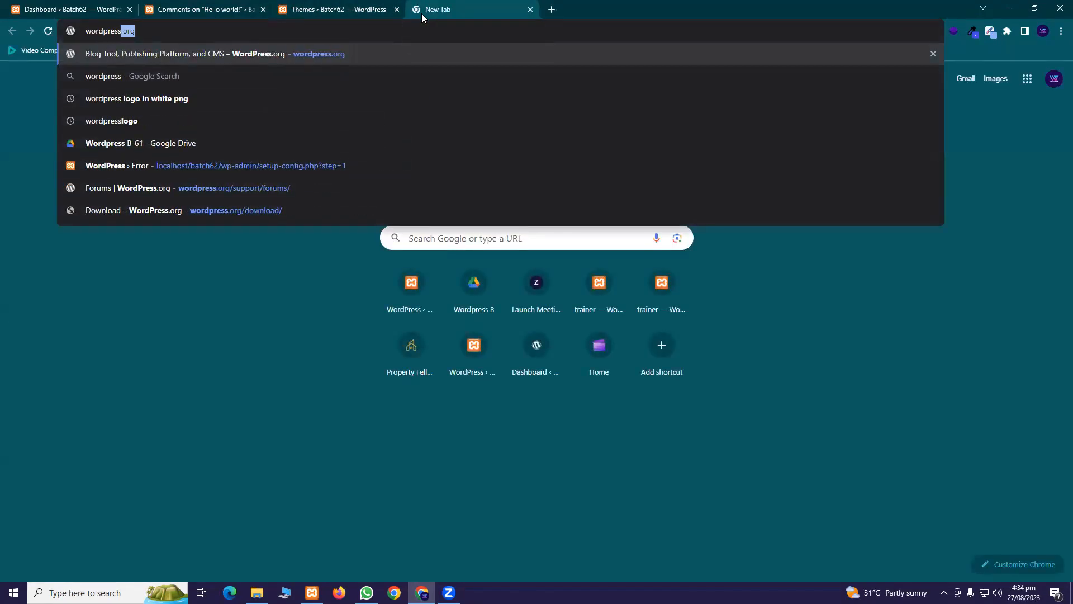
key("Return")
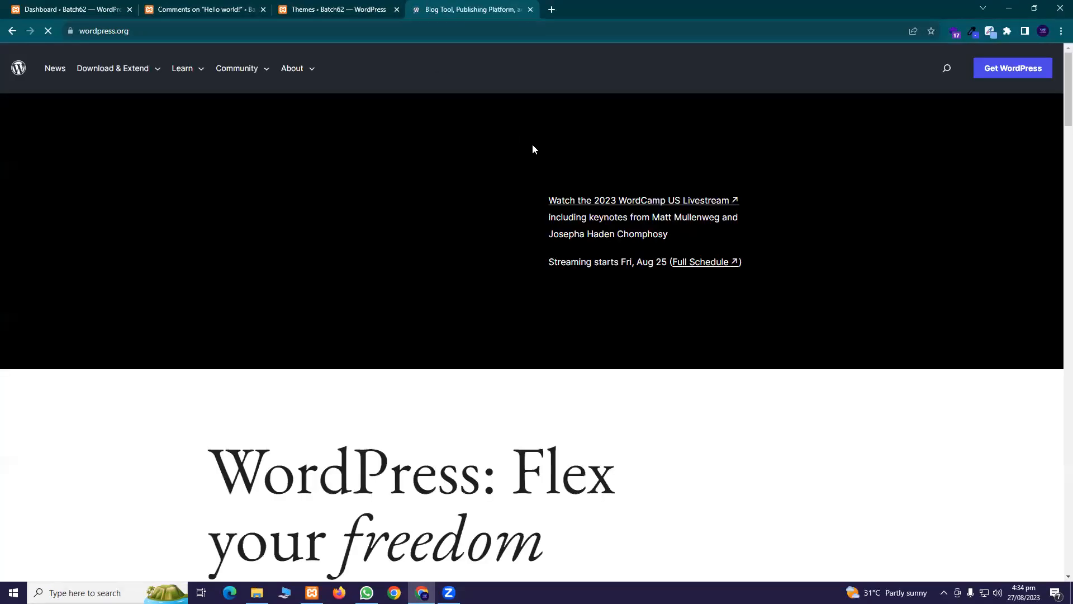
mouse_move(144, 74)
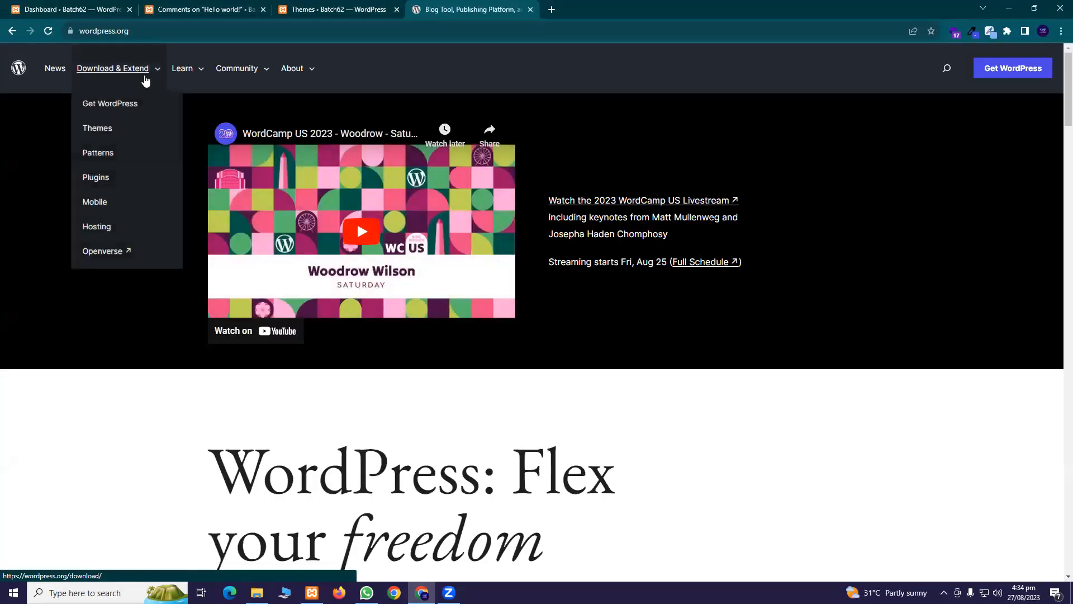
left_click(118, 127)
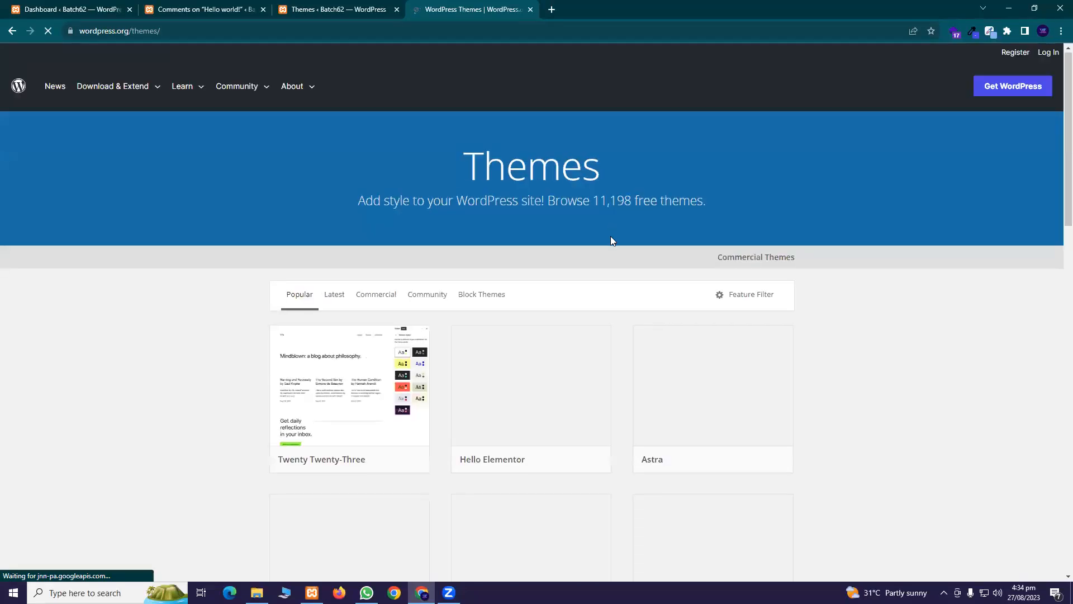
scroll(611, 237, "down", 10)
scroll(612, 246, "down", 5)
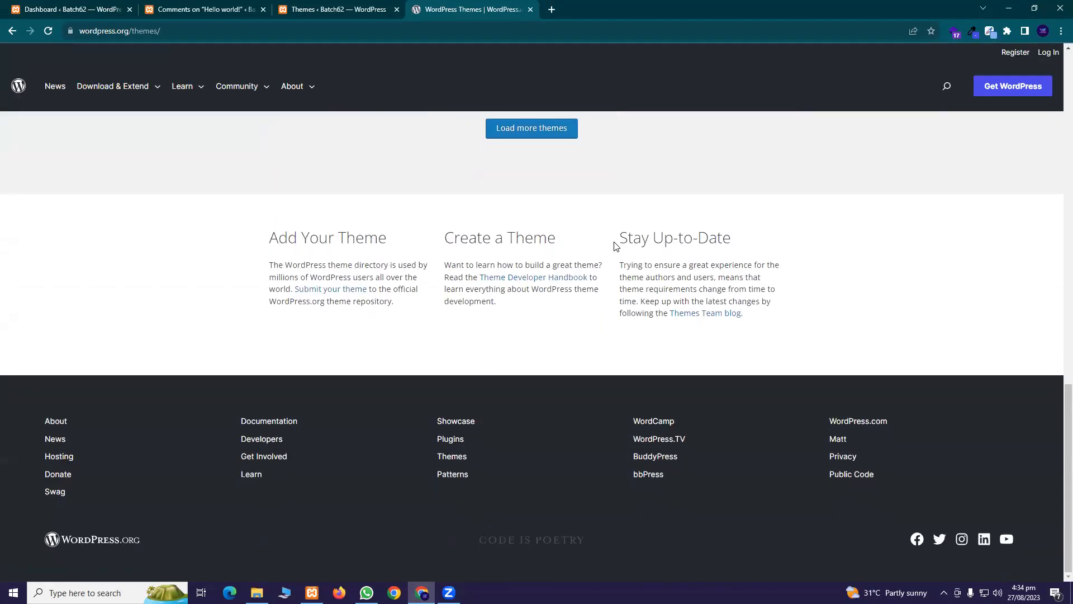
scroll(613, 244, "up", 15)
scroll(589, 271, "down", 10)
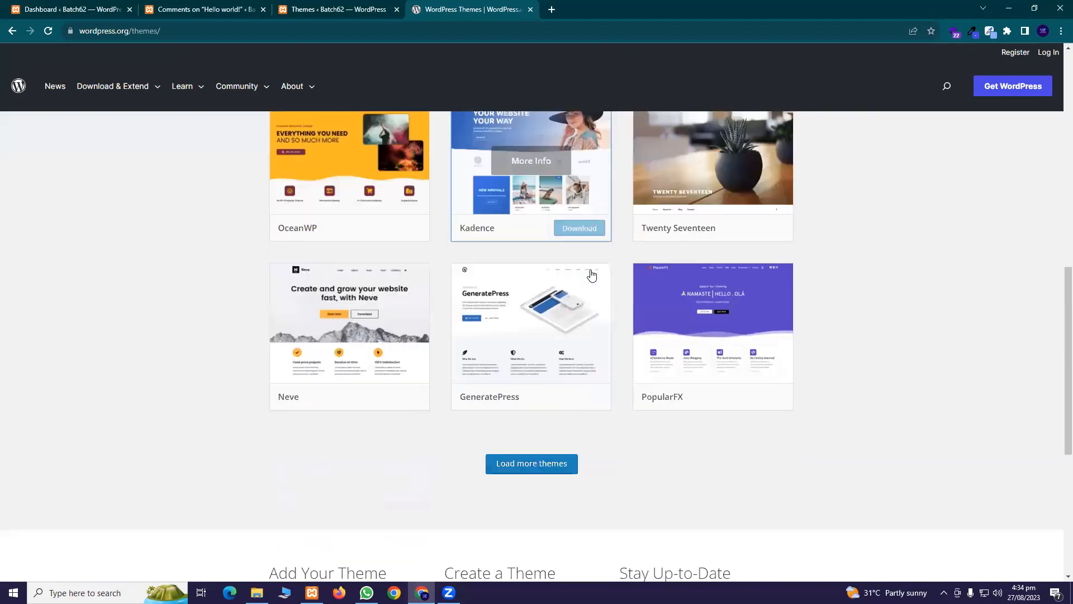
left_click(322, 10)
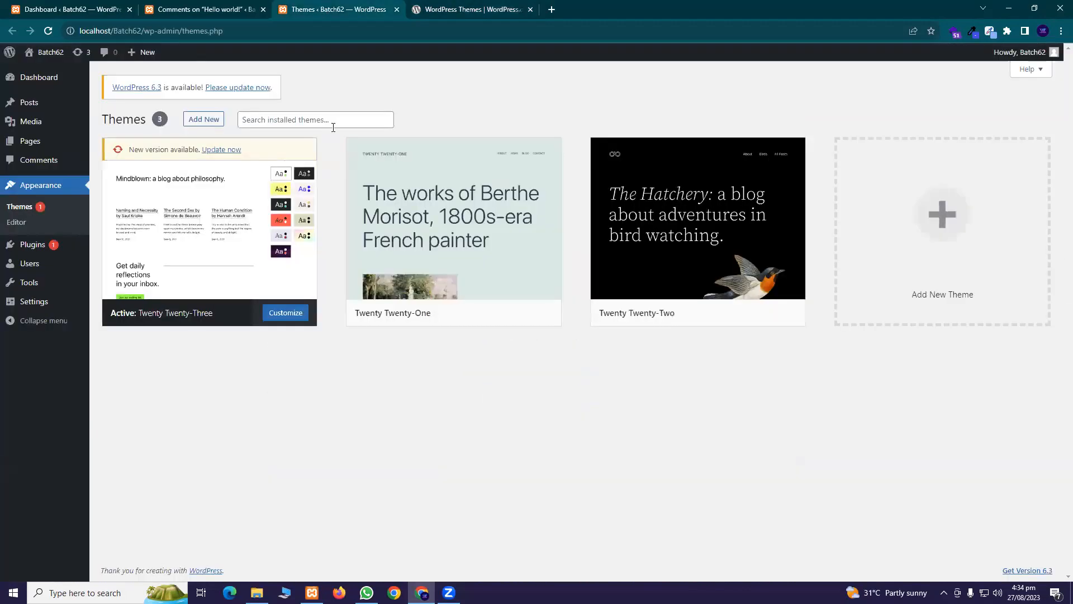
From Appearance > Themes, choose Add New and scroll through the Popular theme grid
left_click(462, 8)
left_click(322, 8)
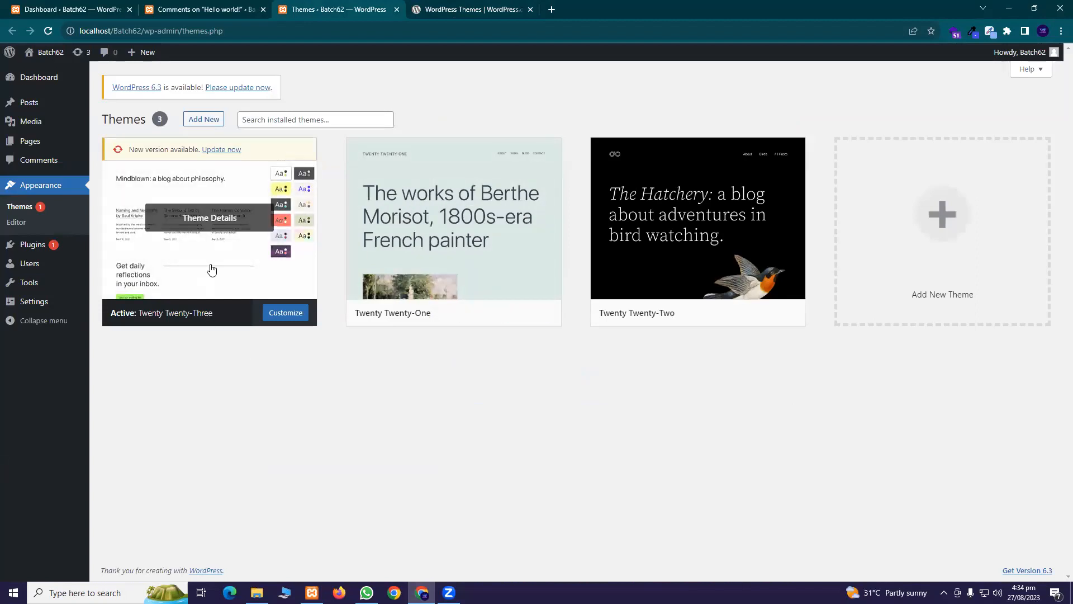
left_click(203, 119)
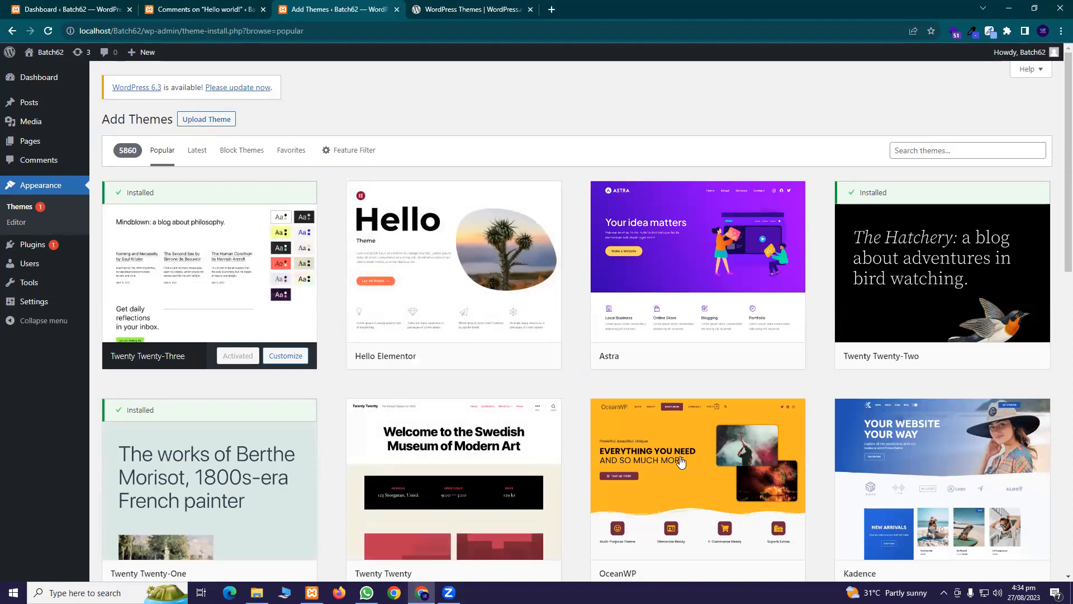
scroll(547, 302, "down", 8)
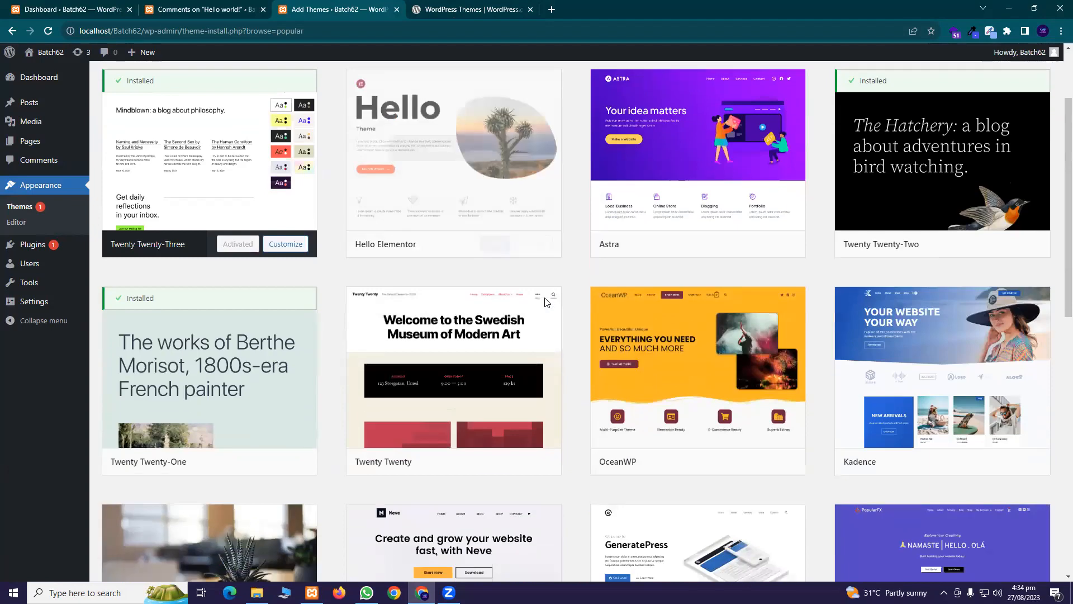
scroll(540, 307, "down", 6)
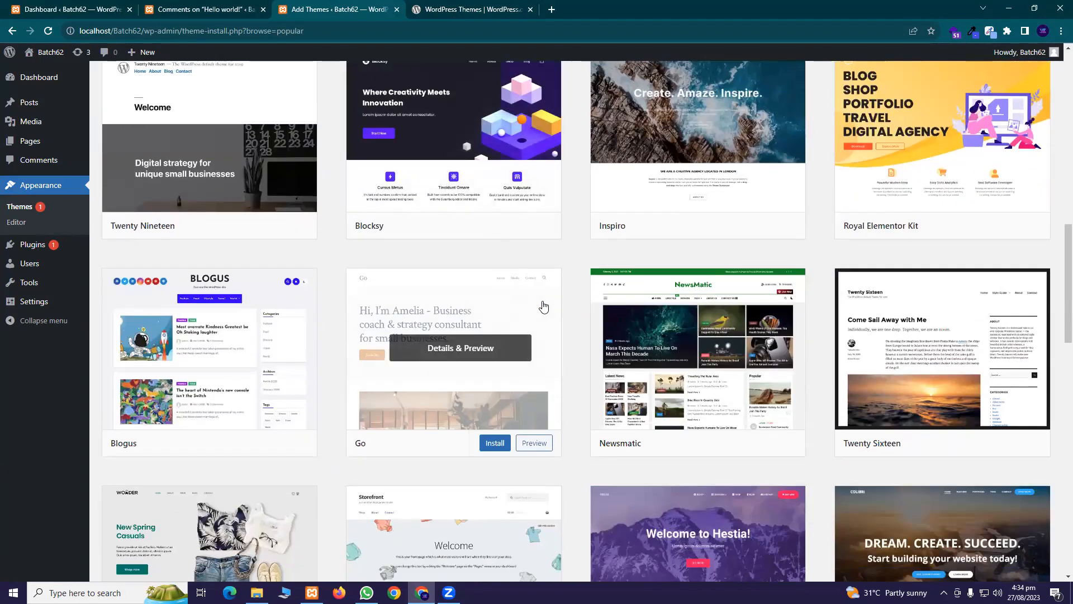
scroll(542, 302, "down", 3)
scroll(540, 296, "down", 3)
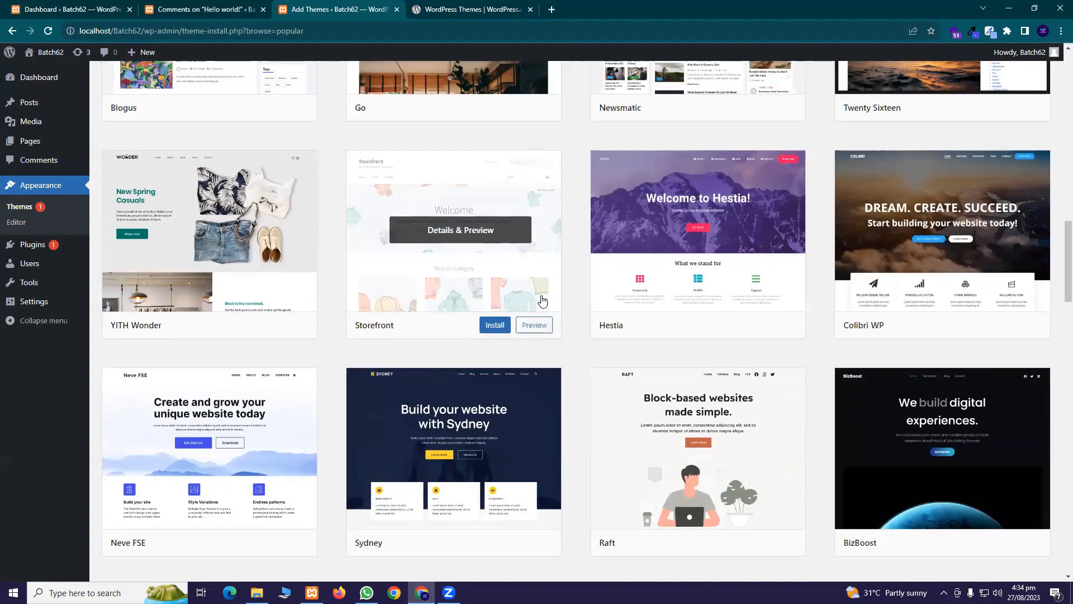
scroll(544, 300, "down", 3)
scroll(544, 299, "up", 20)
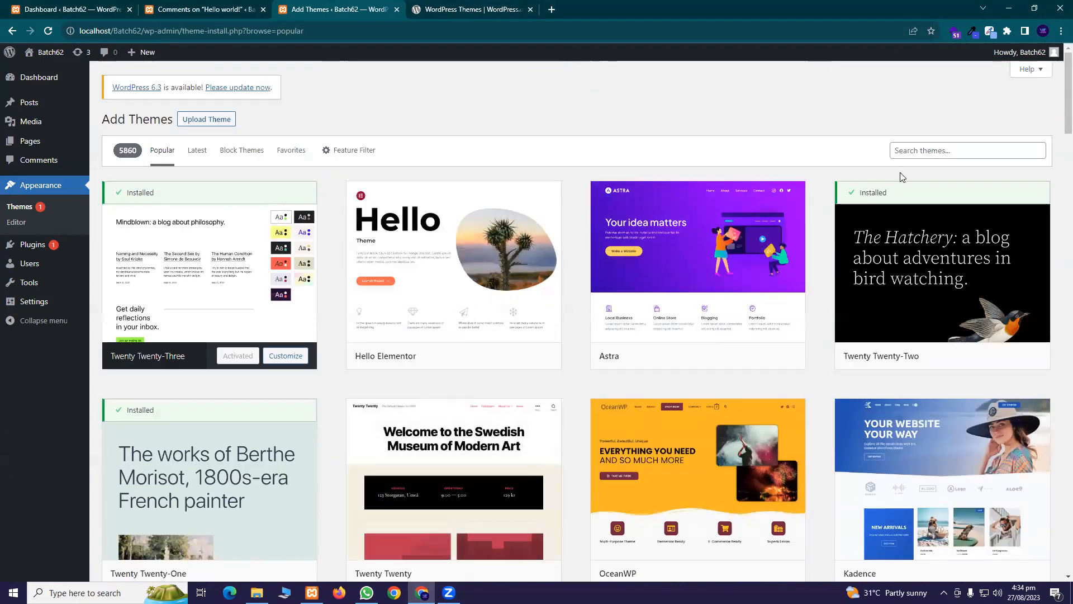
left_click(905, 152)
Search the theme catalogue for 'news', then clear the query to list all 5917 themes
type("th")
key("BackSpace")
key("BackSpace")
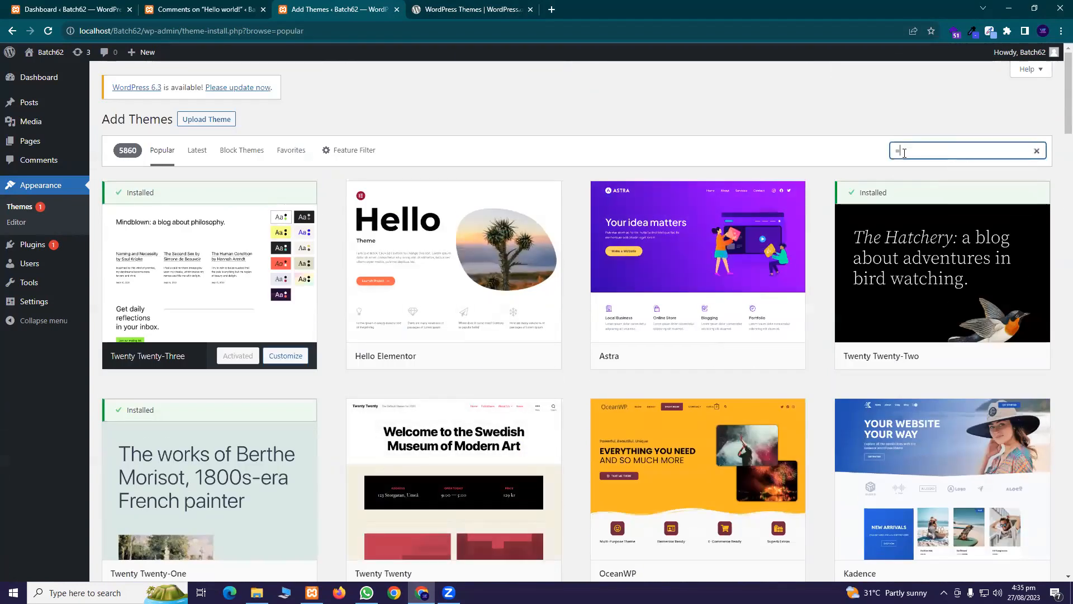
type("news")
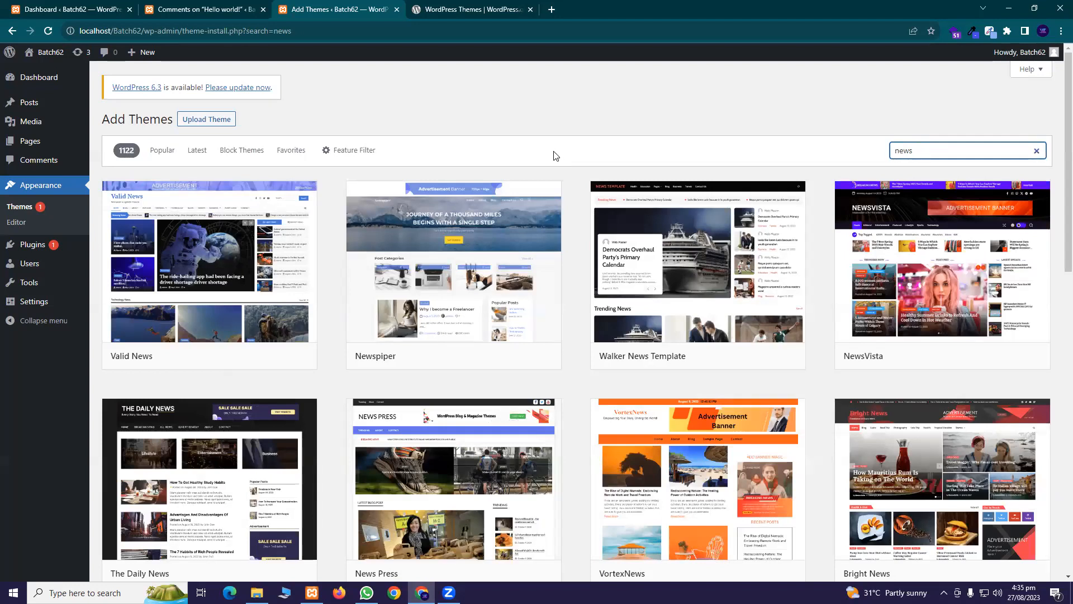
key("BackSpace")
key("BackSpace")
key("BackSpace")
key("BackSpace")
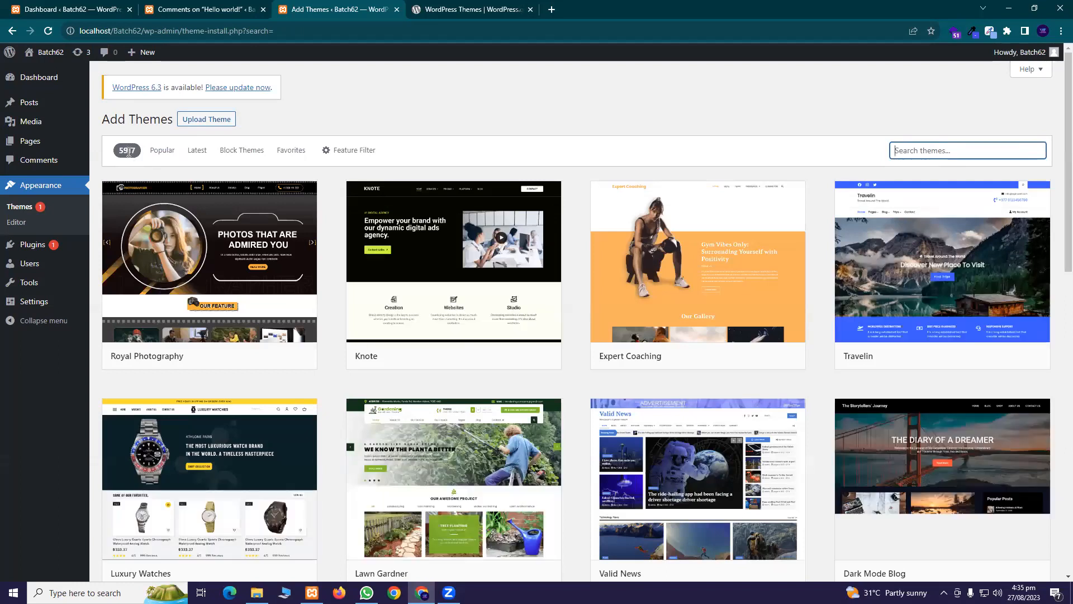
mouse_move(455, 325)
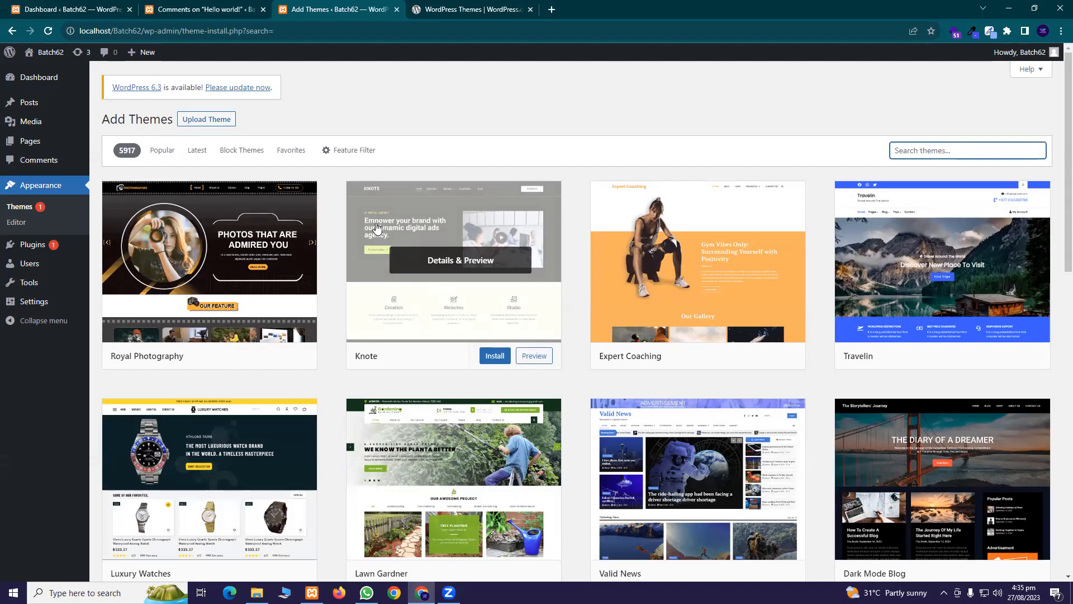
left_click(599, 460)
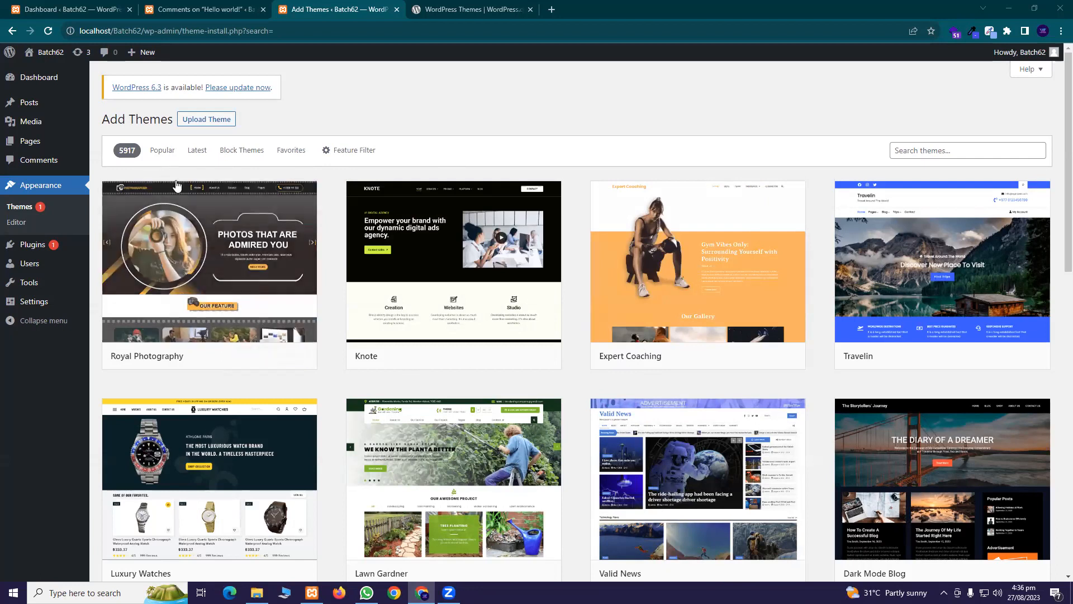
Cycle through the Latest, Block Themes, Favorites and Feature Filter listings, ending back on Popular
left_click(156, 159)
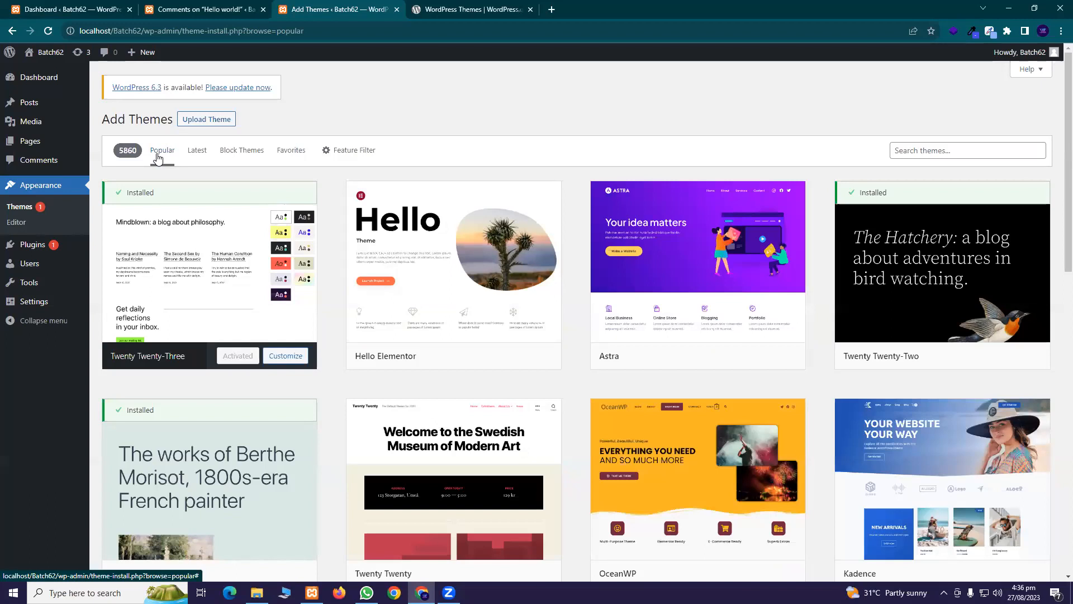
left_click(195, 156)
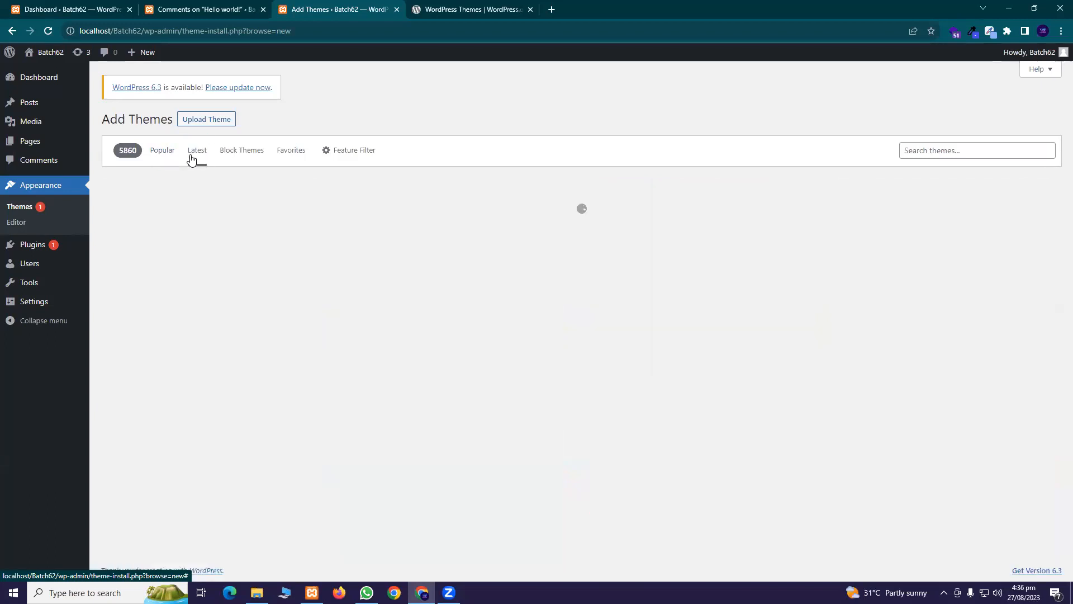
left_click(229, 159)
left_click(295, 161)
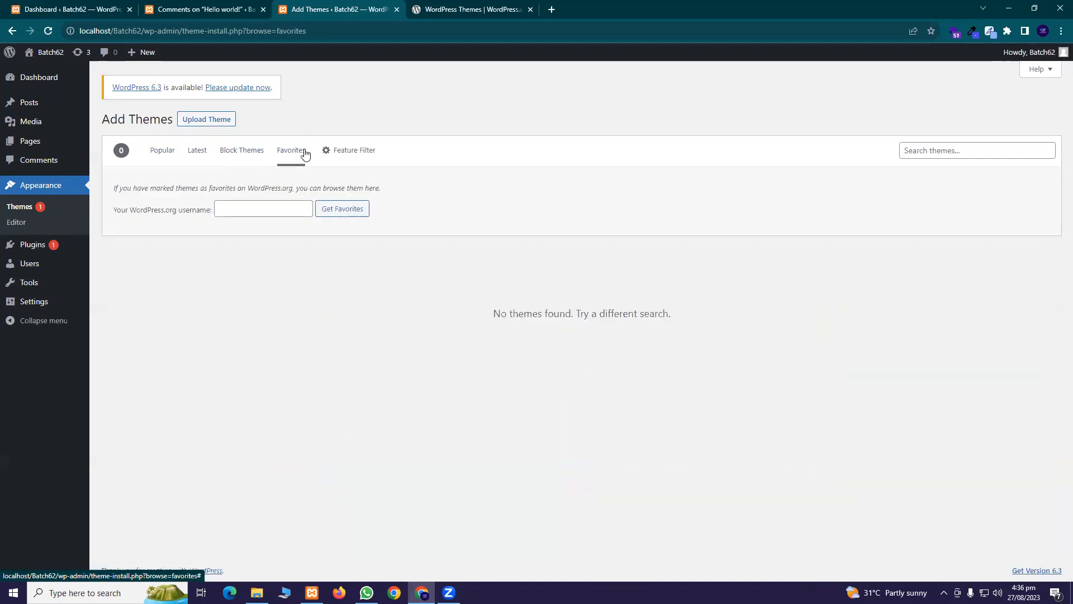
left_click(352, 162)
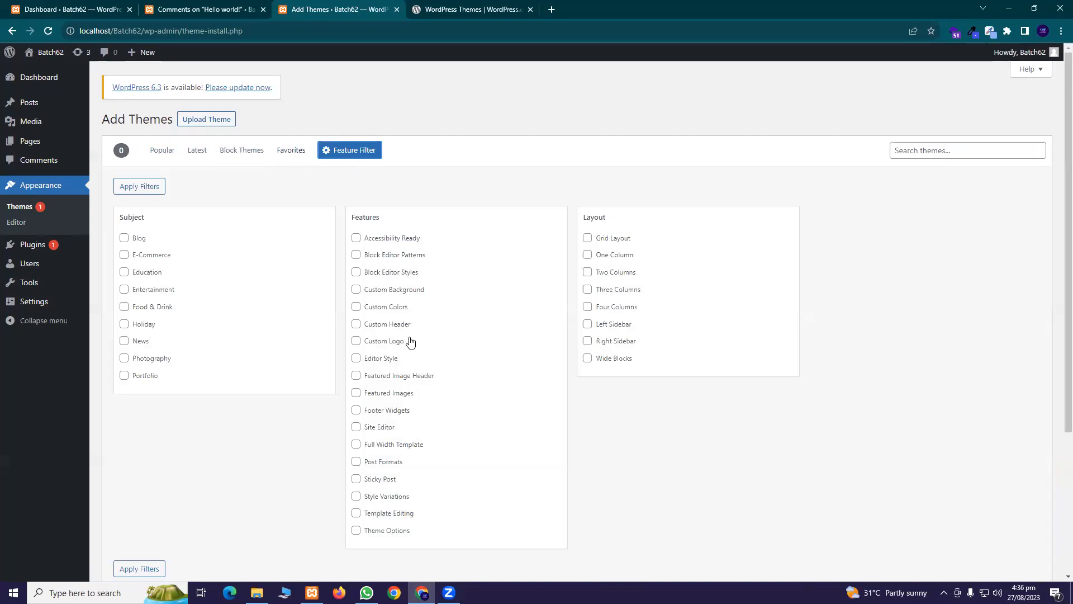
left_click(162, 158)
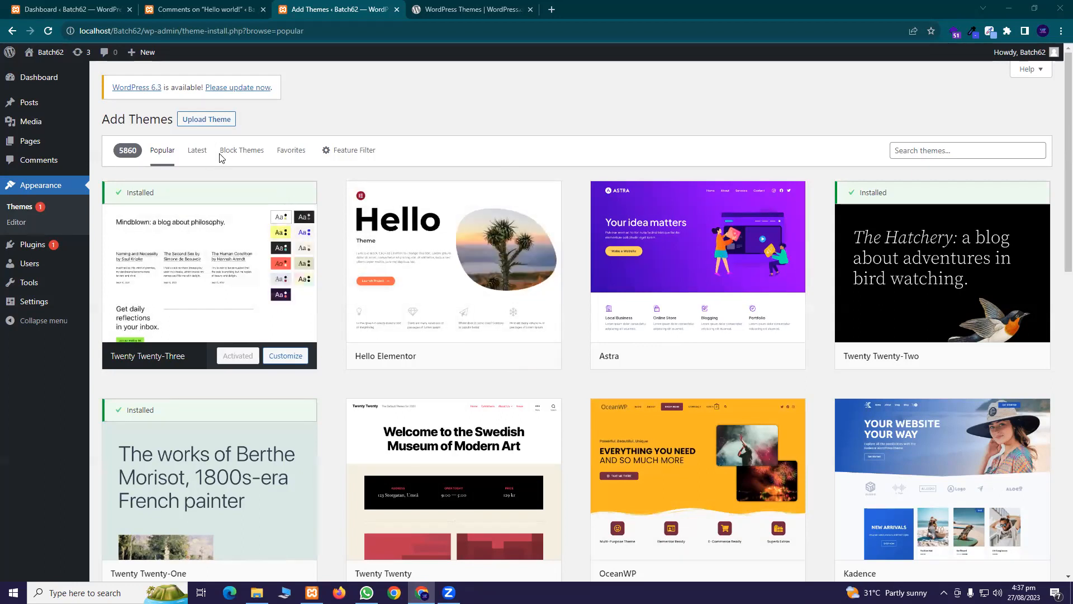
Open Appearance > Themes from the sidebar and choose Add New
mouse_move(32, 147)
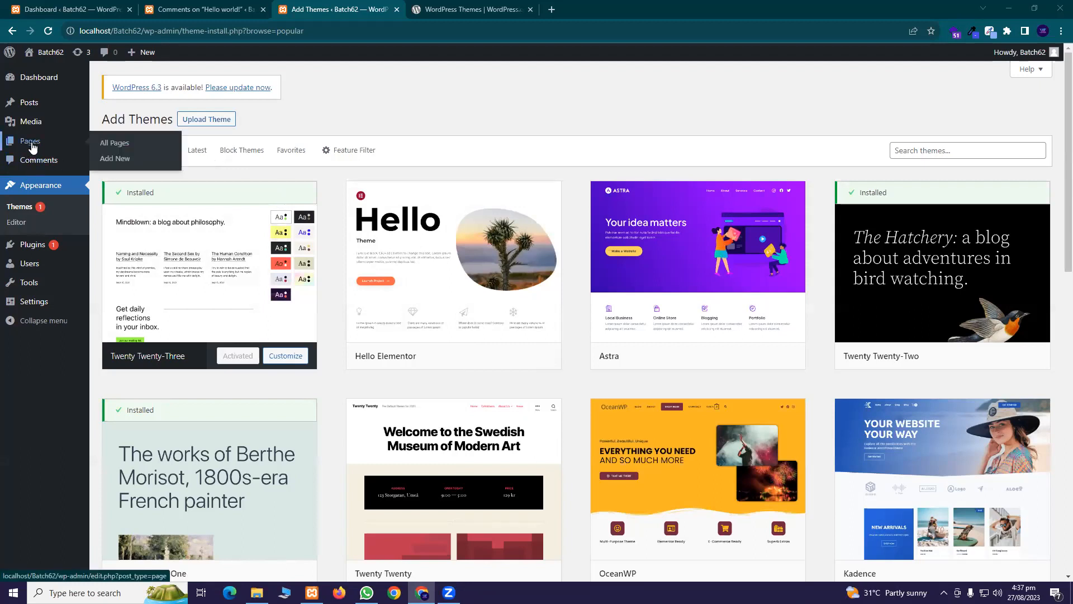
mouse_move(48, 107)
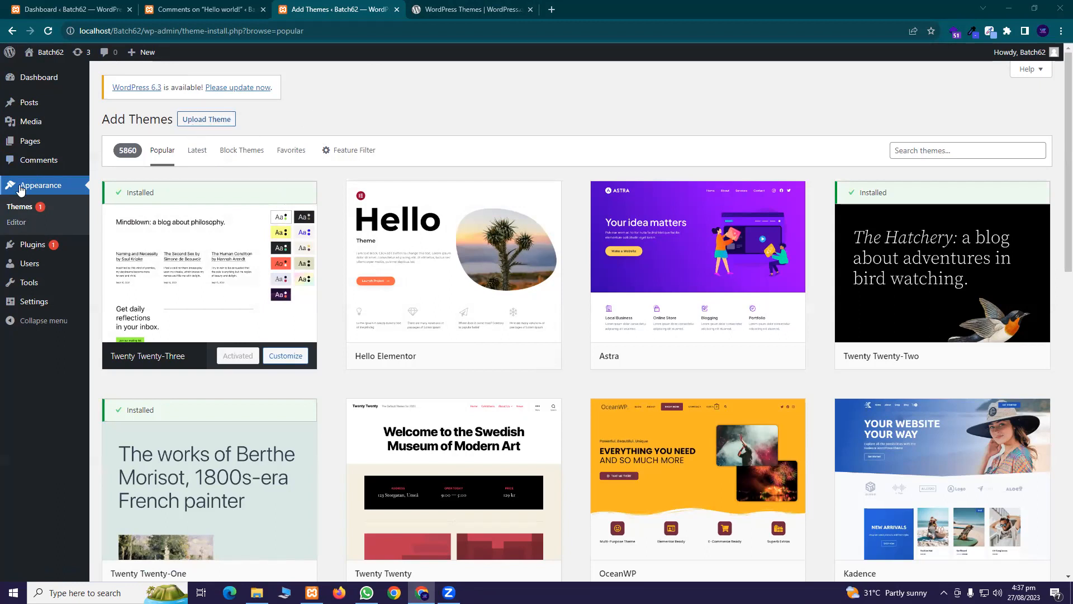
left_click(46, 208)
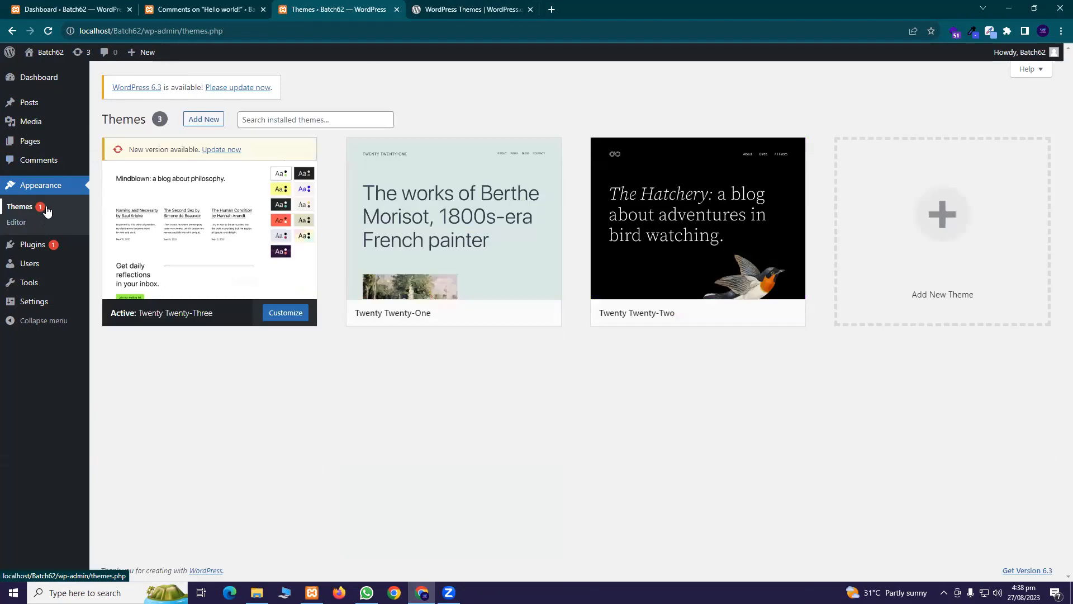
left_click(199, 121)
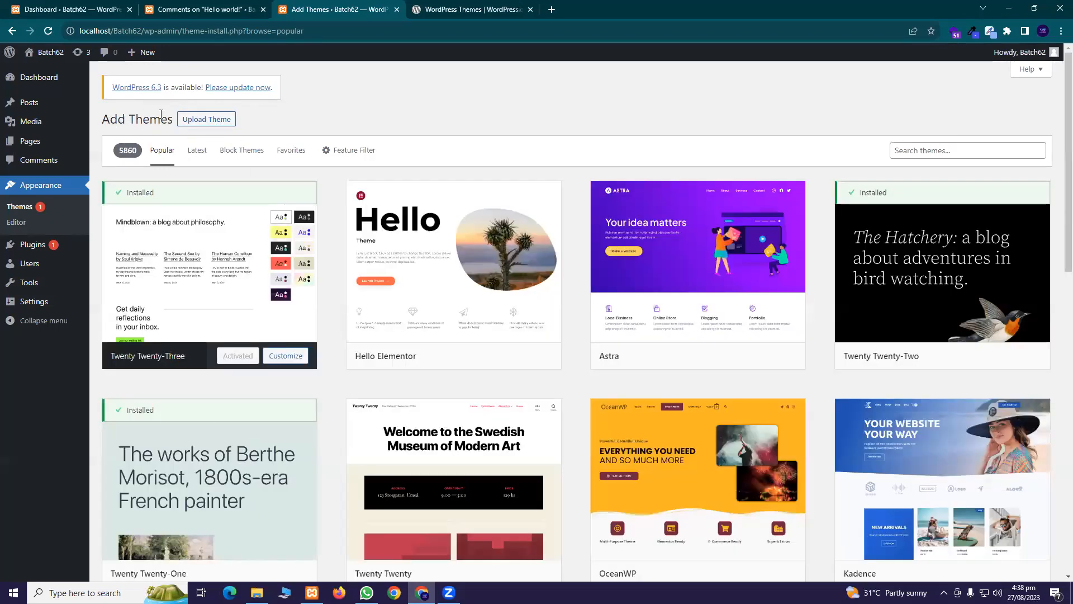
Reveal the Upload Theme panel for installing a theme from a .zip file
left_click_drag(109, 119, 161, 121)
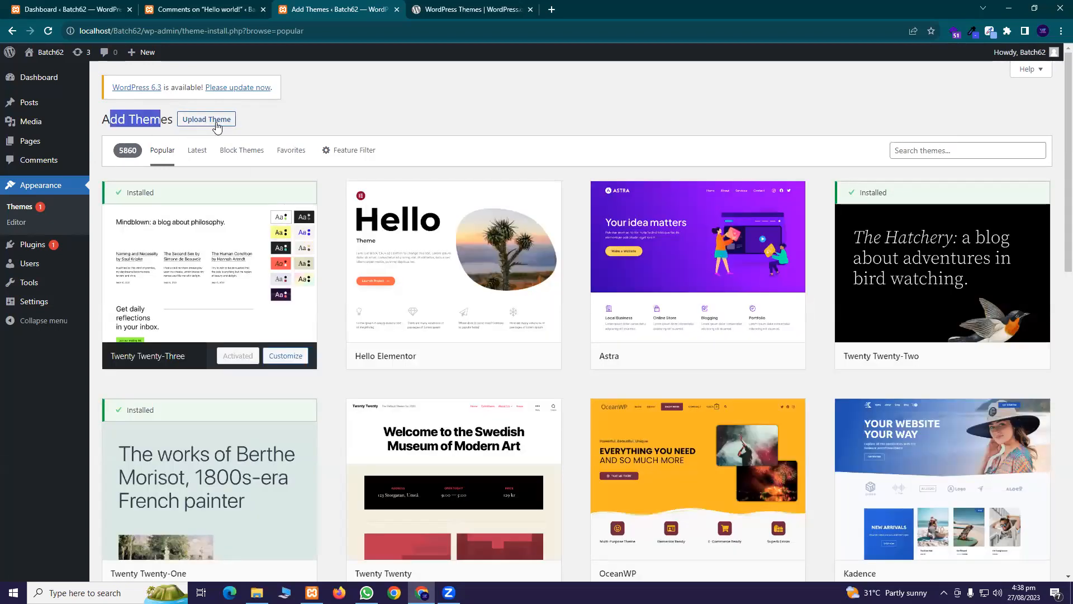
left_click(217, 121)
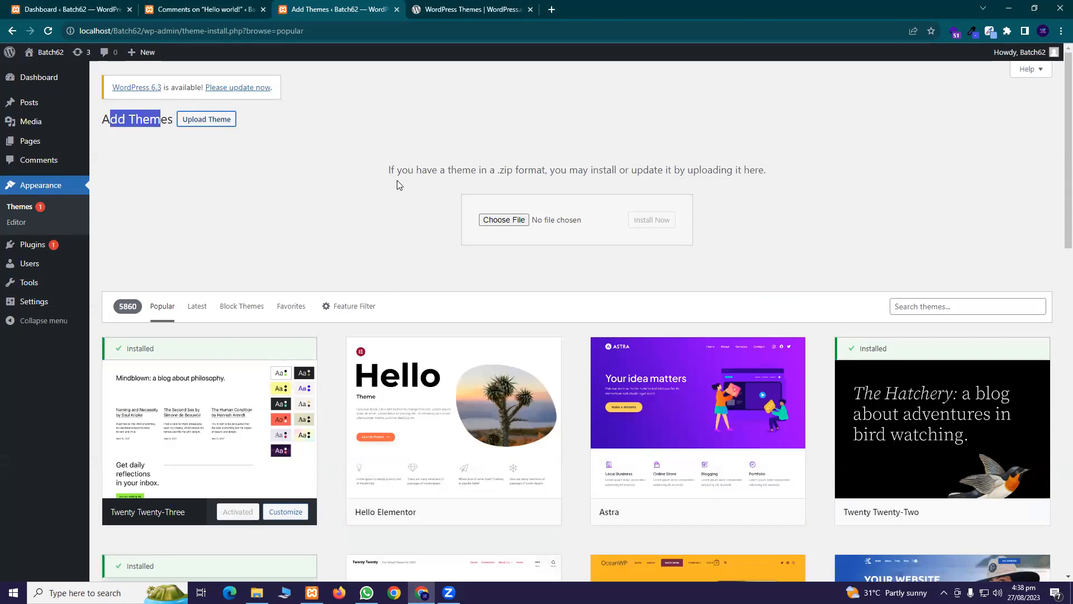
left_click_drag(389, 171, 440, 170)
left_click_drag(650, 162, 811, 166)
left_click(545, 210)
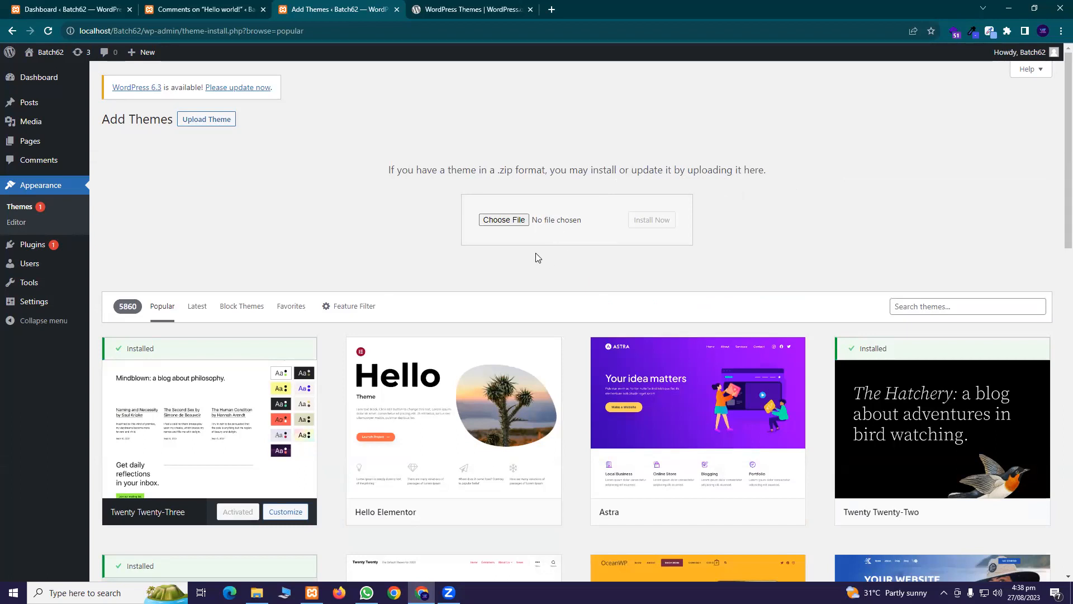
Switch to the WordPress.org Themes directory tab and scroll its 11,198-theme listing
left_click(462, 8)
scroll(473, 235, "up", 15)
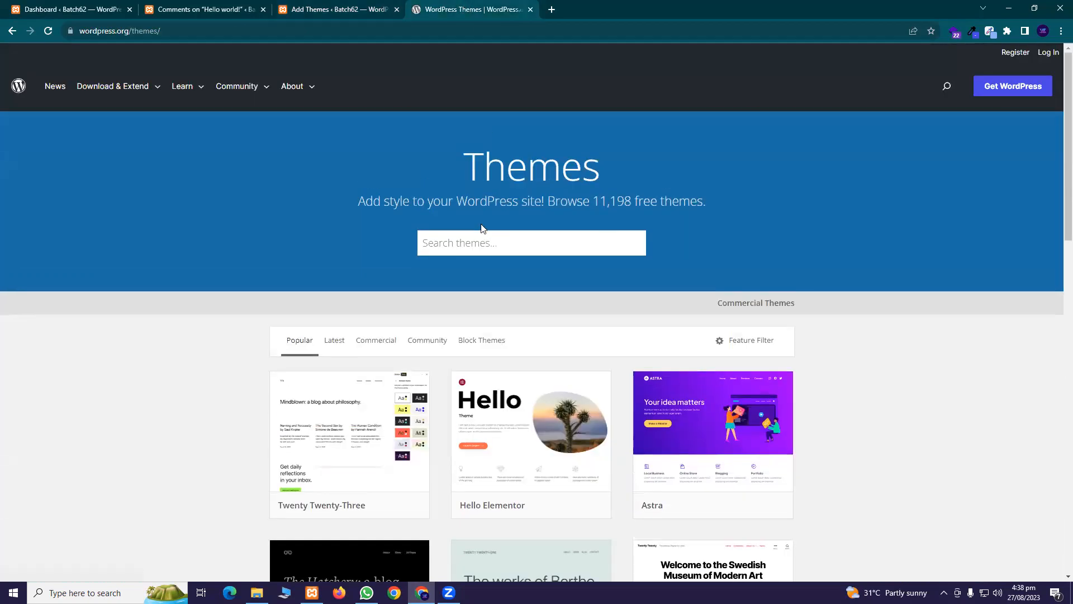
scroll(483, 228, "down", 5)
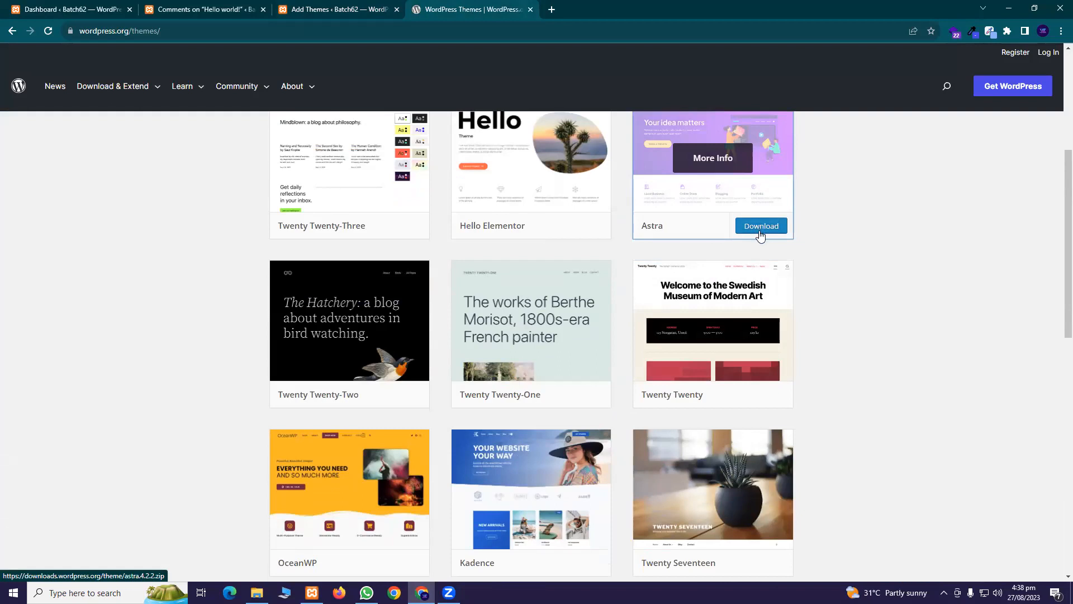
On the Add Themes tab, install Hello Elementor from the Popular grid and wait for Activate
left_click(380, 7)
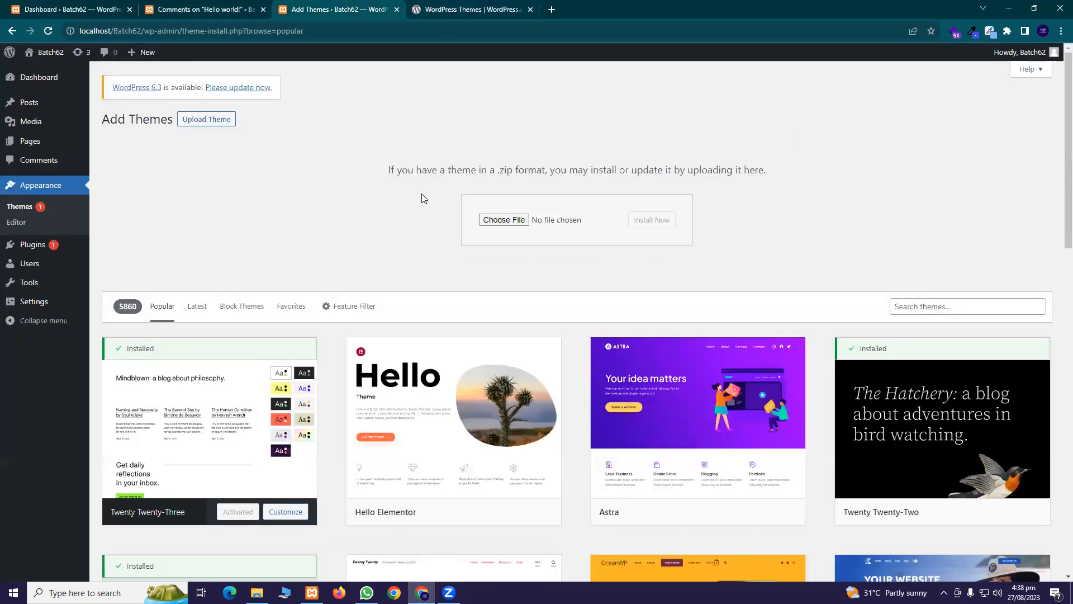
scroll(539, 317, "down", 2)
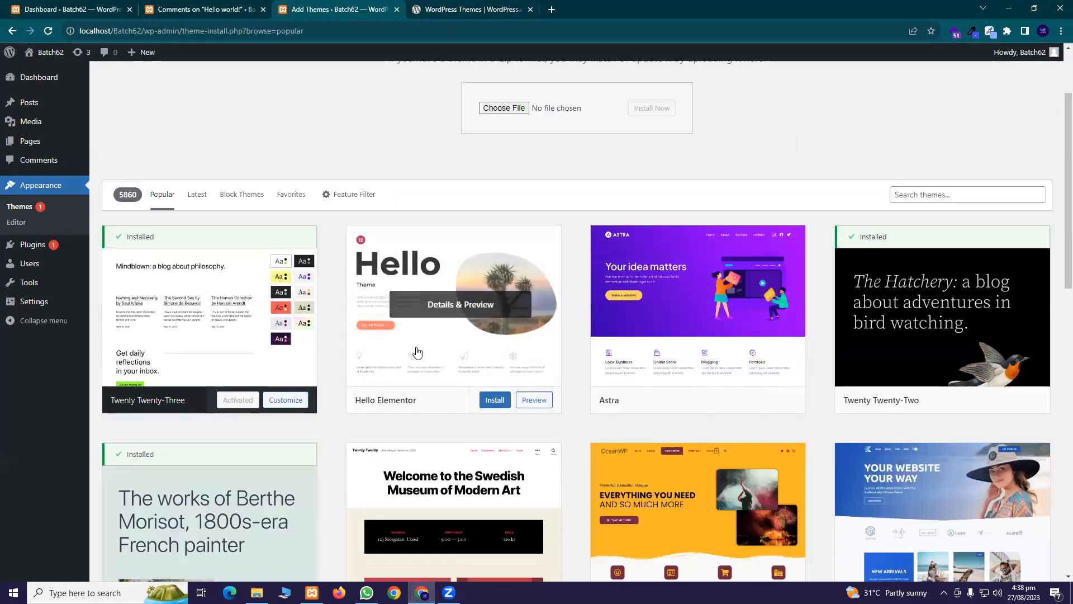
scroll(522, 331, "down", 3)
mouse_move(481, 196)
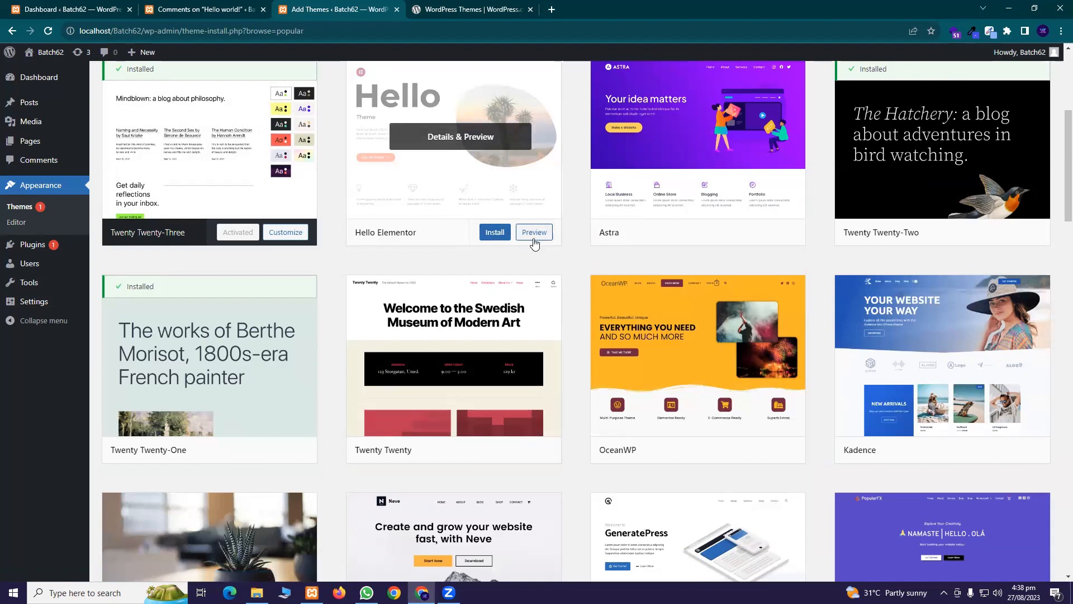
left_click(495, 236)
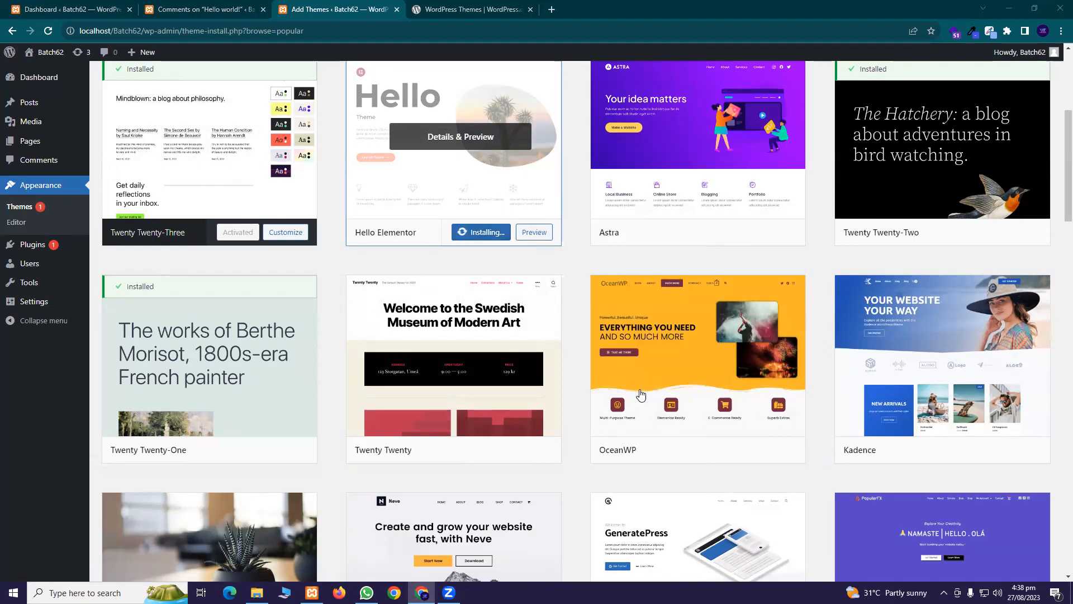
mouse_move(614, 300)
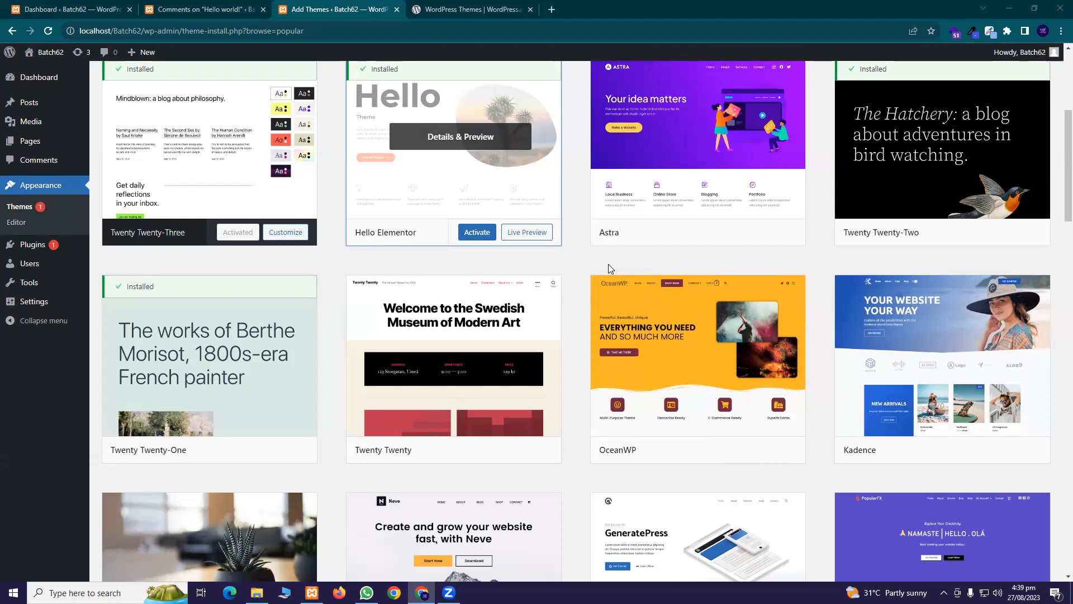
scroll(609, 265, "up", 3)
scroll(611, 268, "down", 3)
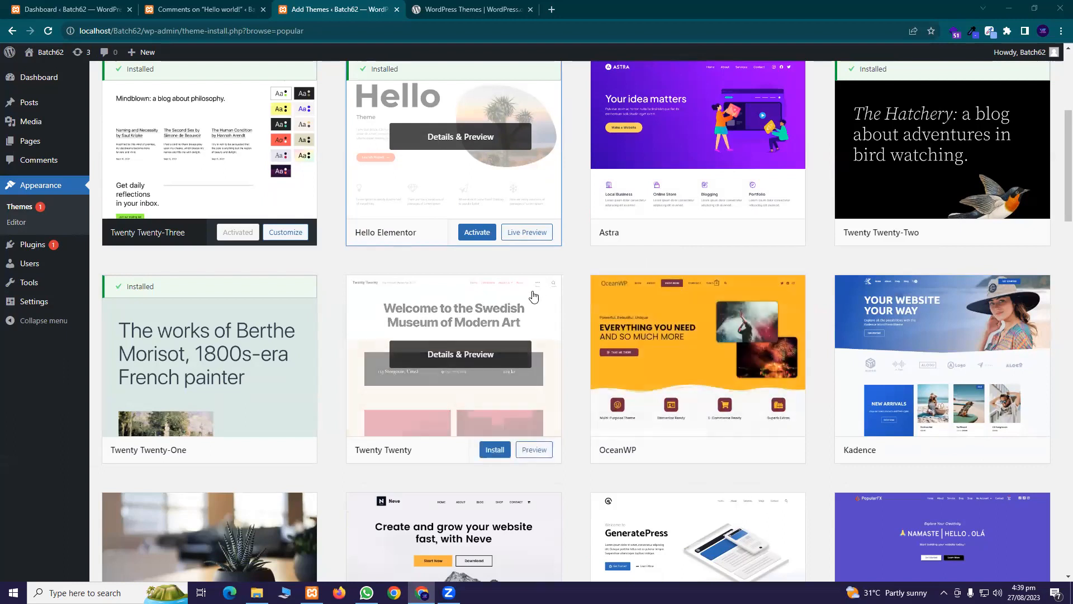
scroll(534, 296, "up", 3)
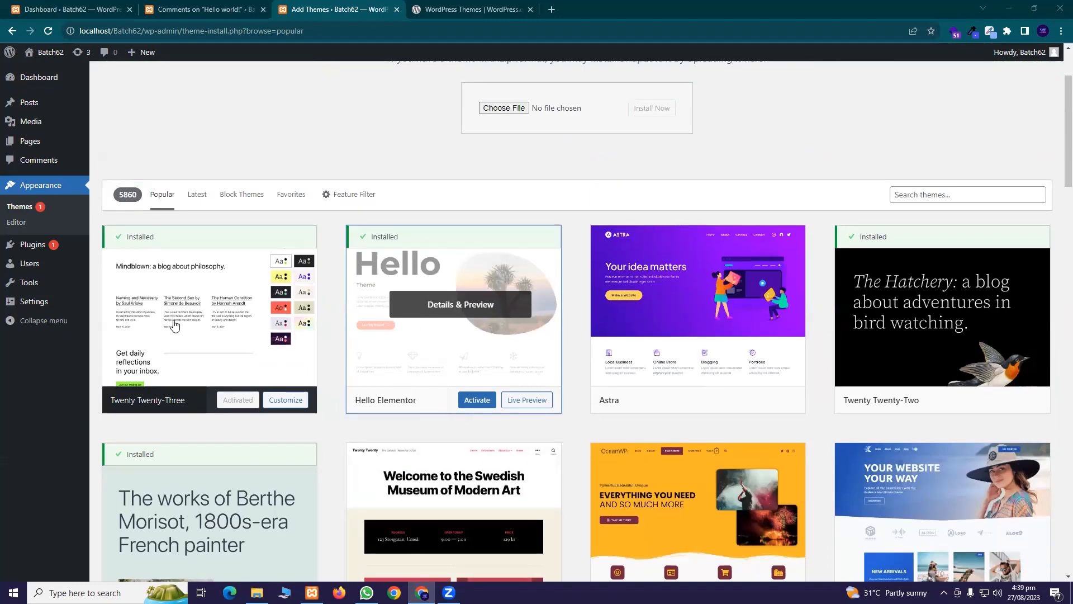
scroll(505, 344, "down", 2)
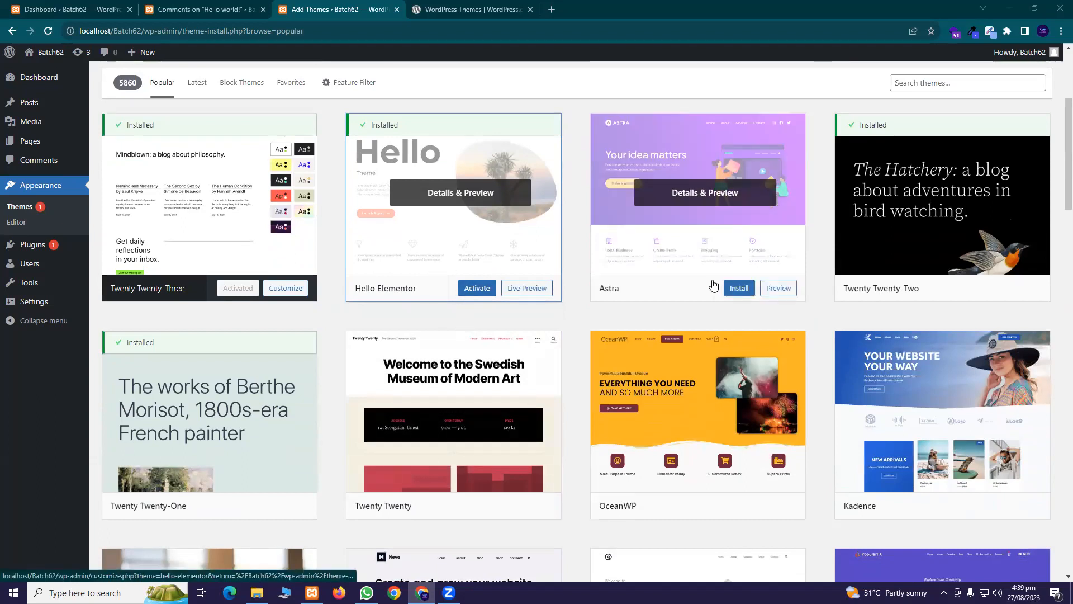
Activate the newly installed Hello Elementor theme
left_click(478, 295)
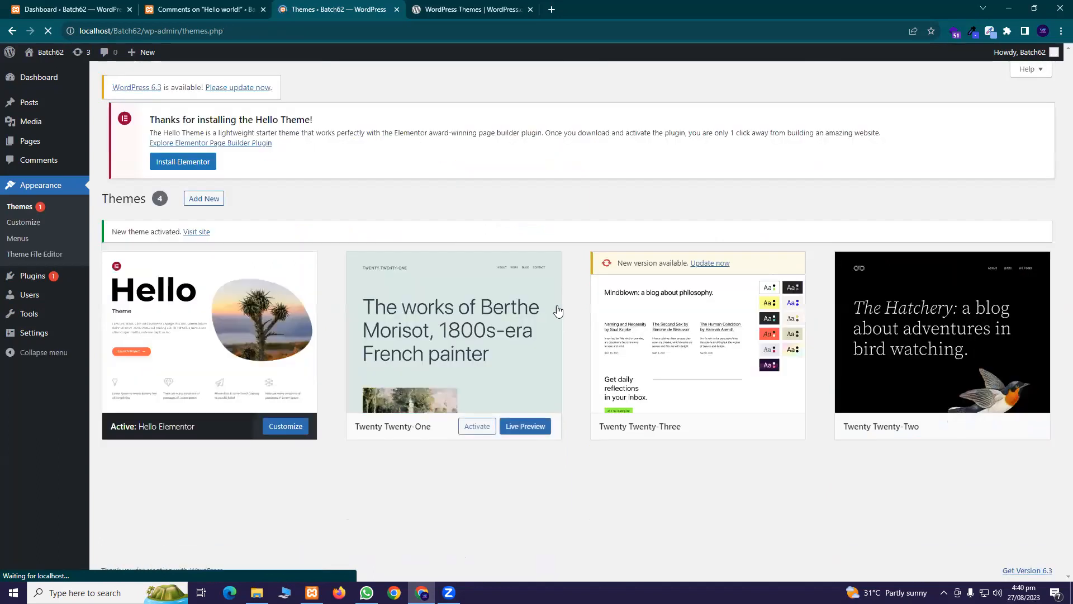
scroll(294, 231, "down", 1)
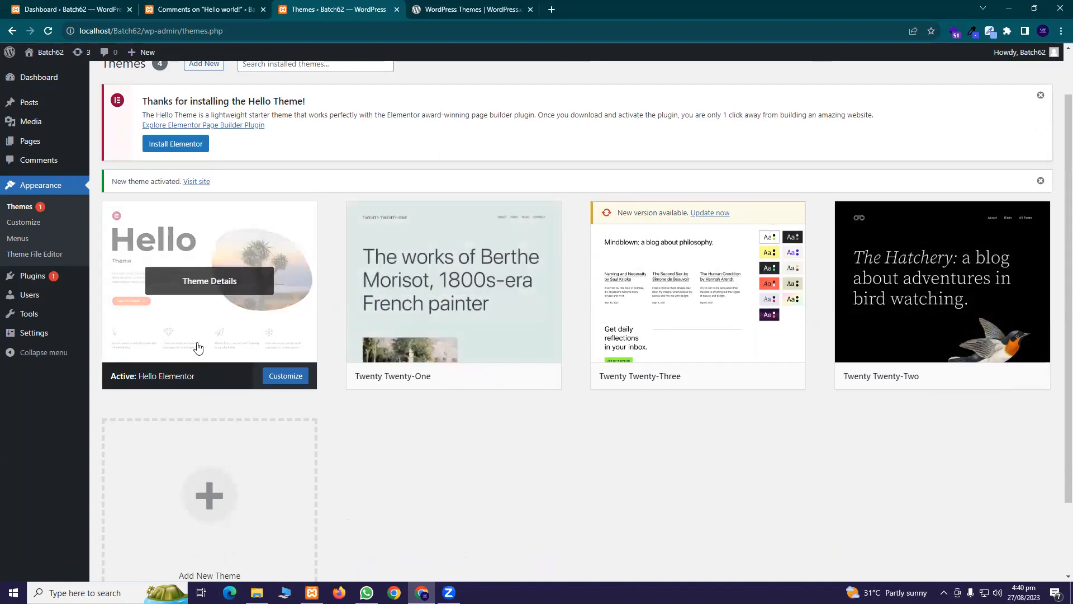
right_click(231, 335)
right_click(145, 335)
left_click(568, 500)
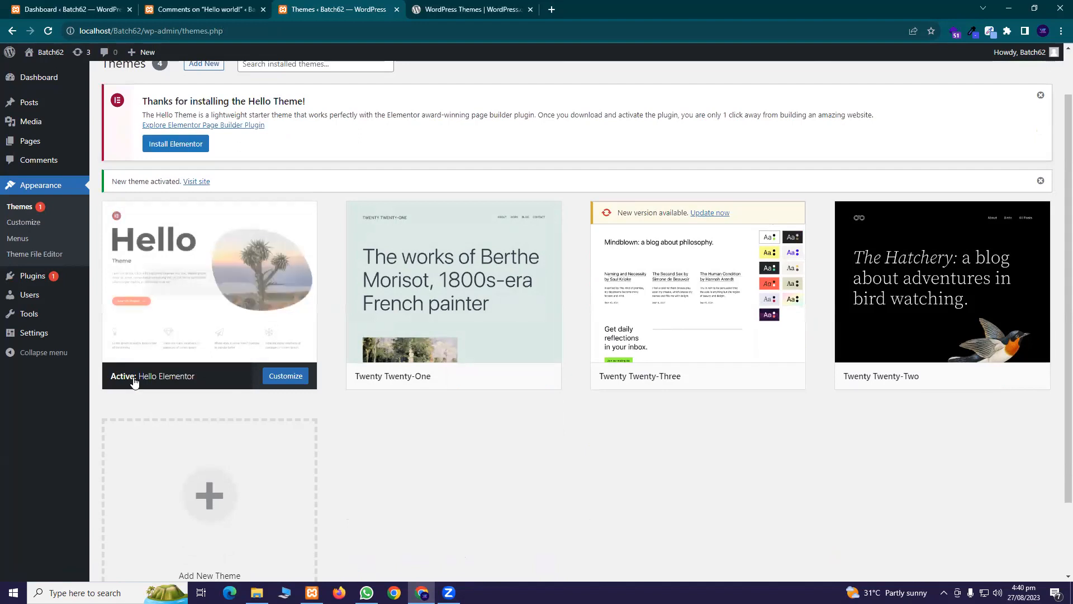
View and close Hello Elementor's Theme Details, then switch to the Dashboard tab
left_click(113, 381)
left_click(113, 378)
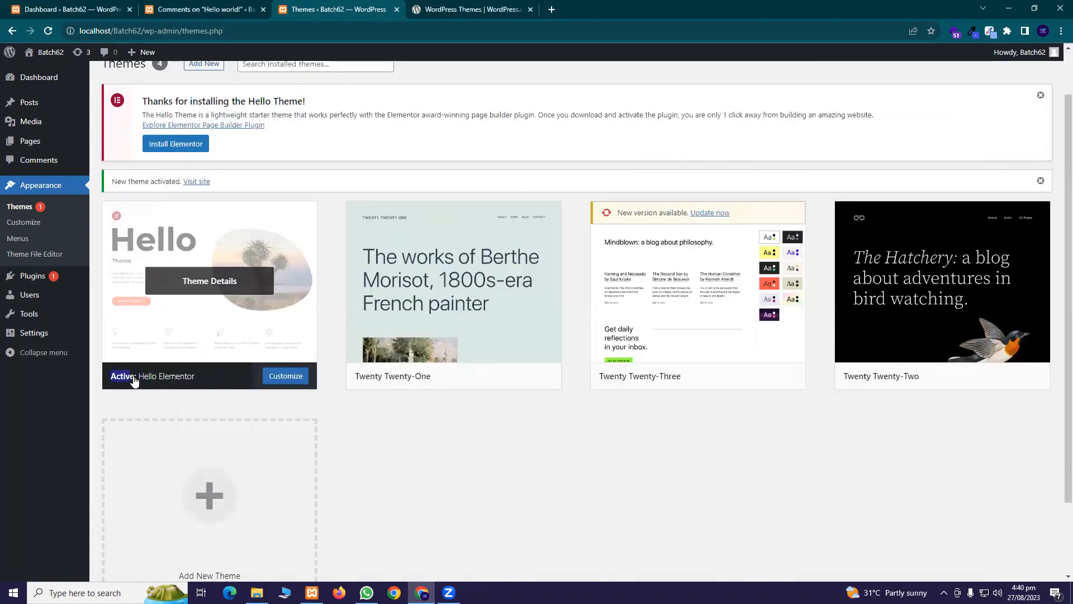
left_click(125, 381)
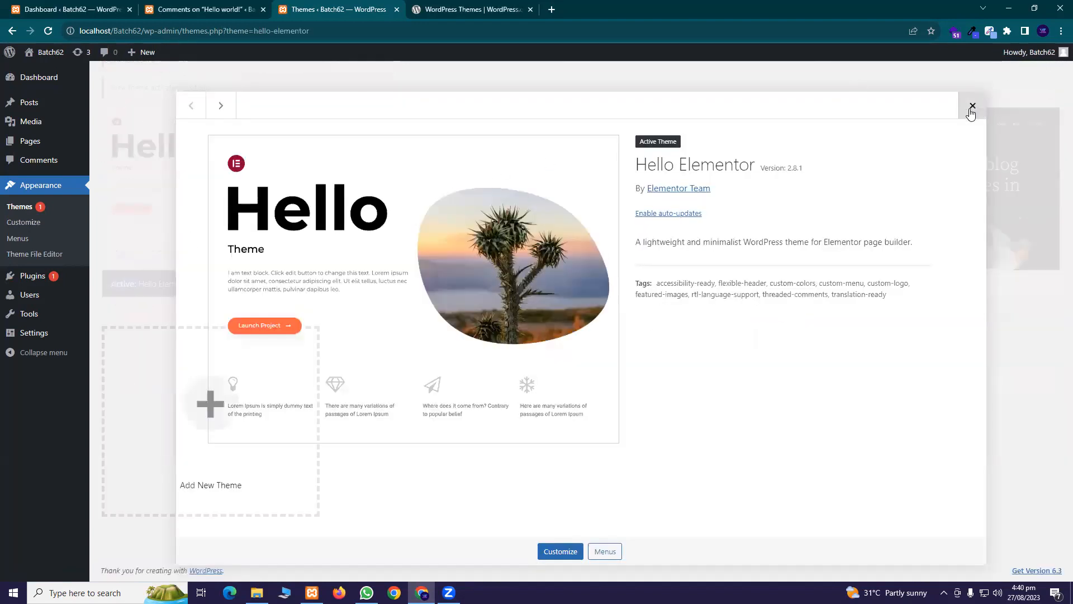
left_click(972, 105)
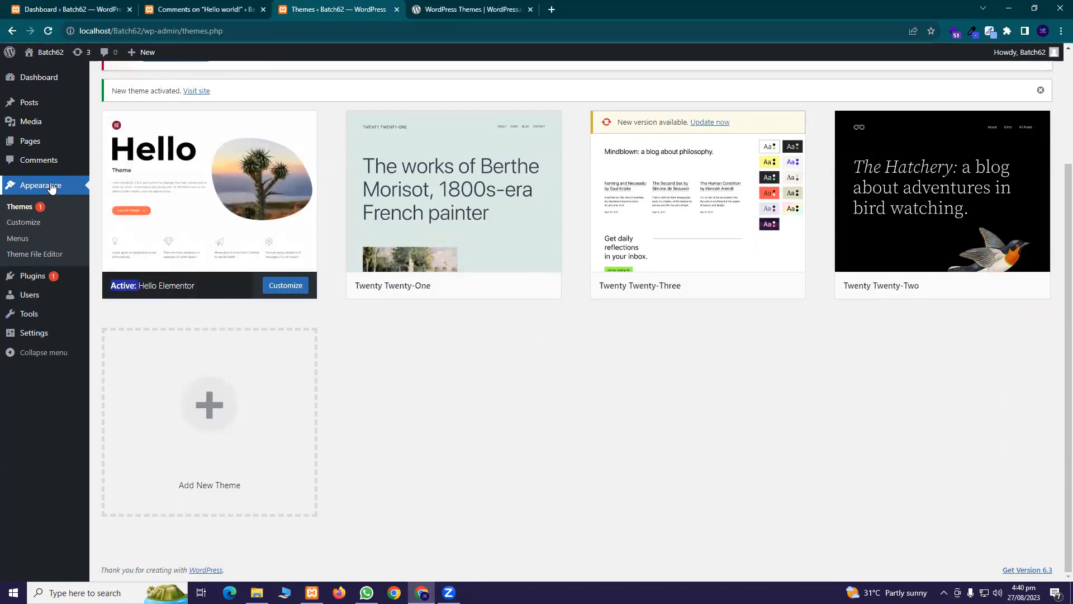
left_click(33, 12)
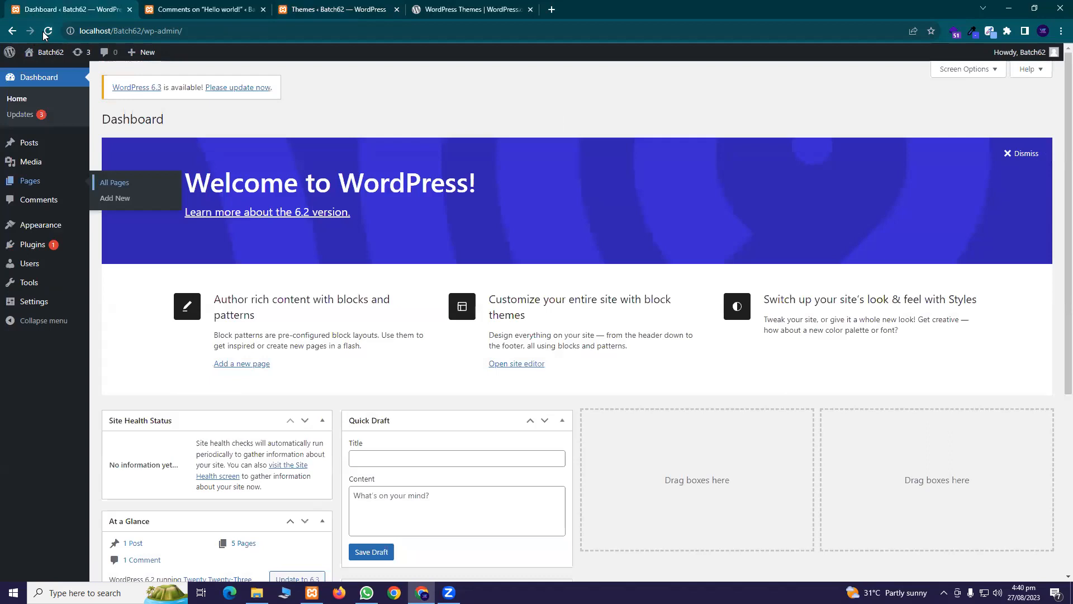
Reload the Dashboard to show the Hello theme notice, then go back to Add Themes
left_click(48, 31)
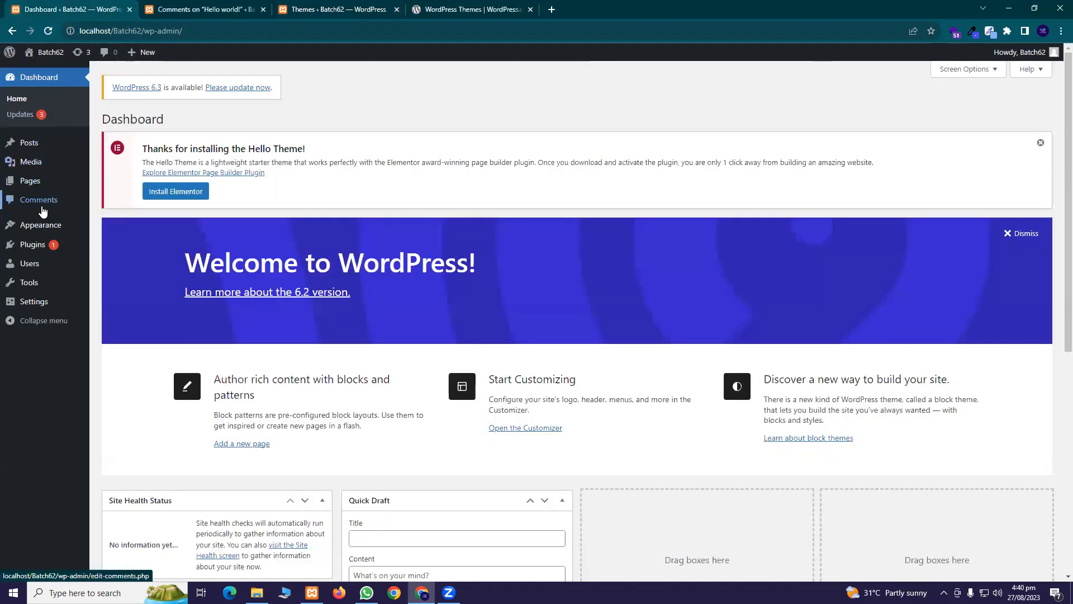
mouse_move(44, 231)
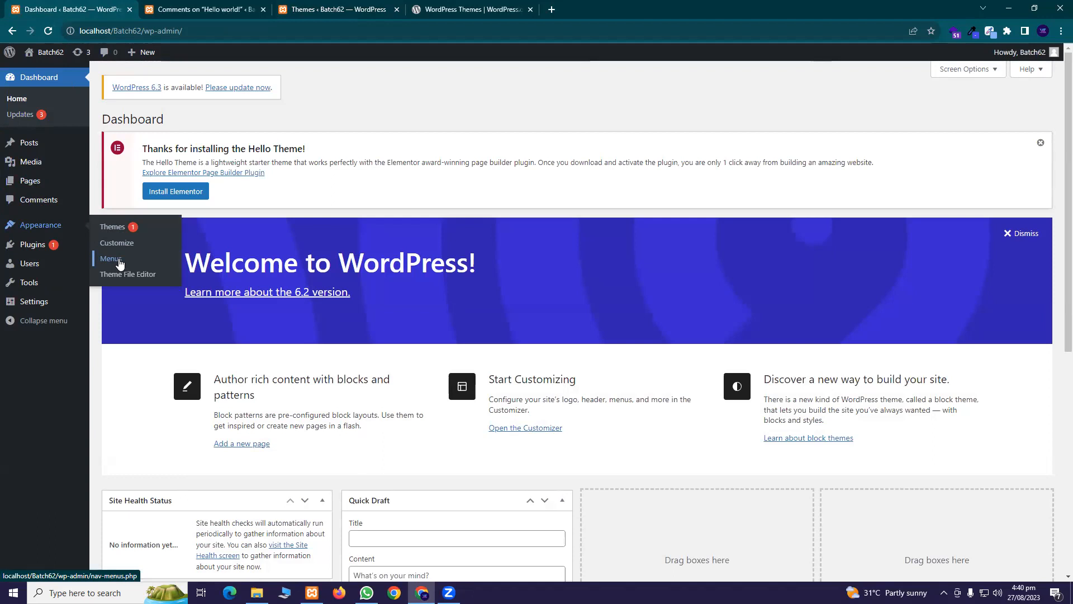
left_click(197, 9)
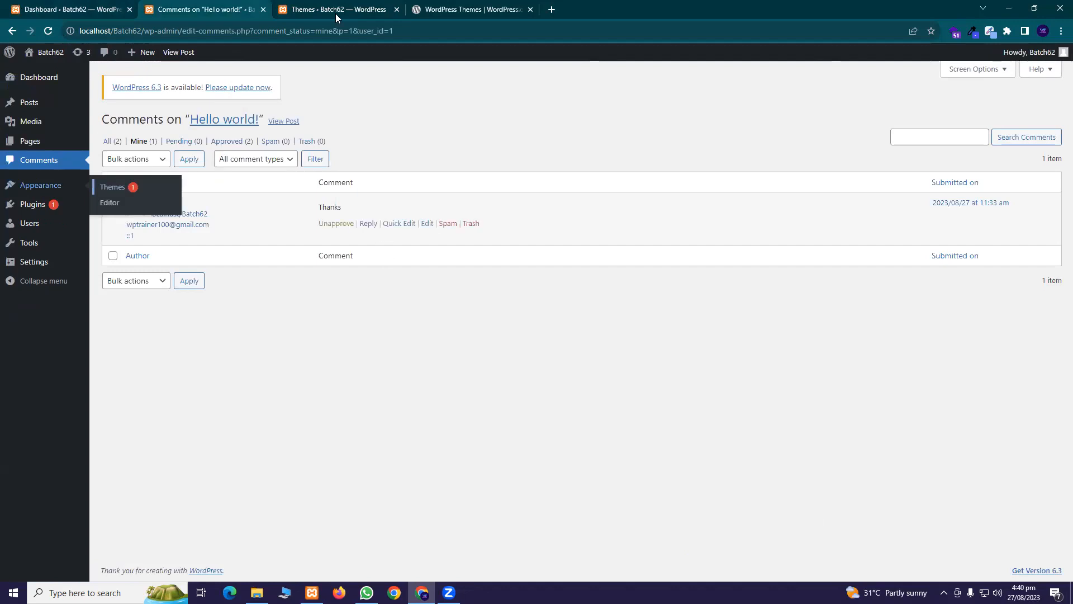
left_click(338, 12)
scroll(256, 311, "up", 2)
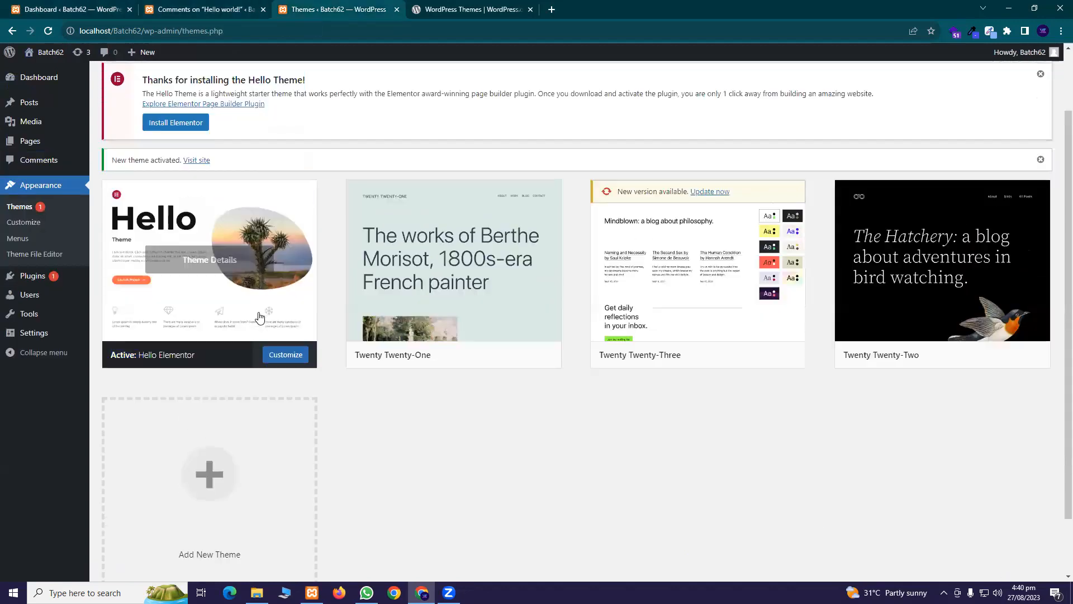
scroll(253, 314, "down", 2)
scroll(249, 311, "up", 3)
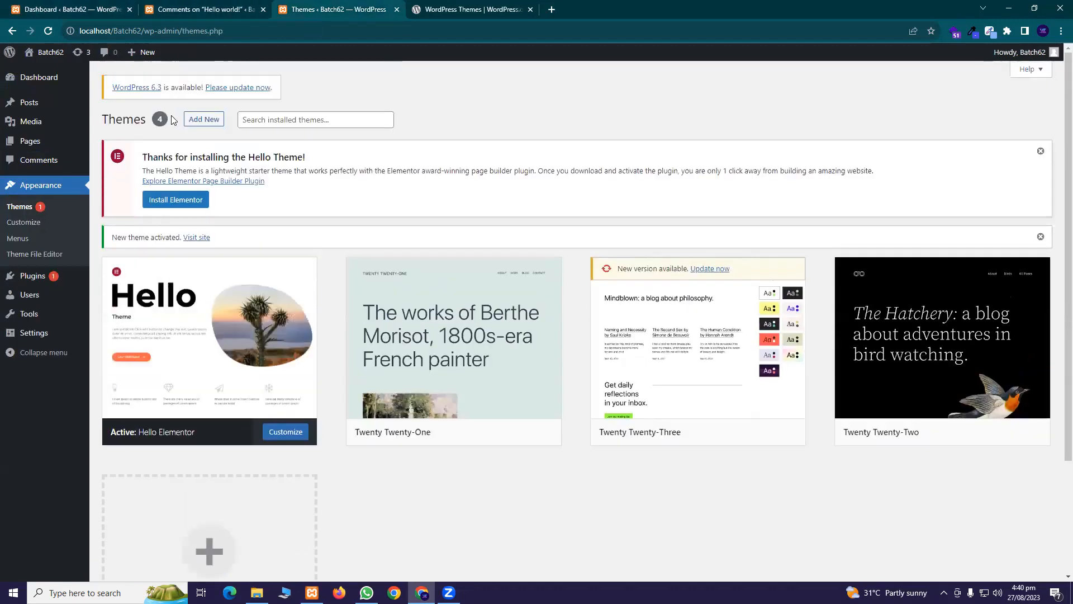
left_click(192, 120)
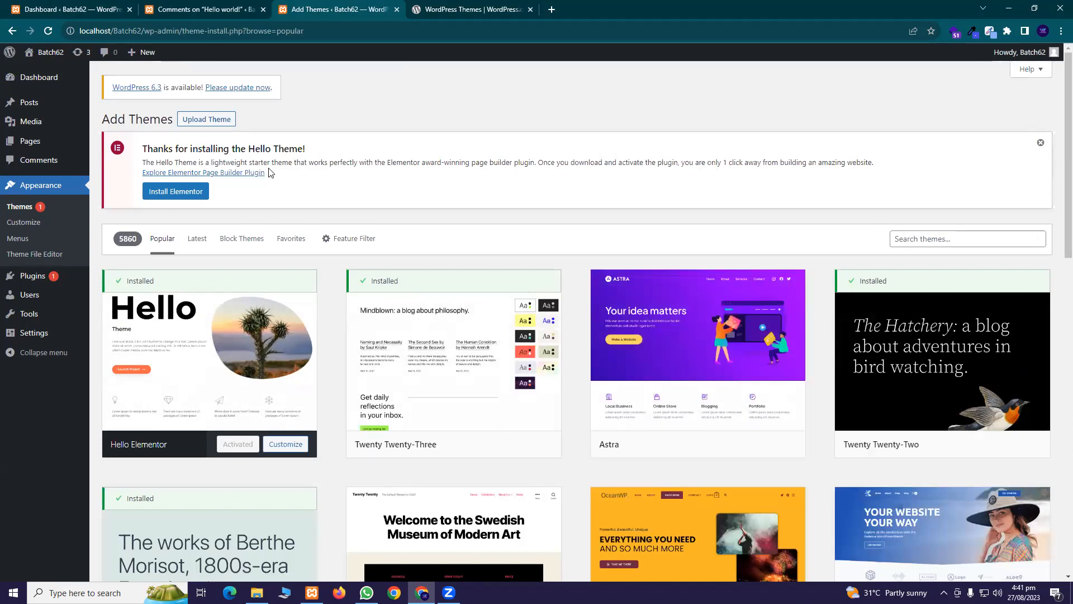
Download the Astra theme from the WordPress.org themes directory
left_click(193, 119)
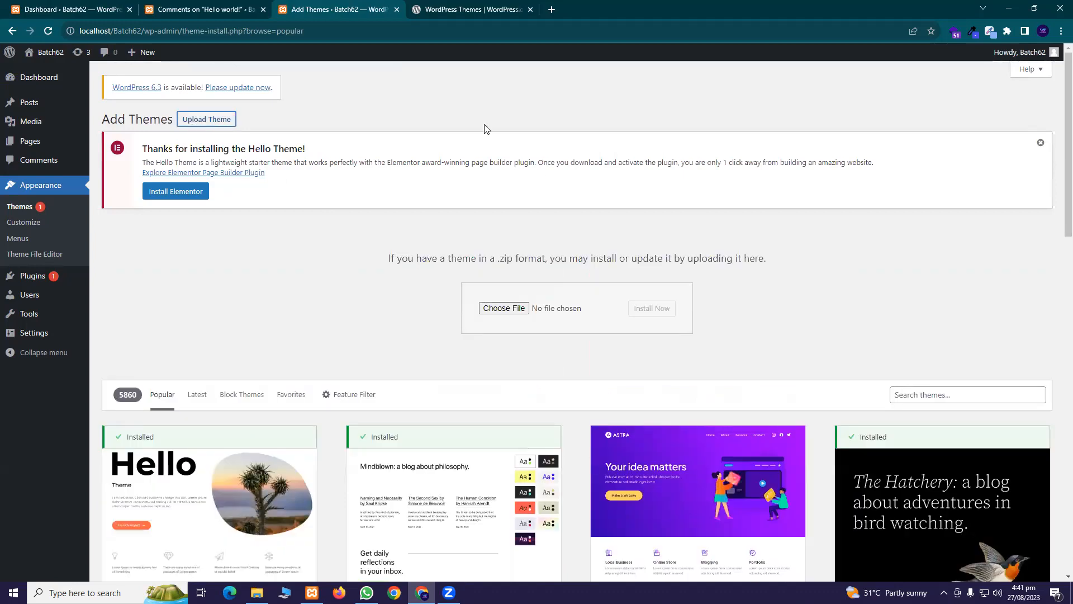
left_click(439, 5)
scroll(565, 257, "up", 3)
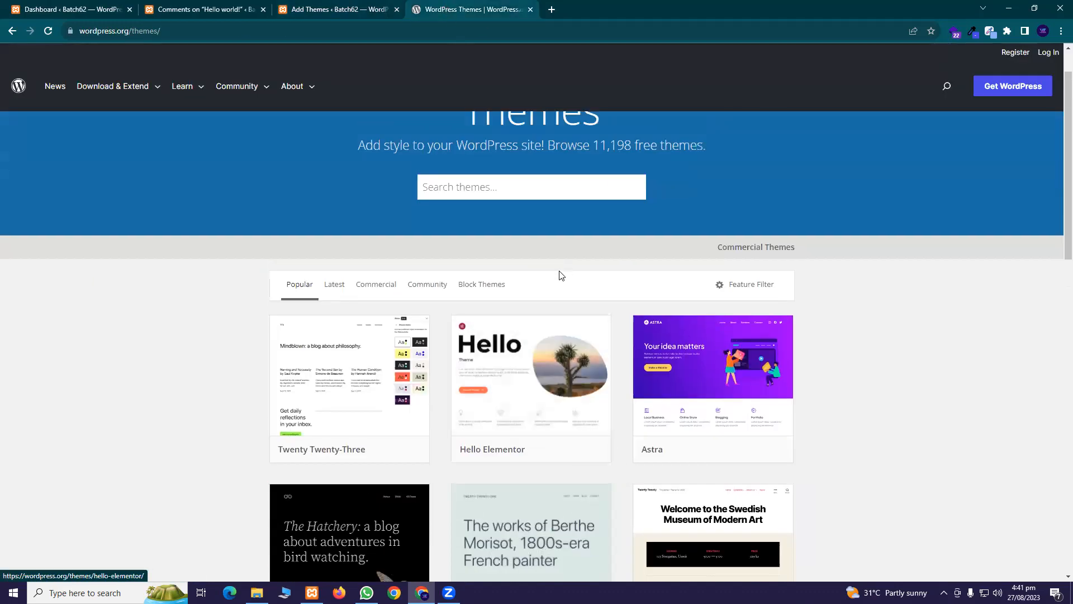
scroll(526, 271, "down", 3)
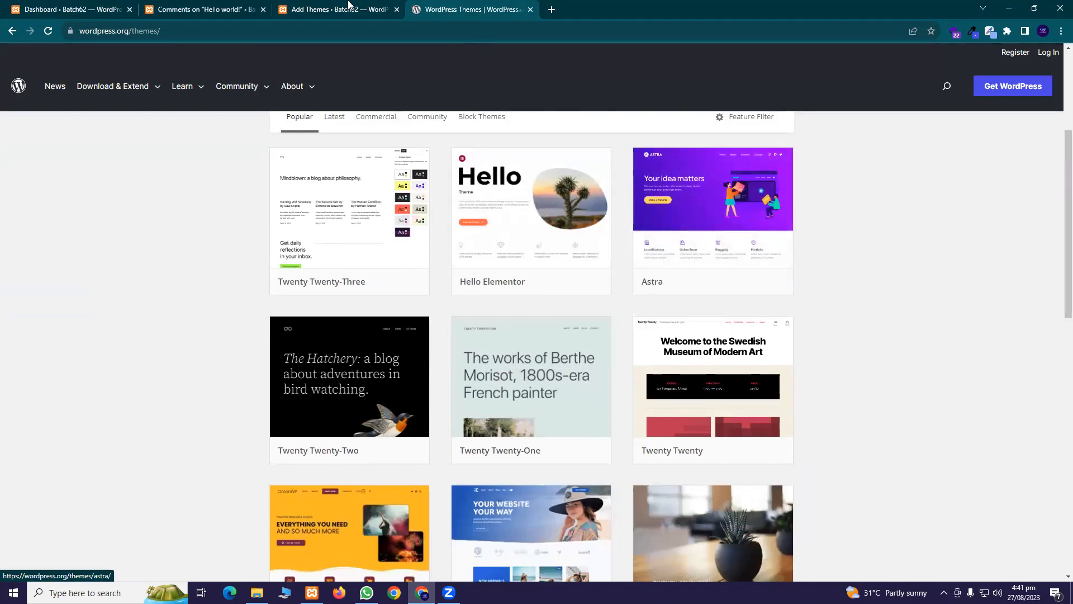
left_click(349, 6)
scroll(693, 380, "down", 3)
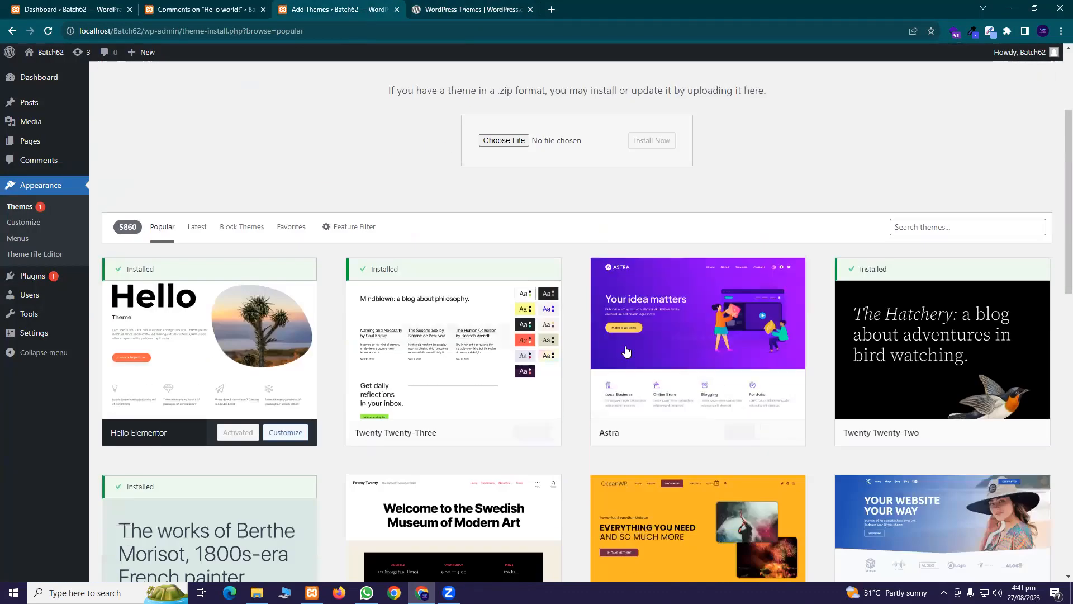
scroll(615, 313, "up", 3)
left_click(446, 12)
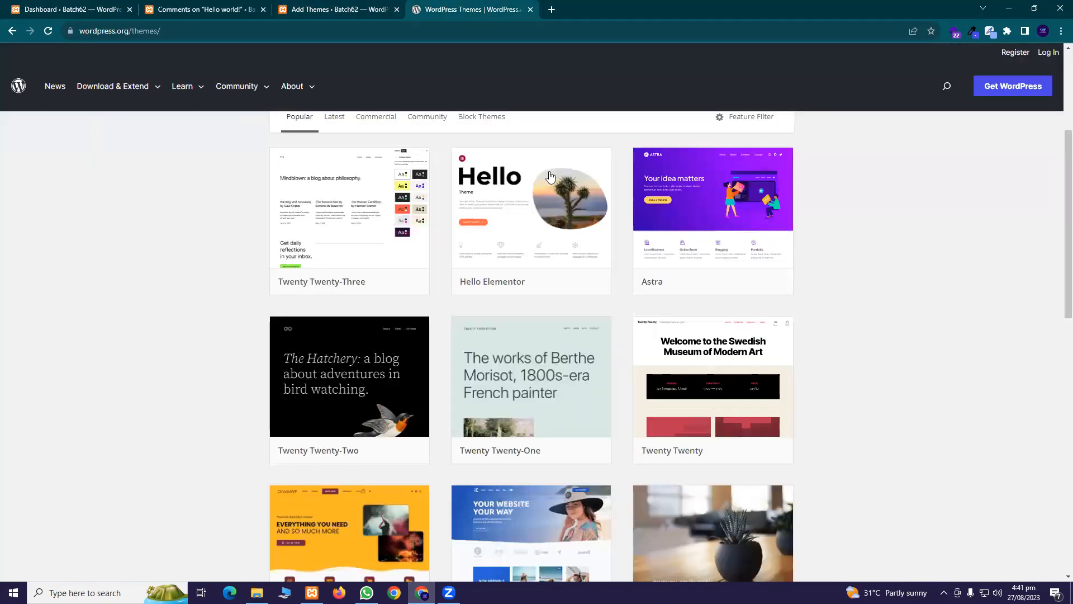
left_click(761, 282)
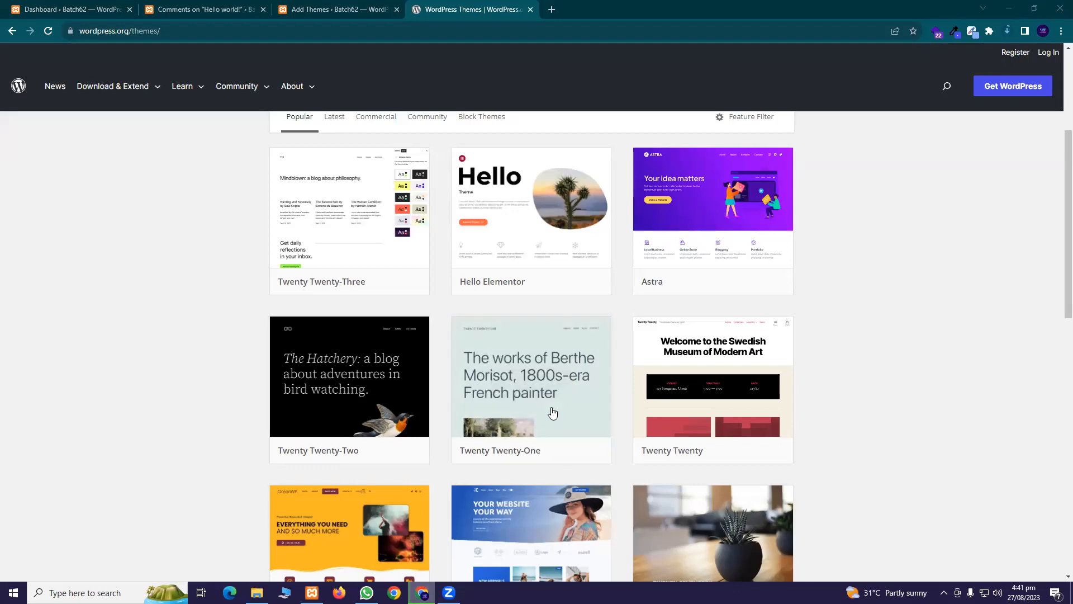
Open a new Chrome tab on the Google start page
mouse_move(725, 454)
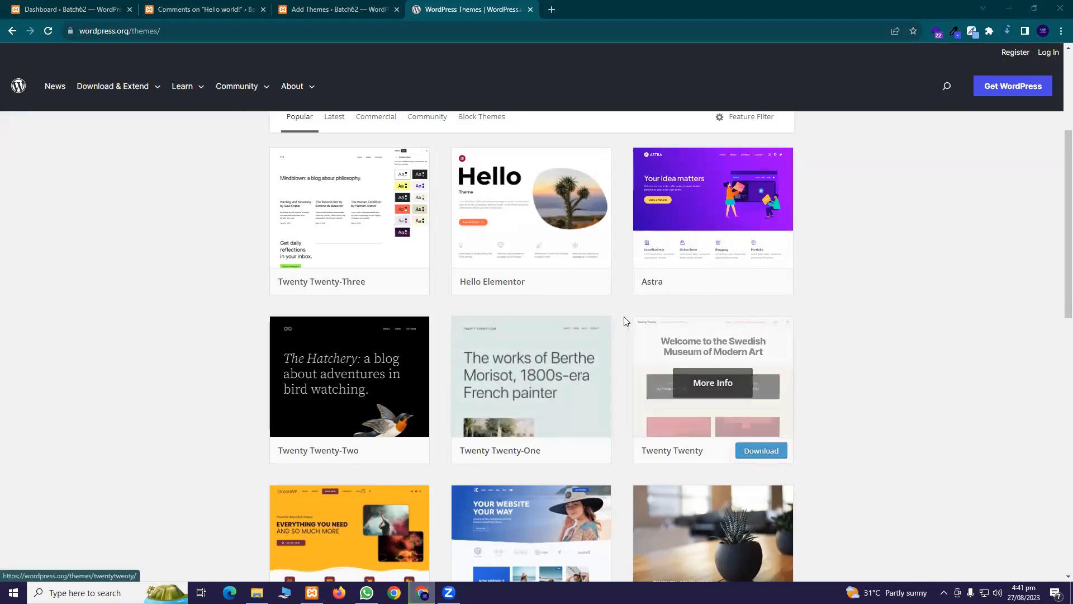
scroll(620, 314, "up", 4)
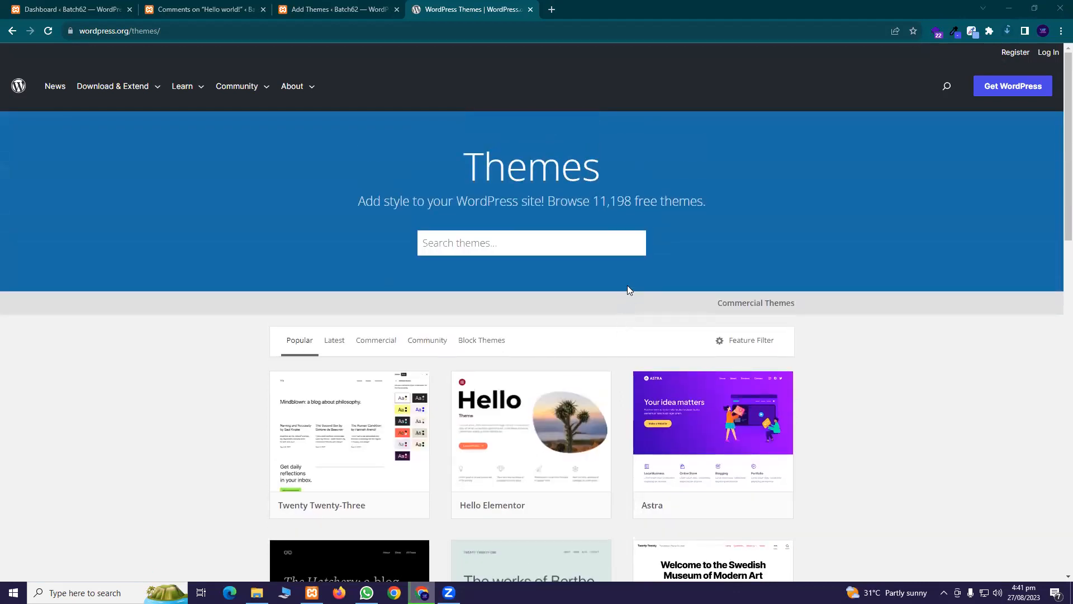
left_click(553, 11)
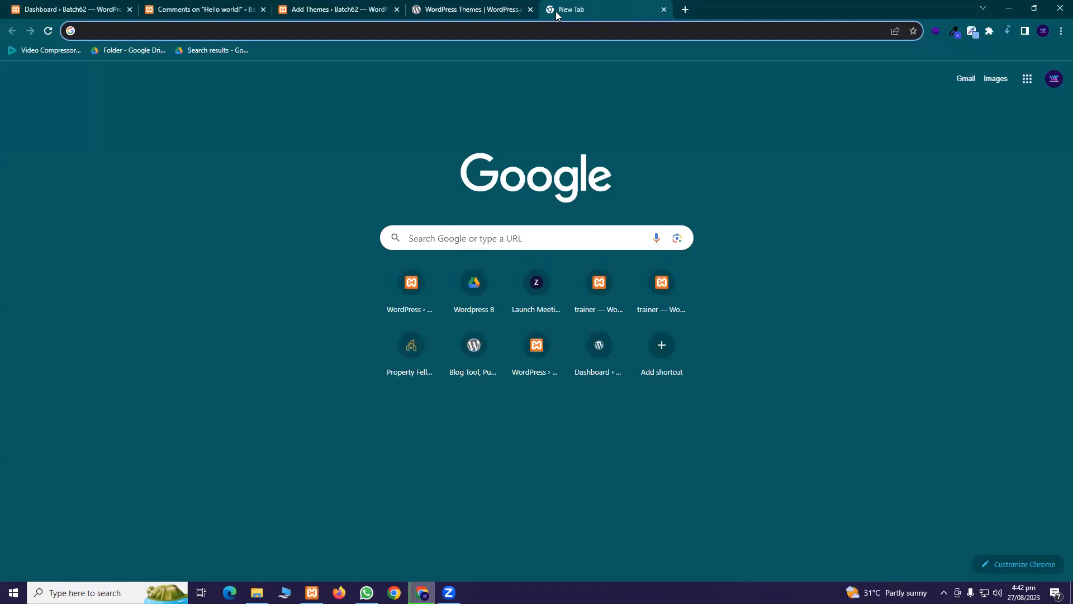
Search Google for 'envato' and 'themeforest' in separate tabs
type("e")
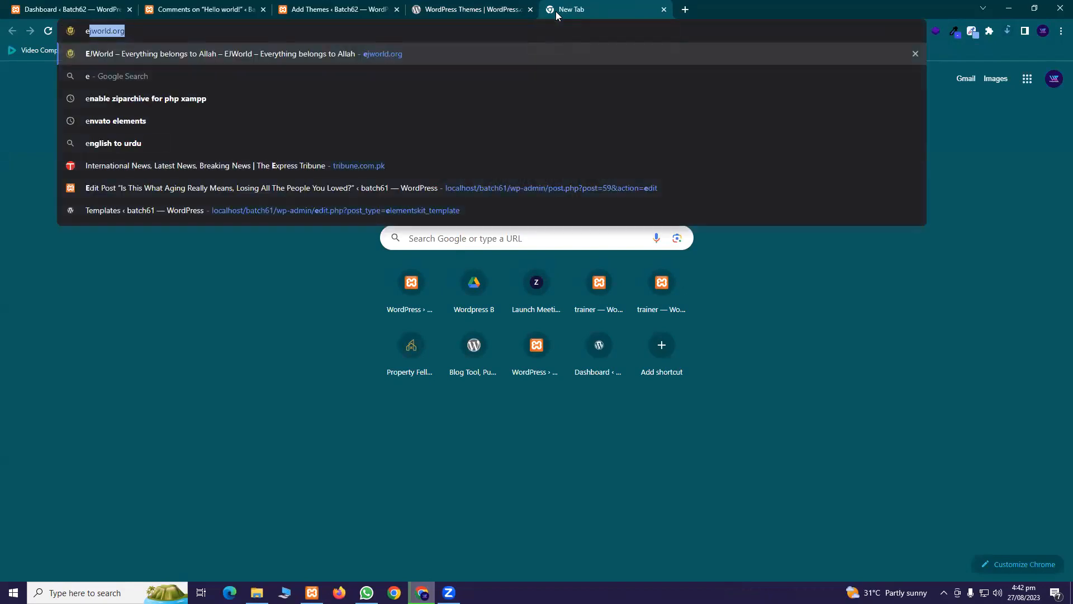
type("n")
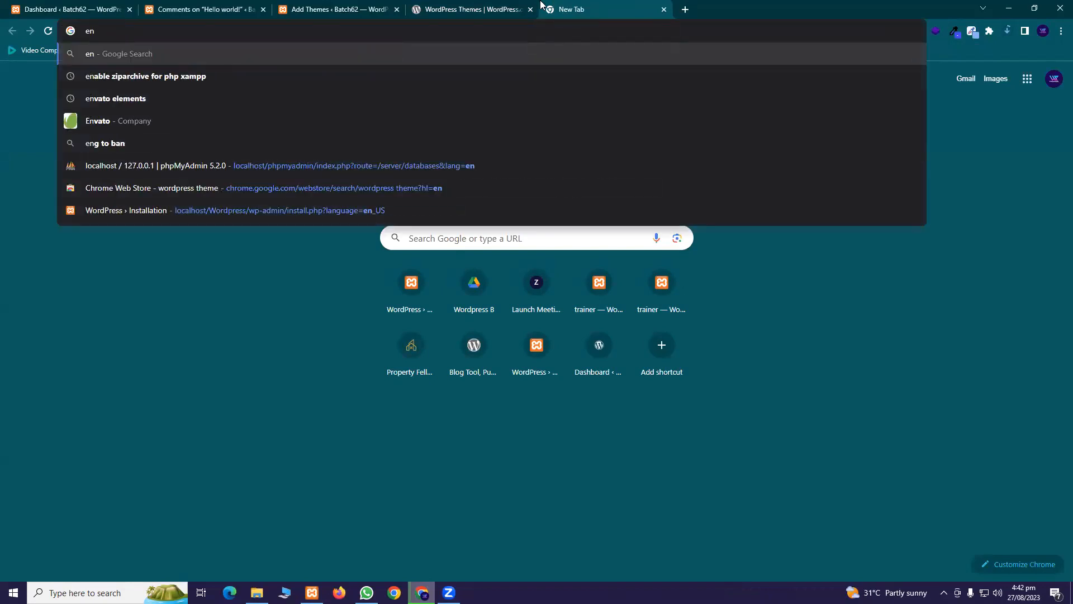
left_click(122, 123)
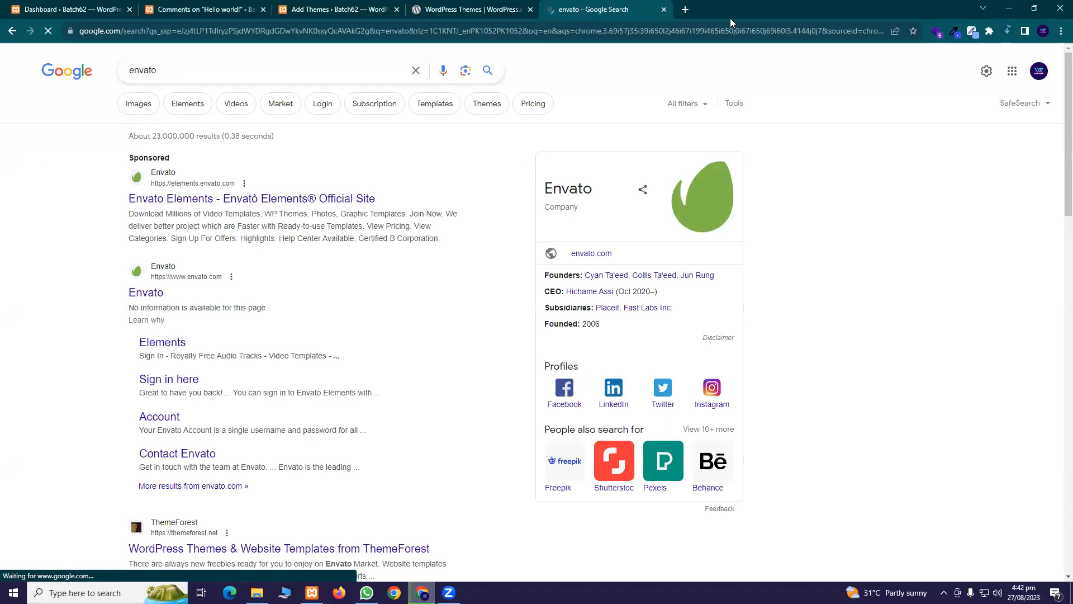
left_click(686, 10)
type("theme")
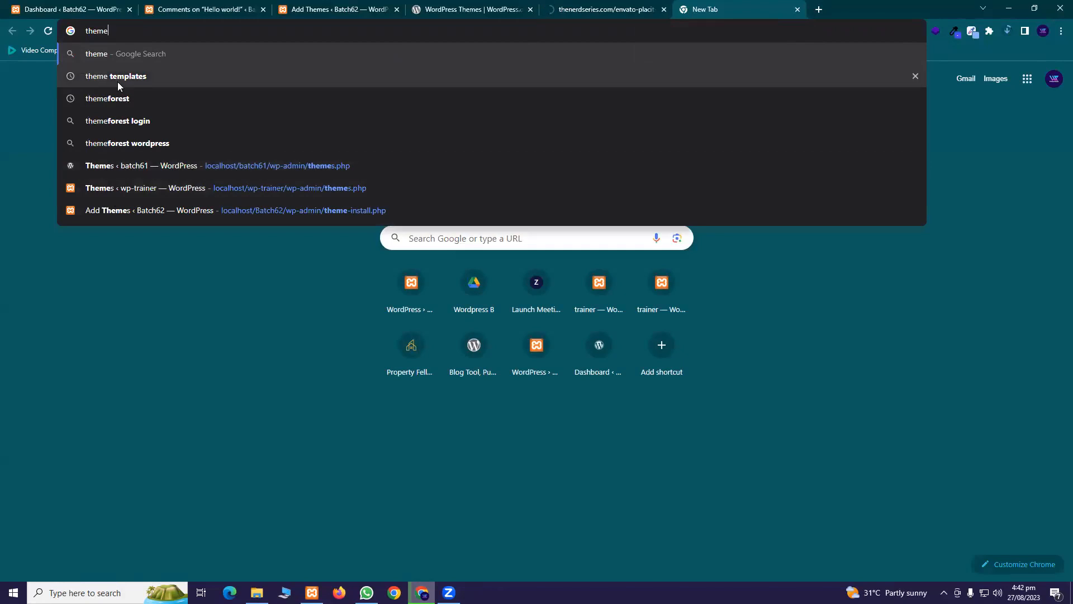
left_click(131, 100)
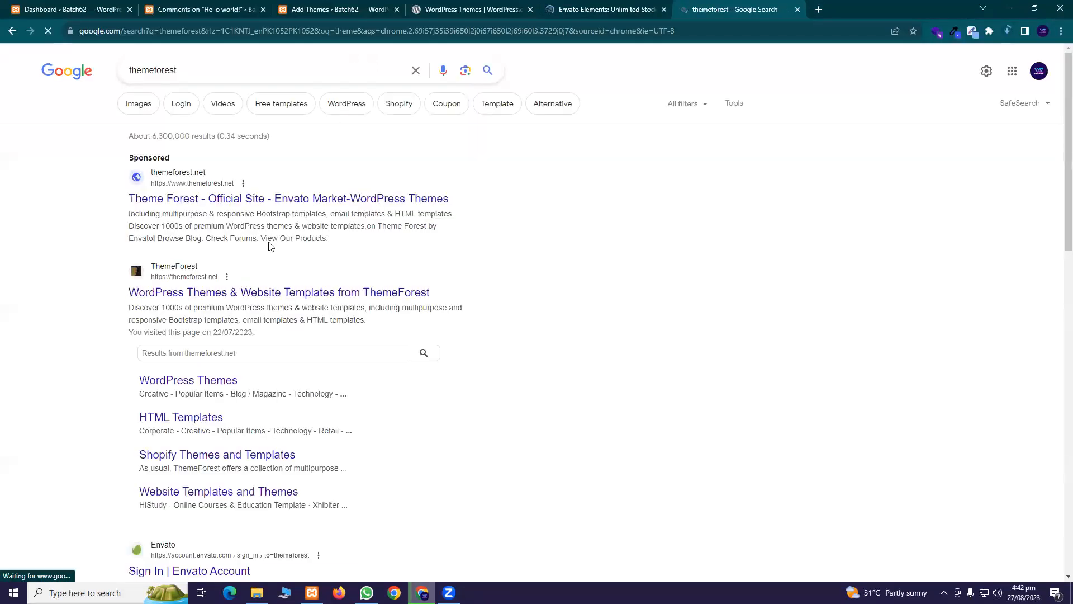
Look at the ThemeForest and Envato Elements sites, then close both tabs
left_click(223, 294)
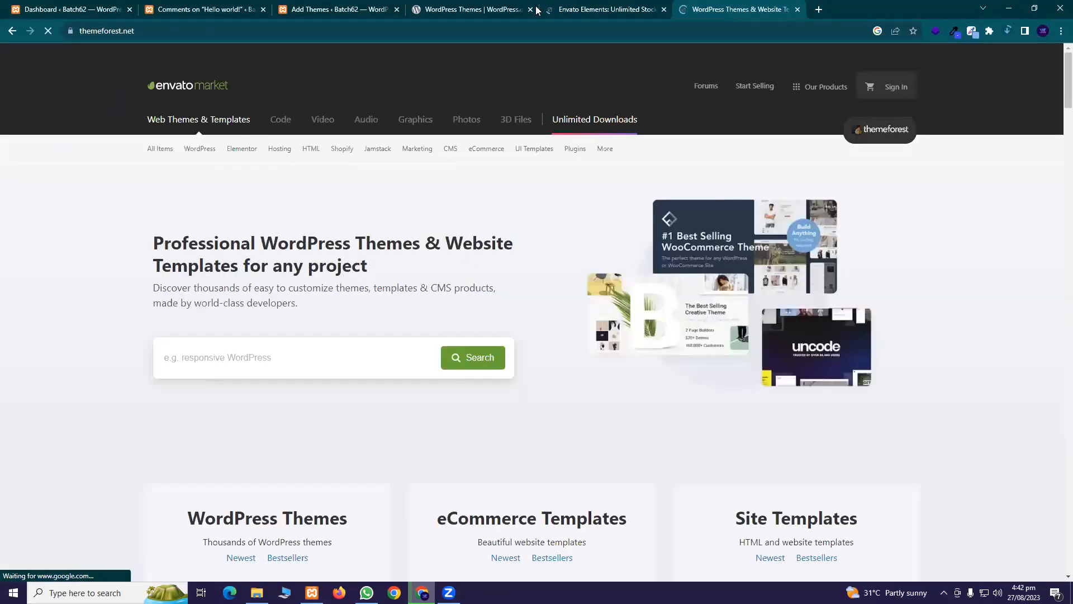
left_click(633, 9)
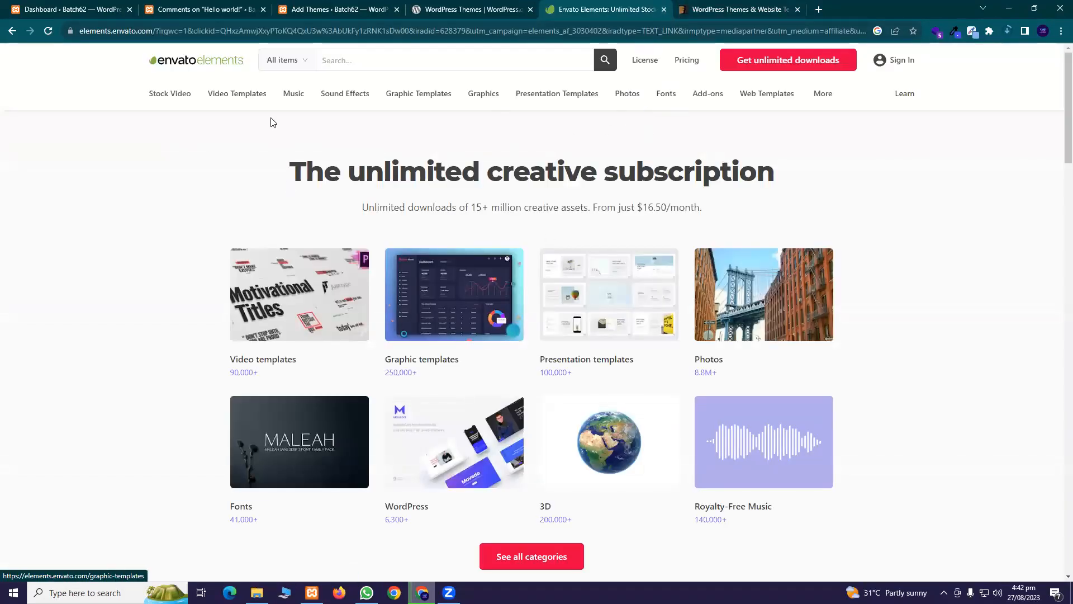
left_click(902, 93)
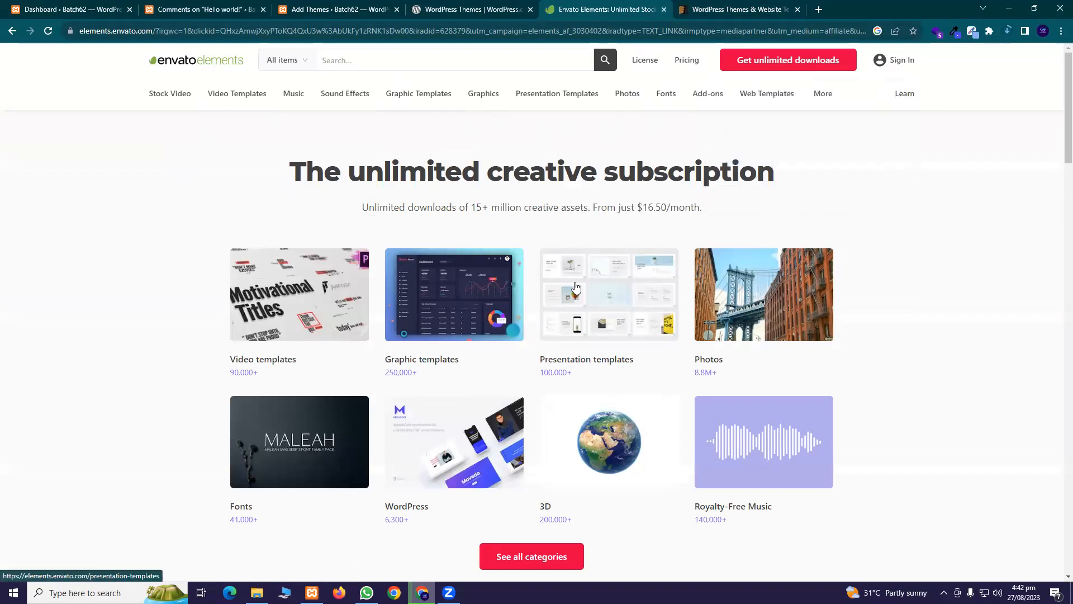
left_click(693, 12)
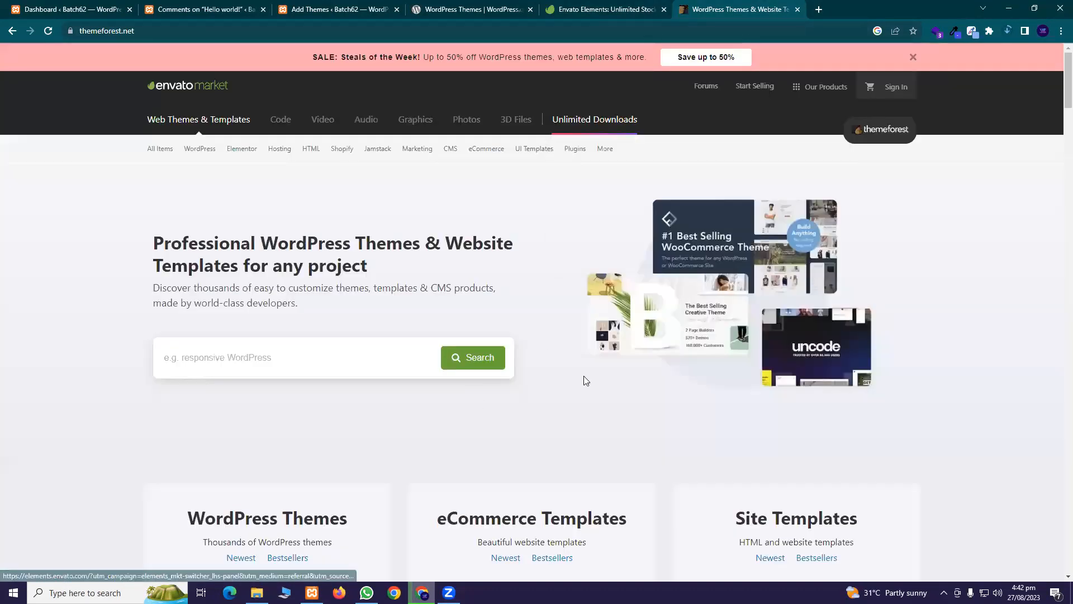
left_click(666, 5)
left_click(663, 11)
left_click(662, 11)
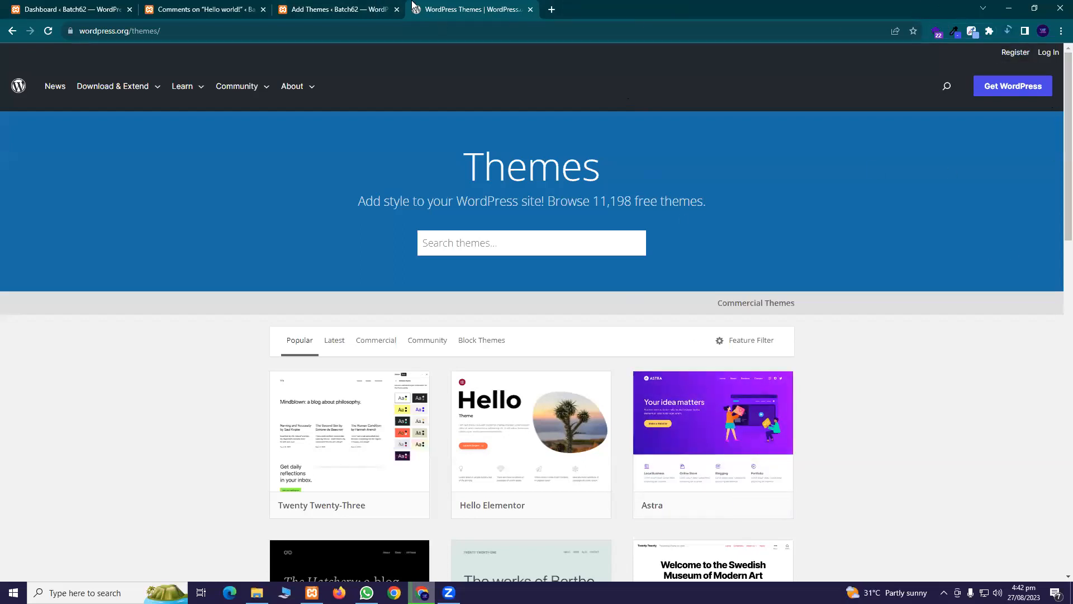
Close the WordPress.org tab and install the Astra theme on the site
left_click(1009, 32)
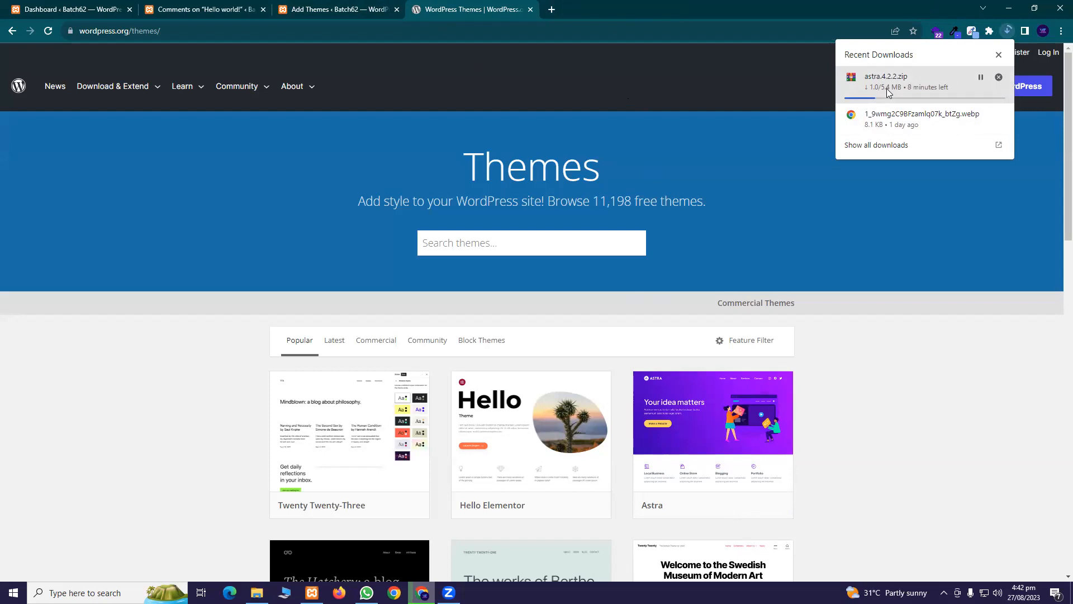
left_click(329, 7)
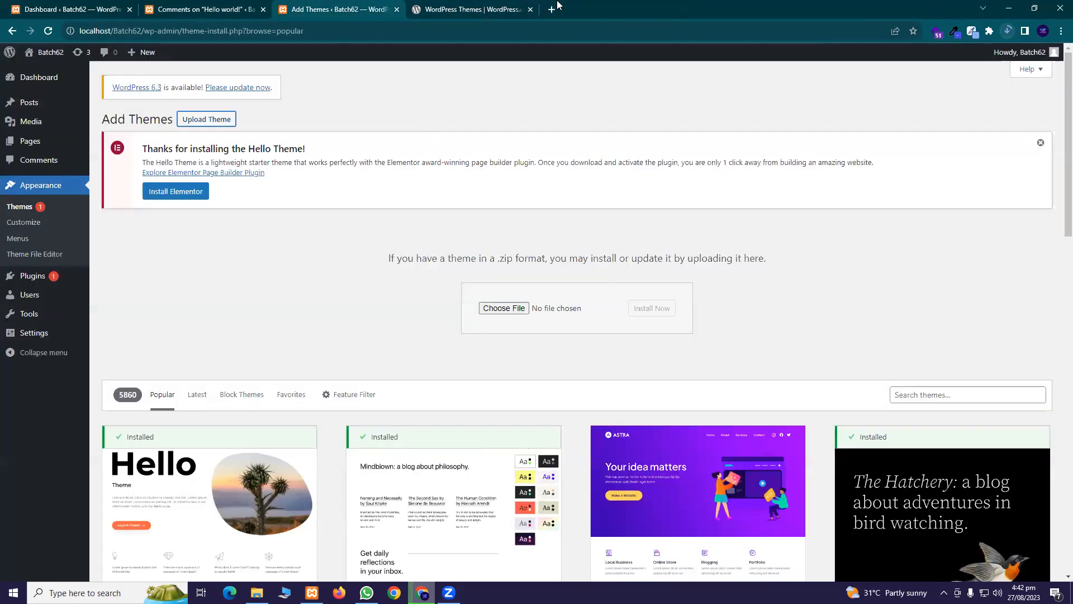
left_click(516, 11)
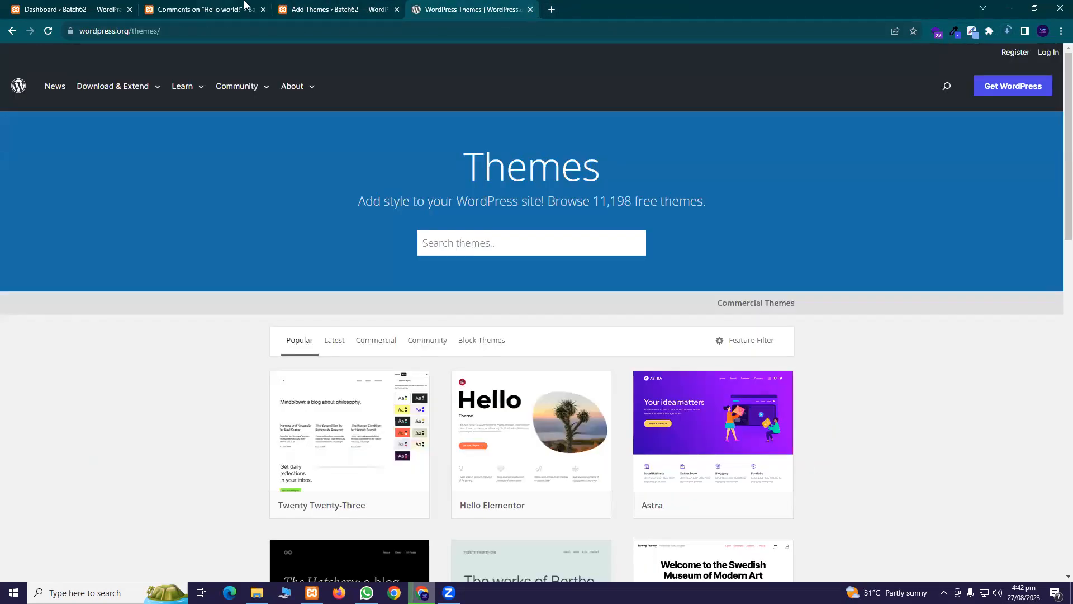
left_click(342, 9)
left_click(531, 10)
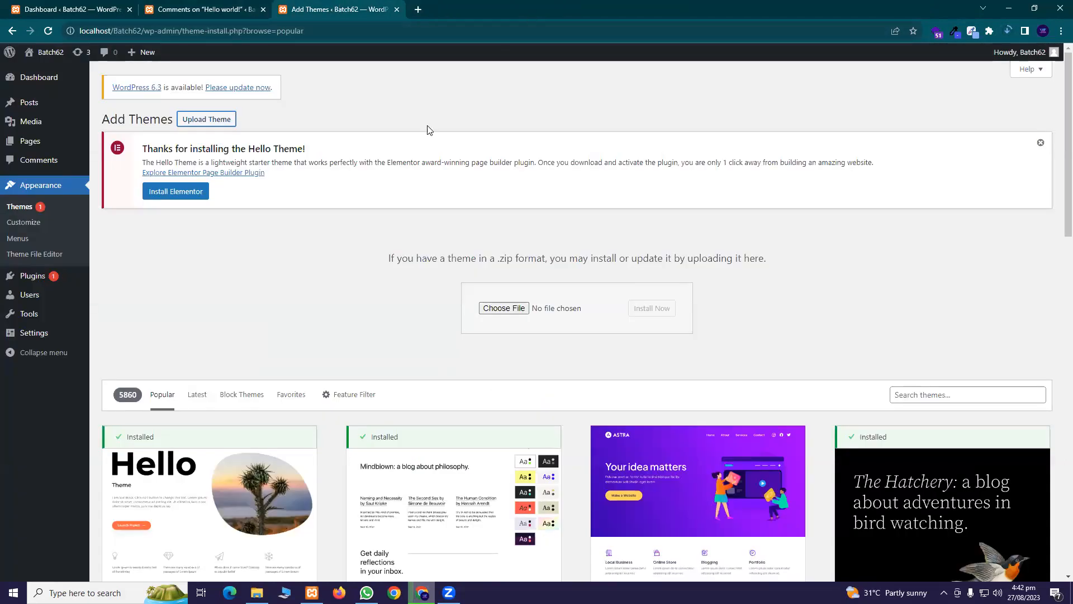
scroll(526, 224, "down", 5)
mouse_move(707, 248)
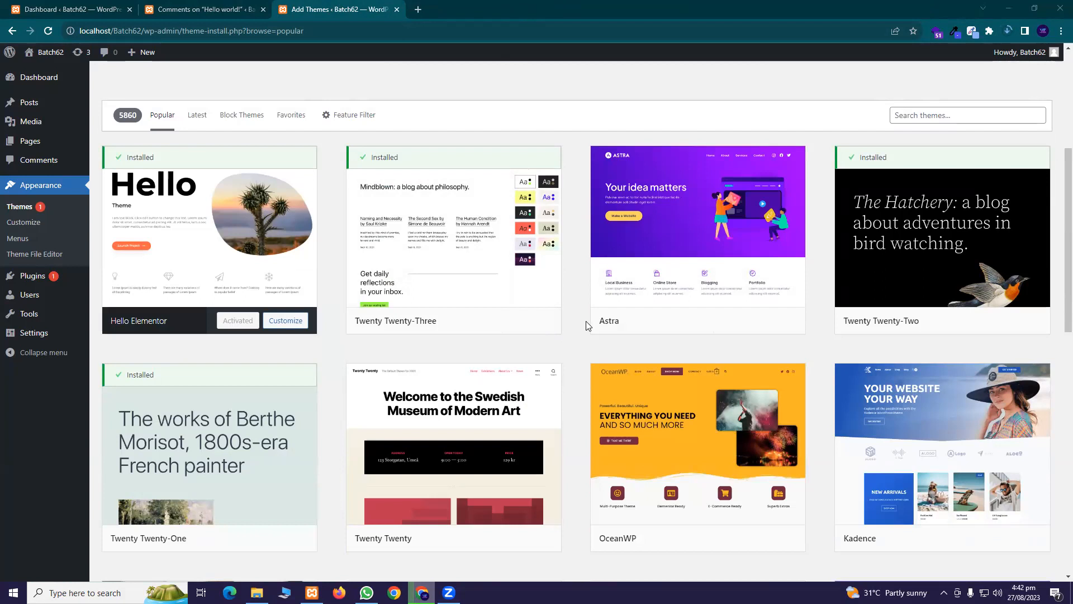
mouse_move(706, 420)
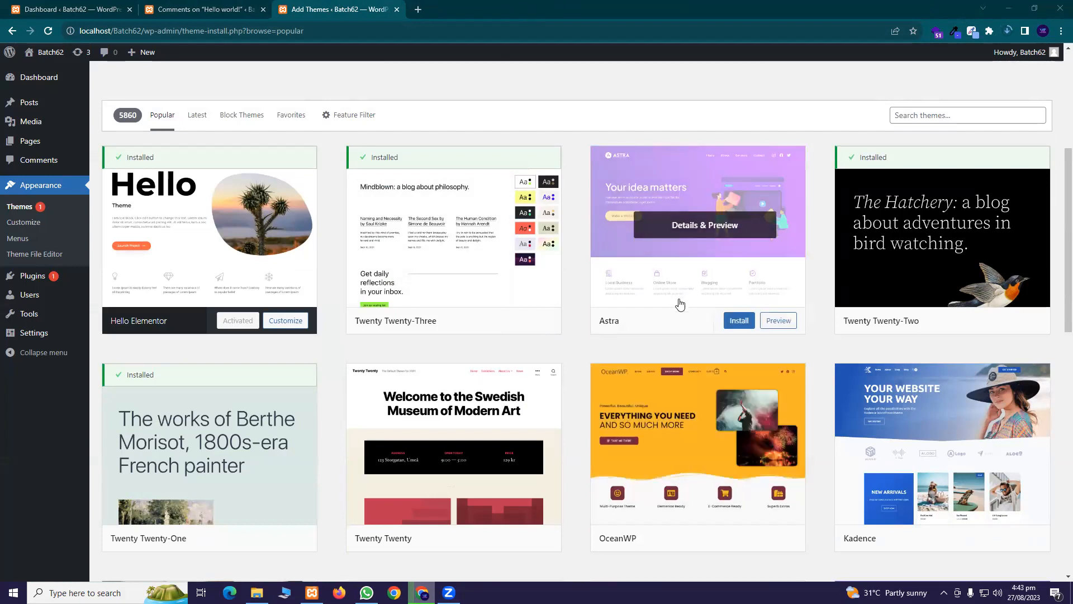
left_click(740, 319)
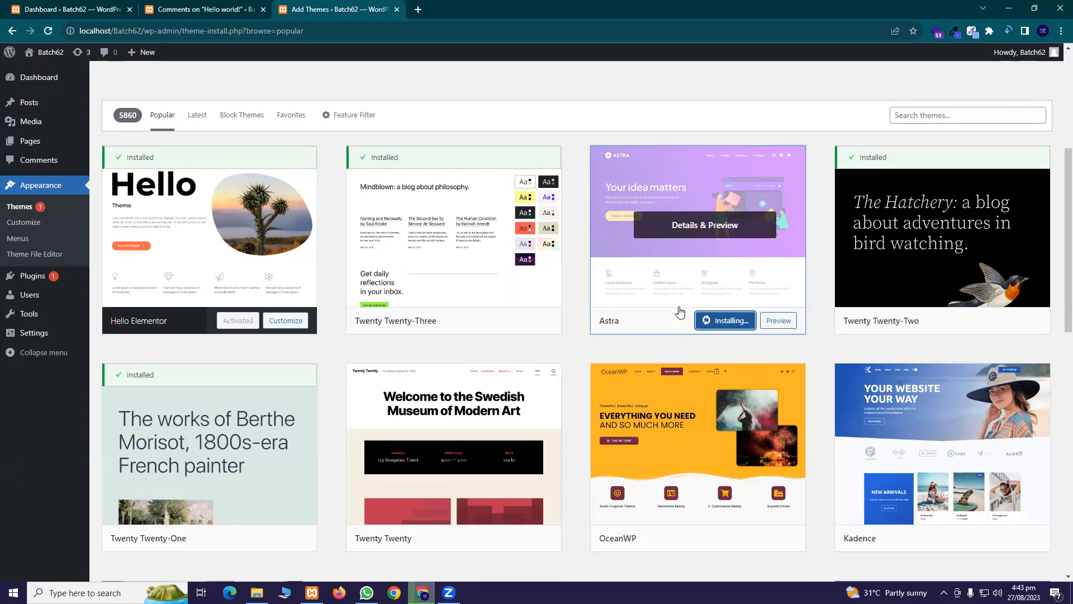
Activate the Astra theme and close the Hello world comments tab
scroll(193, 151, "up", 2)
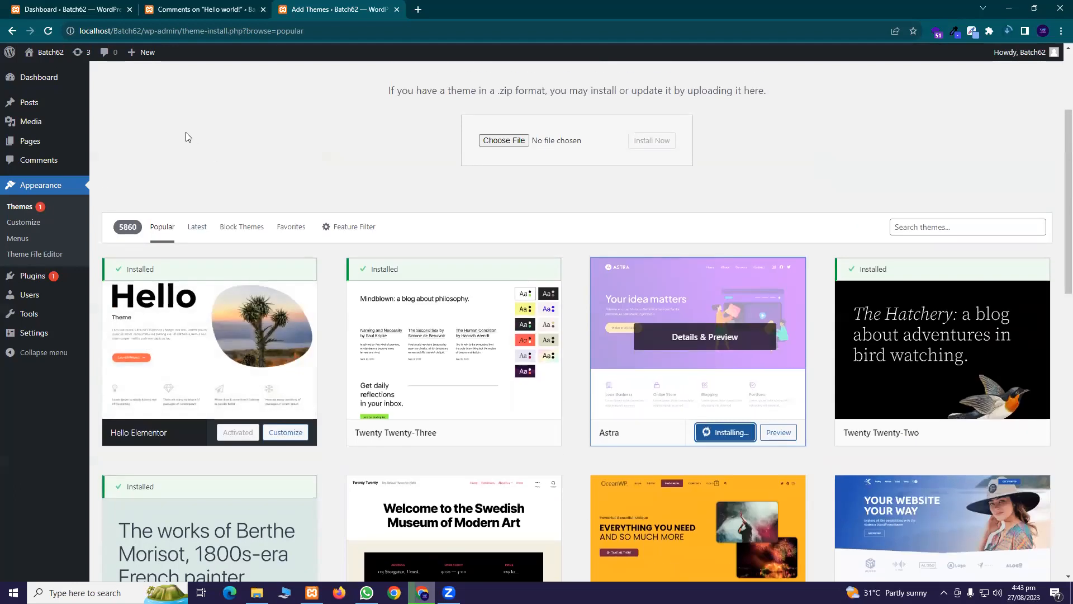
scroll(440, 187, "down", 5)
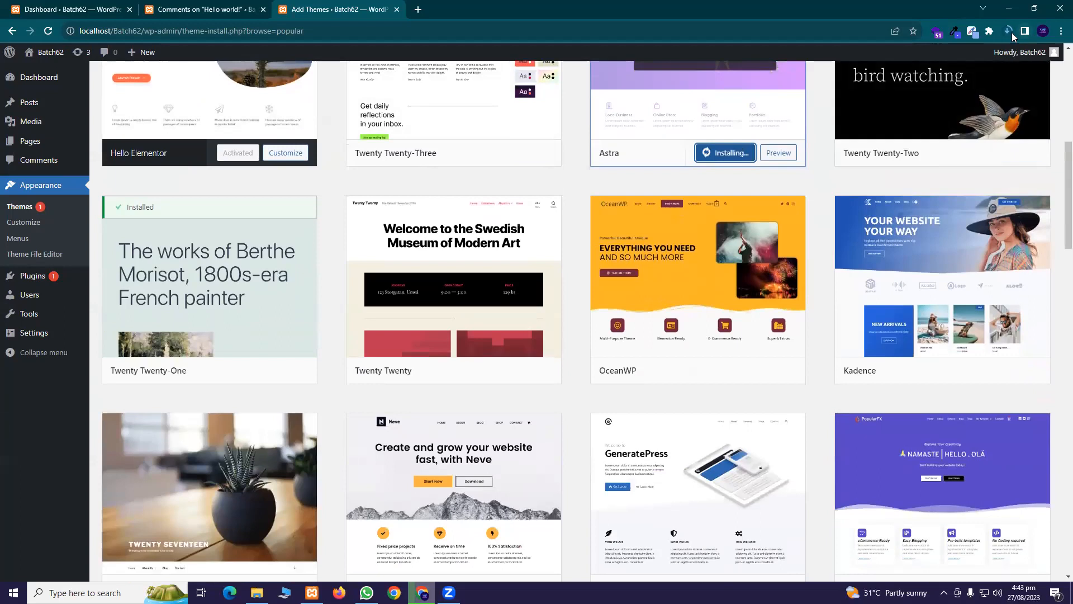
scroll(738, 268, "up", 3)
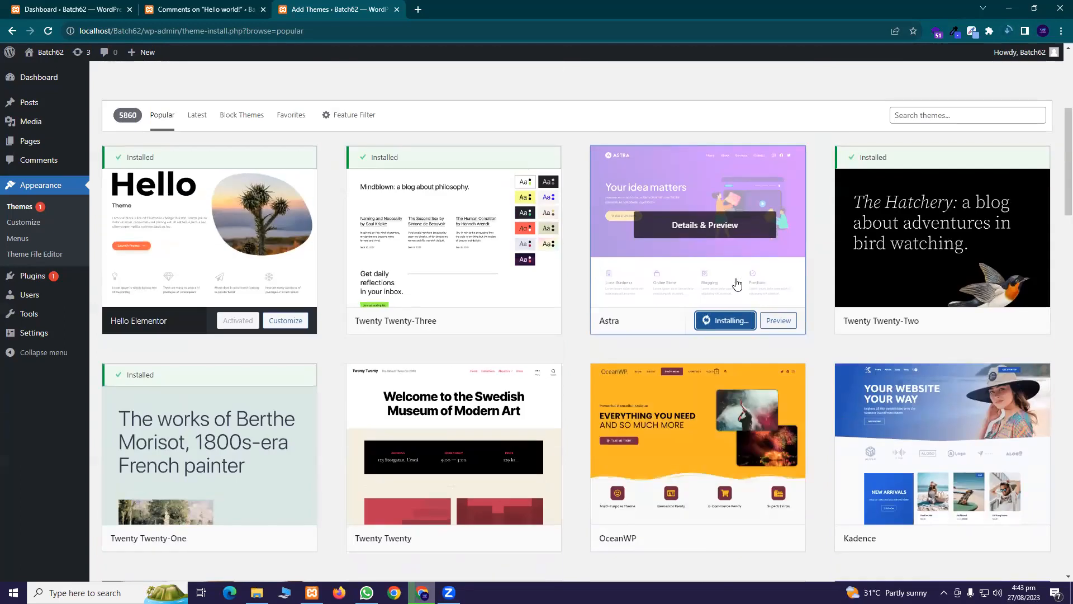
scroll(676, 385, "up", 3)
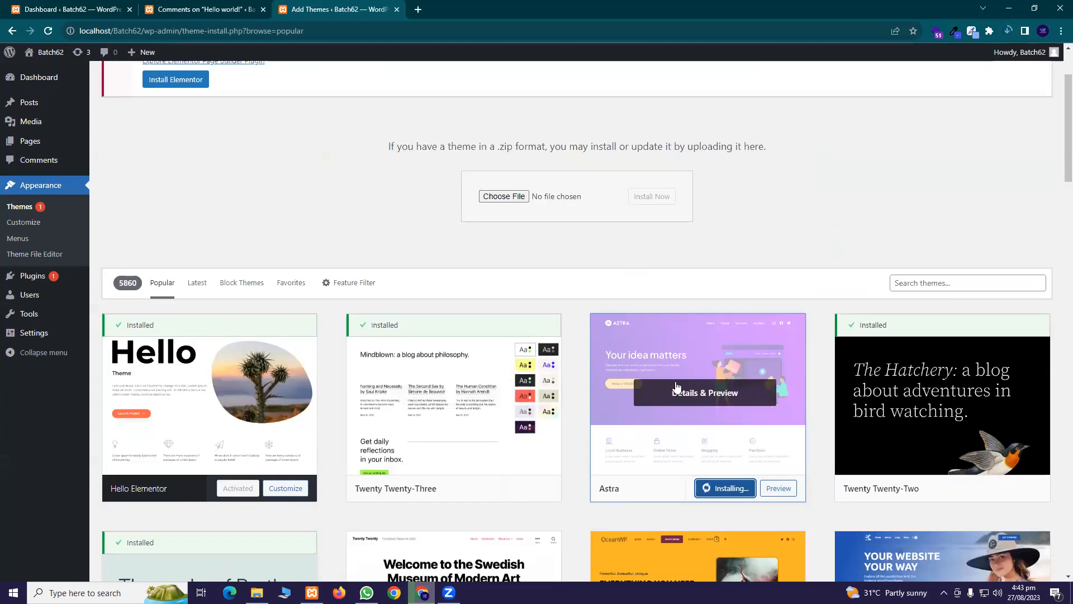
scroll(705, 246, "down", 4)
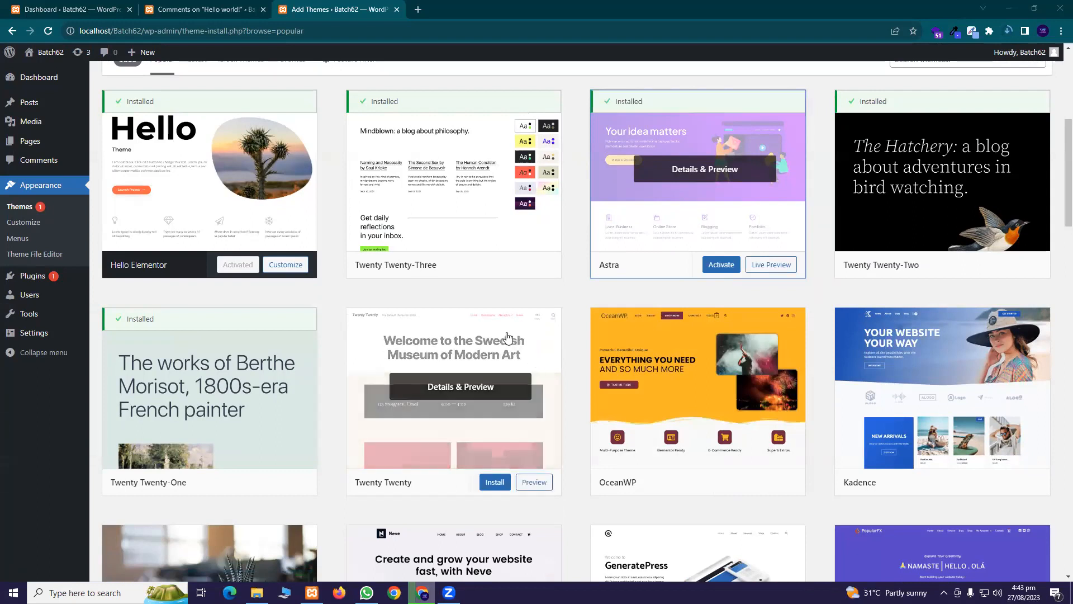
scroll(615, 336, "up", 2)
left_click(719, 382)
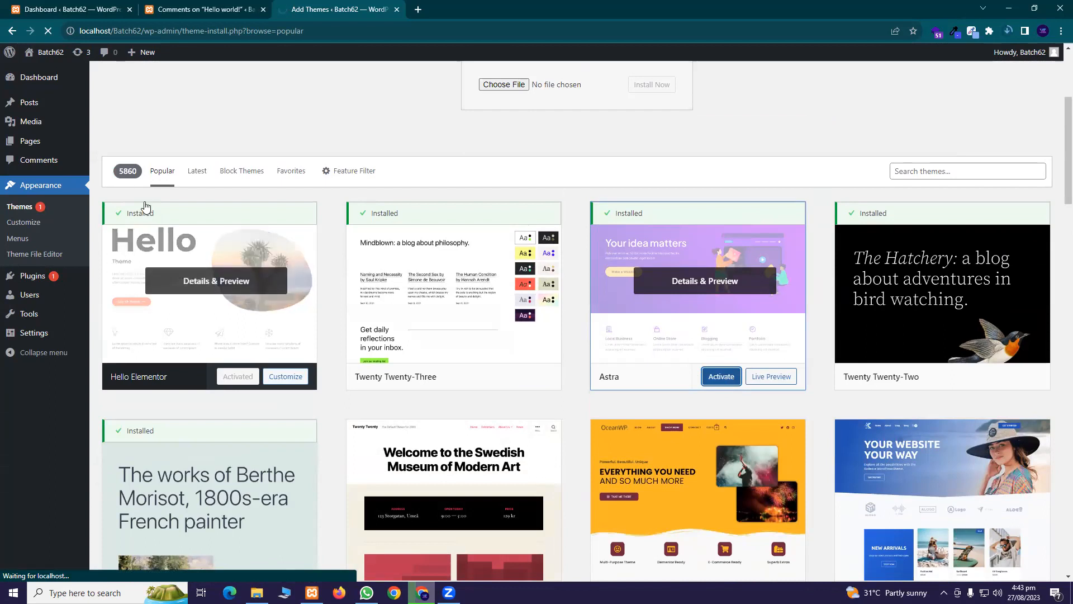
left_click(239, 8)
left_click(264, 10)
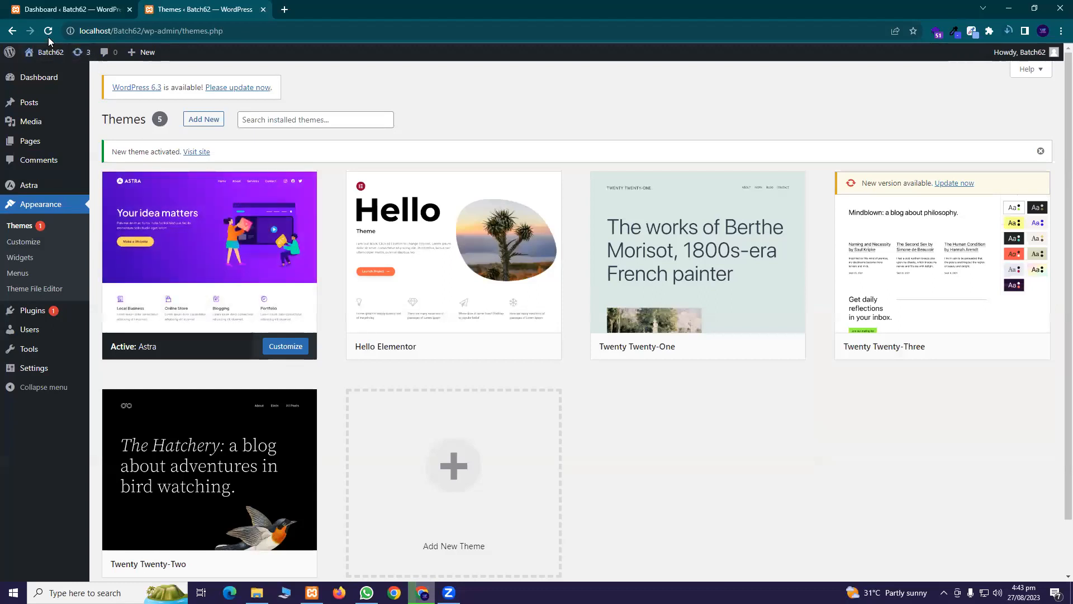
On Dashboard > Updates, start the WordPress update from 6.2 to version 6.3
left_click(59, 9)
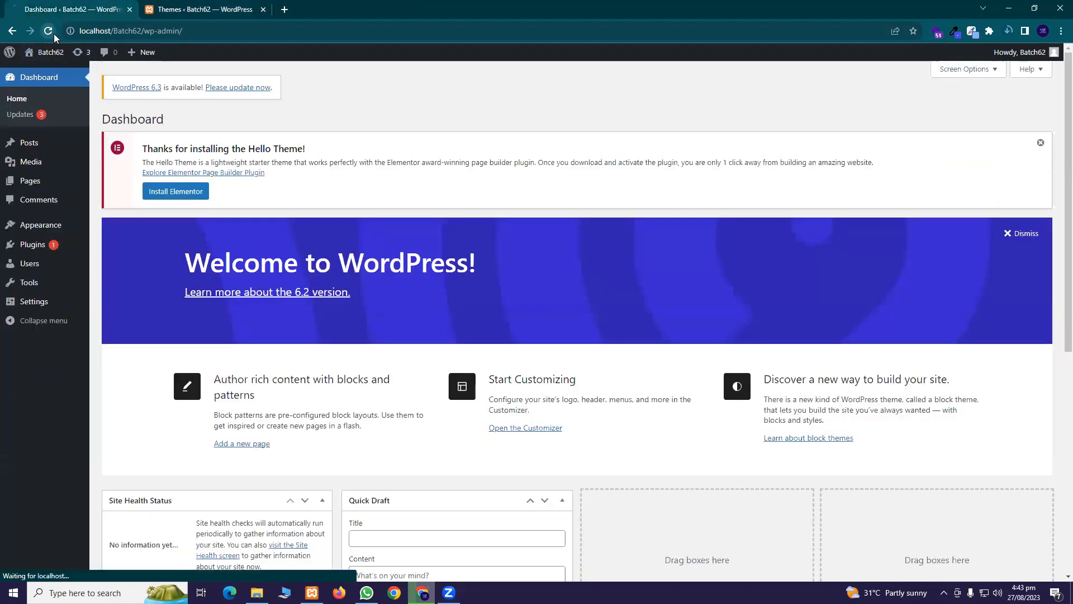
left_click(201, 9)
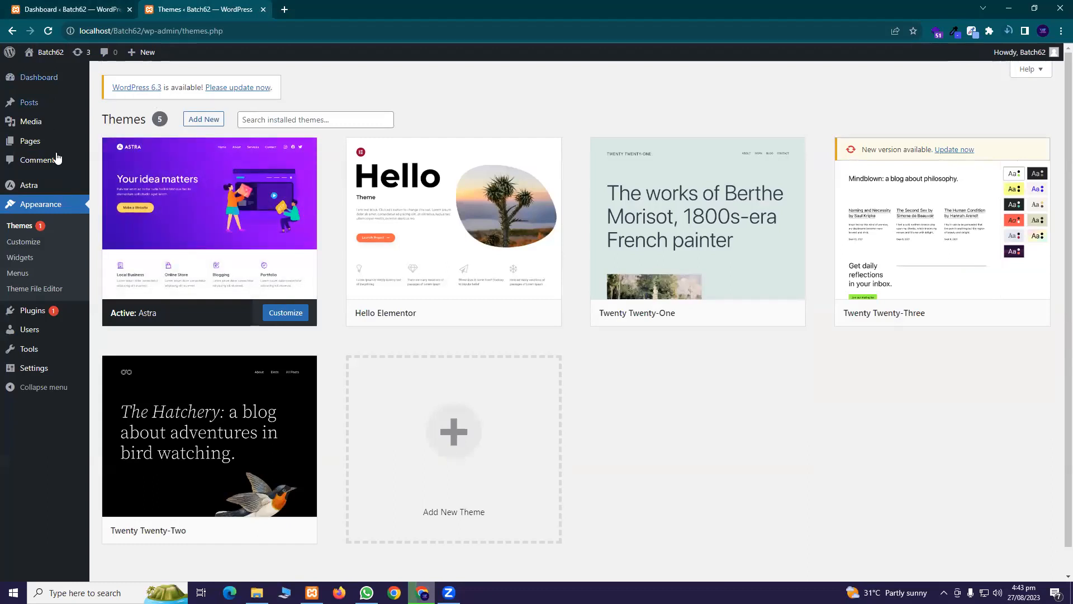
left_click(69, 6)
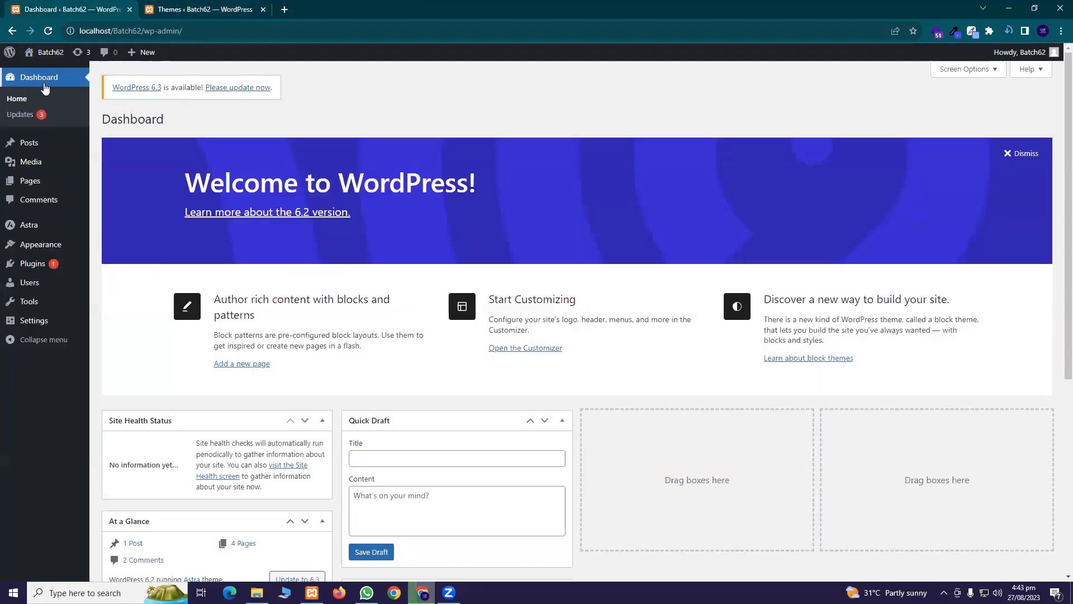
left_click(81, 115)
scroll(213, 224, "down", 3)
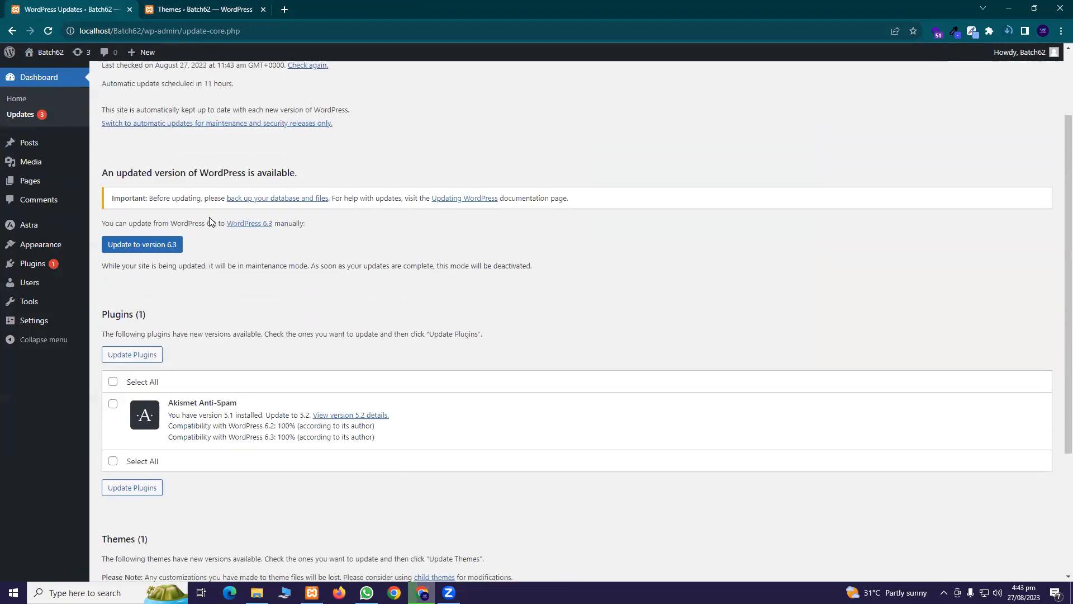
scroll(196, 252, "up", 3)
scroll(196, 256, "down", 2)
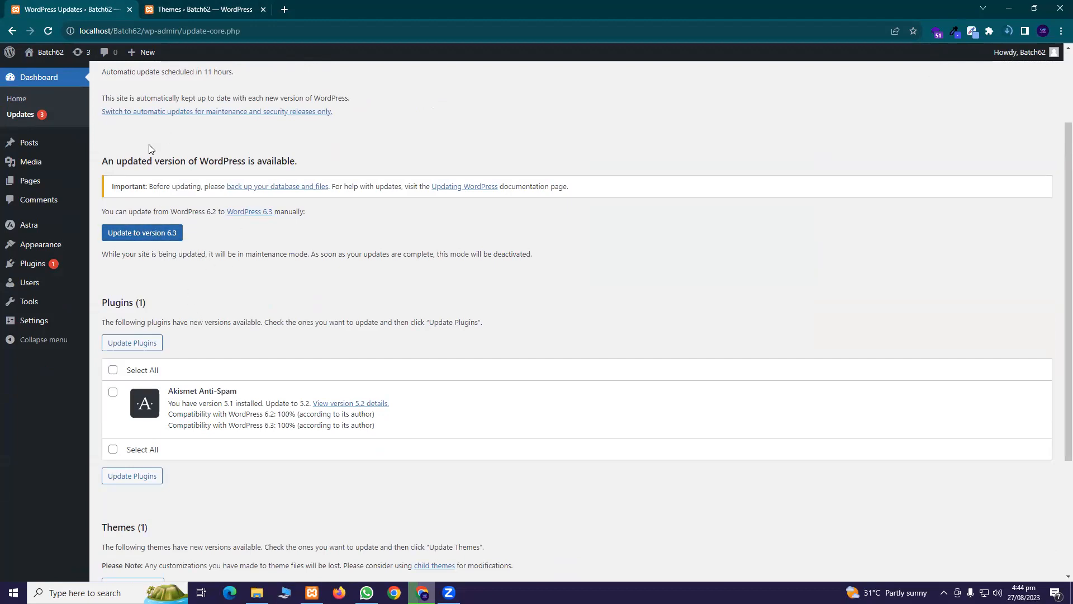
left_click(142, 234)
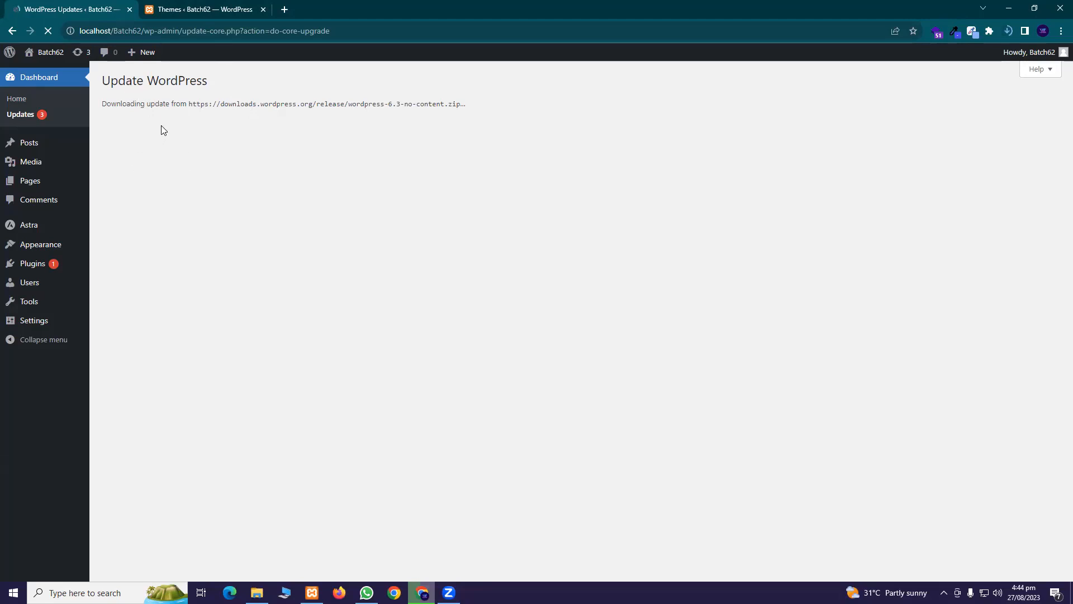
Close the Themes tab and open the live site in a new tab while the update runs
left_click(223, 8)
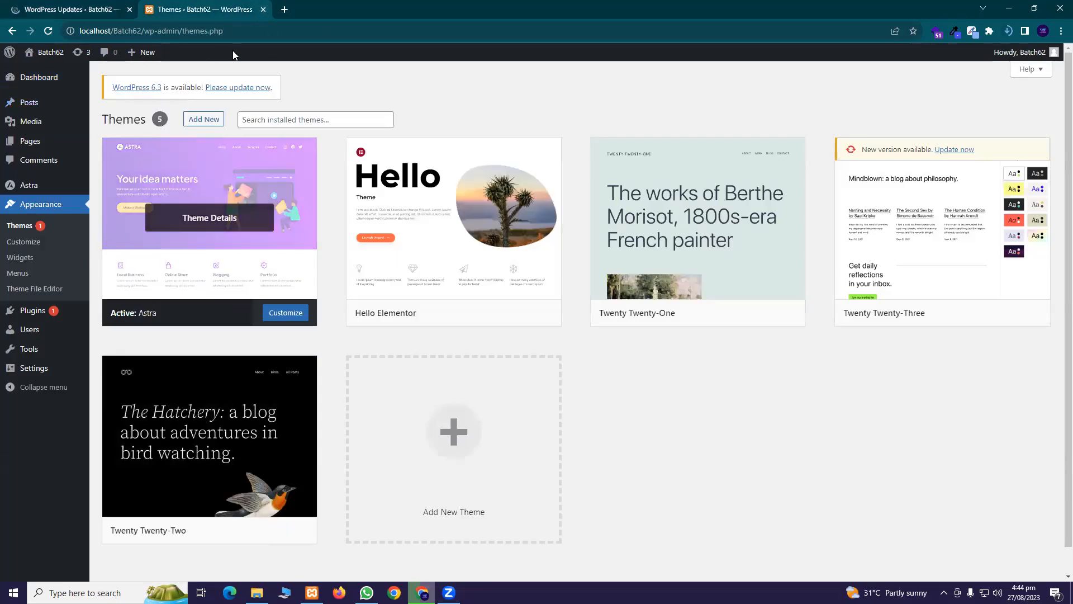
mouse_move(117, 318)
left_click(262, 10)
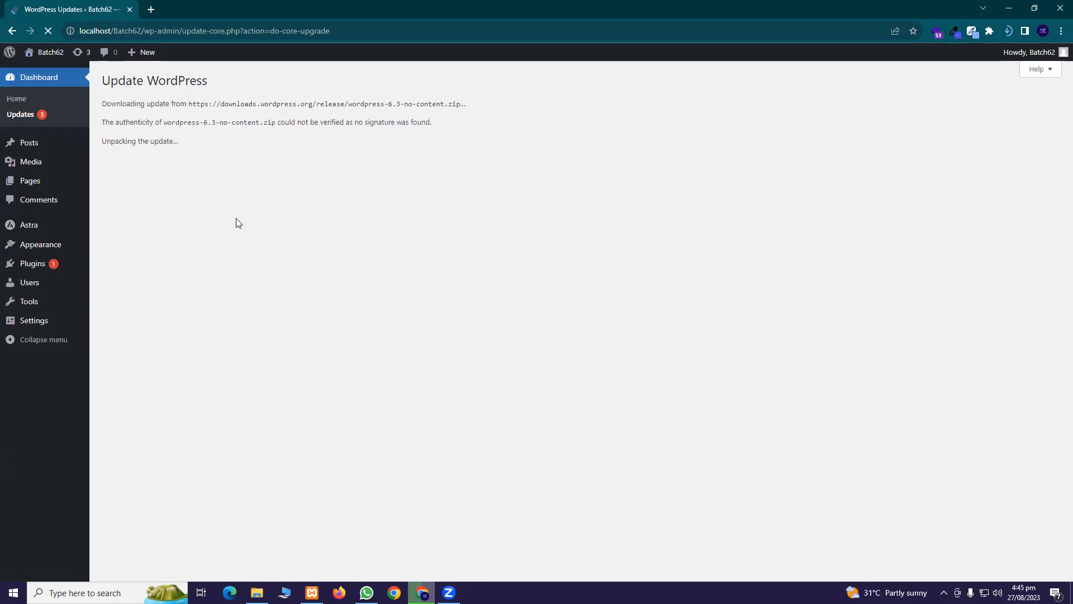
right_click(53, 71)
left_click(78, 77)
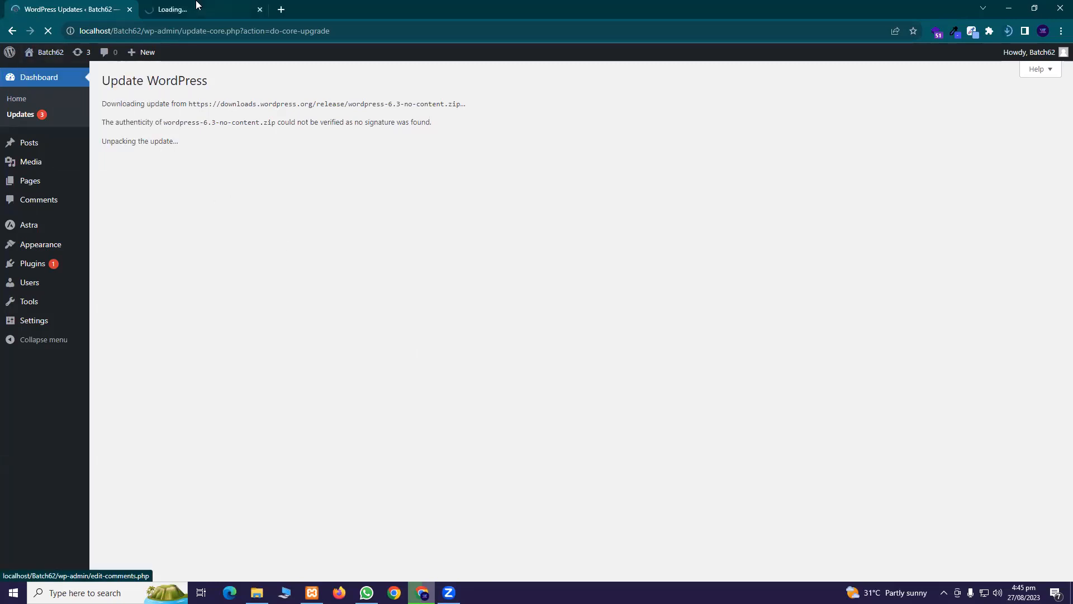
left_click(196, 5)
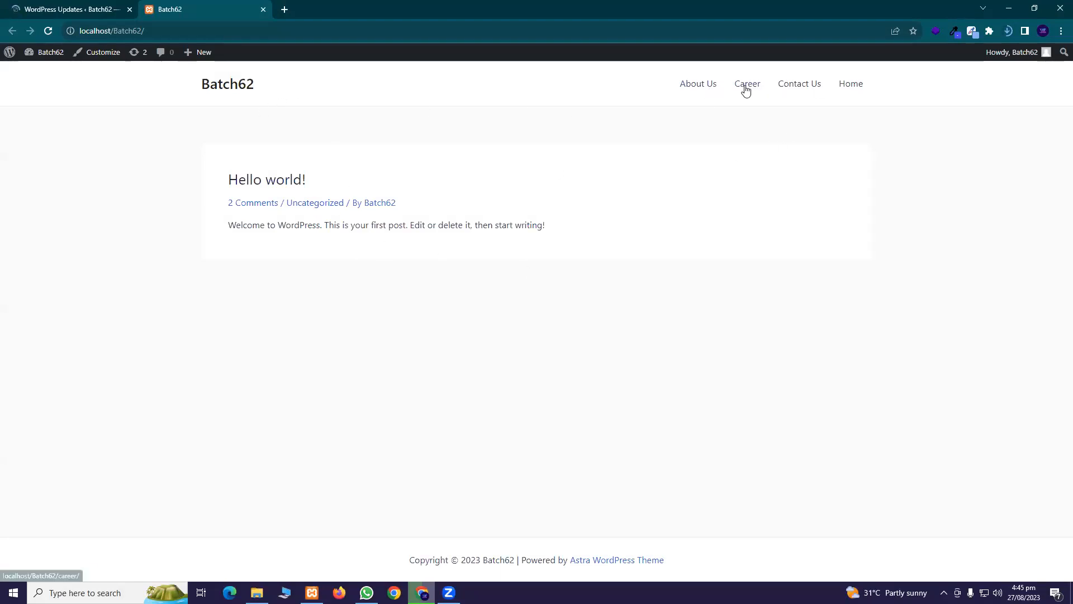
left_click(34, 9)
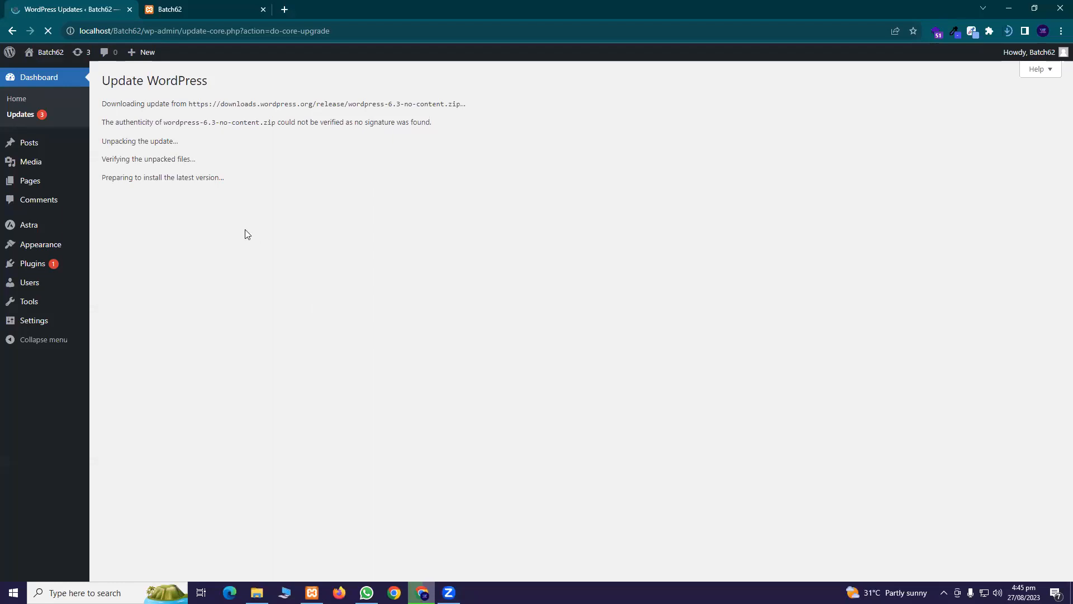
left_click(232, 10)
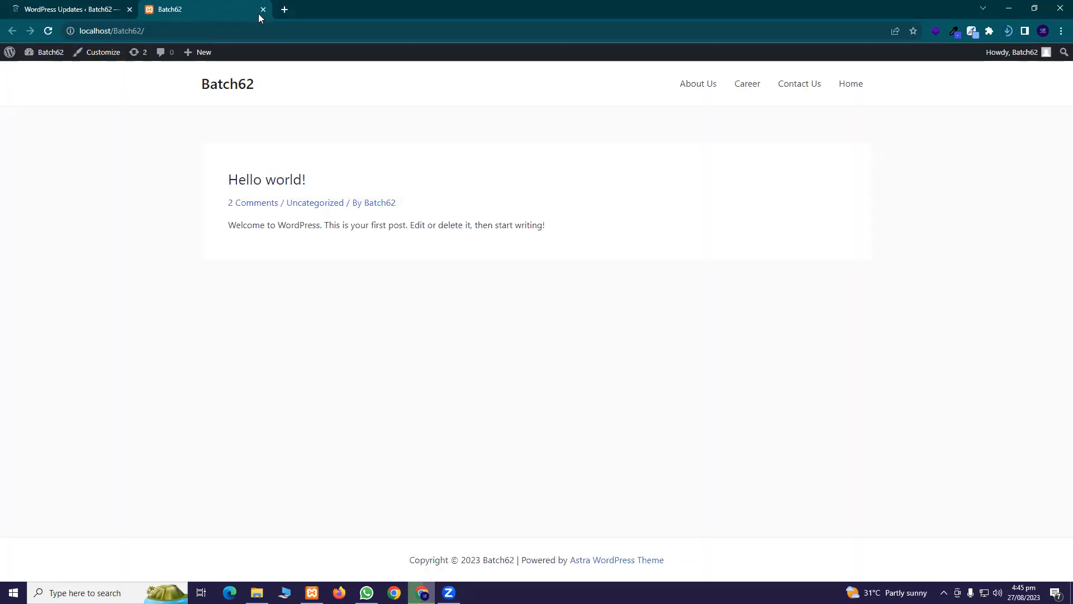
left_click(63, 6)
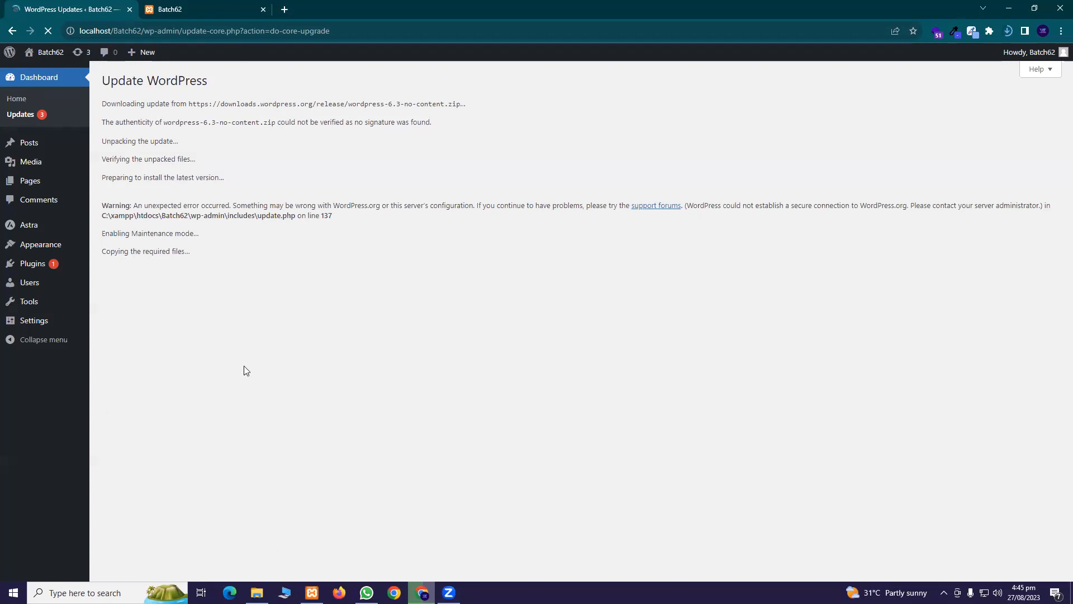
Once the update finishes, update the WordPress database, continue, and close the front-page tab
left_click(50, 33)
left_click(13, 31)
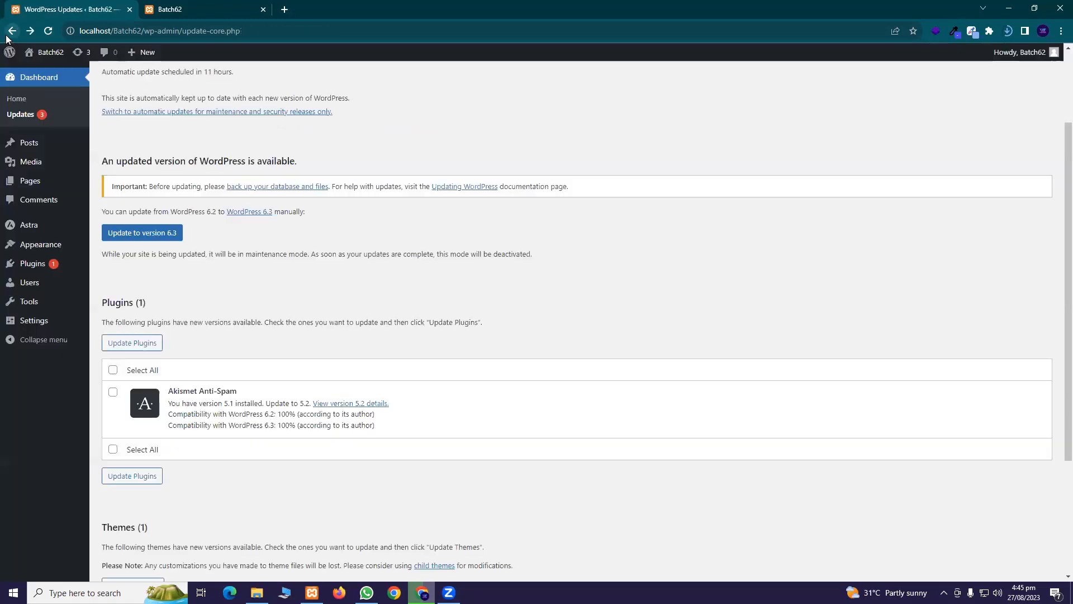
left_click(47, 31)
left_click(408, 223)
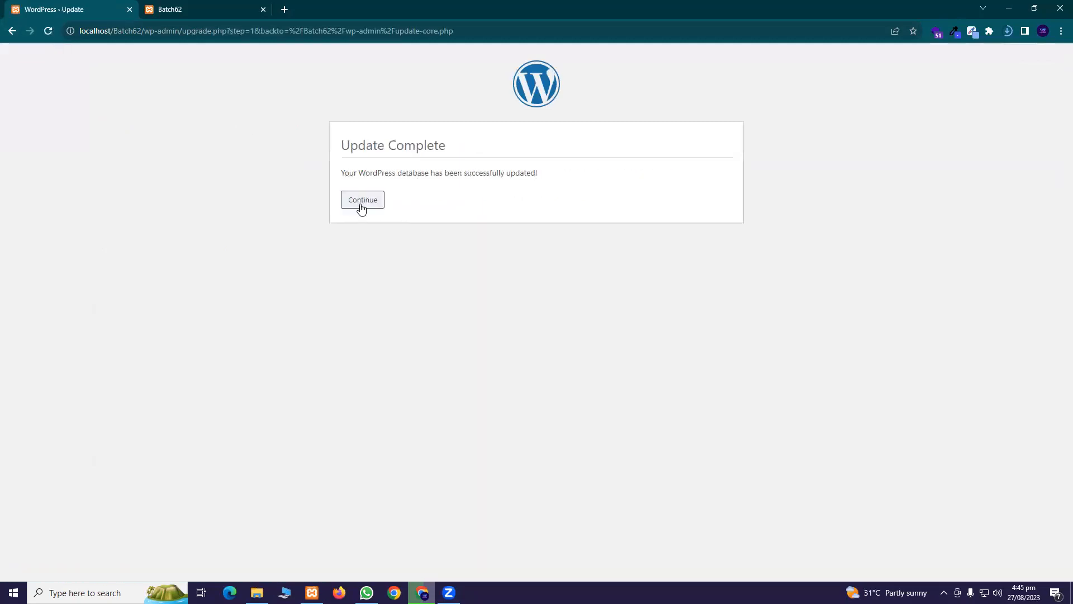
left_click(362, 201)
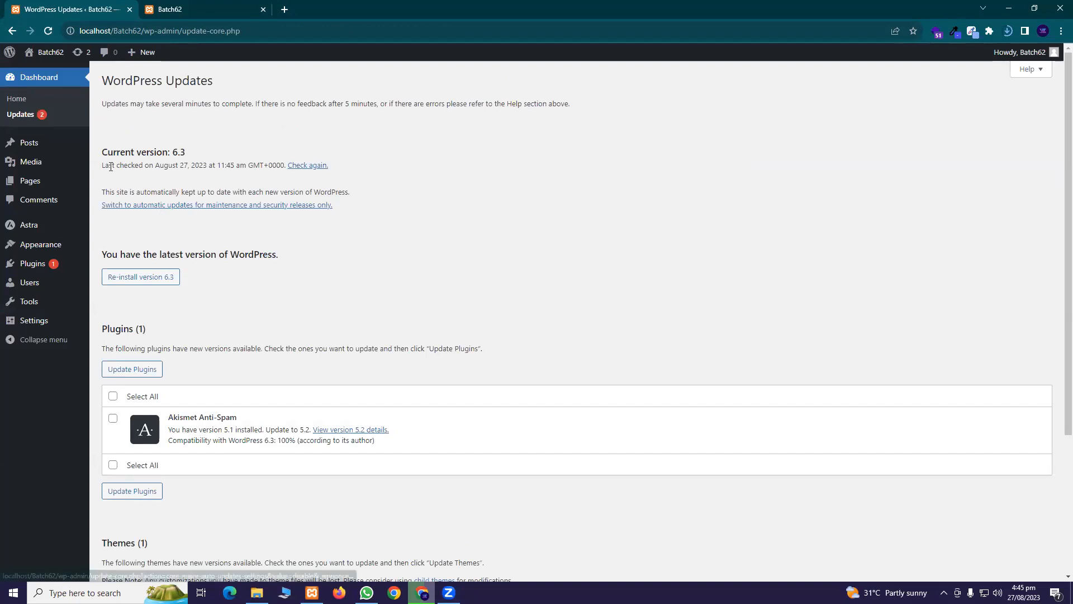
left_click(50, 54)
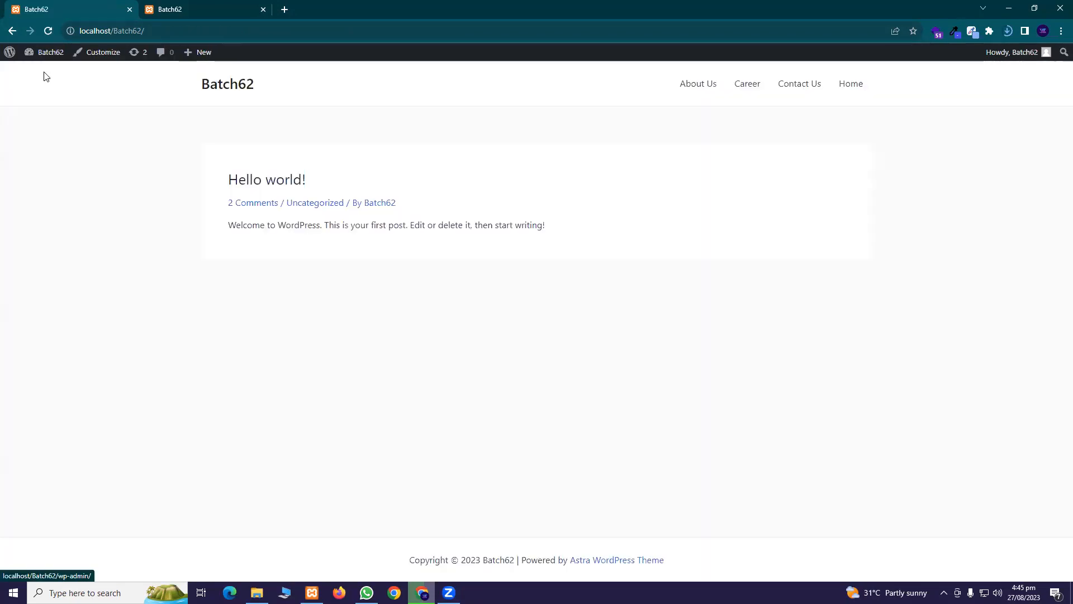
left_click(262, 10)
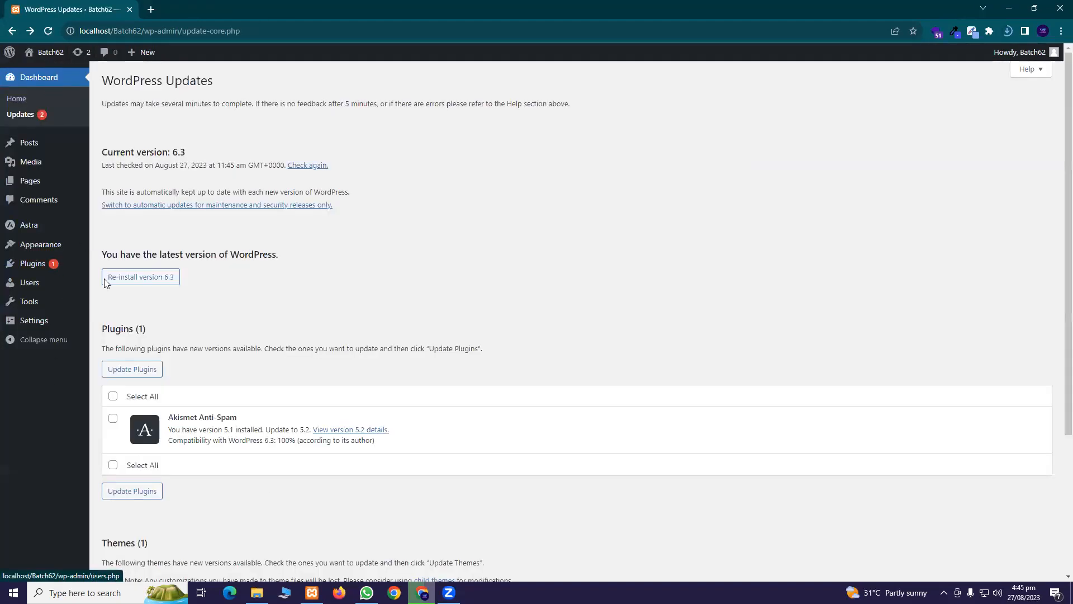
Open the Astra theme dashboard in a new tab
mouse_move(40, 226)
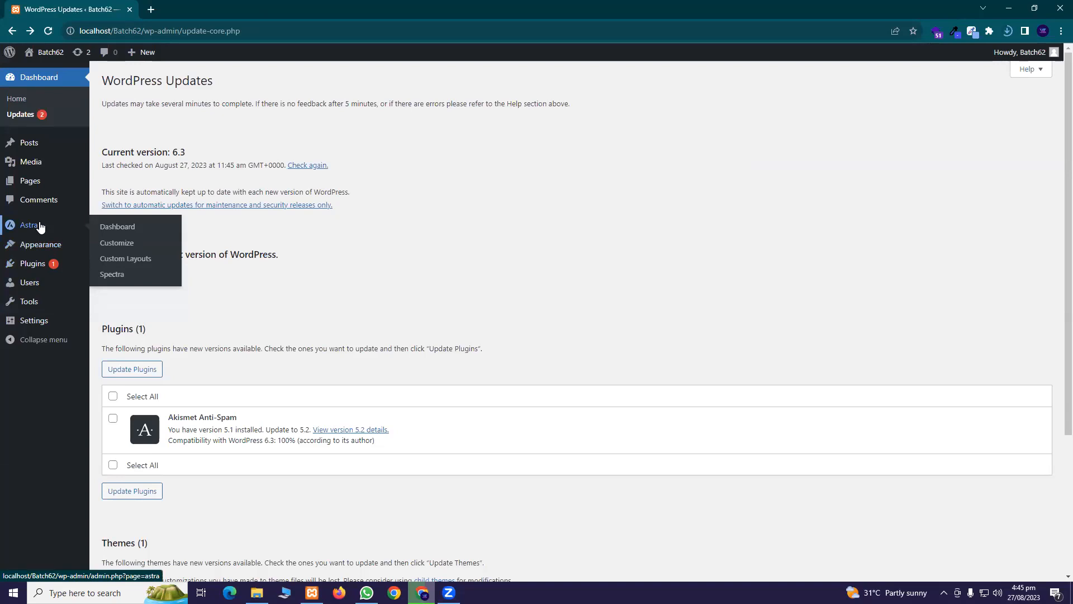
left_click(115, 227)
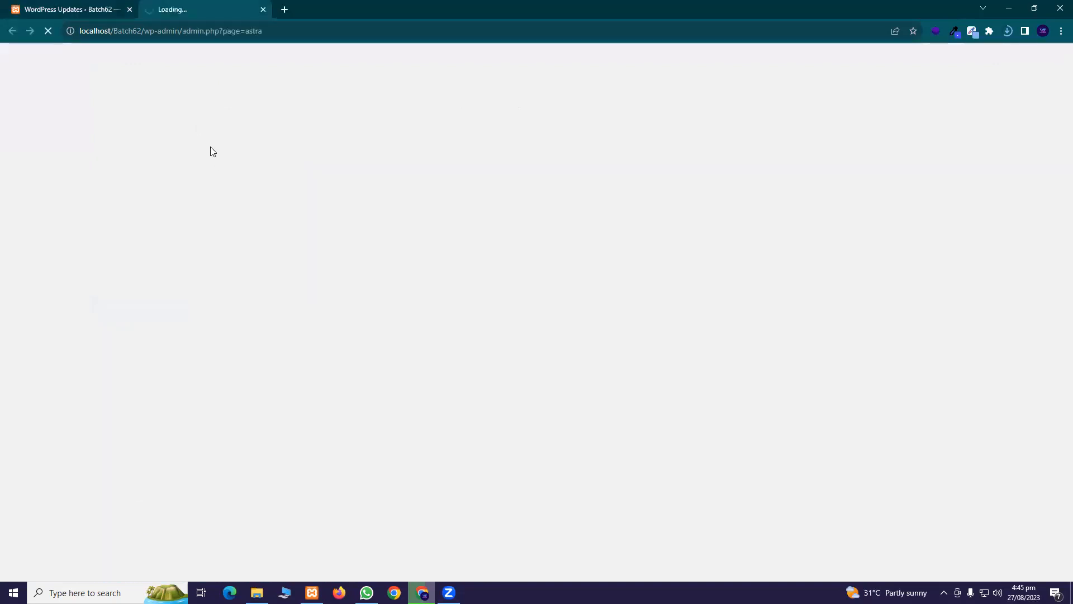
left_click(80, 7)
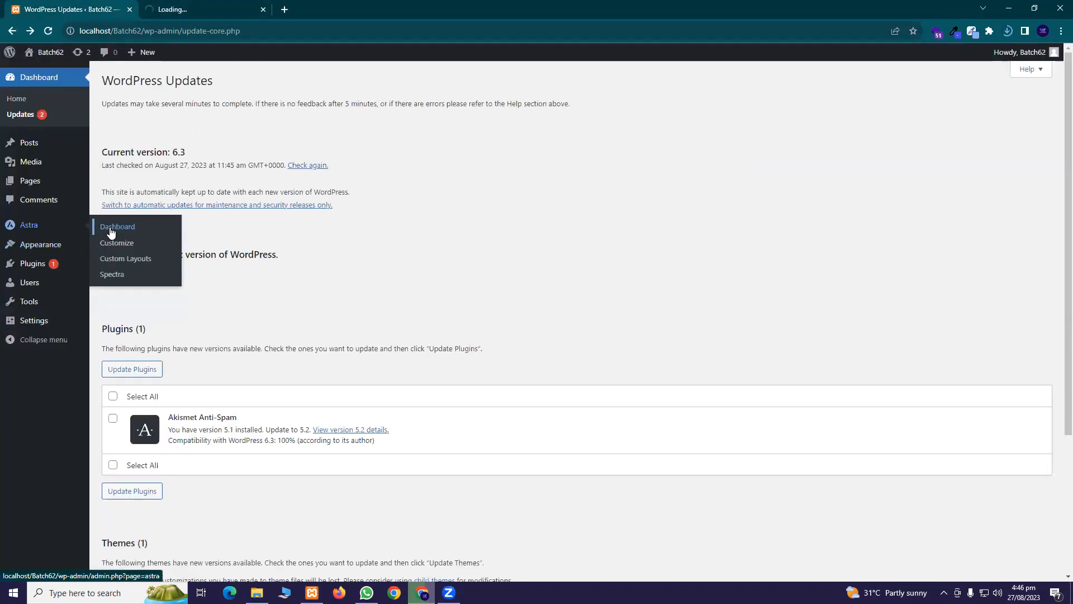
left_click(180, 8)
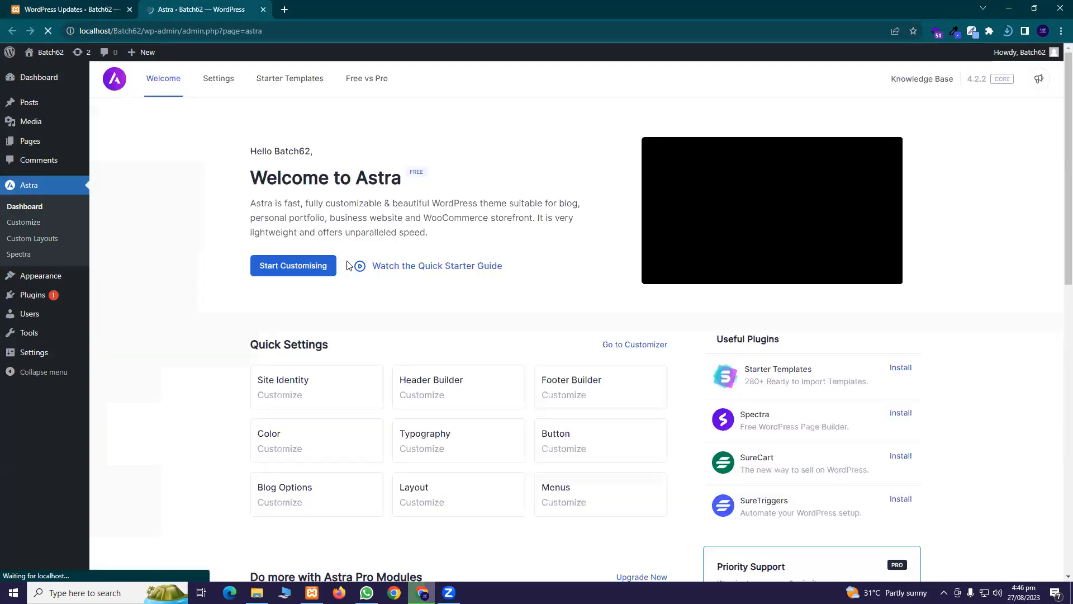
scroll(354, 271, "down", 3)
scroll(369, 278, "up", 2)
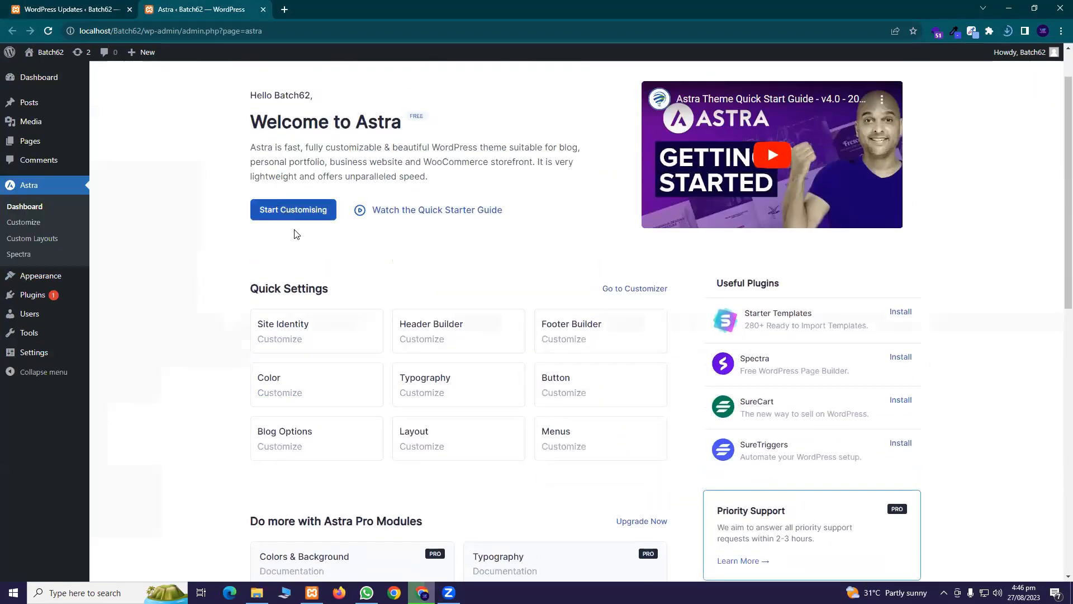
scroll(295, 235, "up", 1)
scroll(297, 241, "down", 2)
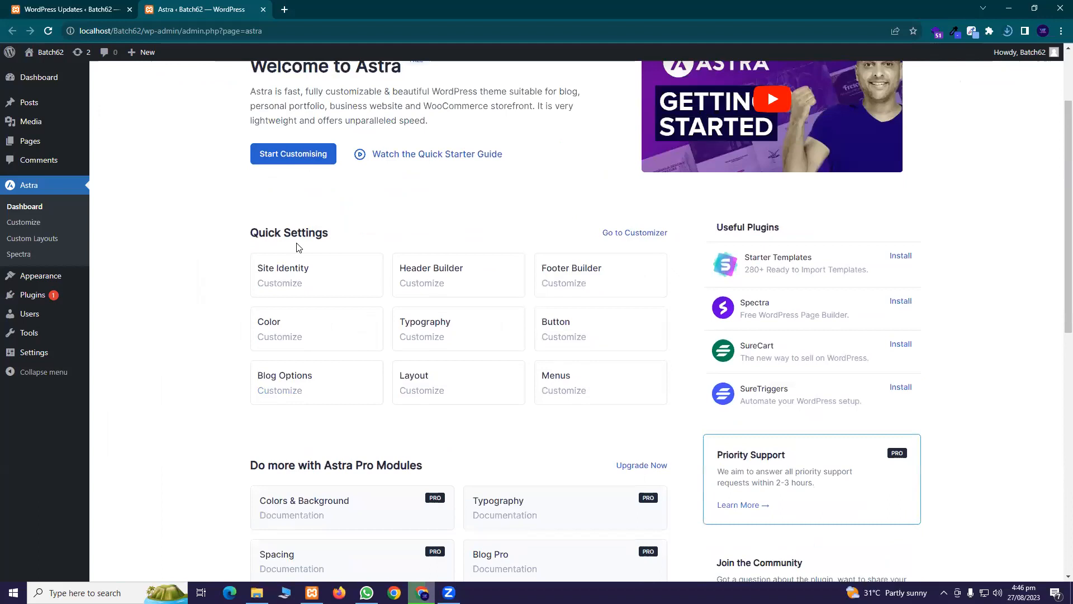
scroll(296, 246, "down", 1)
Install the Starter Templates and Spectra plugins from Astra's Useful Plugins list
left_click_drag(717, 171, 809, 178)
left_click(899, 202)
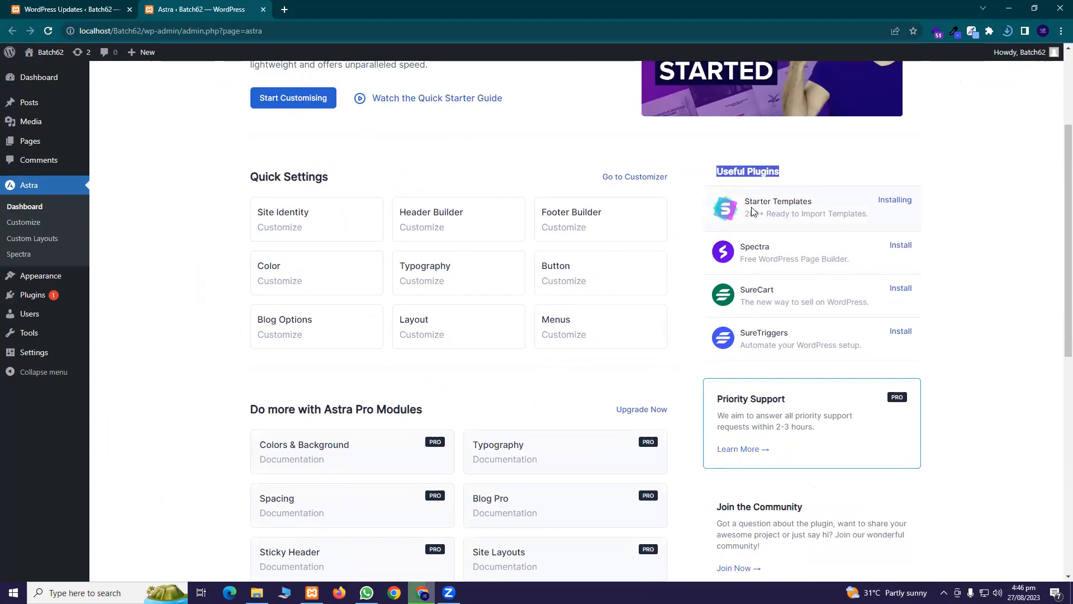
left_click_drag(745, 199, 842, 200)
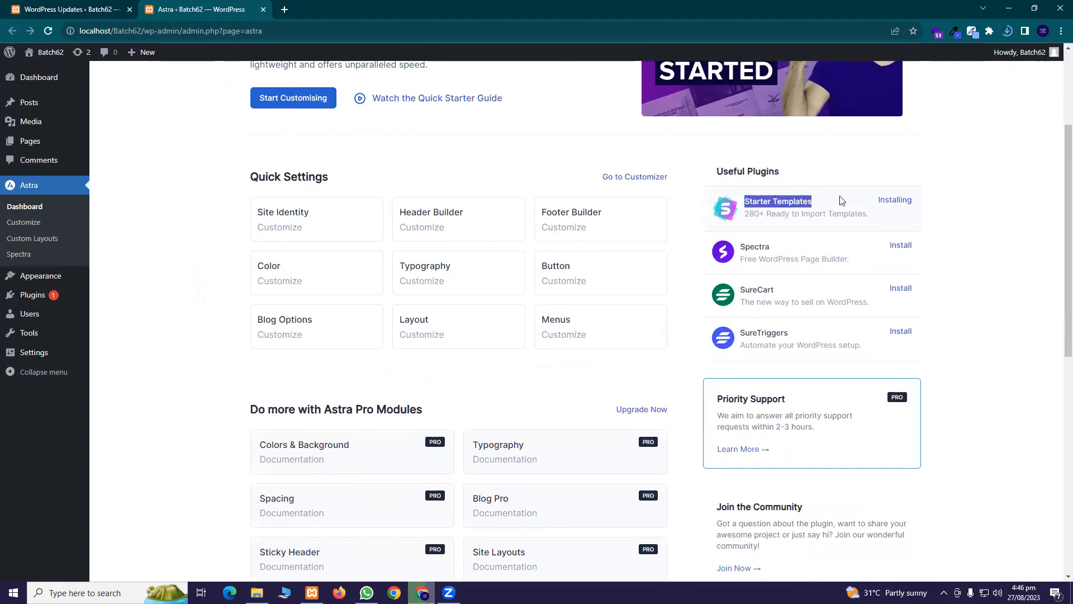
left_click(900, 247)
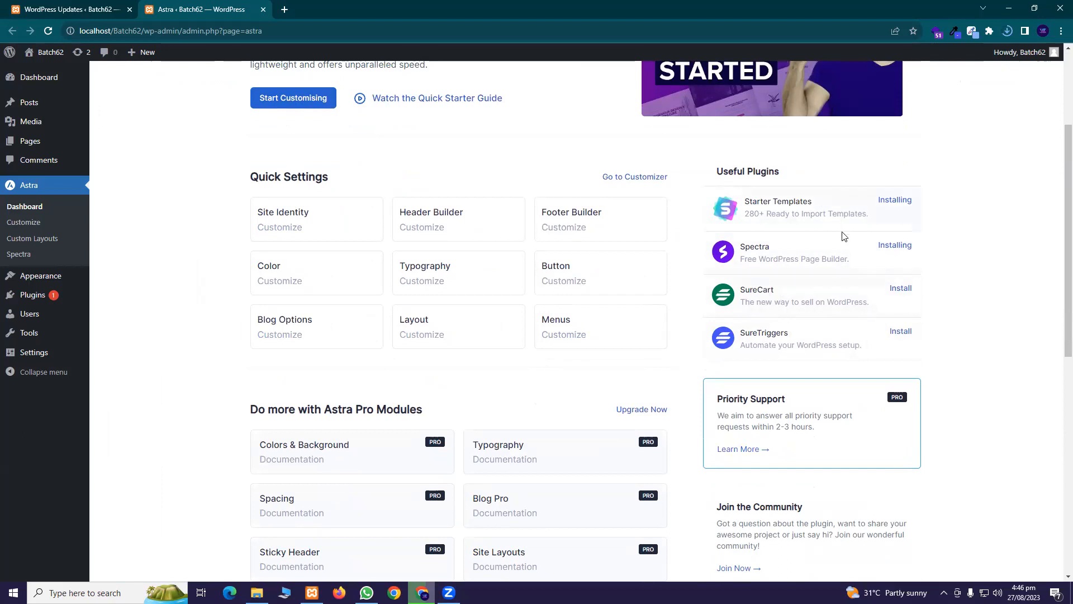
scroll(549, 348, "up", 3)
scroll(545, 333, "down", 11)
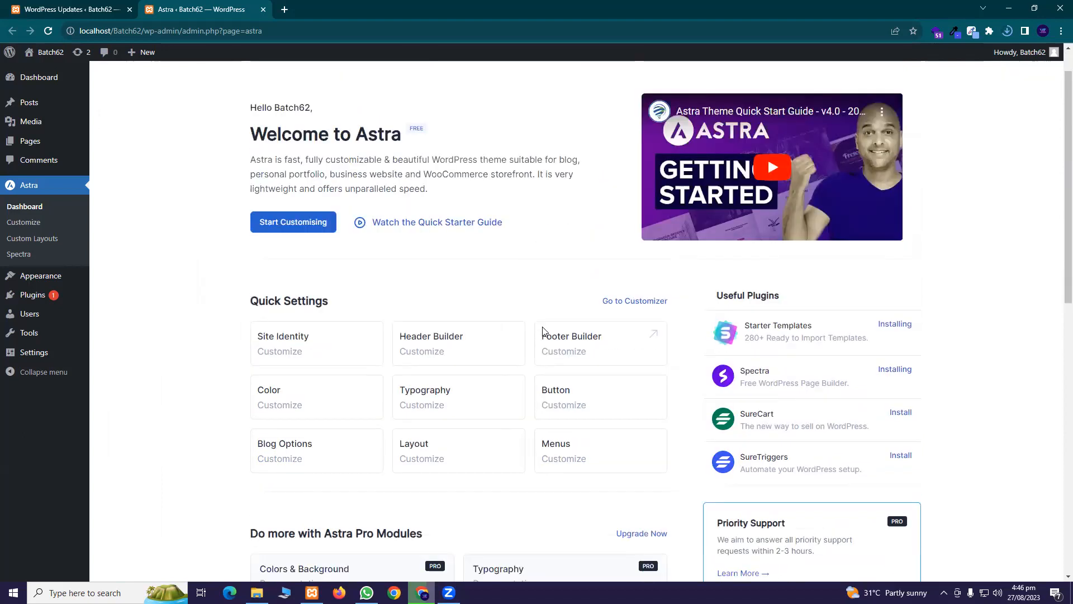
scroll(570, 343, "down", 1)
scroll(563, 324, "up", 12)
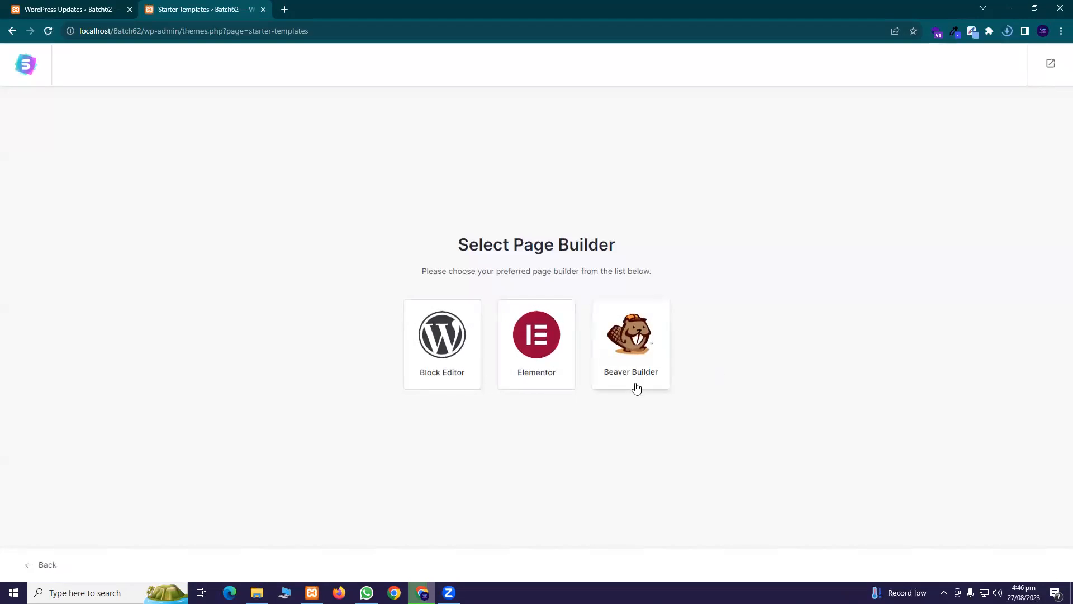
Leave Starter Templates and return to the WordPress Dashboard
left_click(1050, 63)
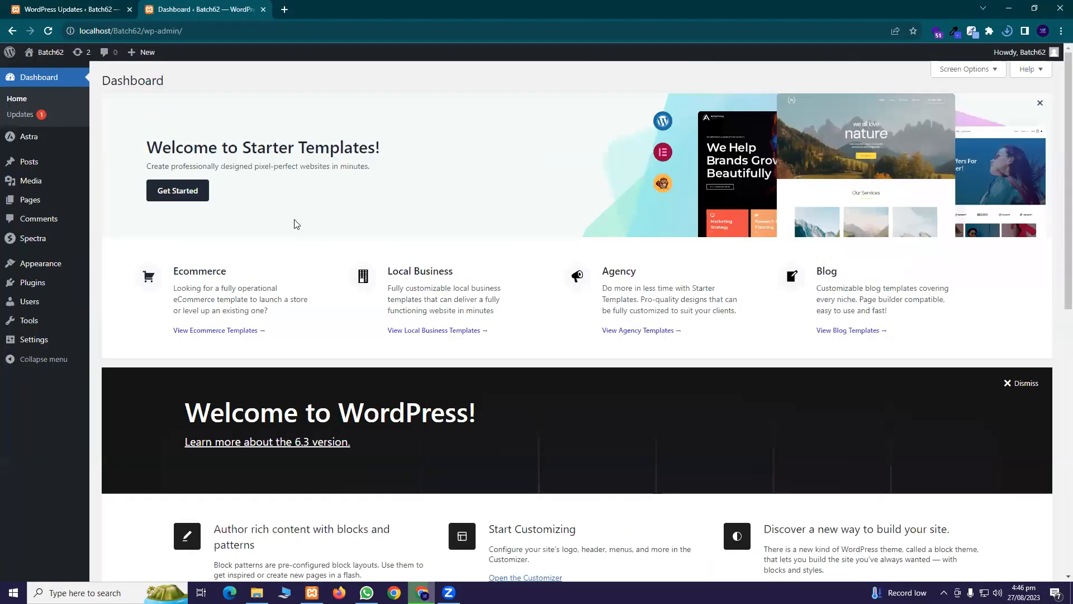
scroll(316, 234, "down", 10)
scroll(316, 234, "up", 10)
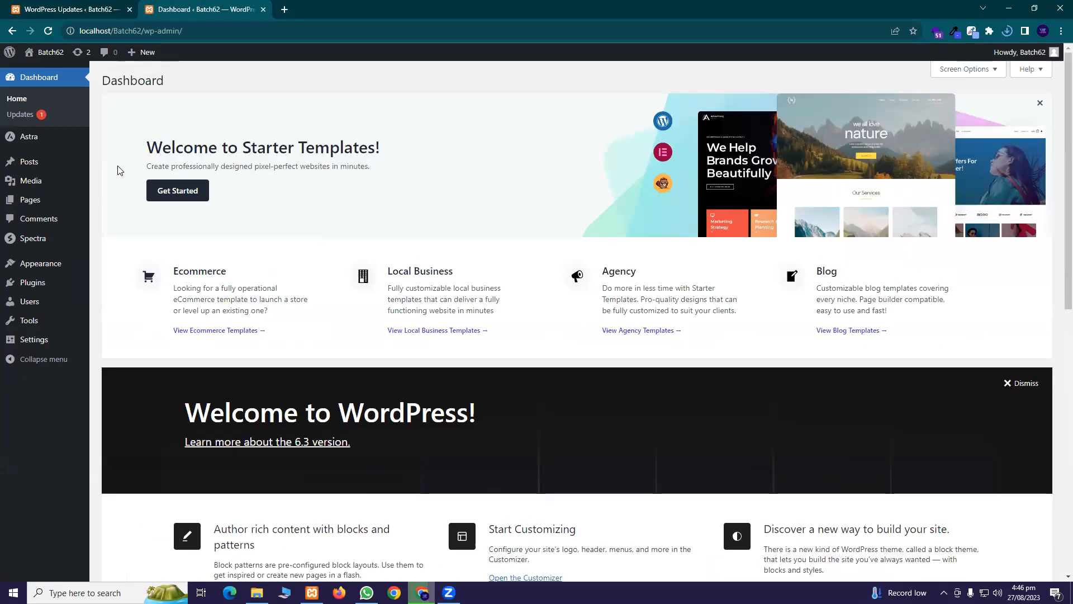
Open Plugins > Installed Plugins in a new tab, then return to the Updates tab
mouse_move(49, 201)
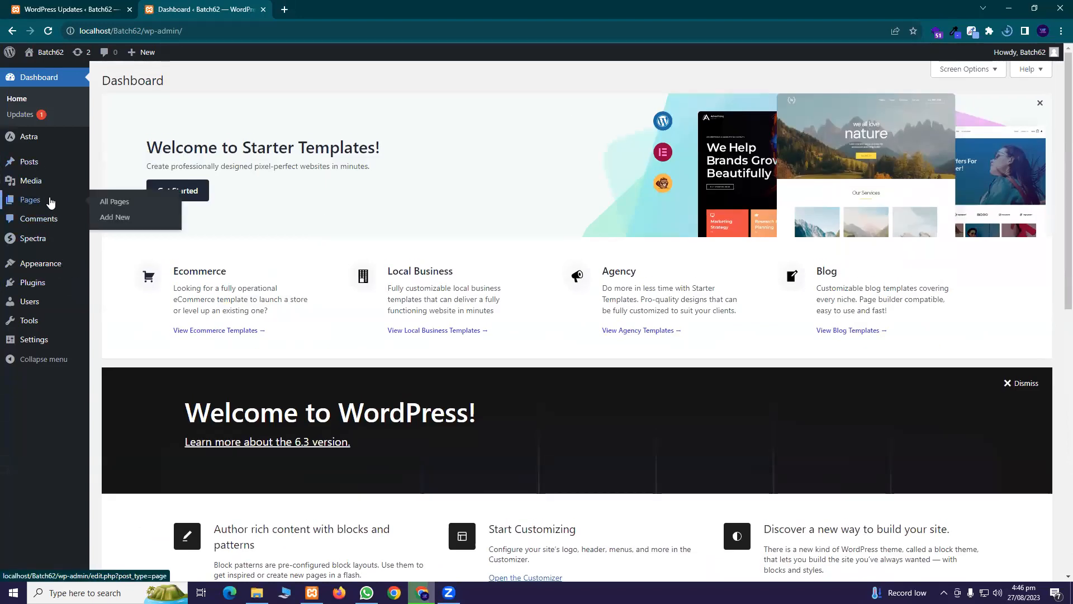
mouse_move(59, 271)
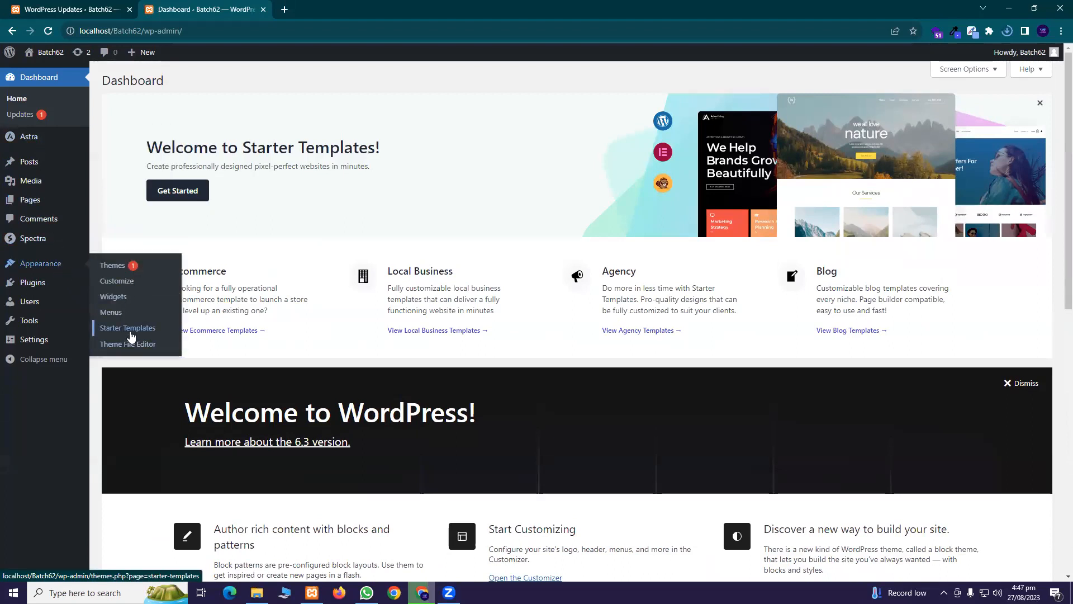
mouse_move(30, 282)
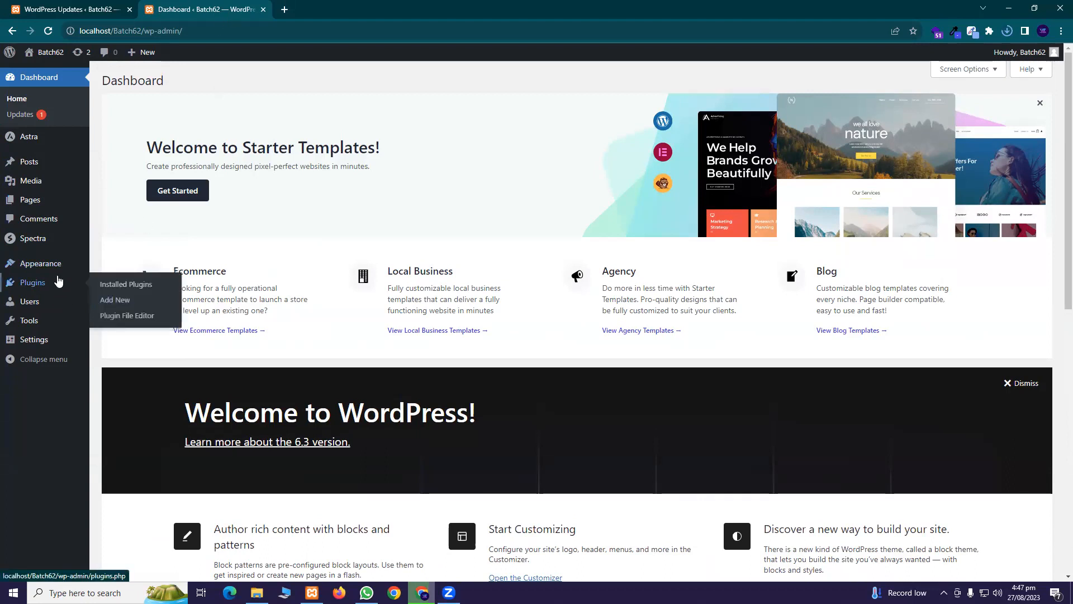
middle_click(142, 285)
left_click(289, 4)
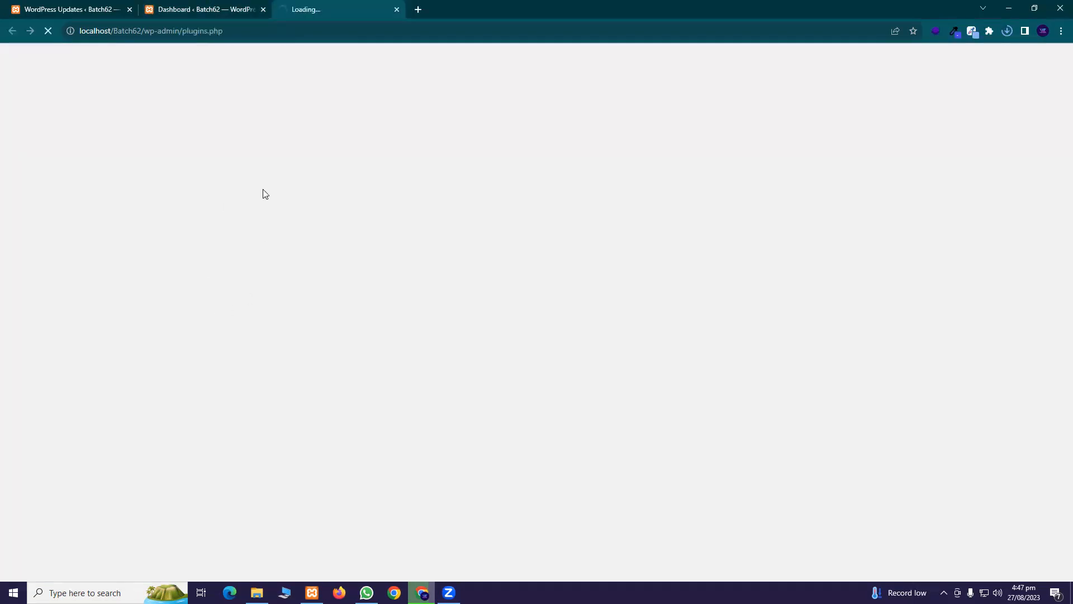
left_click(56, 7)
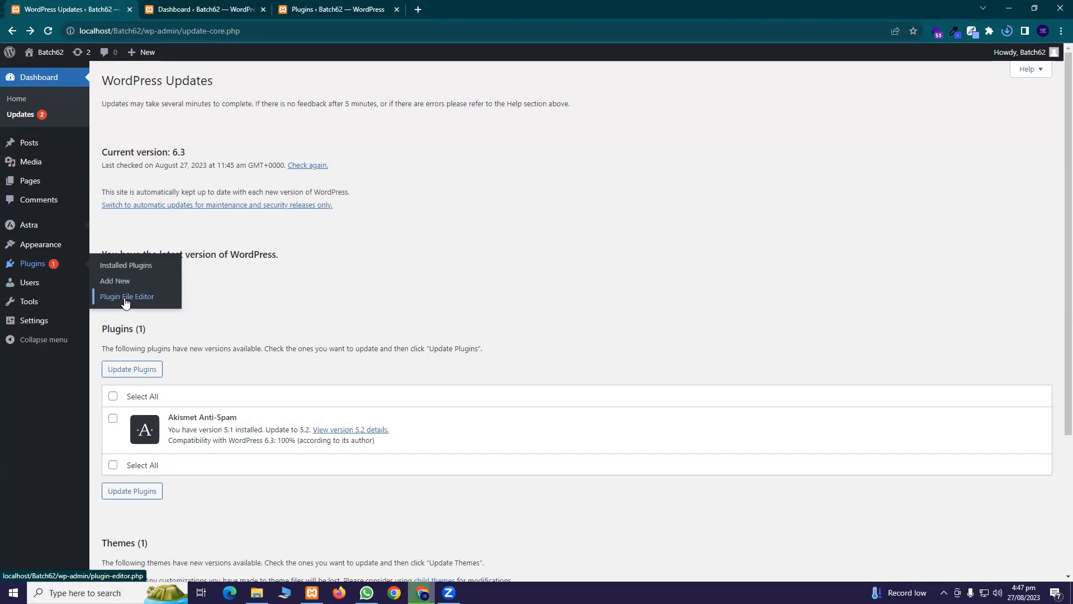
Bulk-delete the Akismet Anti-Spam and Hello Dolly plugins and reload the plugins list
left_click(339, 9)
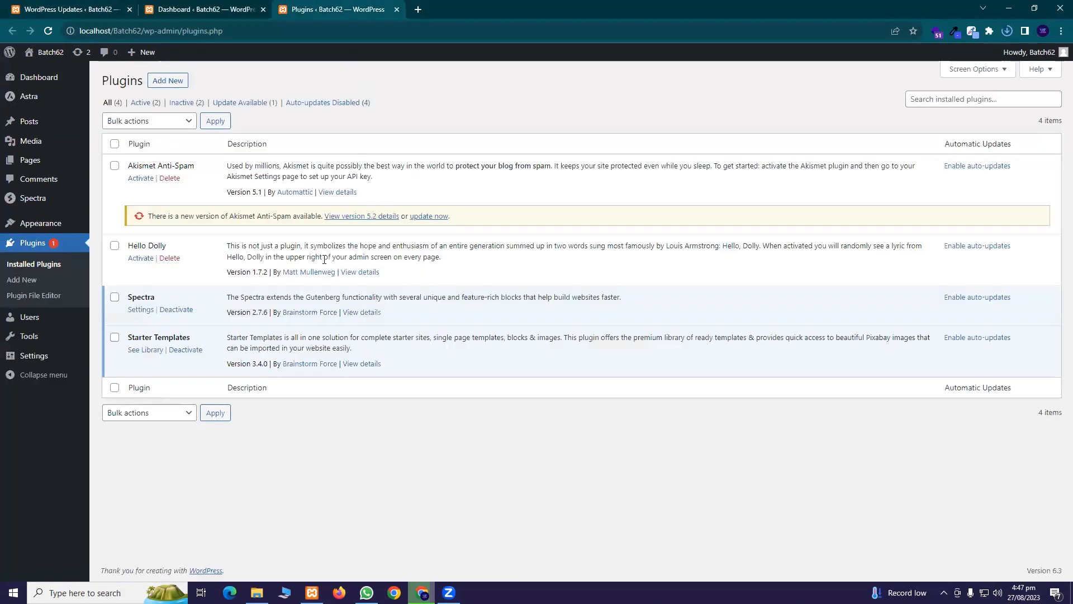
left_click(115, 166)
left_click(114, 246)
left_click(118, 122)
left_click(130, 180)
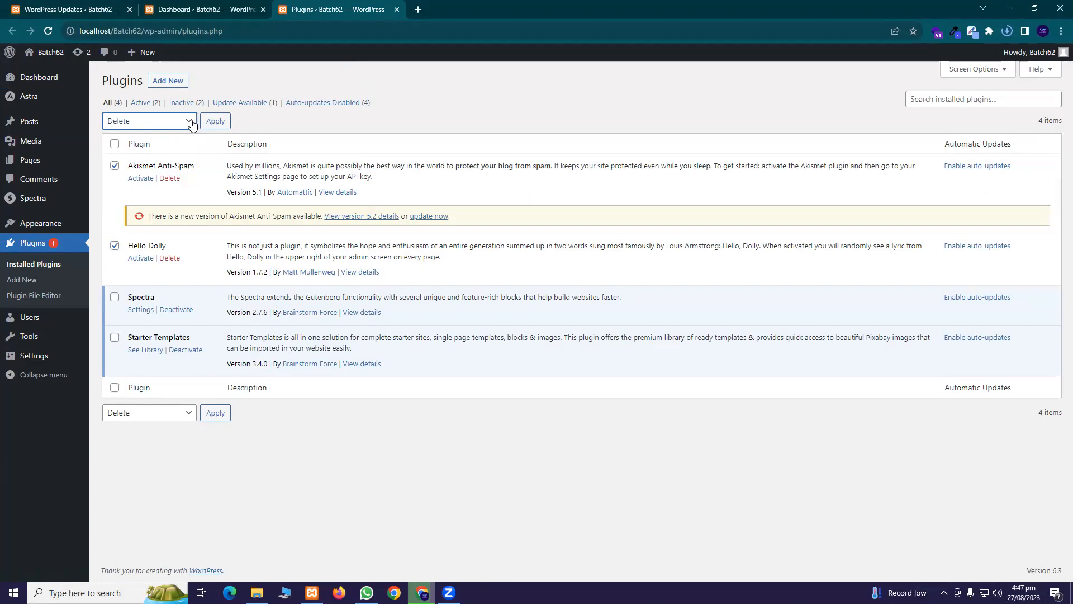
left_click(215, 121)
left_click(591, 106)
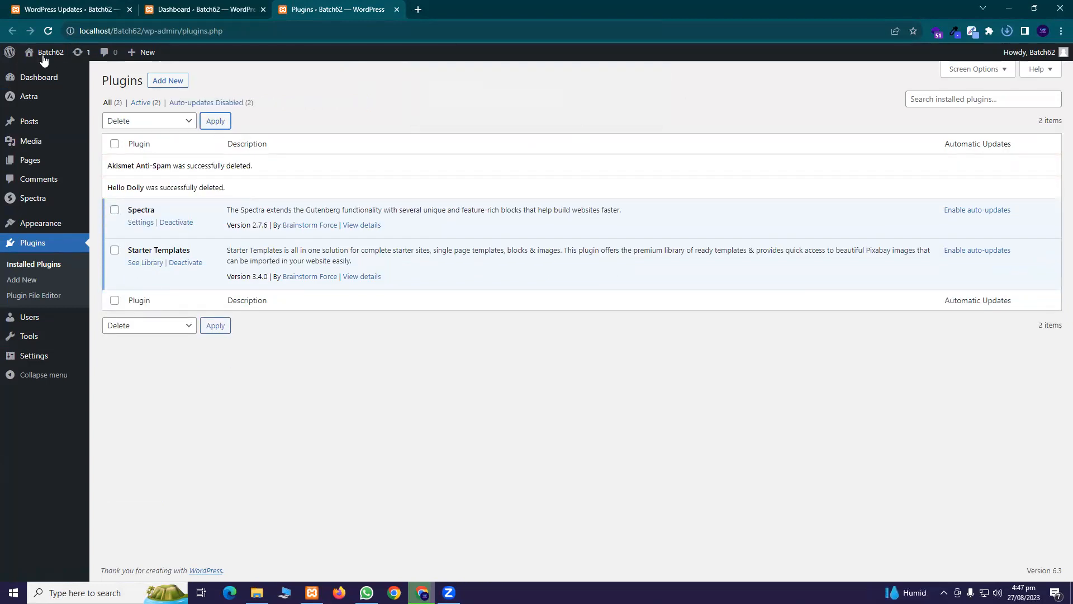
left_click(48, 31)
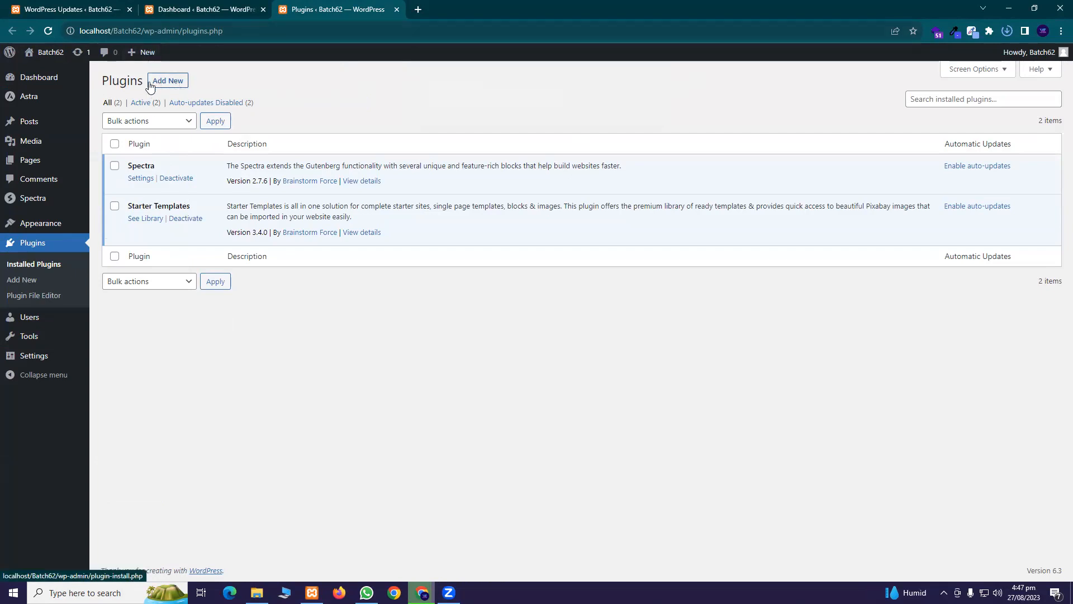
Go to the Add Plugins page, briefly opening and closing a Themes tab
left_click(172, 85)
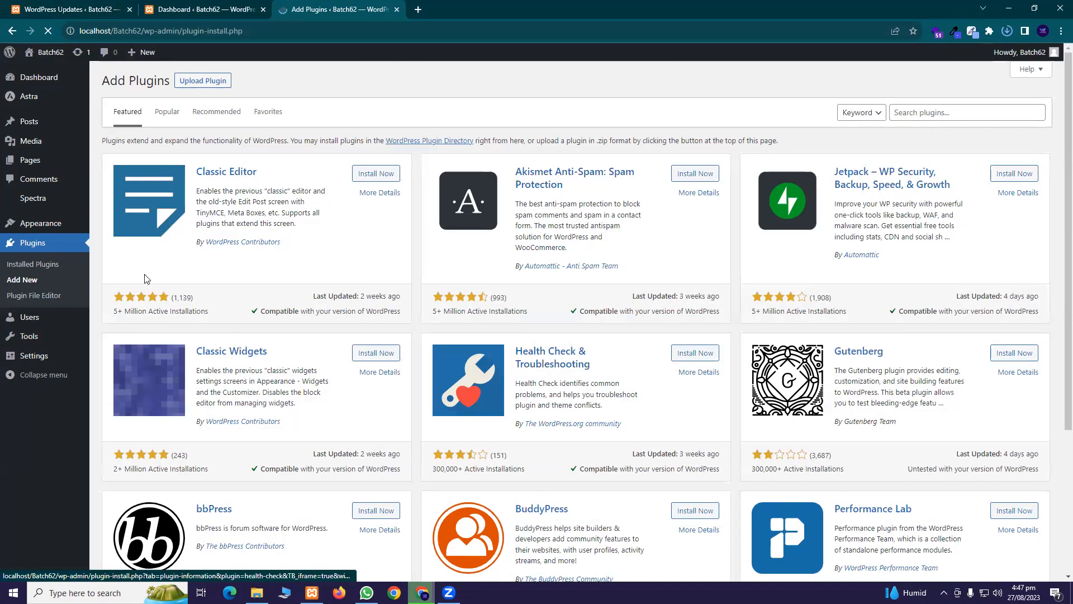
middle_click(111, 225)
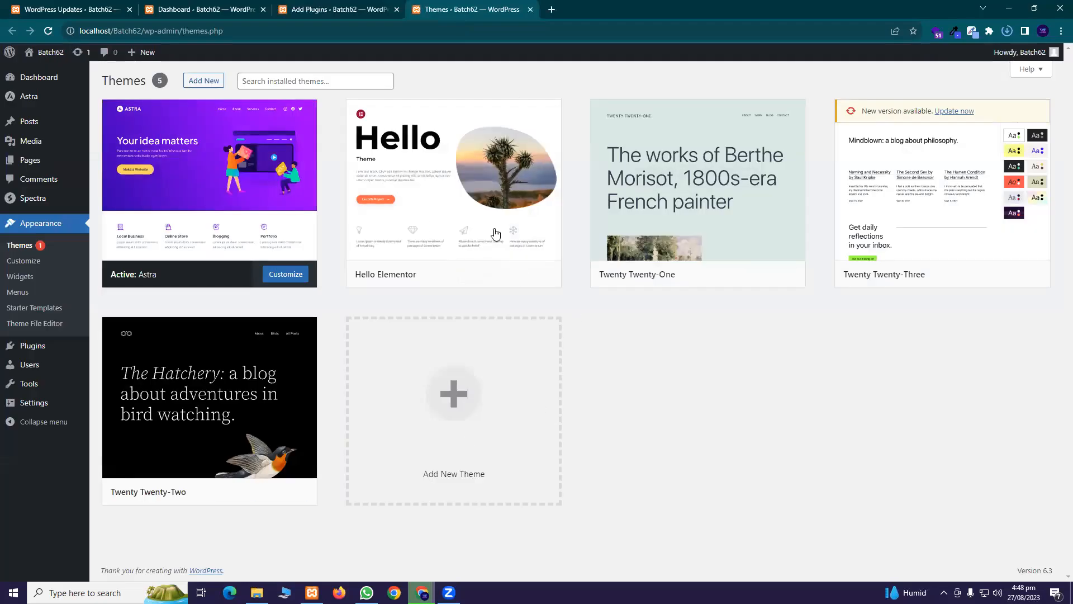
left_click(530, 9)
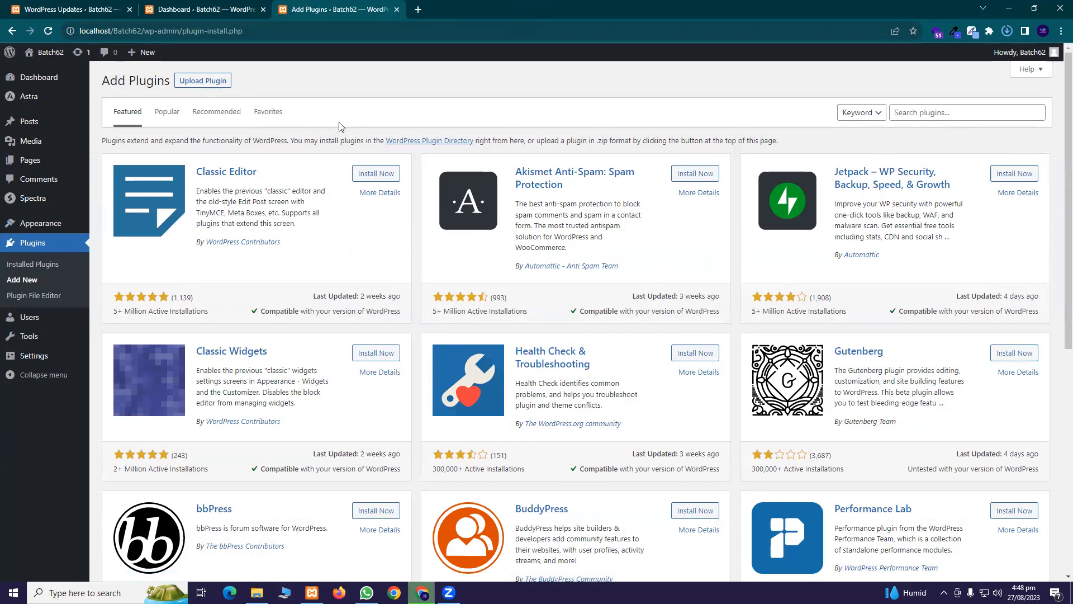
Search plugins for 'elementor' and install Elementor Website Builder
left_click(931, 112)
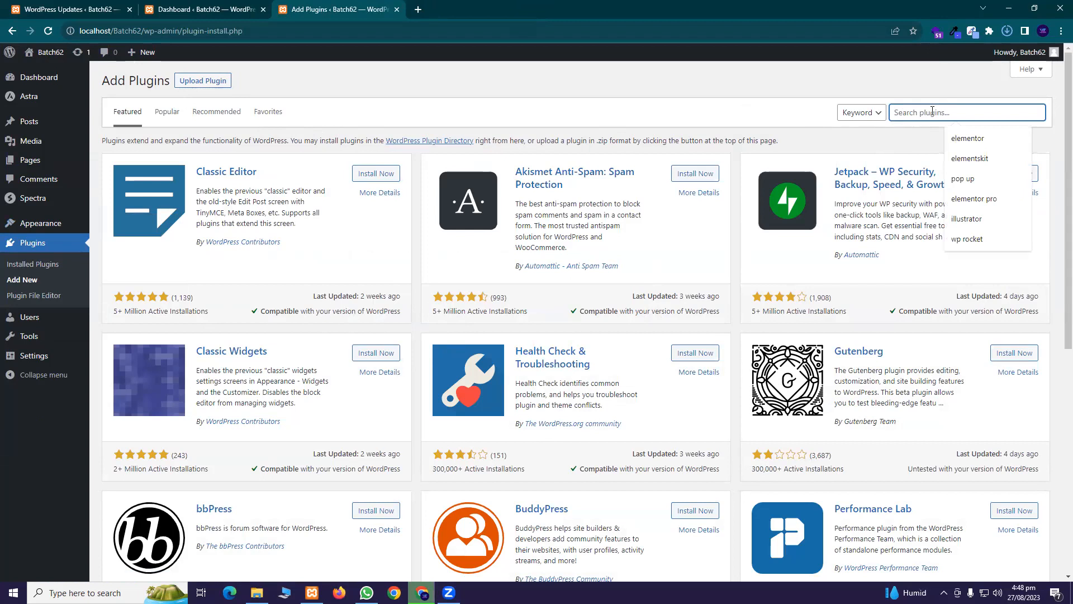
type("elemento")
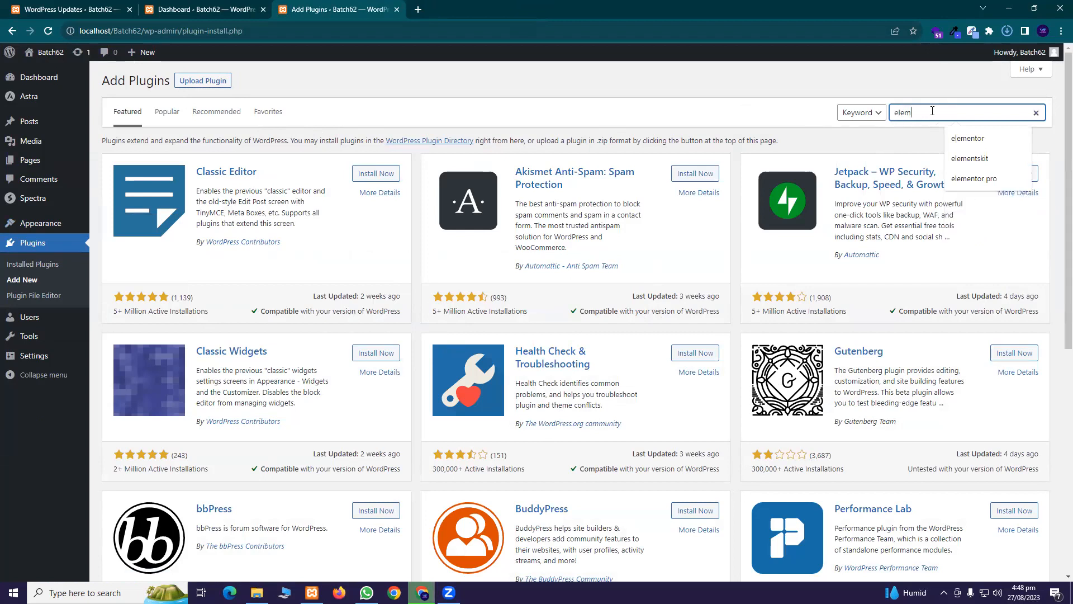
type("r")
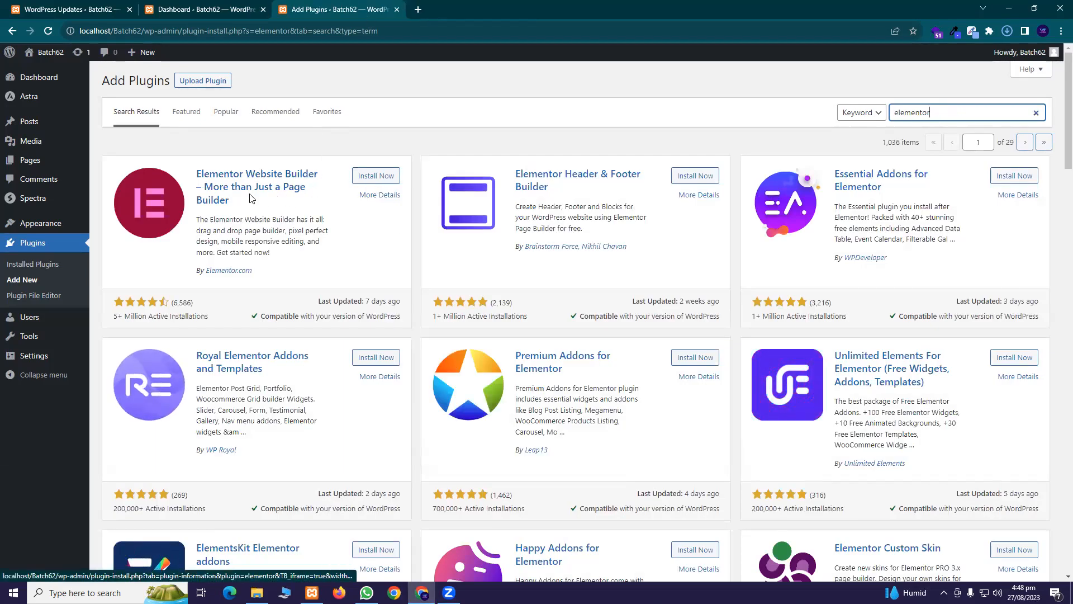
left_click_drag(228, 200, 201, 174)
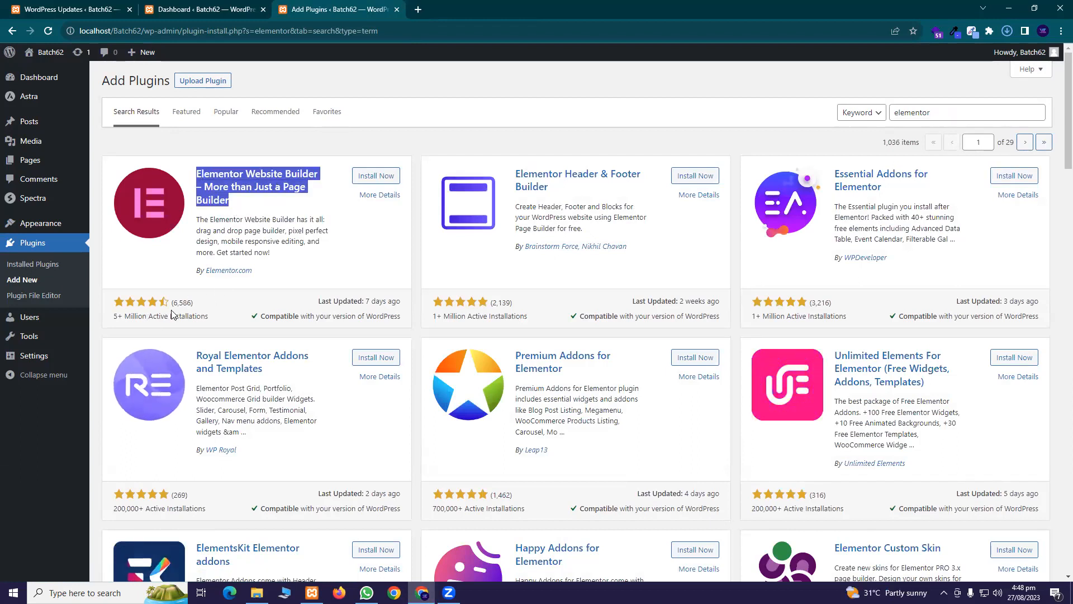
left_click(374, 176)
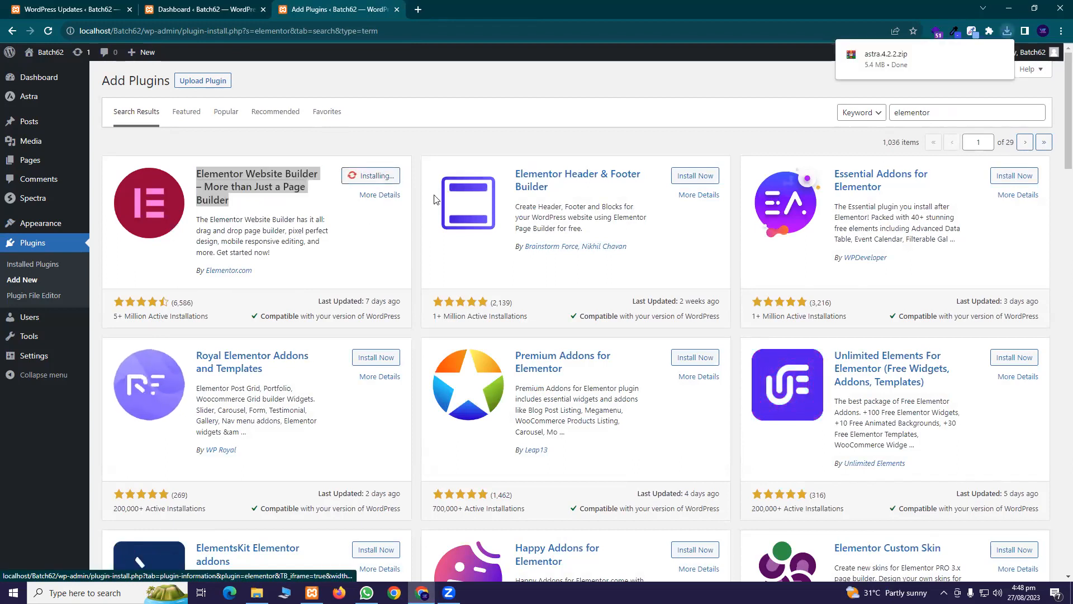
mouse_move(1000, 56)
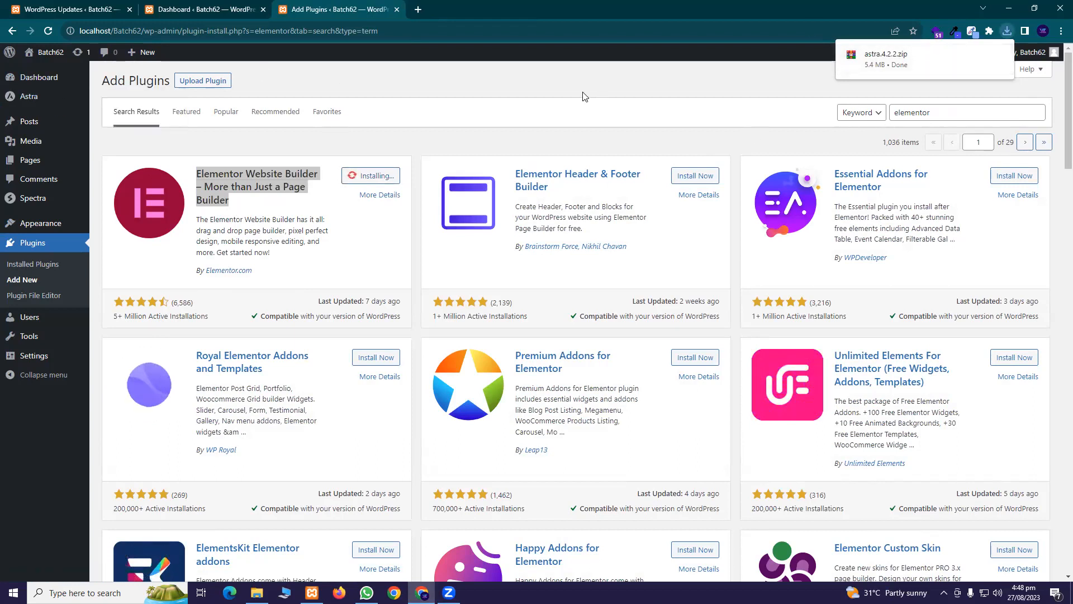
mouse_move(945, 56)
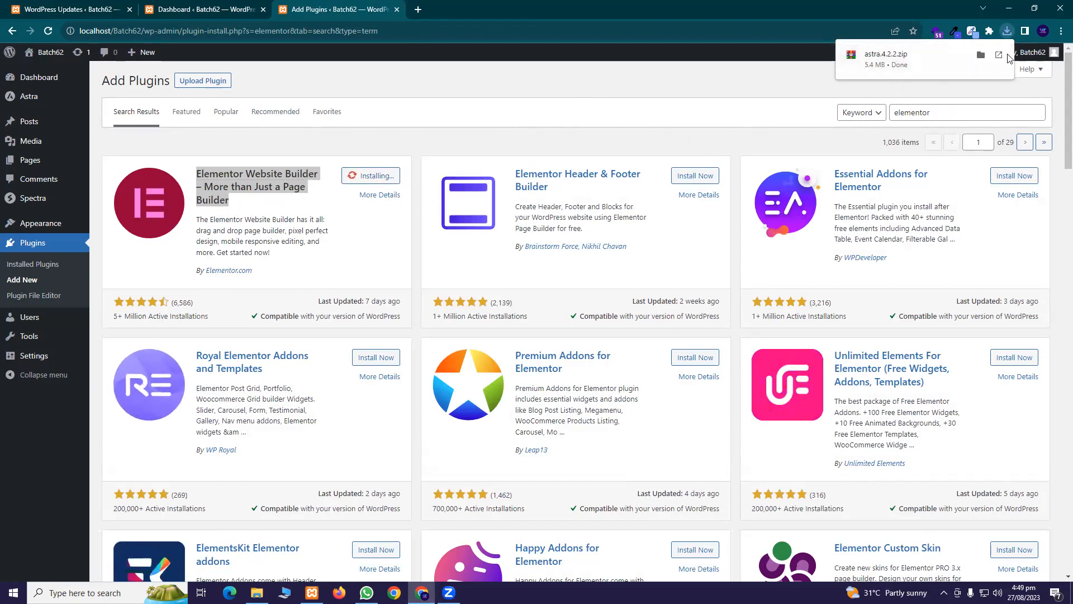
left_click(615, 107)
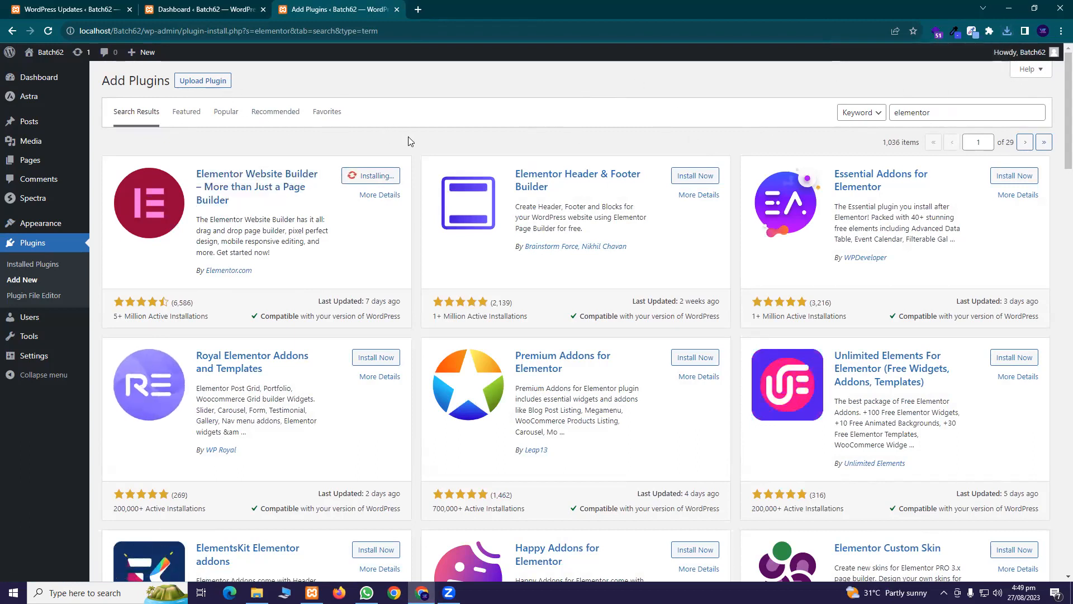
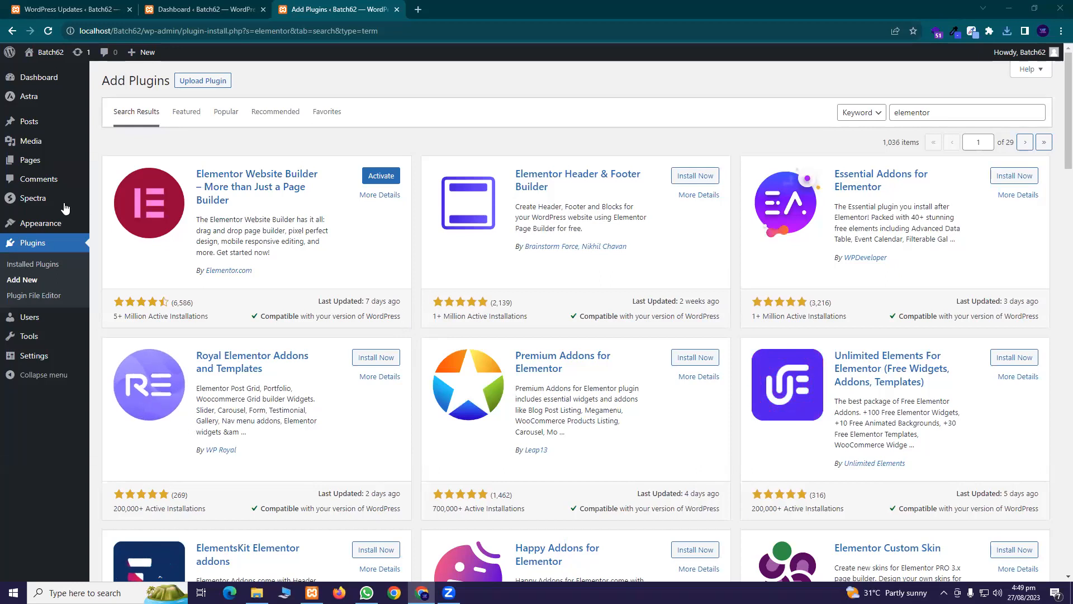
Activate Elementor Website Builder from the 'elementor' plugin search results
mouse_move(26, 99)
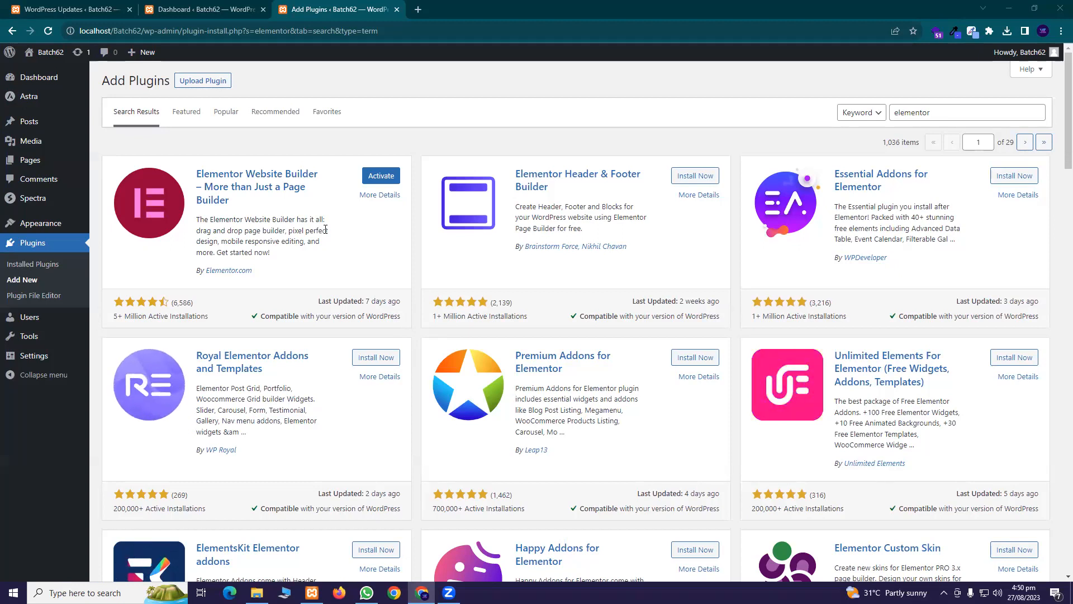
triple_click(162, 316)
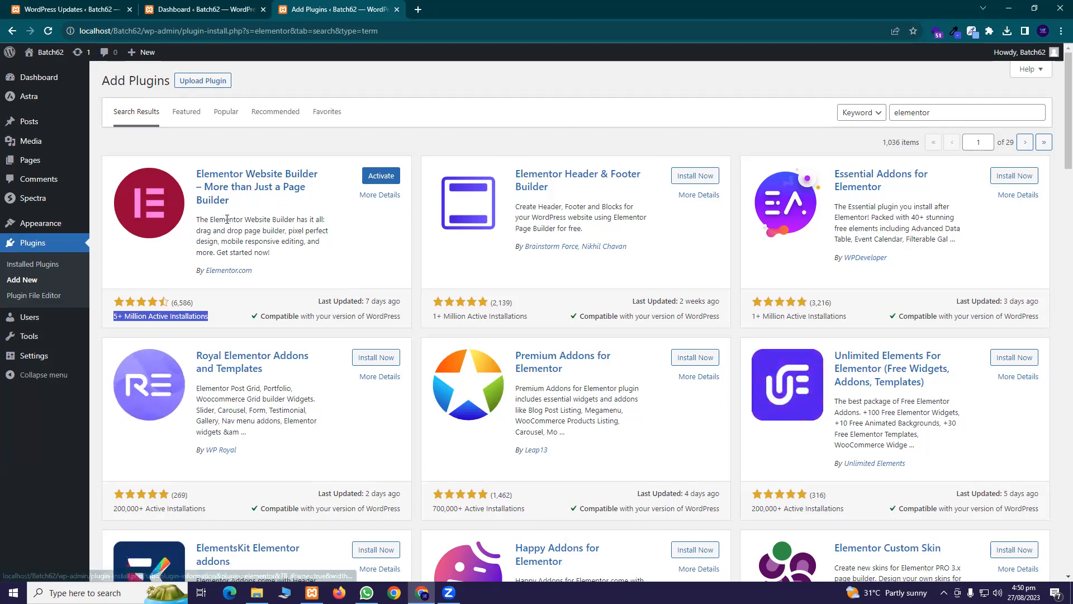
left_click(387, 180)
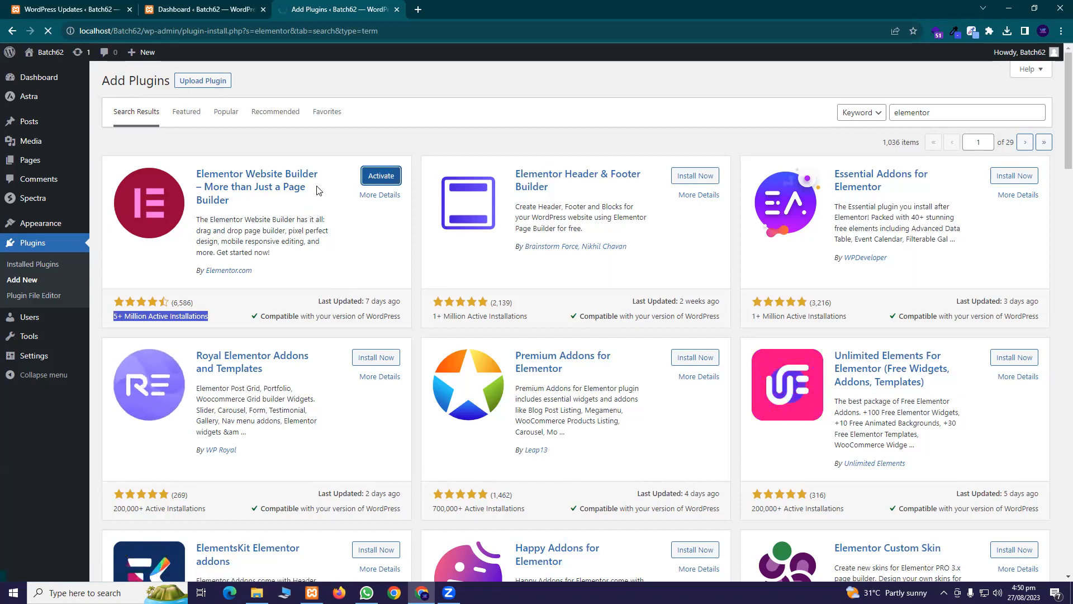
Finish activating Elementor, close the Installed Plugins and duplicate Dashboard tabs, and return to Dashboard Home
left_click(369, 175)
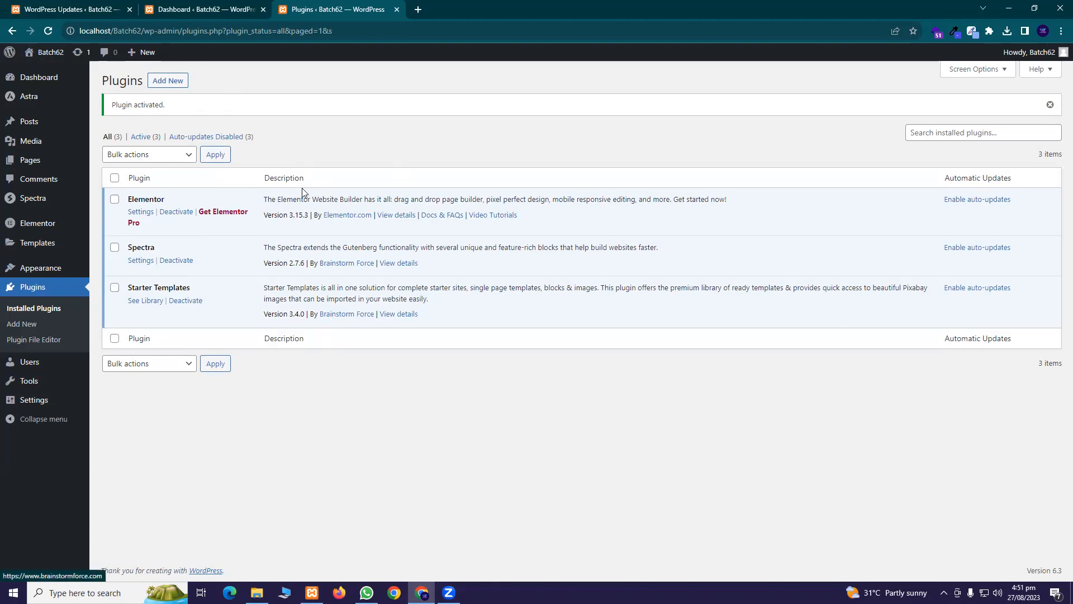
mouse_move(49, 53)
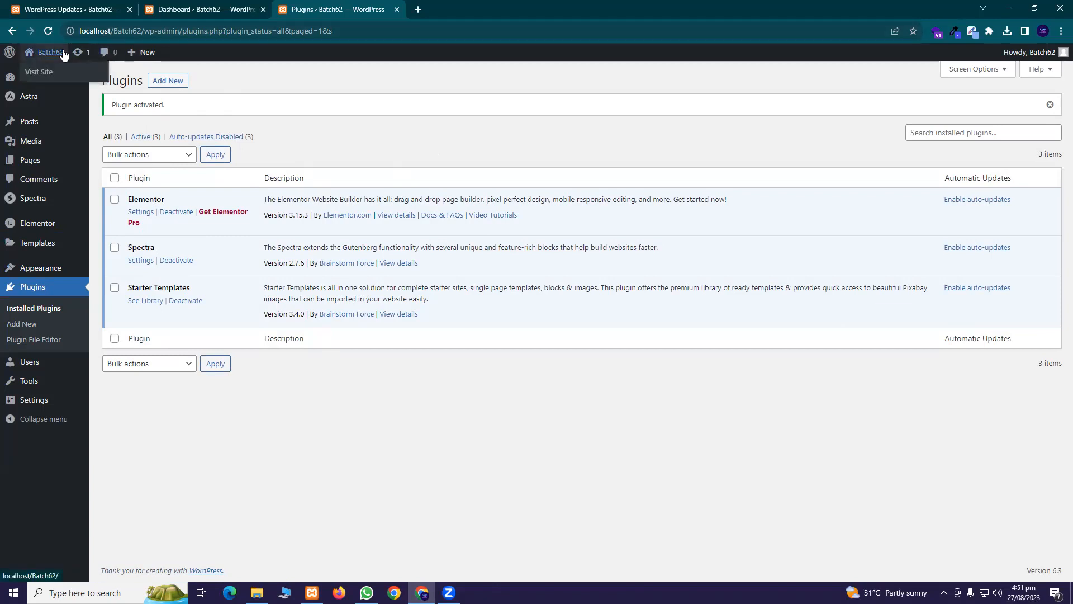
left_click(396, 9)
left_click(264, 10)
left_click(48, 32)
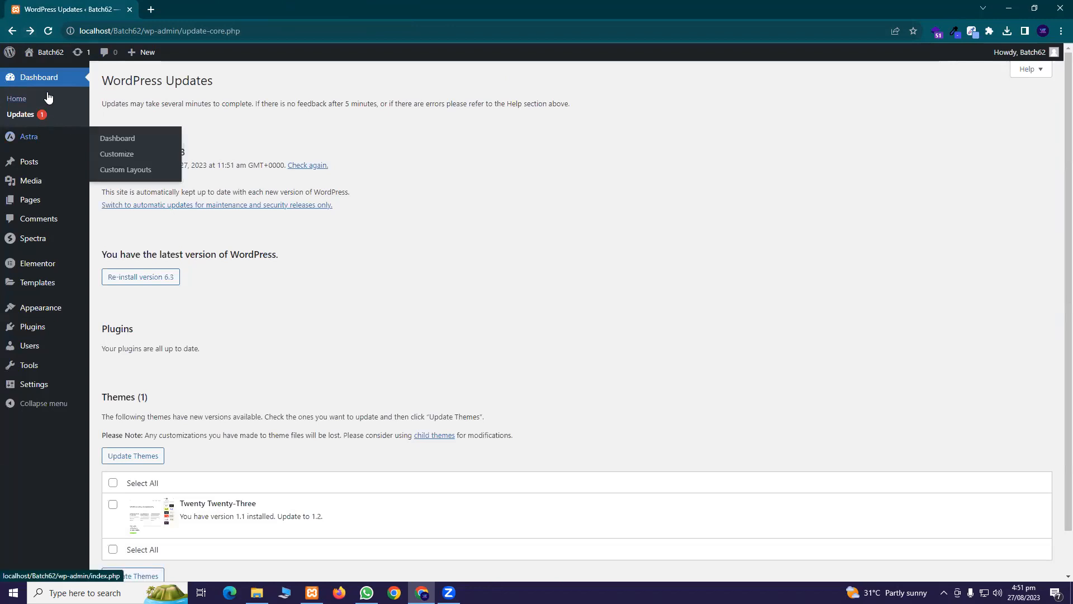
left_click(39, 77)
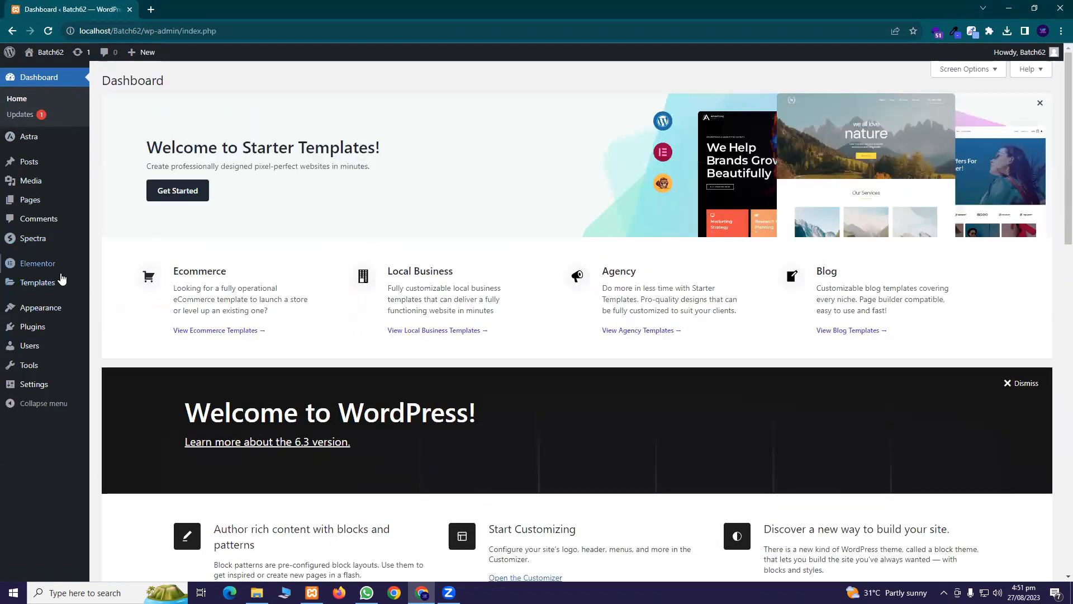
right_click(44, 68)
left_click(92, 75)
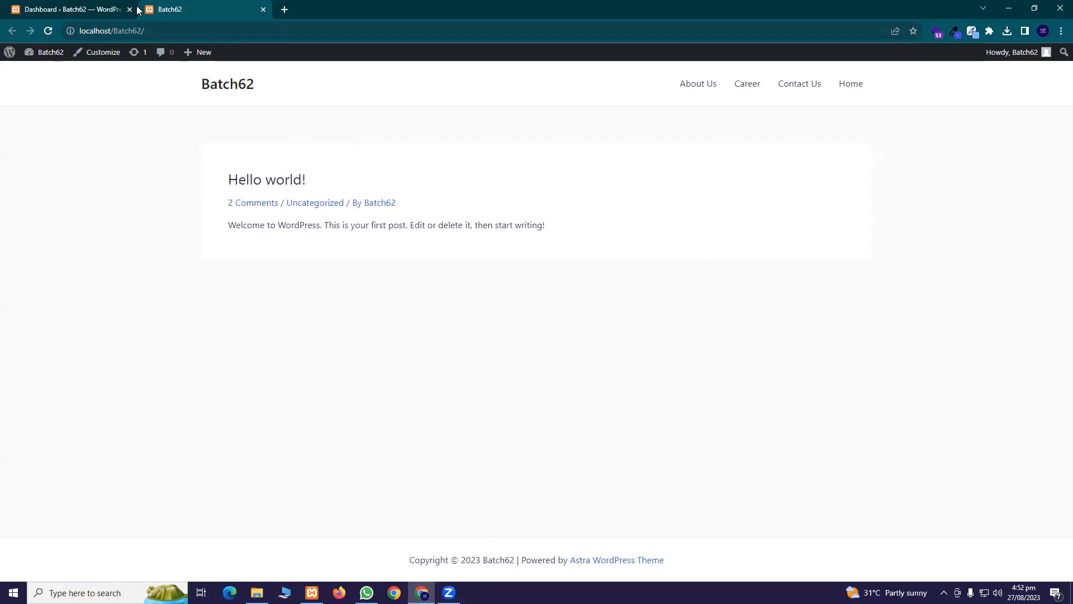
left_click(63, 7)
left_click(263, 9)
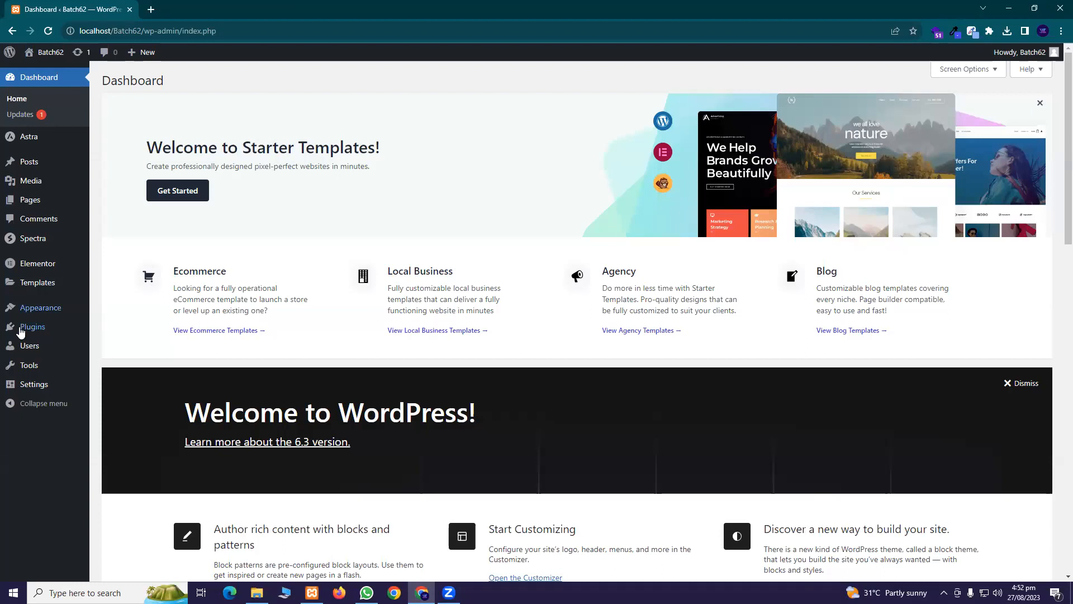
mouse_move(29, 317)
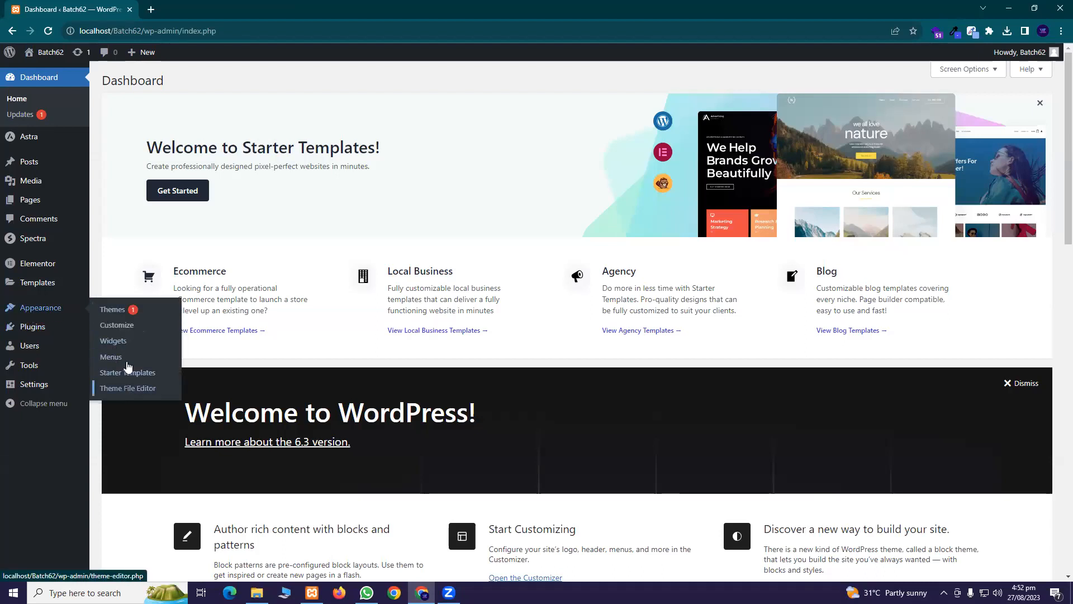
In the Customizer's Homepage Settings, choose a static homepage set to Home and publish
middle_click(128, 331)
key("ctrl+Tab")
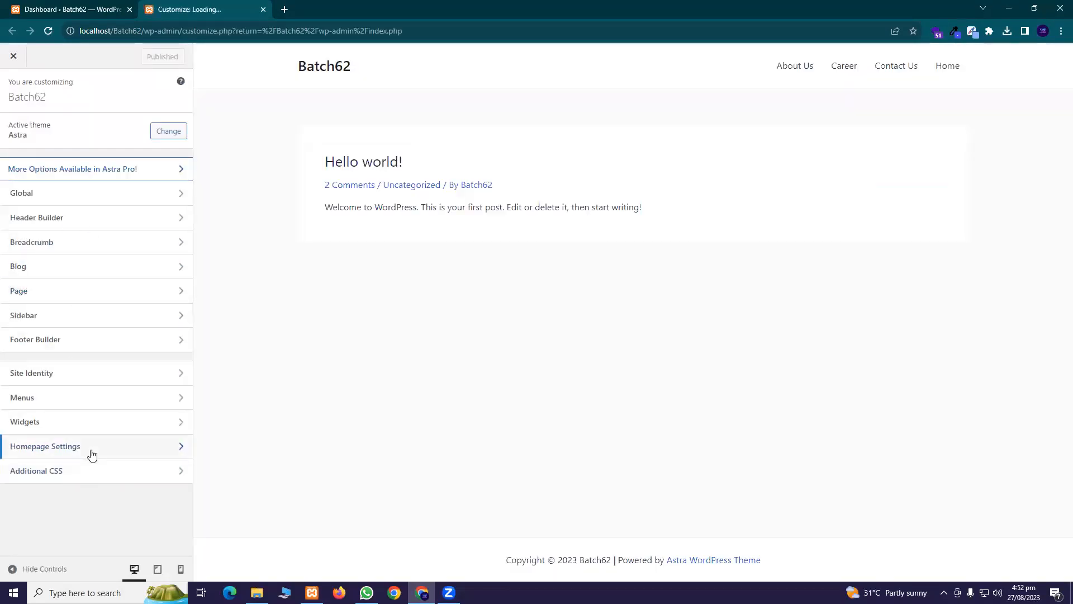
left_click(93, 447)
left_click(111, 447)
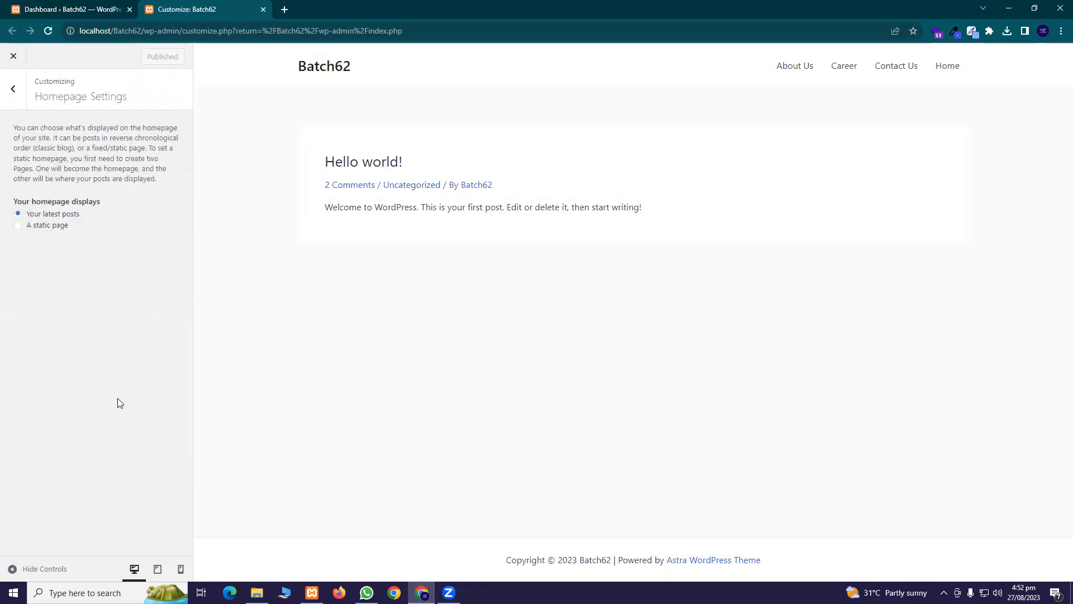
left_click(35, 231)
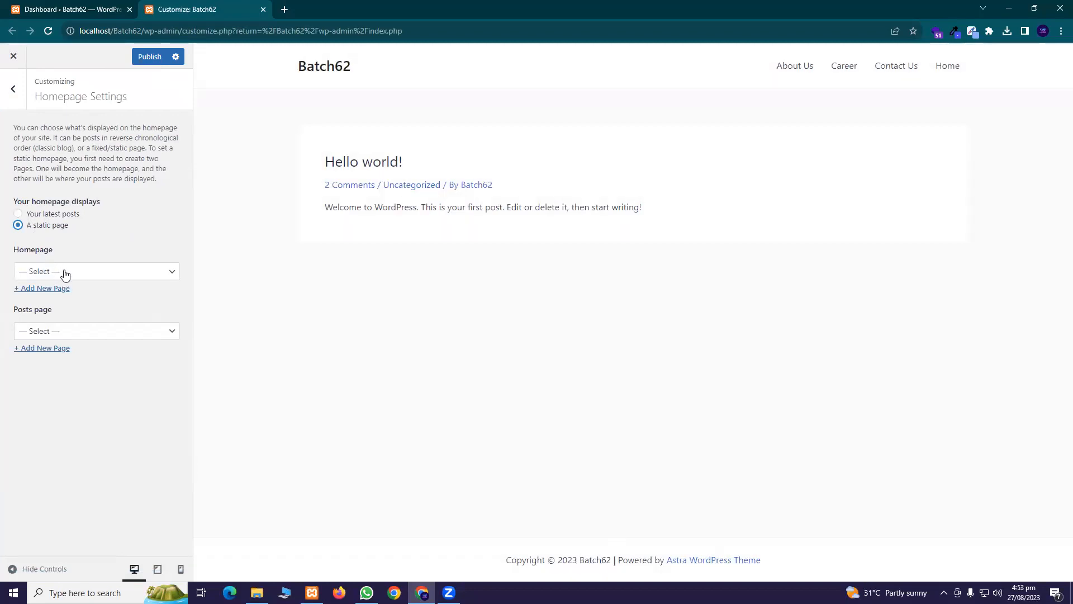
left_click(94, 276)
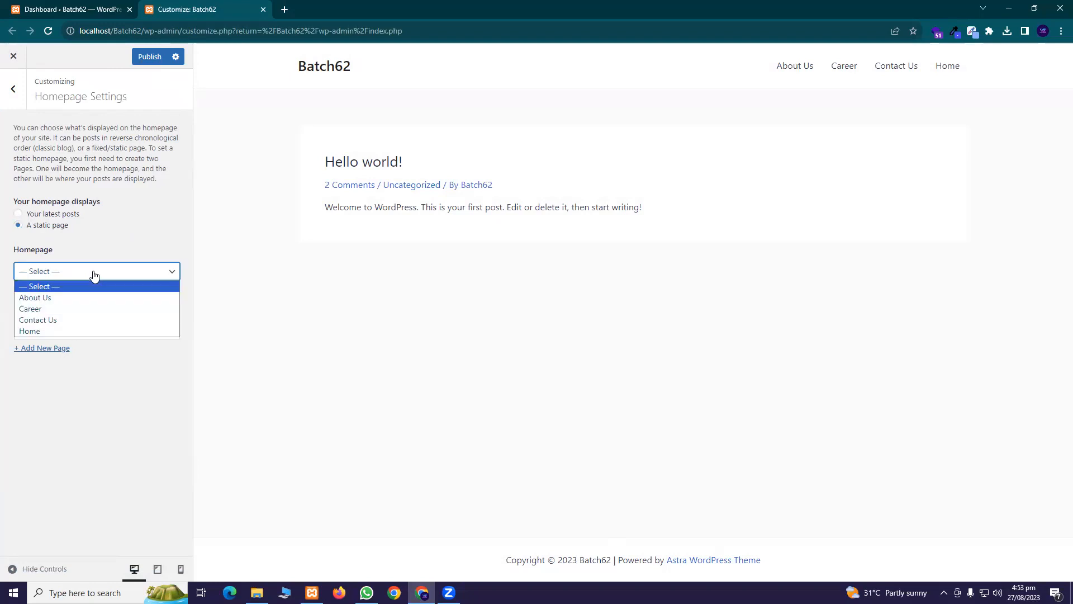
left_click(31, 332)
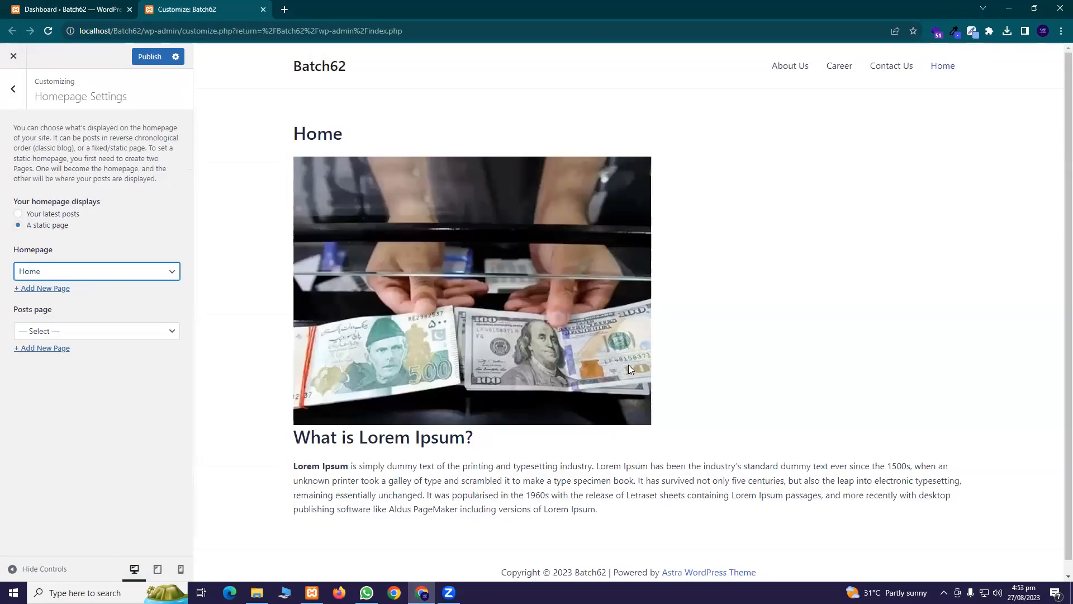
scroll(492, 311, "down", 1)
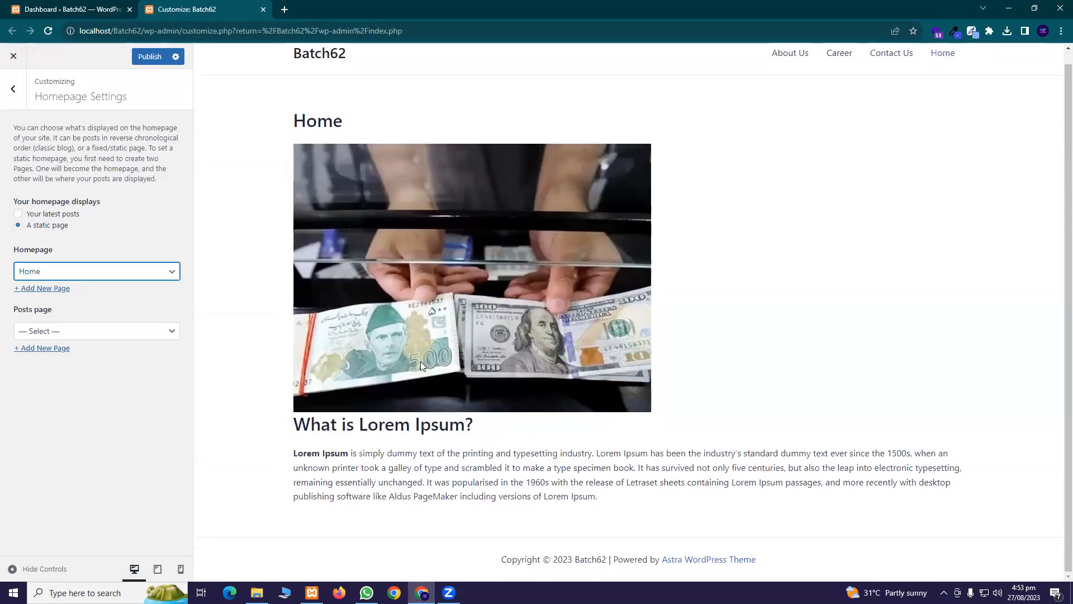
scroll(361, 293, "up", 1)
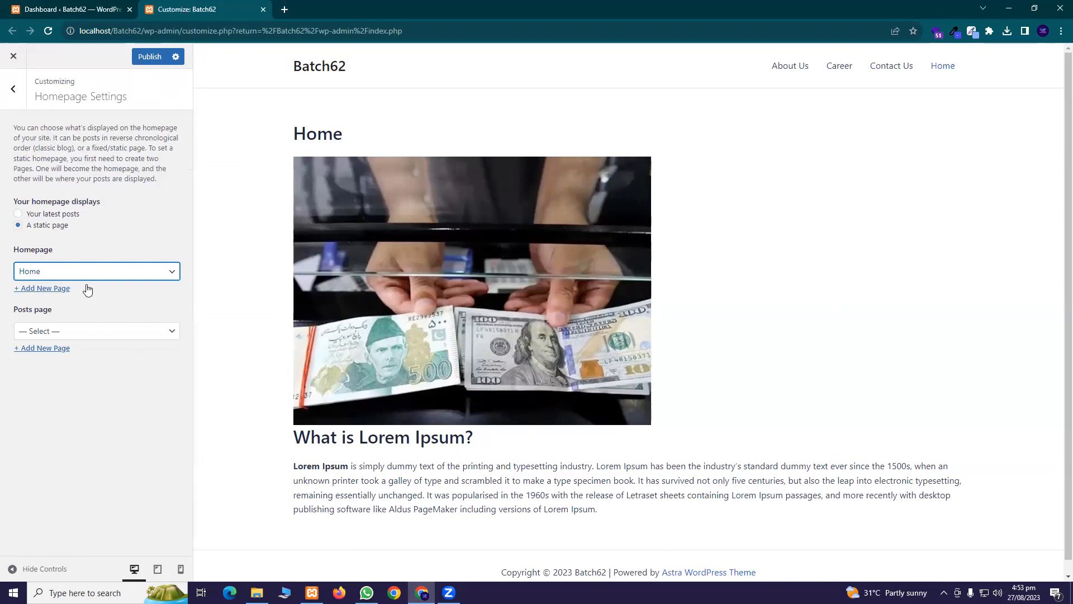
left_click(150, 57)
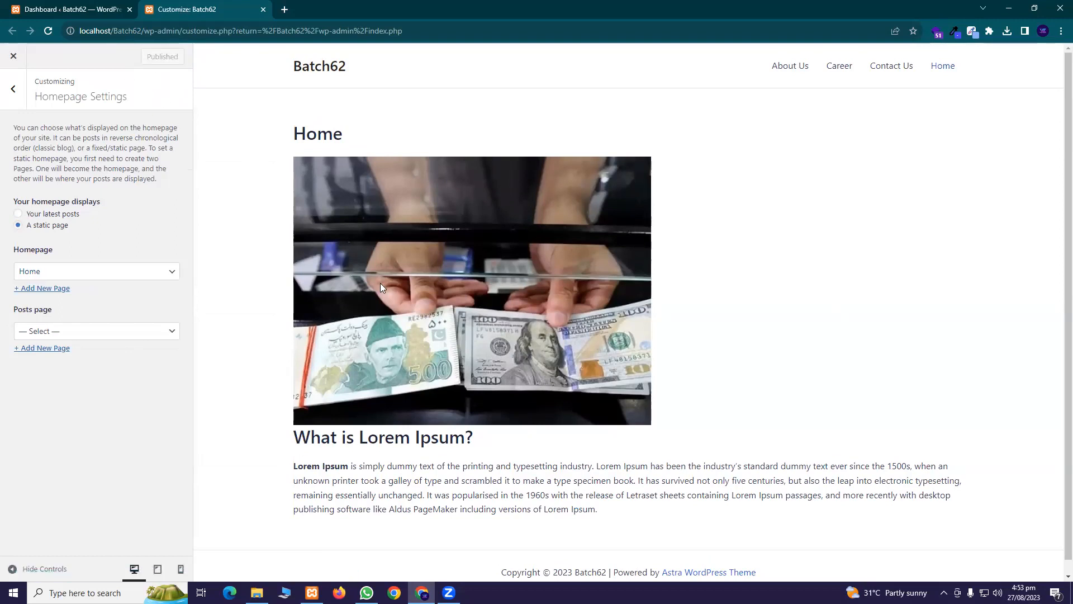
Close the Customizer tab and open the All Pages list in a new tab
left_click(263, 10)
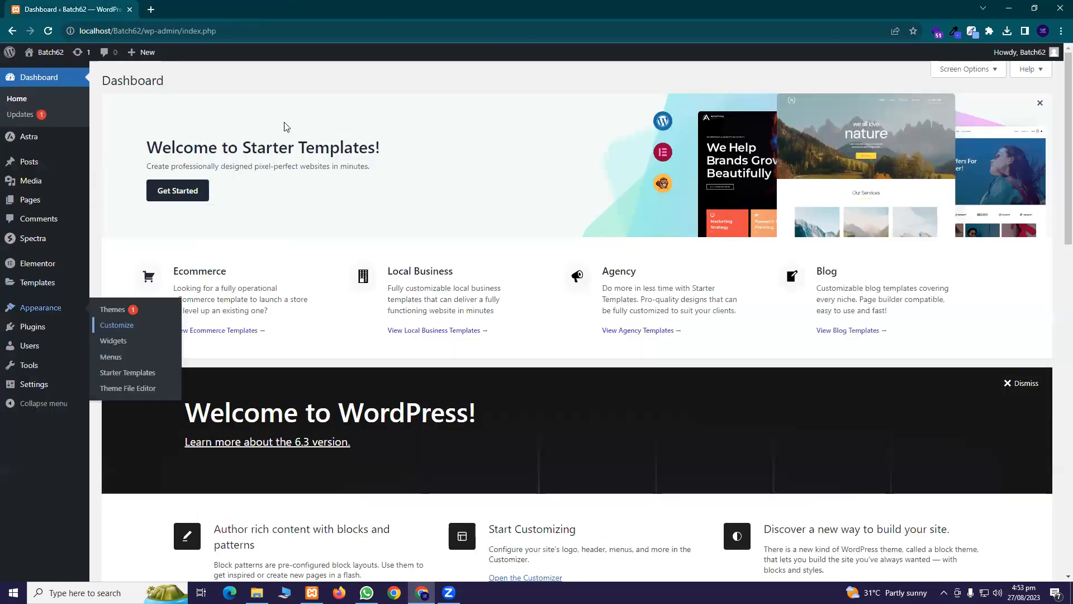
mouse_move(52, 245)
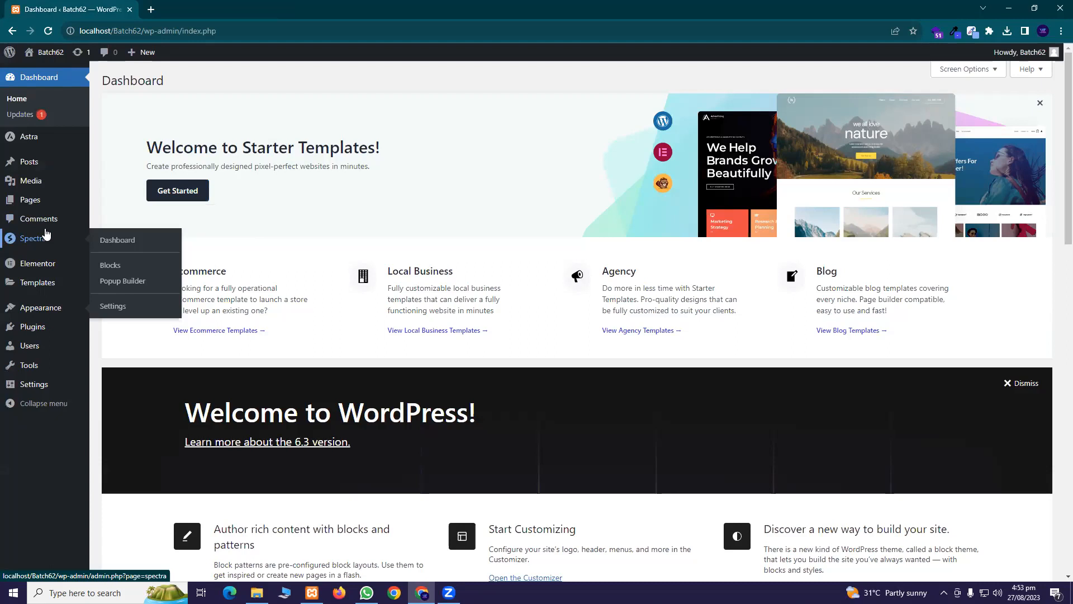
mouse_move(56, 291)
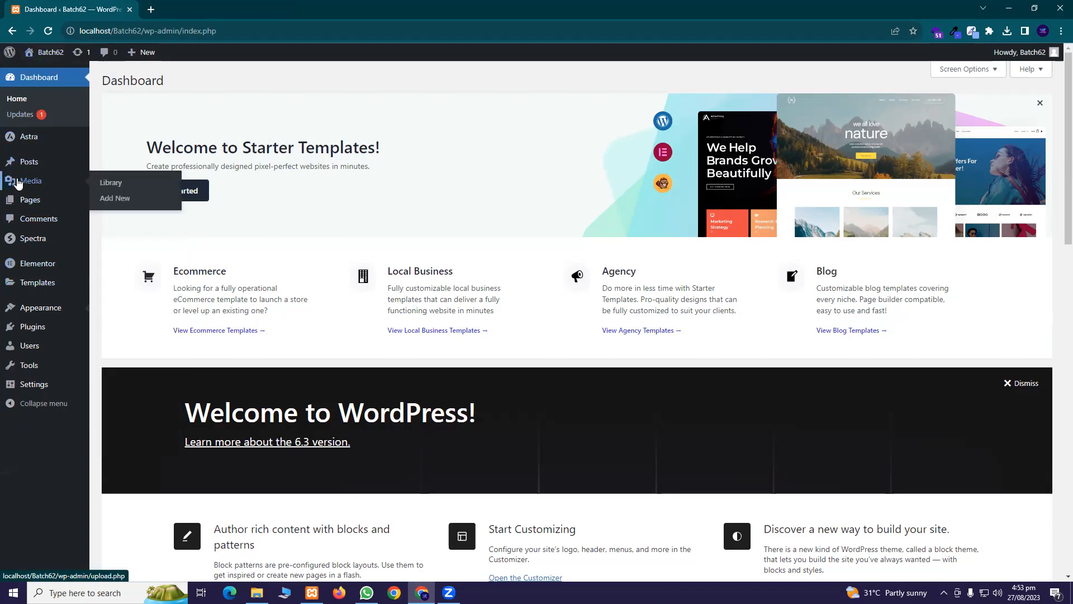
mouse_move(48, 209)
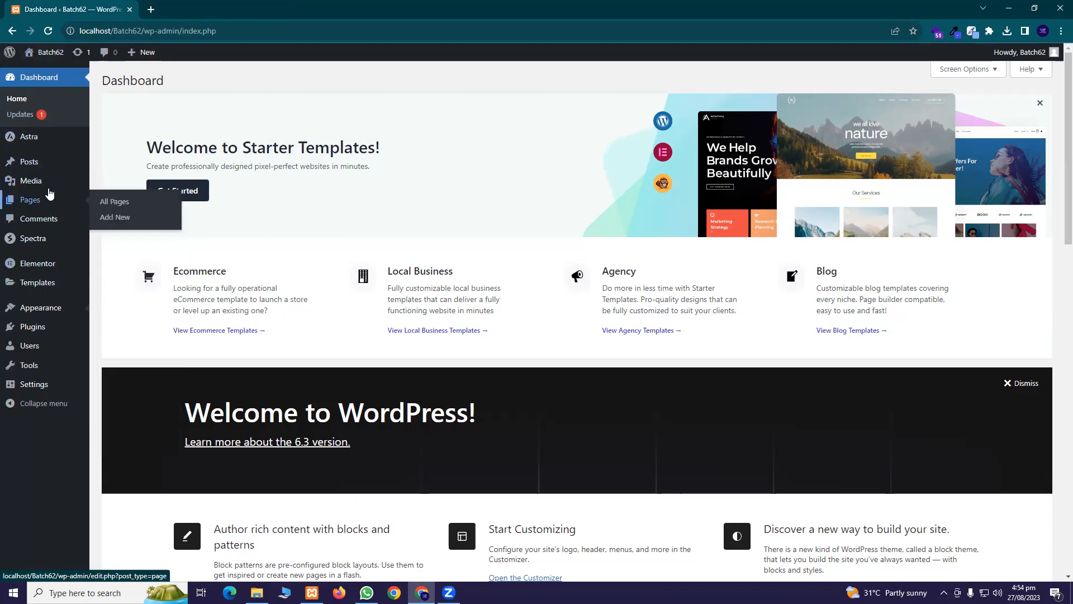
mouse_move(70, 162)
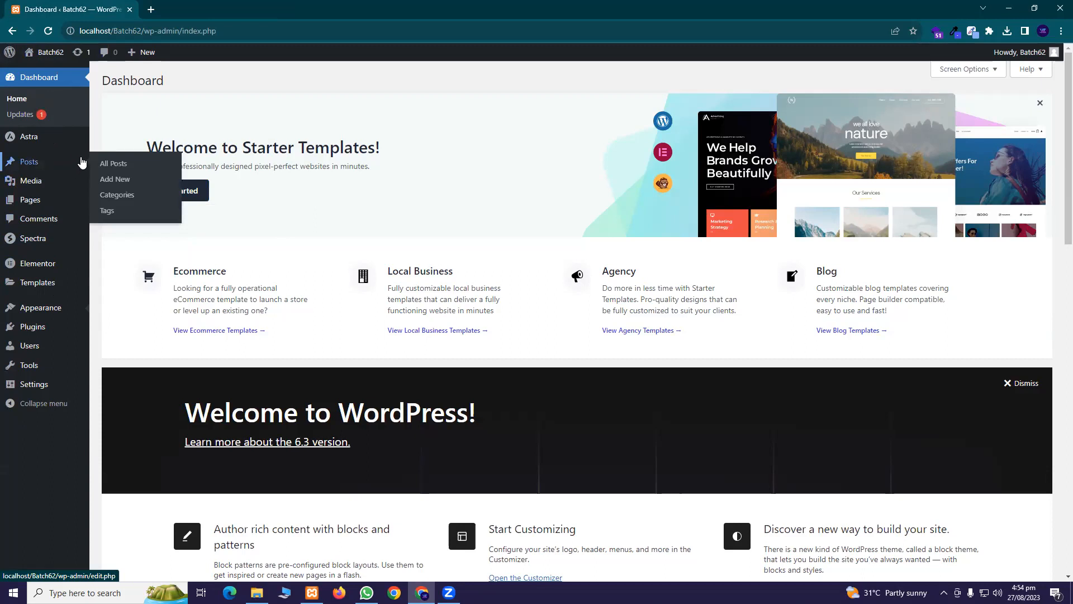
mouse_move(75, 141)
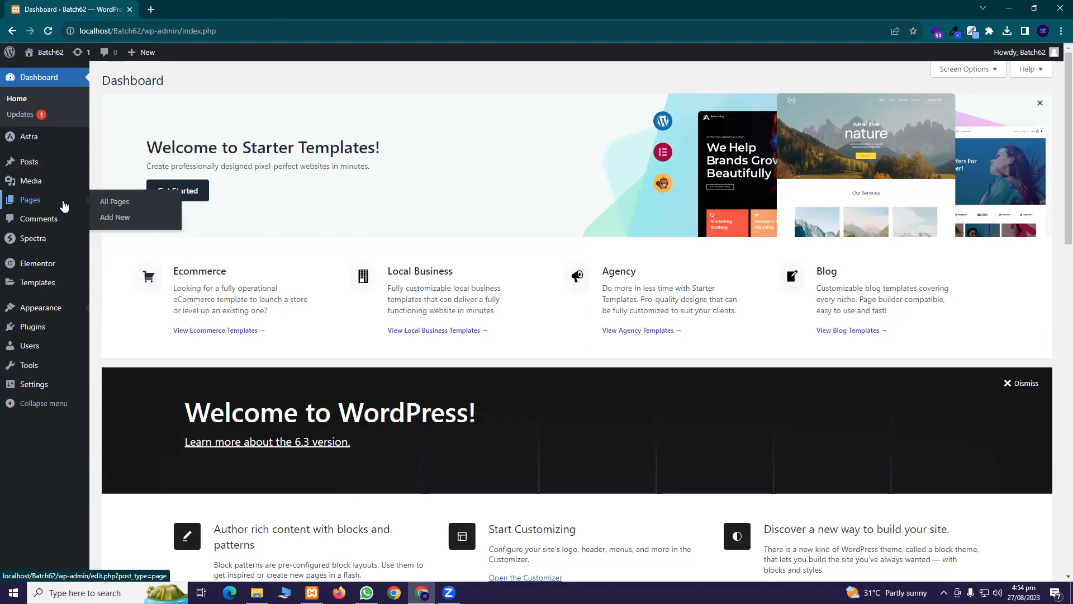
middle_click(127, 202)
Open Home — Front Page from the All Pages list for editing
left_click(164, 8)
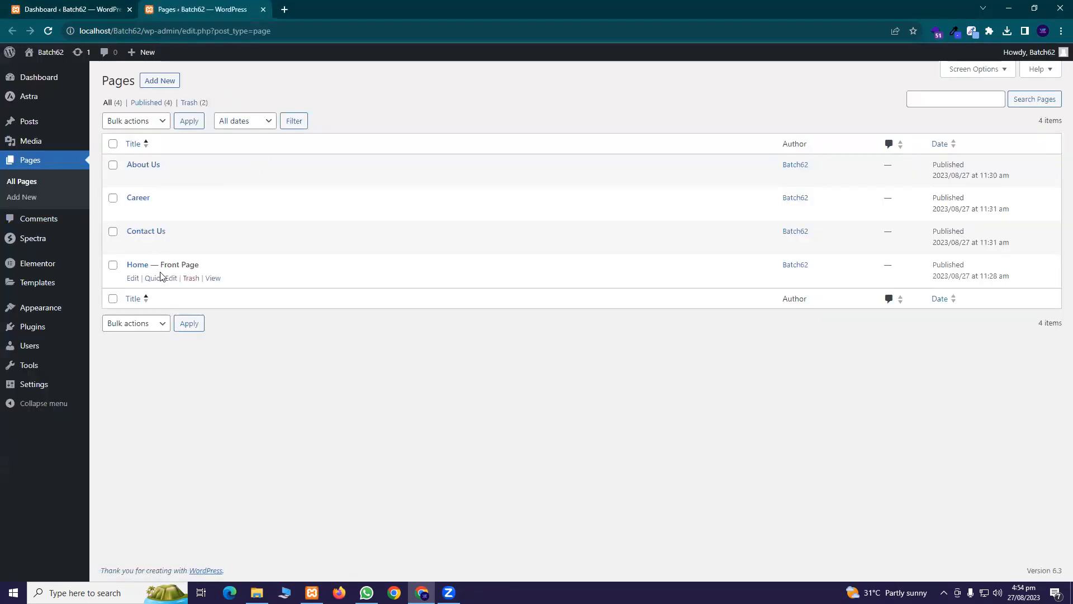
left_click(133, 278)
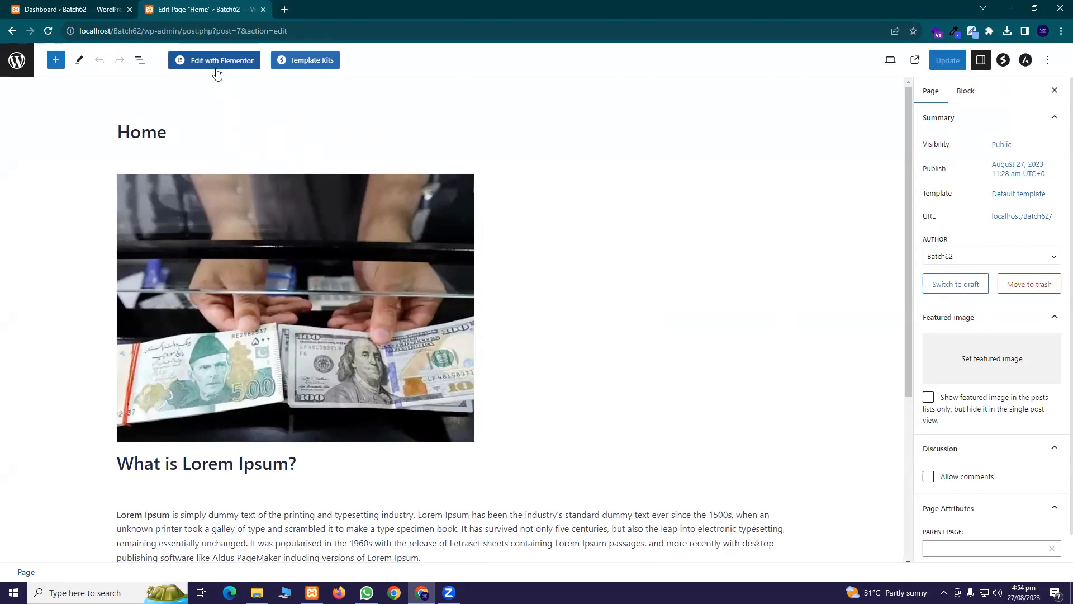
Delete the money image, 'What is Lorem Ipsum?' heading and its paragraph, then open Template Kits
left_click(276, 249)
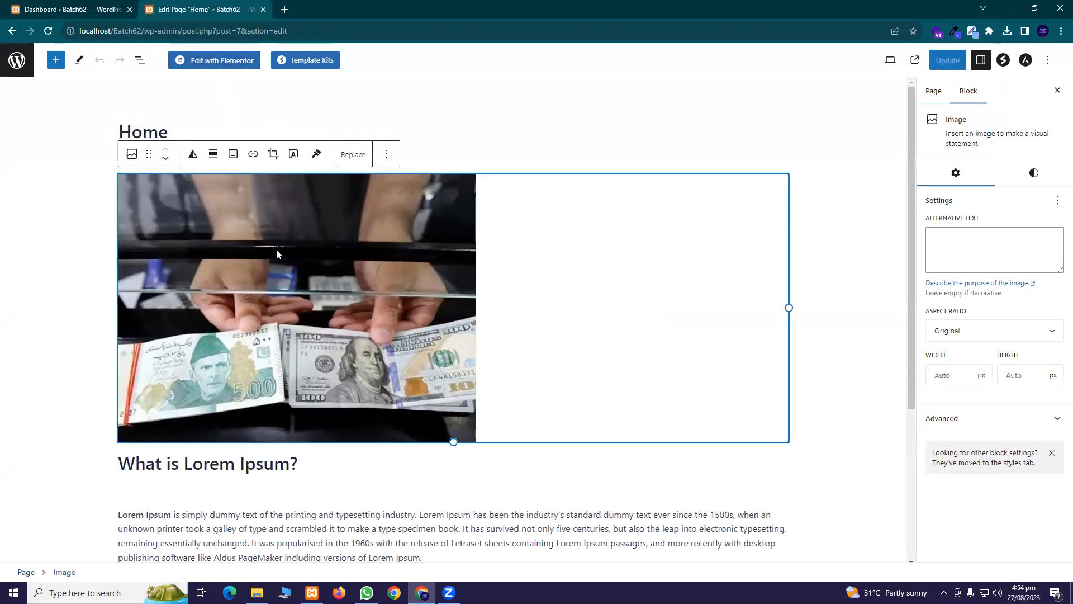
left_click(385, 159)
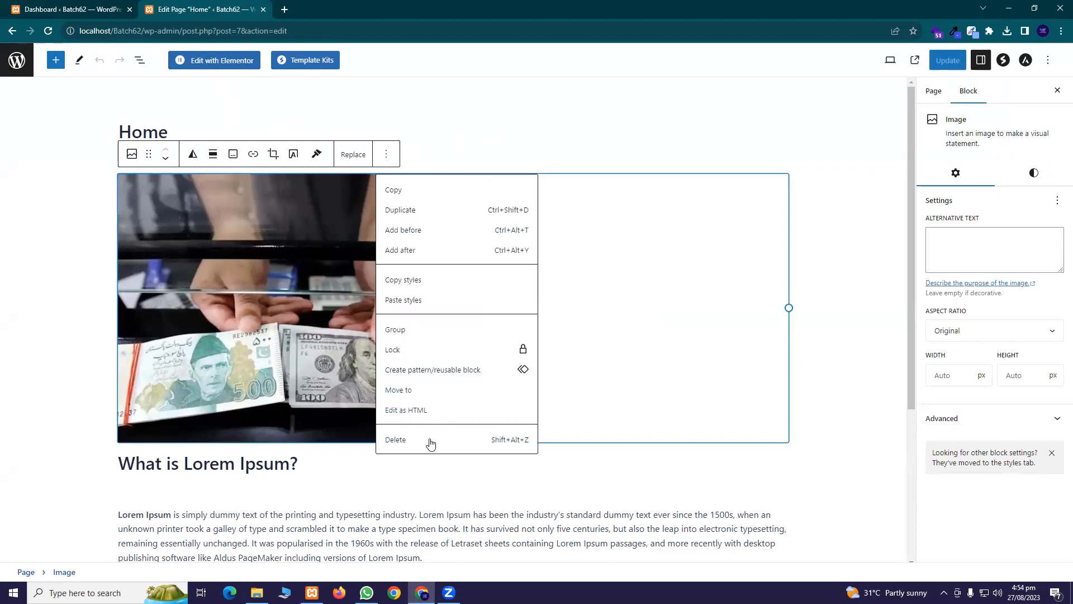
left_click(430, 443)
left_click(282, 188)
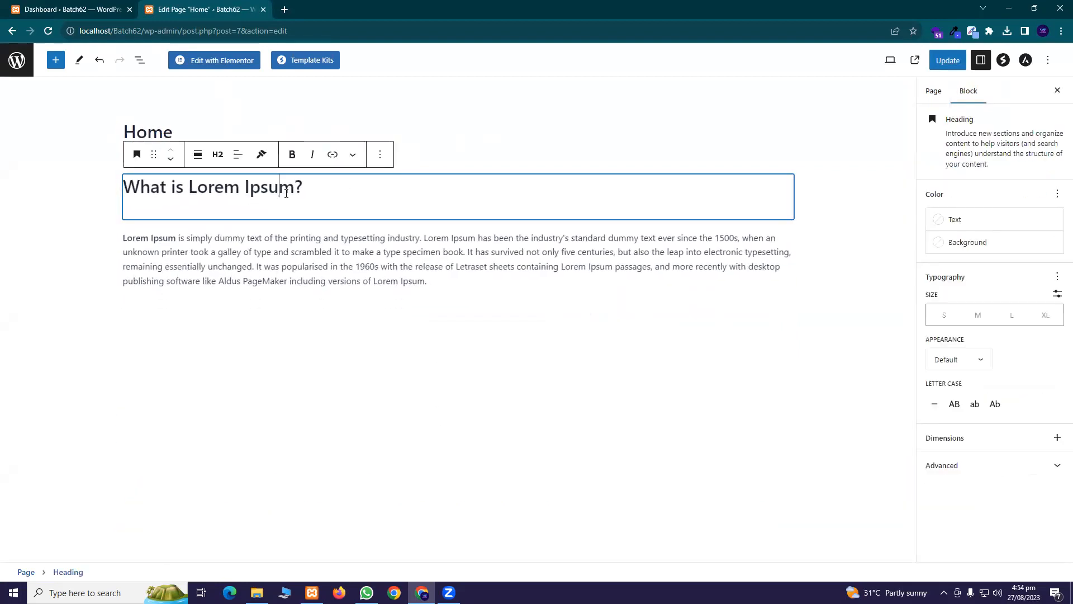
left_click(379, 159)
left_click(409, 443)
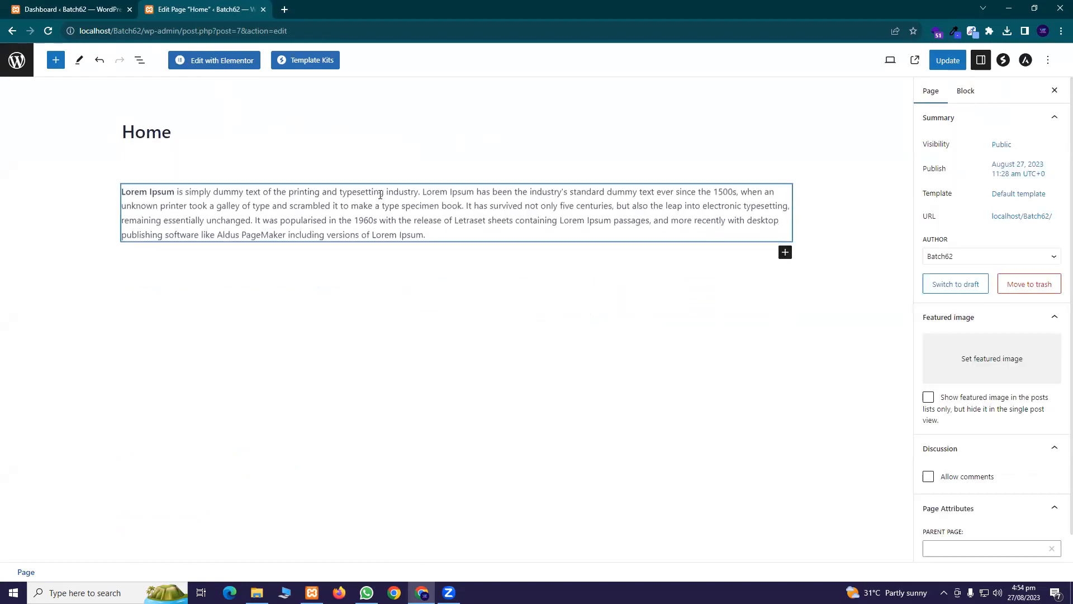
left_click(726, 199)
left_click(306, 154)
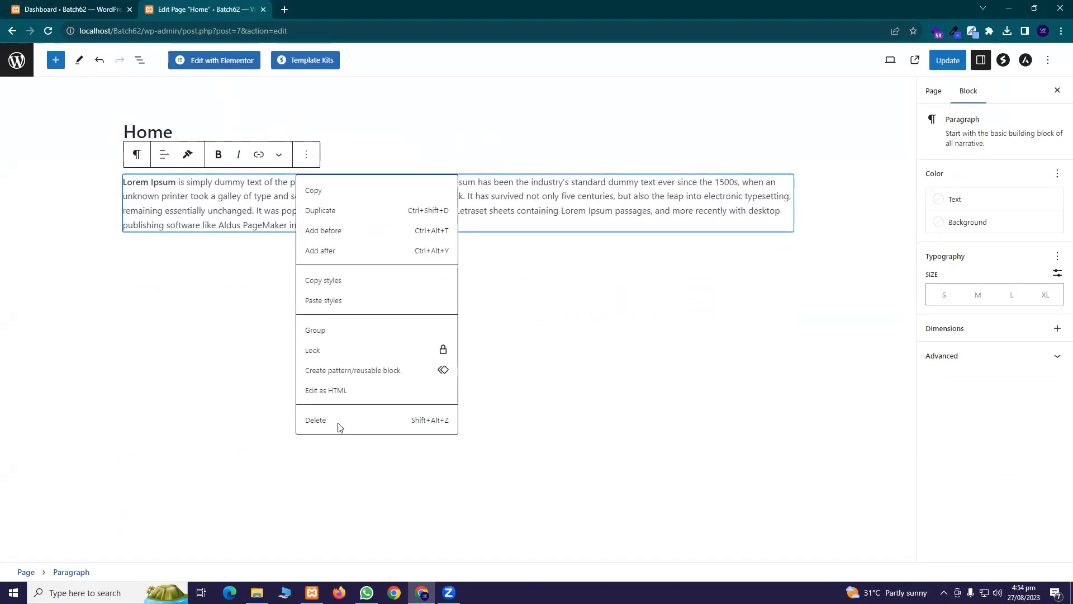
left_click(316, 421)
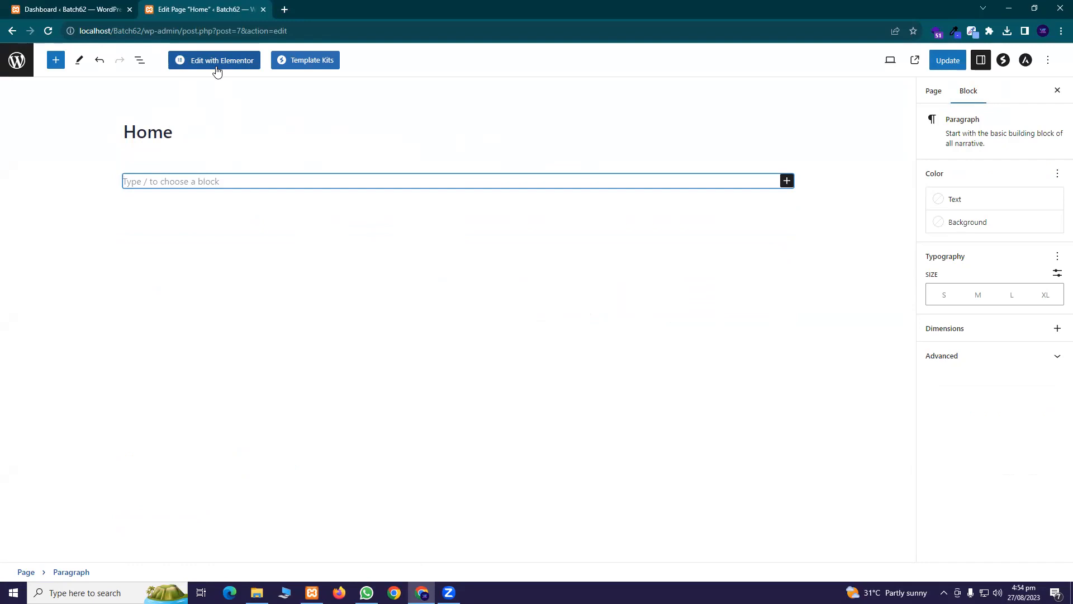
left_click(309, 66)
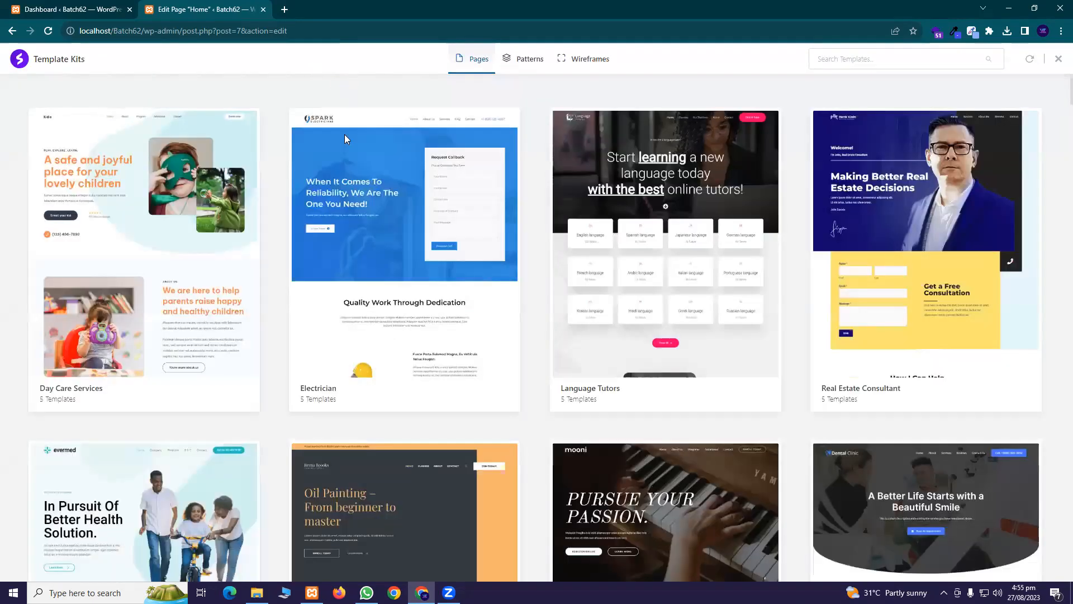
Browse the Template Kits Pages grid and open the Real Estate kit's 6 templates
scroll(328, 209, "down", 4)
scroll(355, 204, "up", 4)
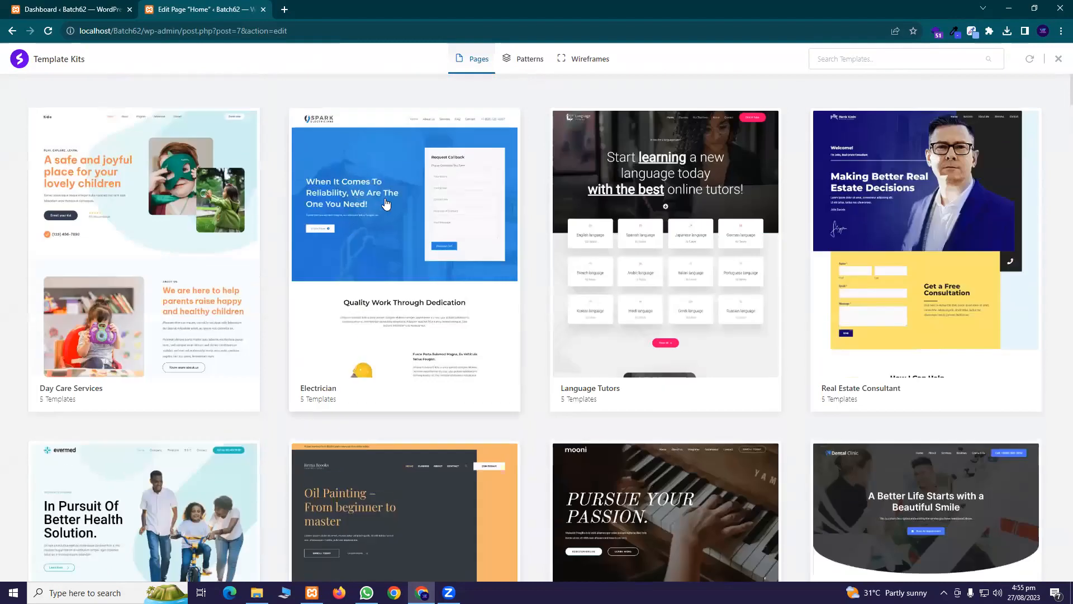
scroll(386, 224, "down", 5)
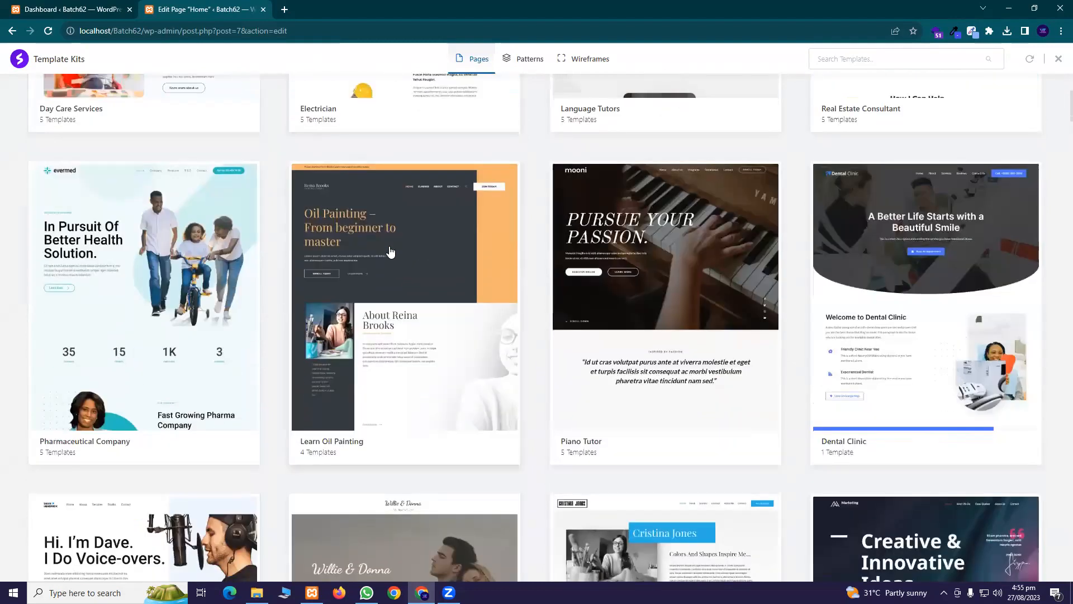
scroll(390, 252, "down", 11)
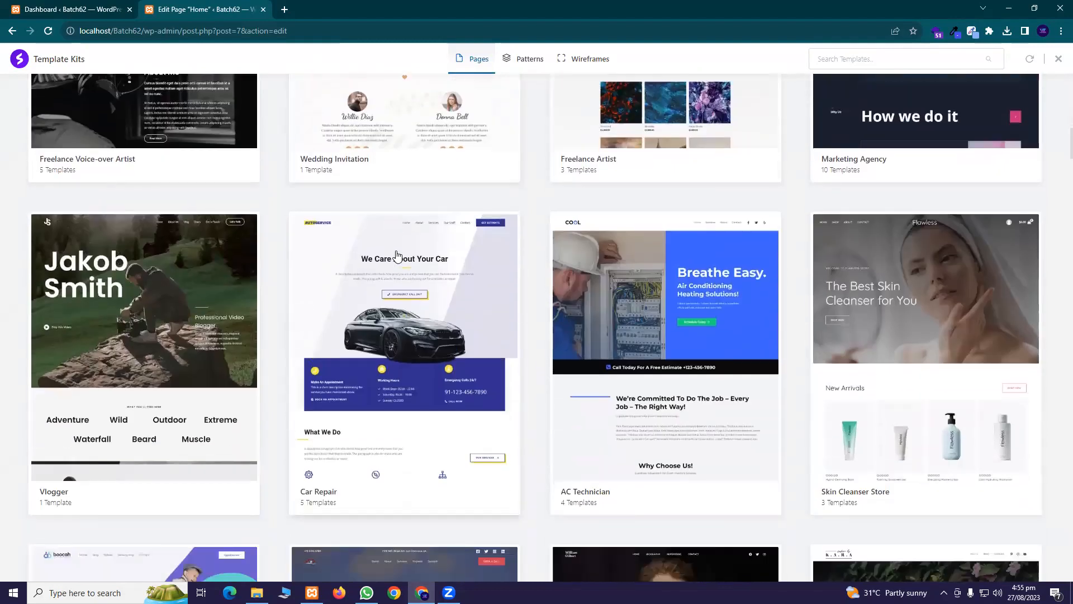
scroll(398, 253, "down", 8)
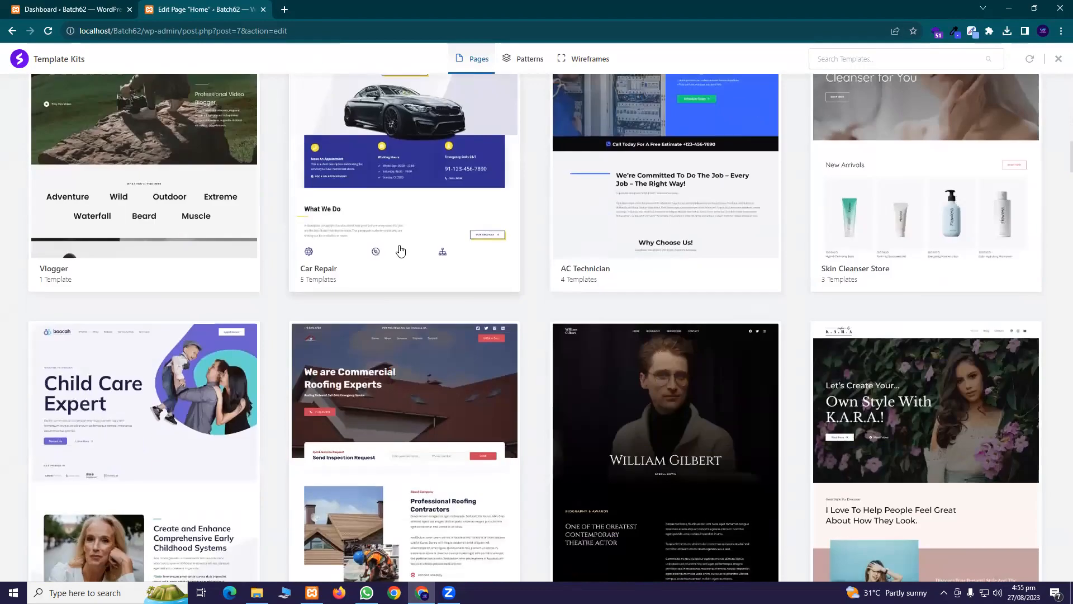
scroll(416, 251, "down", 15)
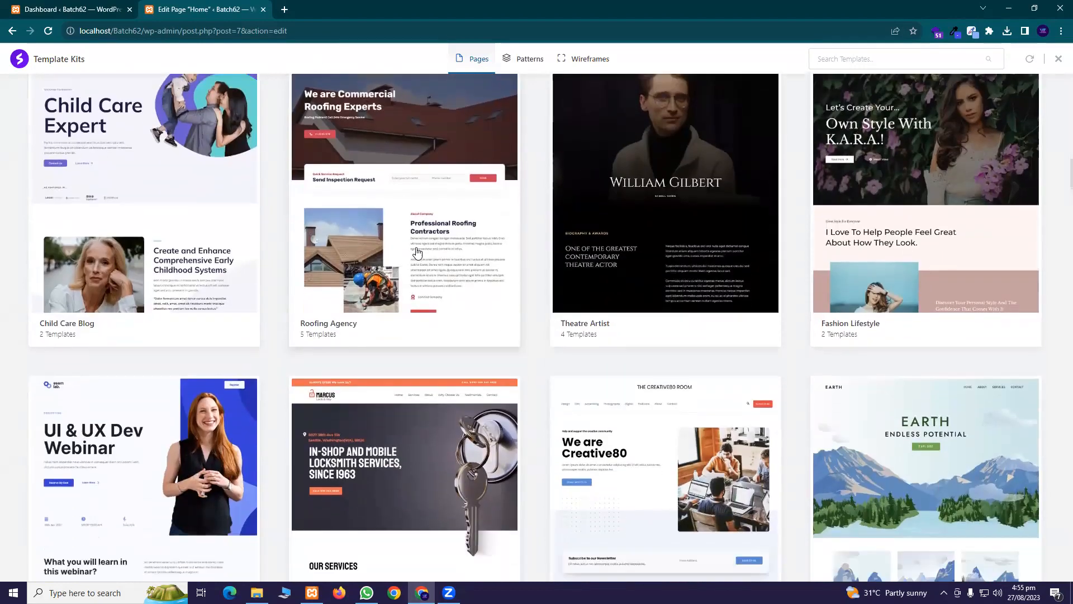
scroll(411, 251, "up", 4)
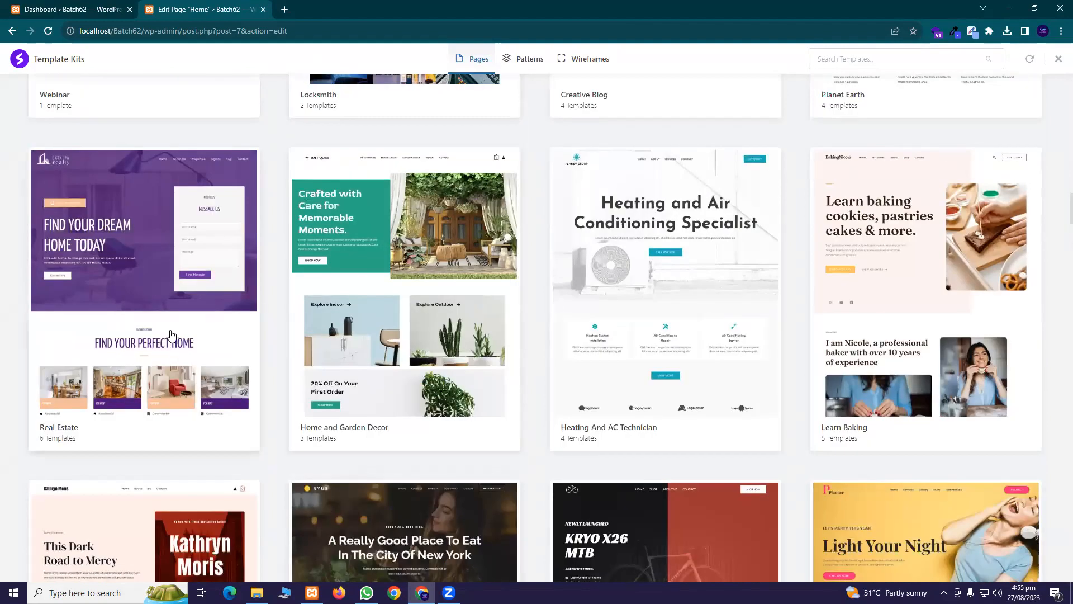
left_click(112, 296)
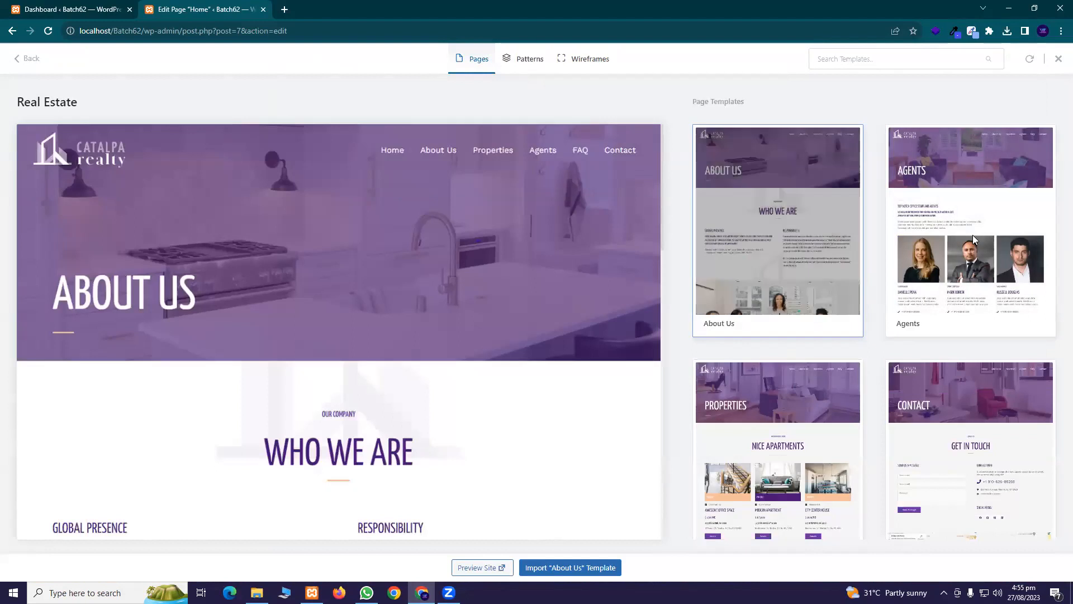
Pick the Real Estate kit's Home template and import it into the page
scroll(863, 314, "down", 3)
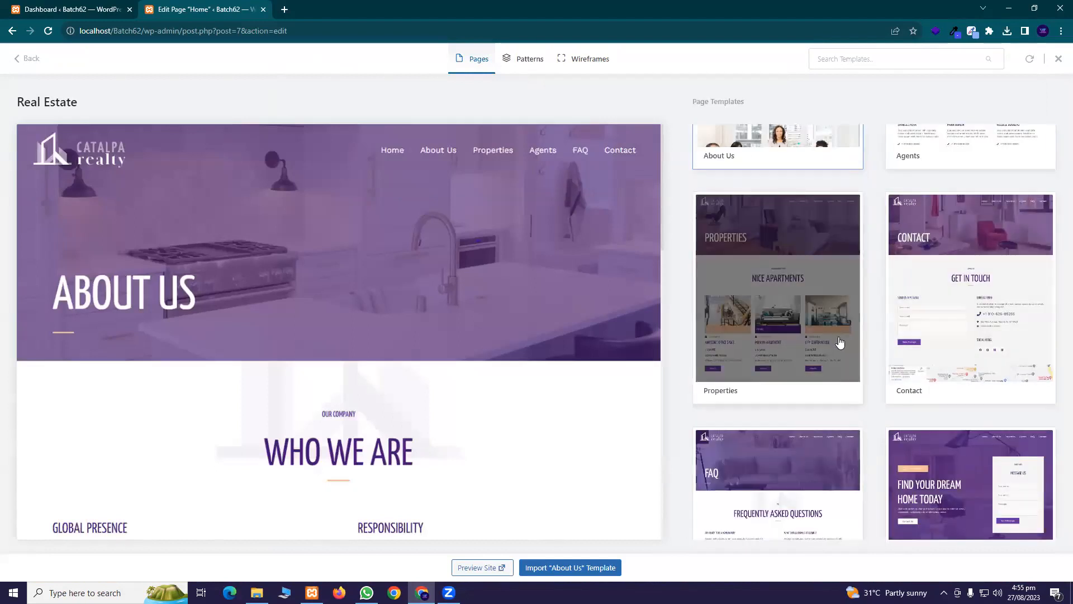
scroll(861, 326, "down", 2)
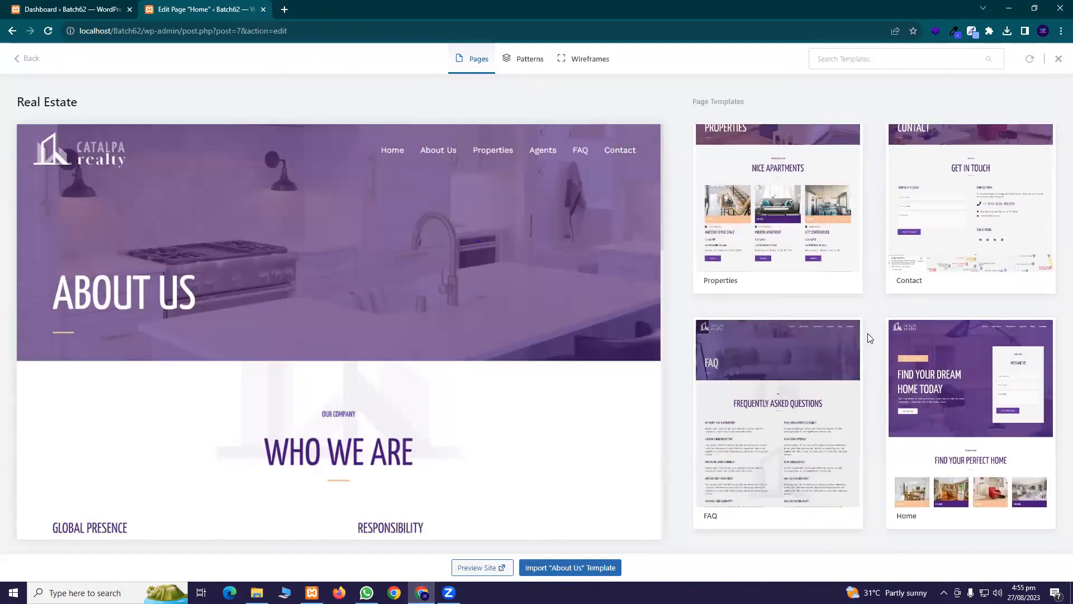
scroll(868, 327, "down", 1)
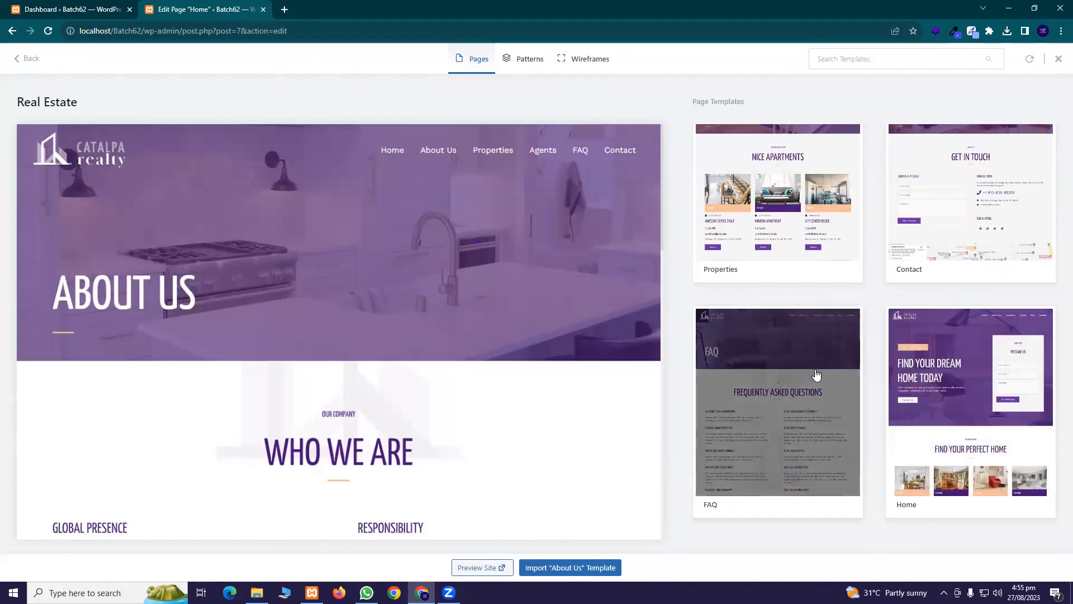
left_click(962, 434)
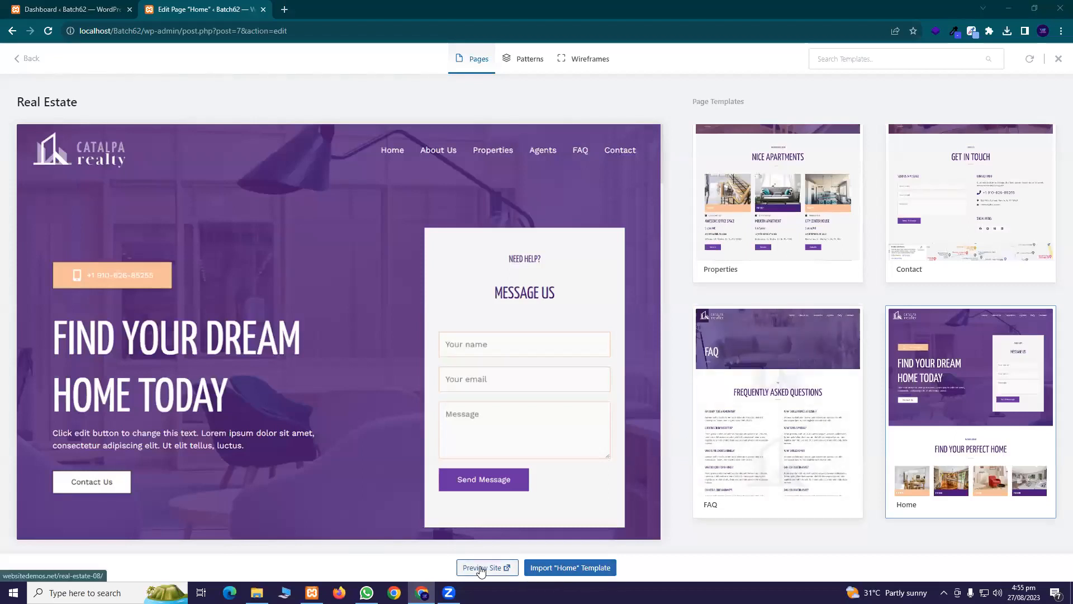
left_click(562, 568)
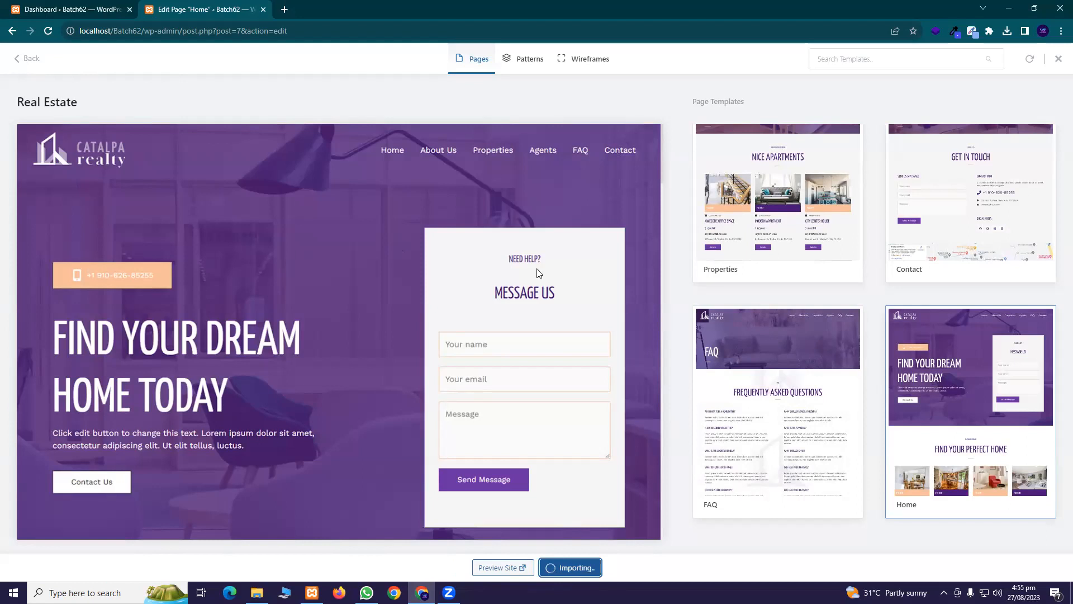
Scroll through the page while the Real Estate Home template finishes importing
scroll(311, 302, "down", 15)
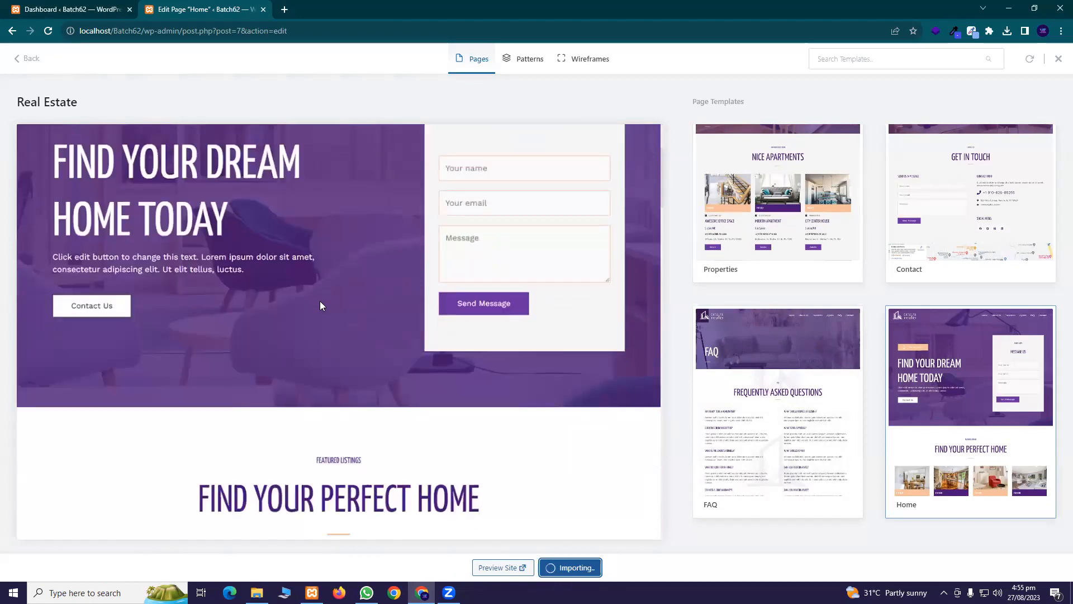
scroll(347, 307, "down", 15)
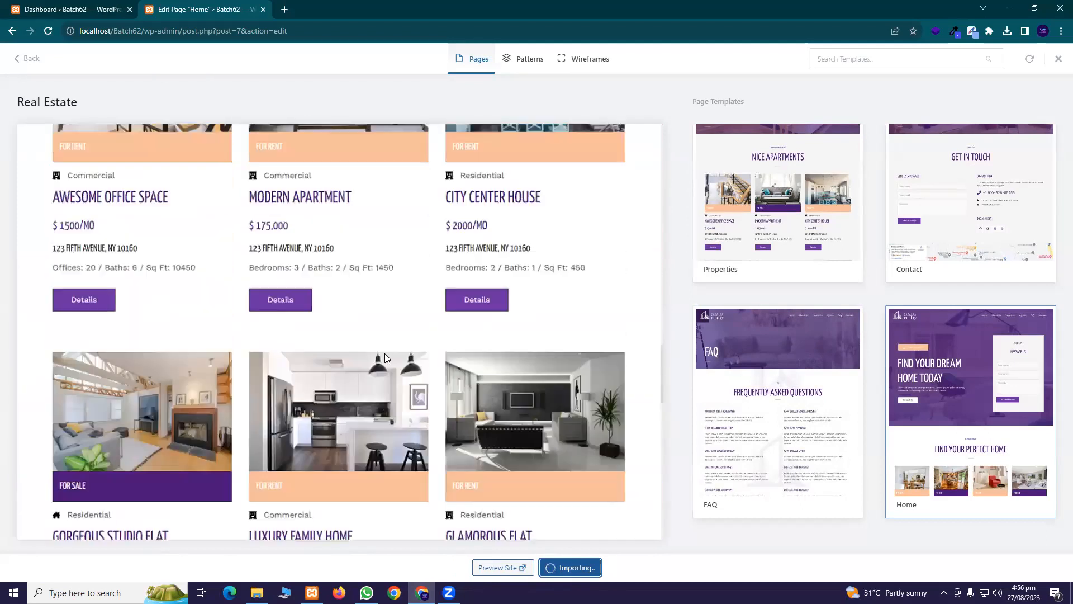
scroll(397, 352, "up", 4)
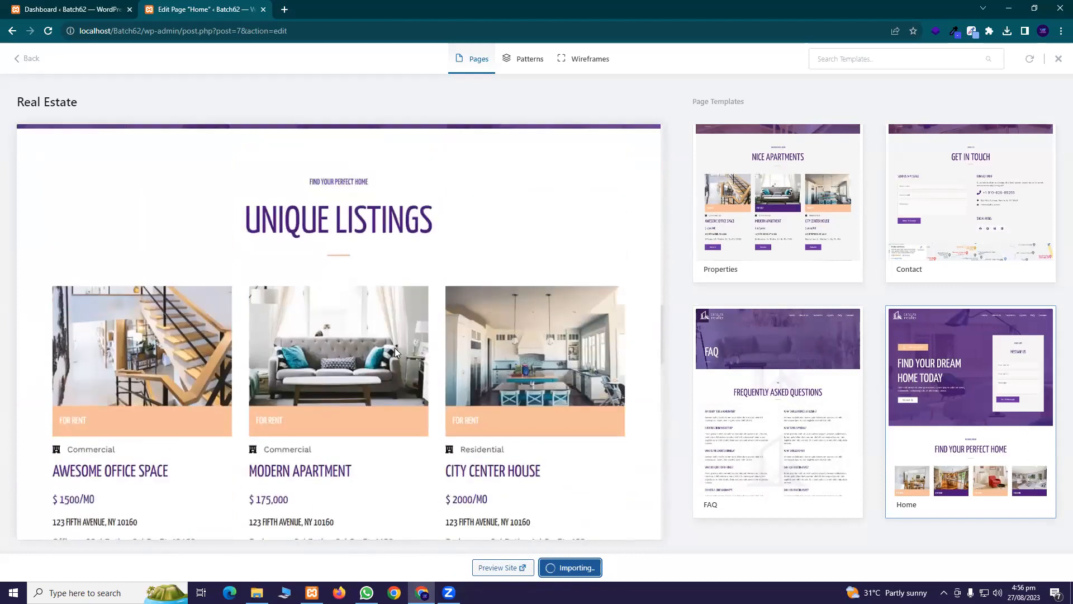
scroll(396, 347, "up", 4)
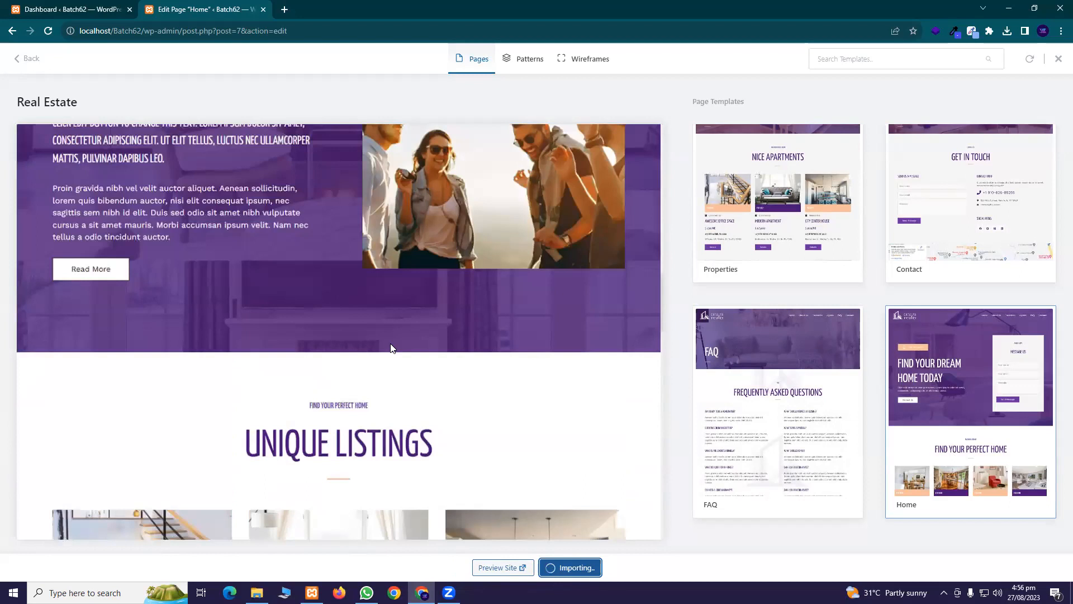
scroll(391, 348, "up", 5)
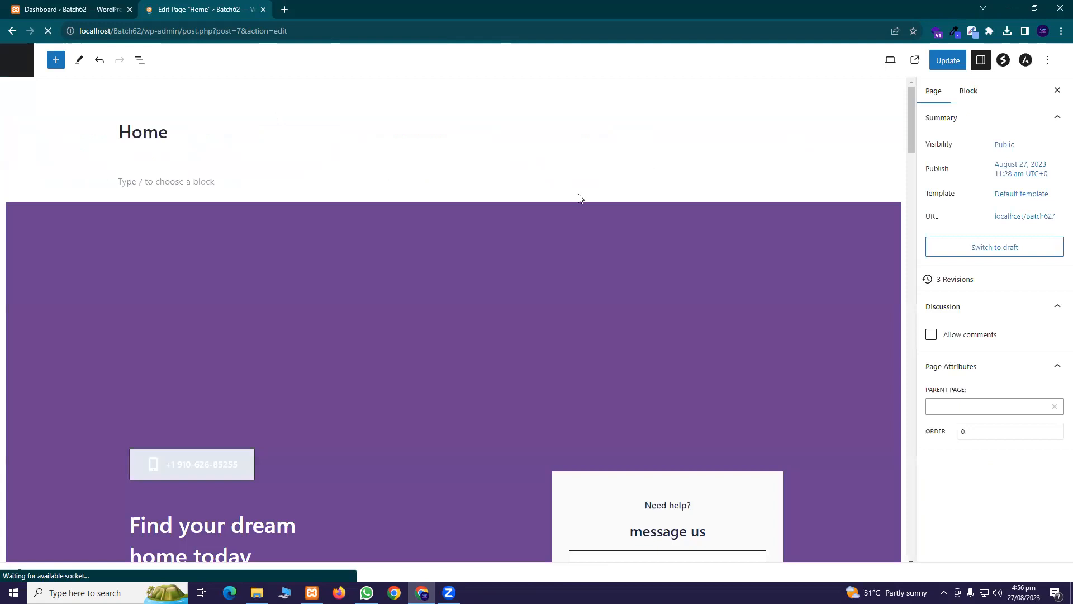
Update the Home page and view the live page in a new tab
scroll(599, 188, "down", 4)
scroll(600, 188, "down", 6)
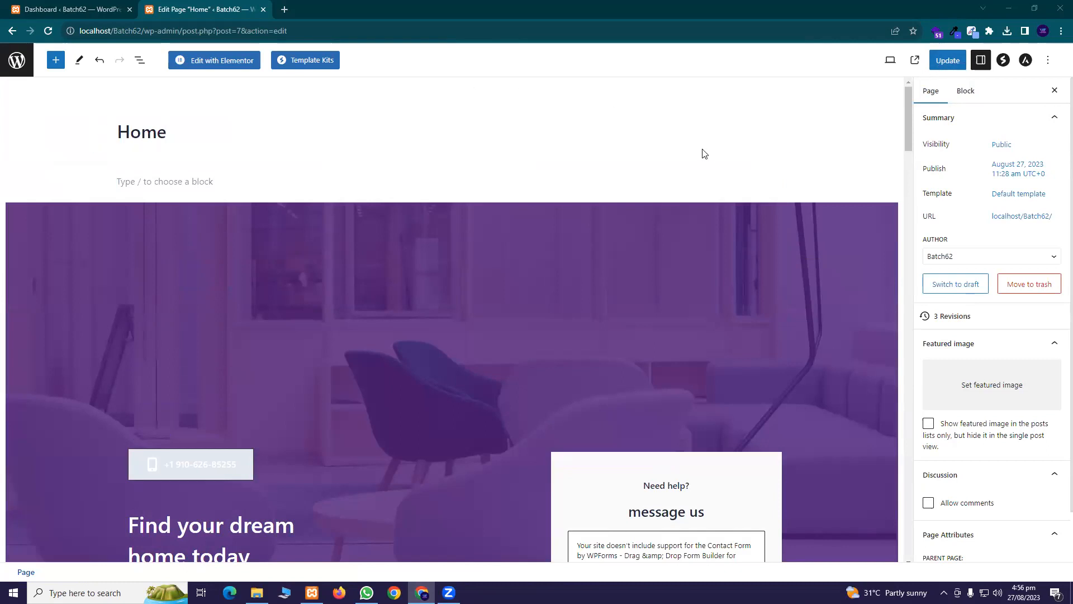
left_click(945, 61)
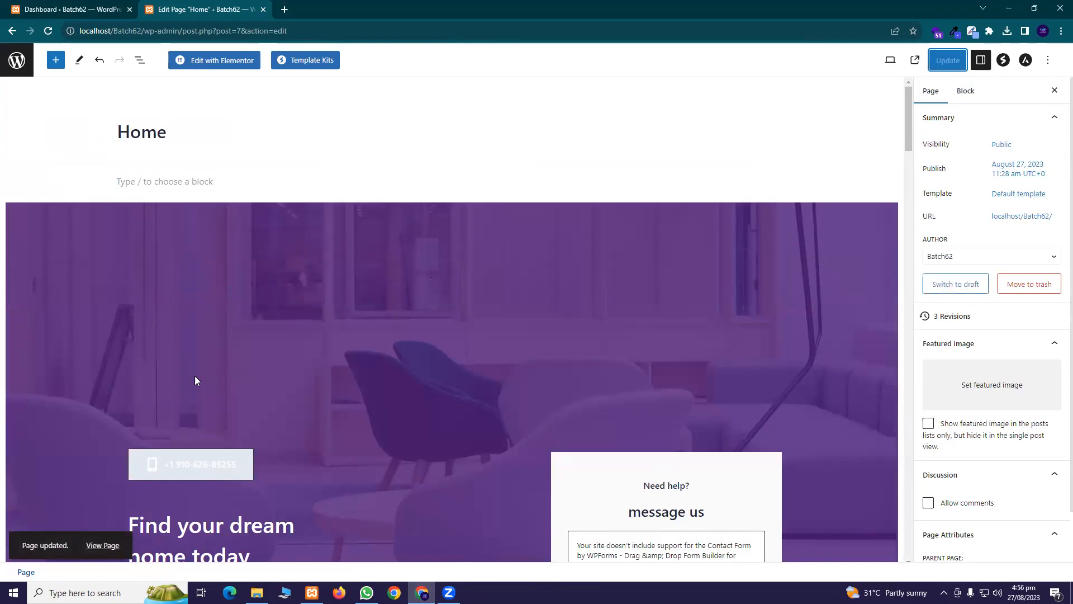
left_click(169, 457)
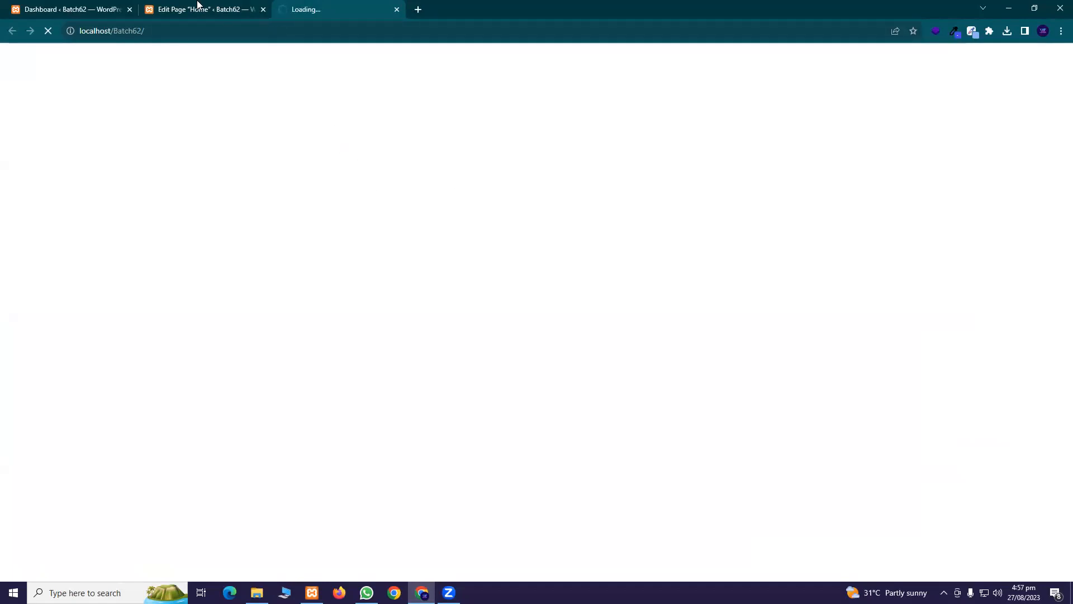
Switch back to the 'Edit Page Home' tab and scroll through the Home page
left_click(197, 6)
scroll(484, 291, "down", 5)
scroll(477, 287, "up", 4)
scroll(455, 256, "down", 3)
scroll(469, 271, "down", 4)
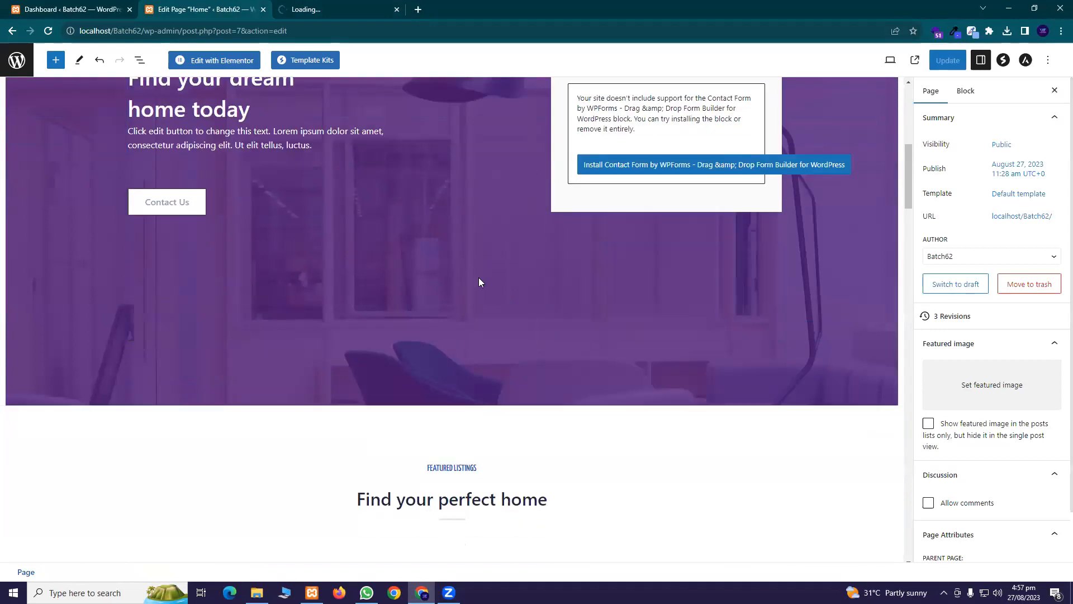
scroll(262, 262, "up", 3)
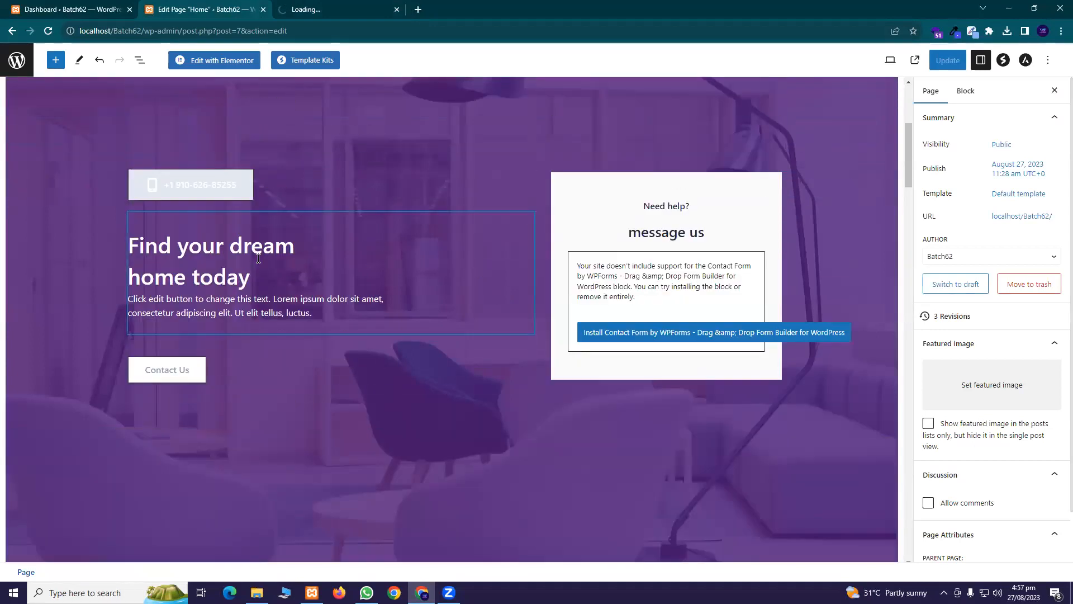
Check the still-loading live site tab, then return to the editor and select the Family Home photo
left_click(320, 9)
left_click(213, 13)
scroll(530, 432, "up", 4)
scroll(382, 227, "down", 11)
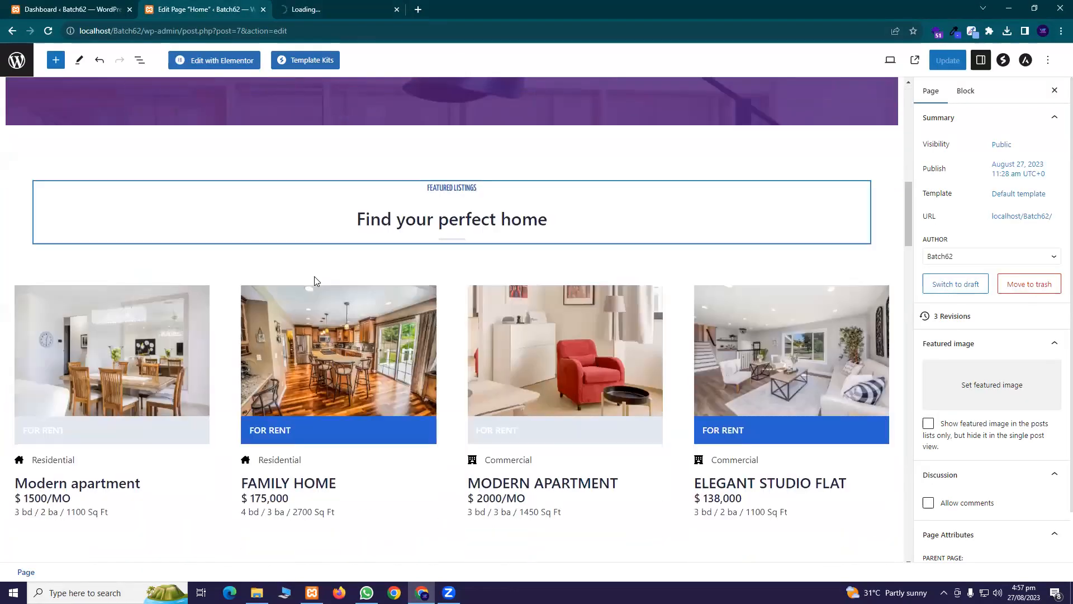
scroll(327, 269, "down", 6)
scroll(337, 262, "up", 5)
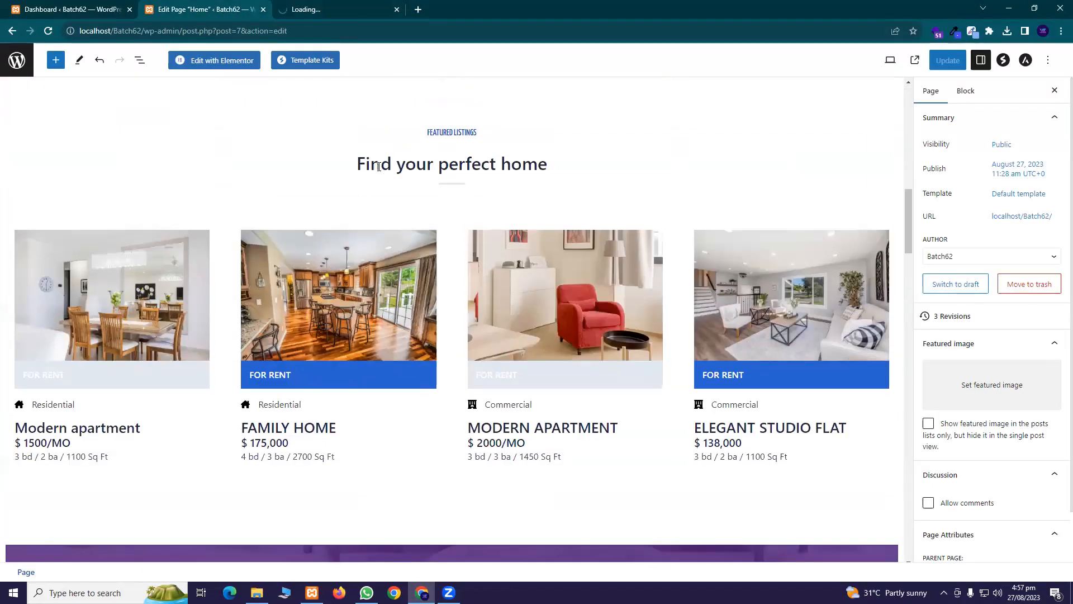
left_click(337, 265)
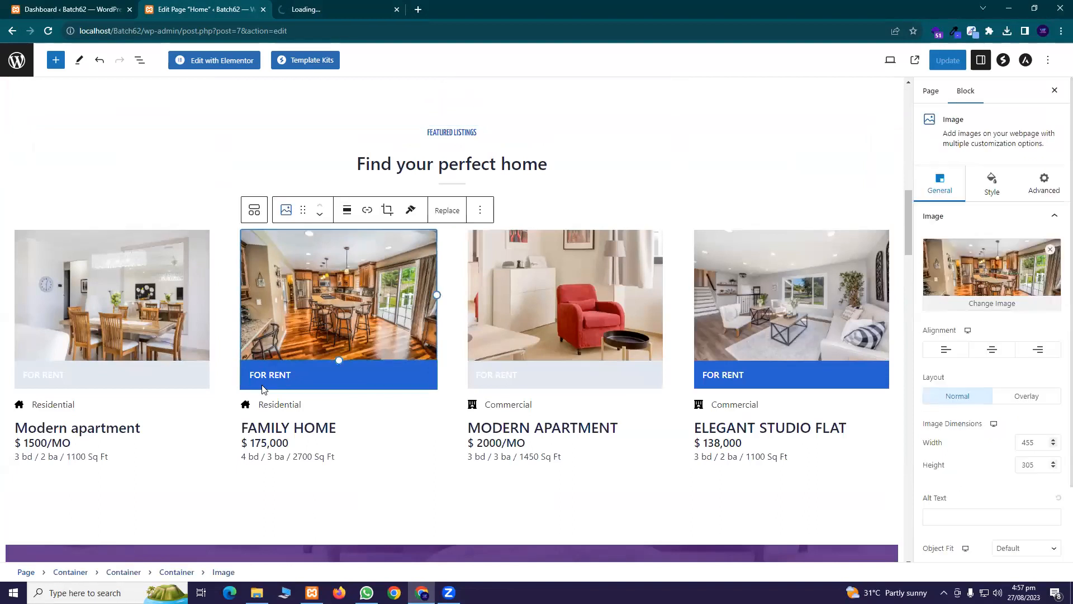
Review the Family Home photo's Style, General and mask settings in the sidebar
scroll(956, 371, "down", 2)
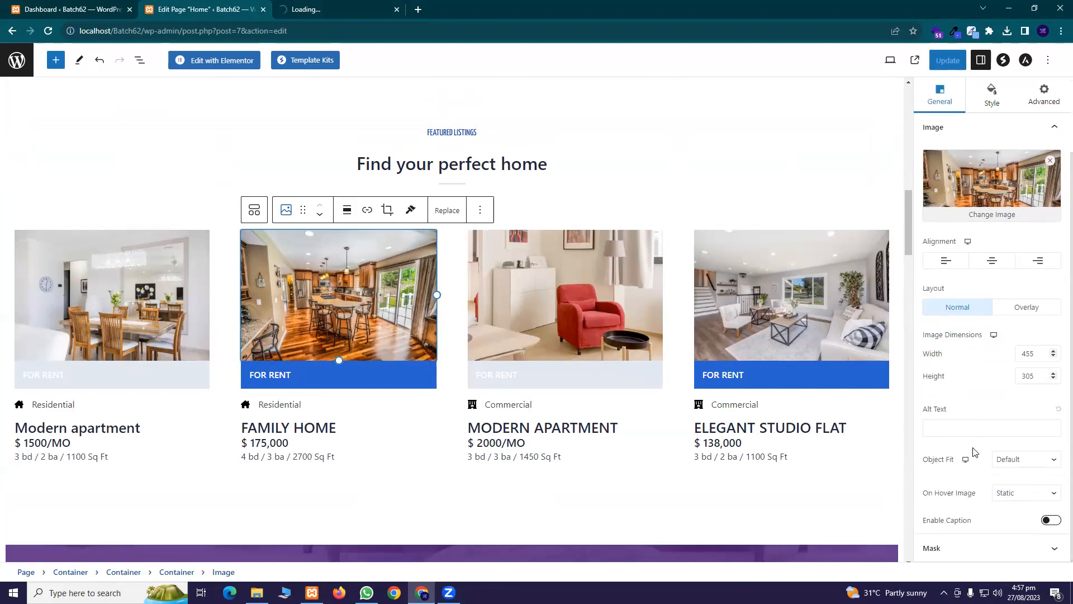
scroll(975, 383, "up", 2)
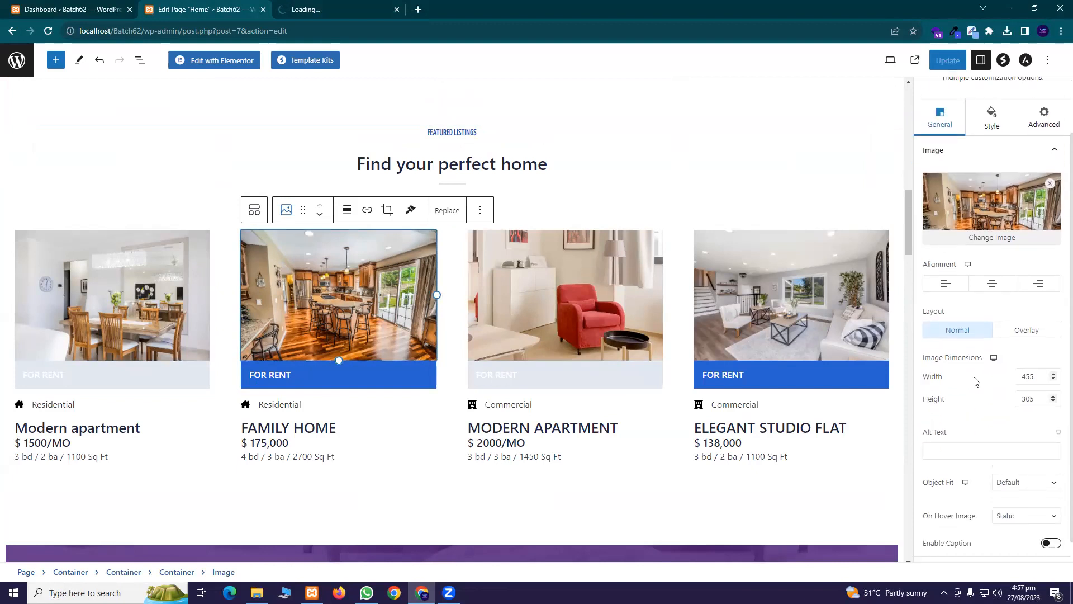
left_click(995, 188)
left_click(947, 190)
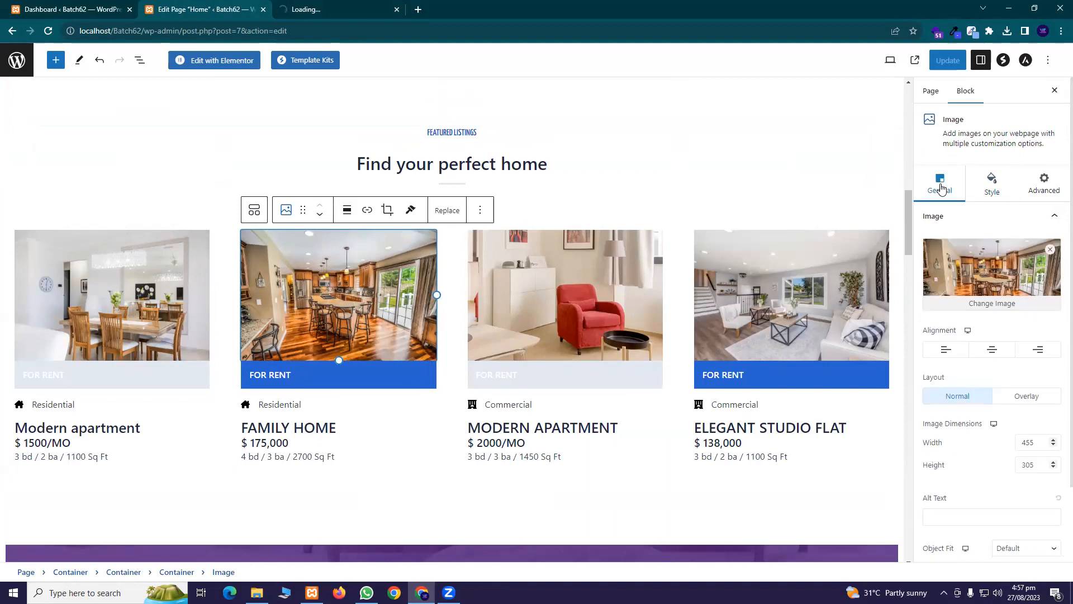
scroll(1000, 323, "down", 2)
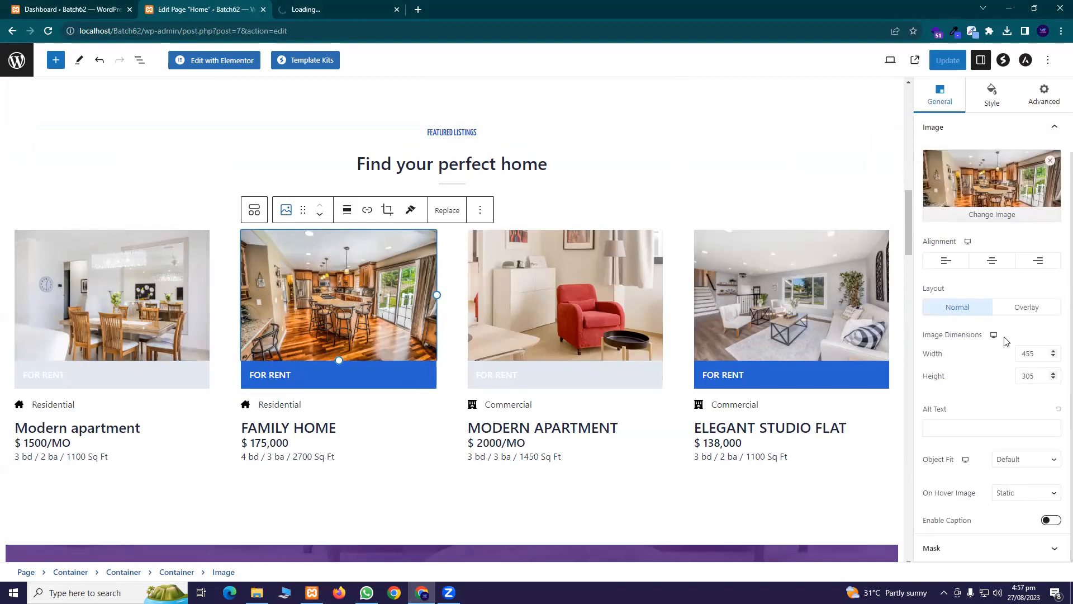
left_click(973, 549)
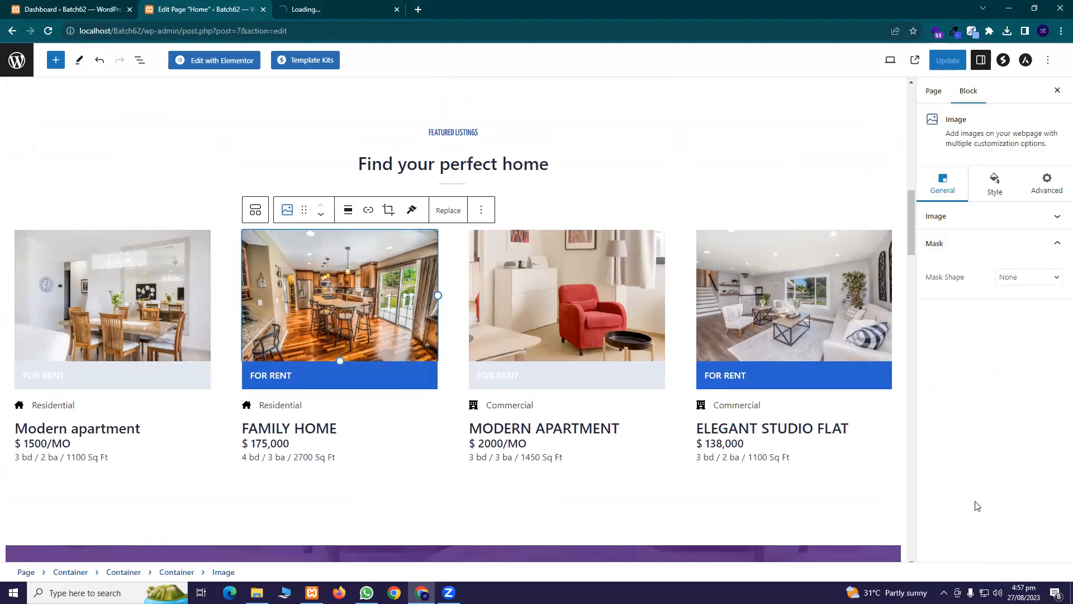
left_click(1017, 242)
left_click(1009, 220)
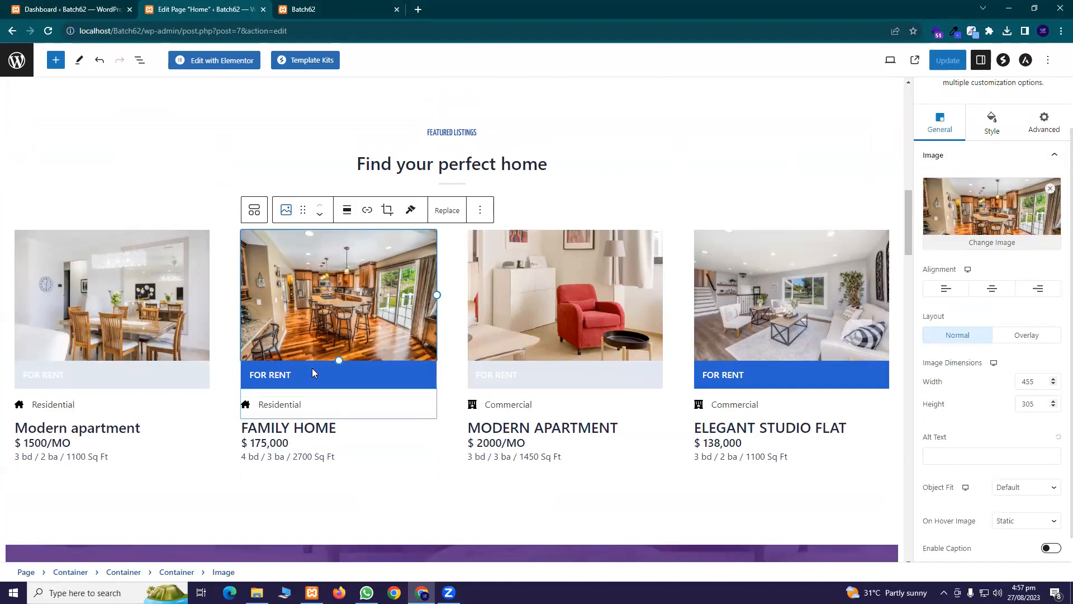
Select the Family Home FOR RENT label, review its sub heading, content and style options, then show Page settings
left_click(298, 375)
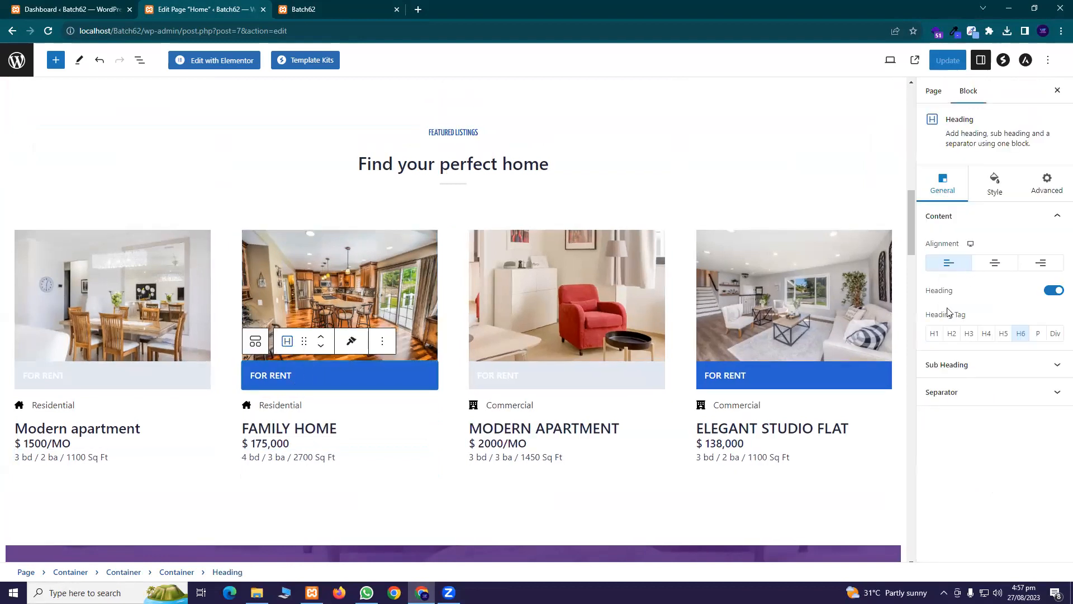
left_click(976, 364)
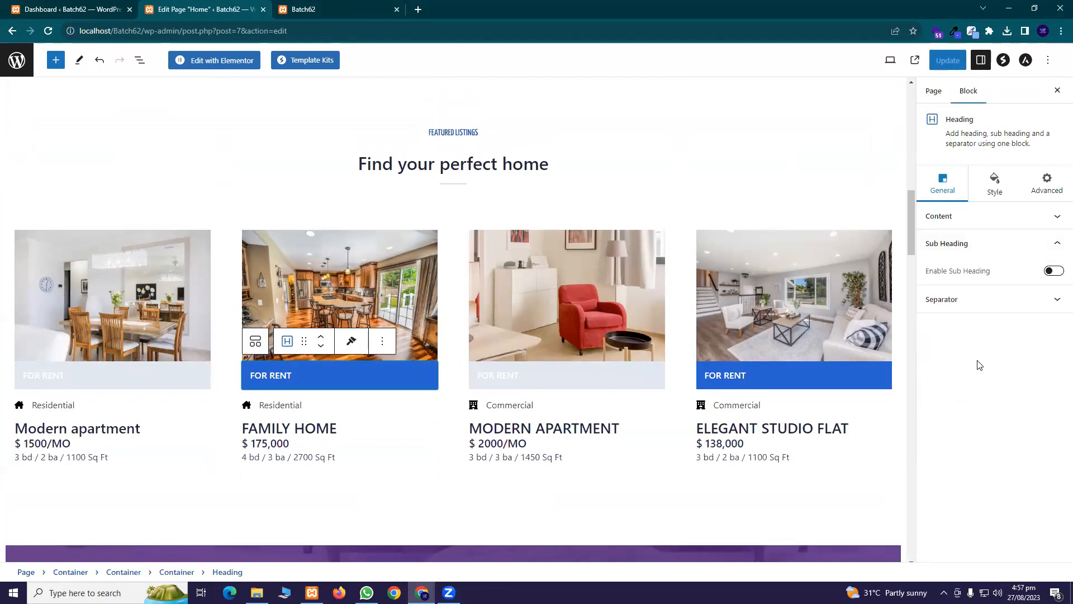
left_click(983, 224)
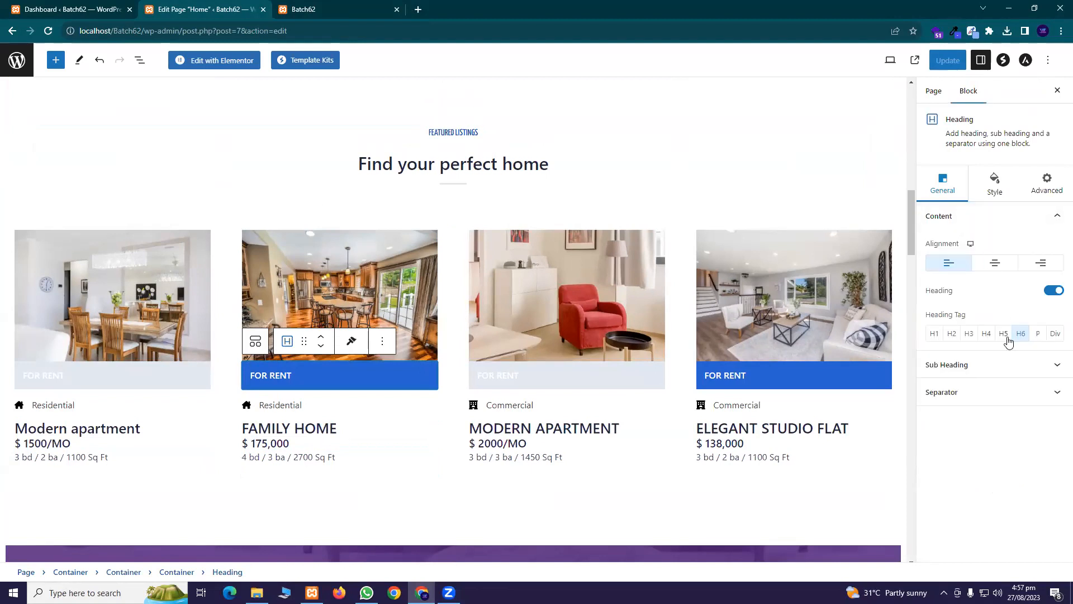
left_click(994, 189)
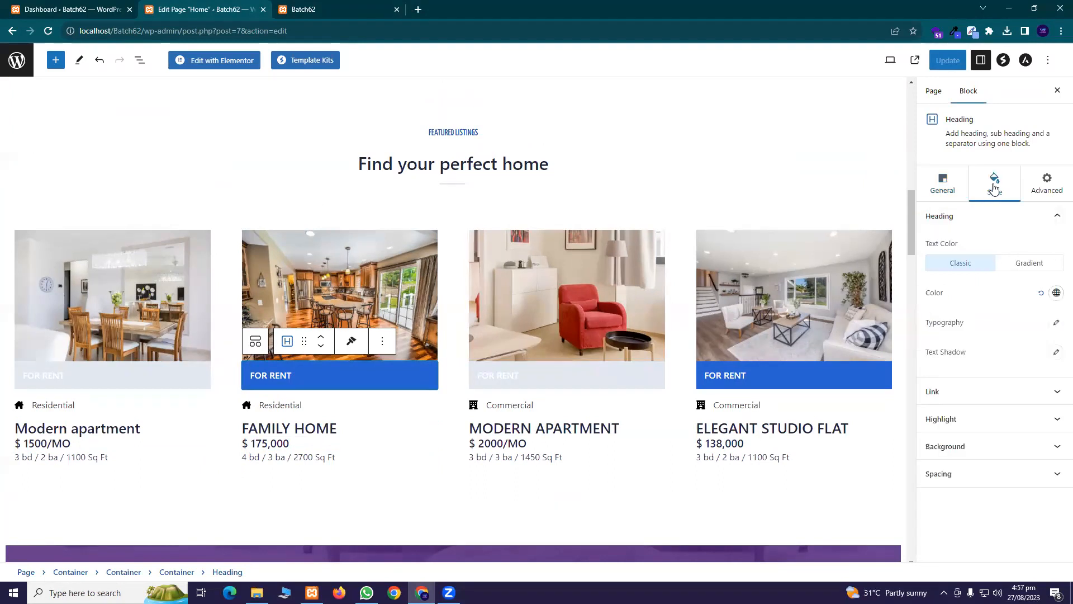
left_click(952, 190)
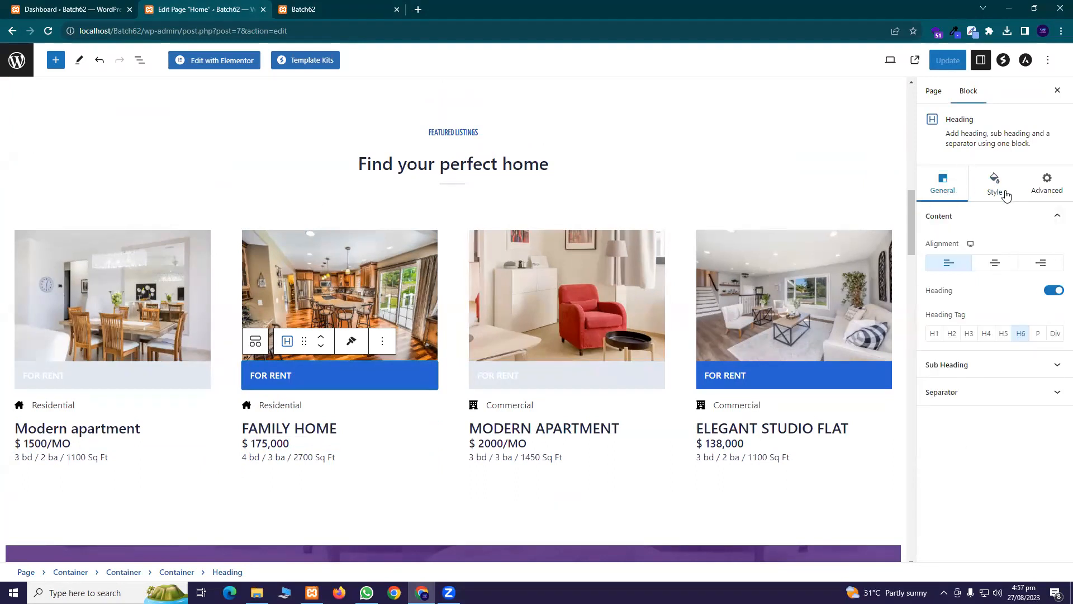
left_click(928, 95)
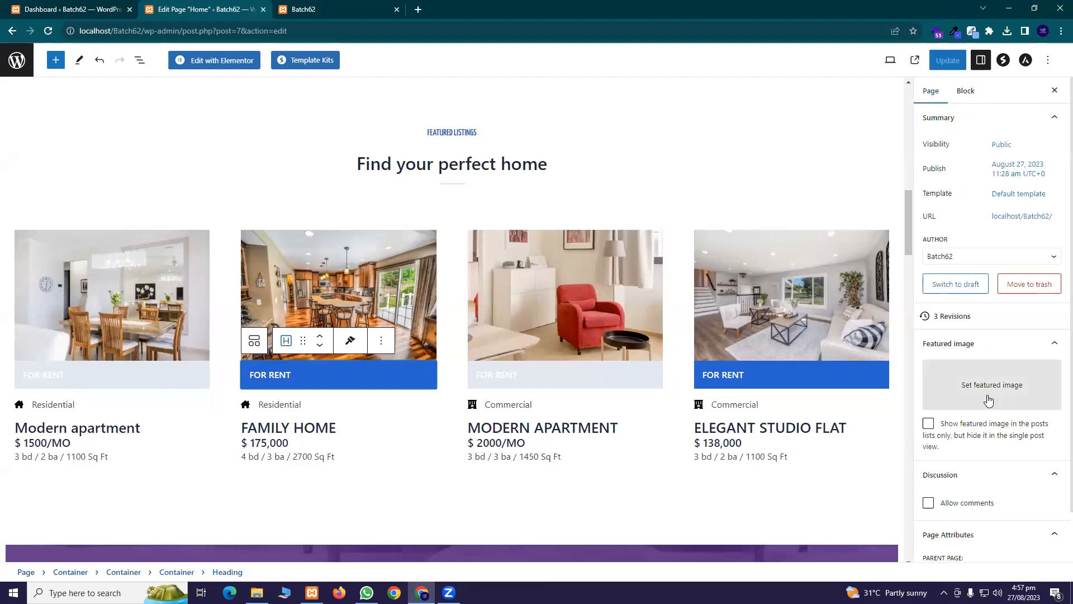
scroll(965, 385, "down", 1)
Edit the Family Home label so it reads 'For Rent', undoing an accidental photo deletion
left_click(285, 374)
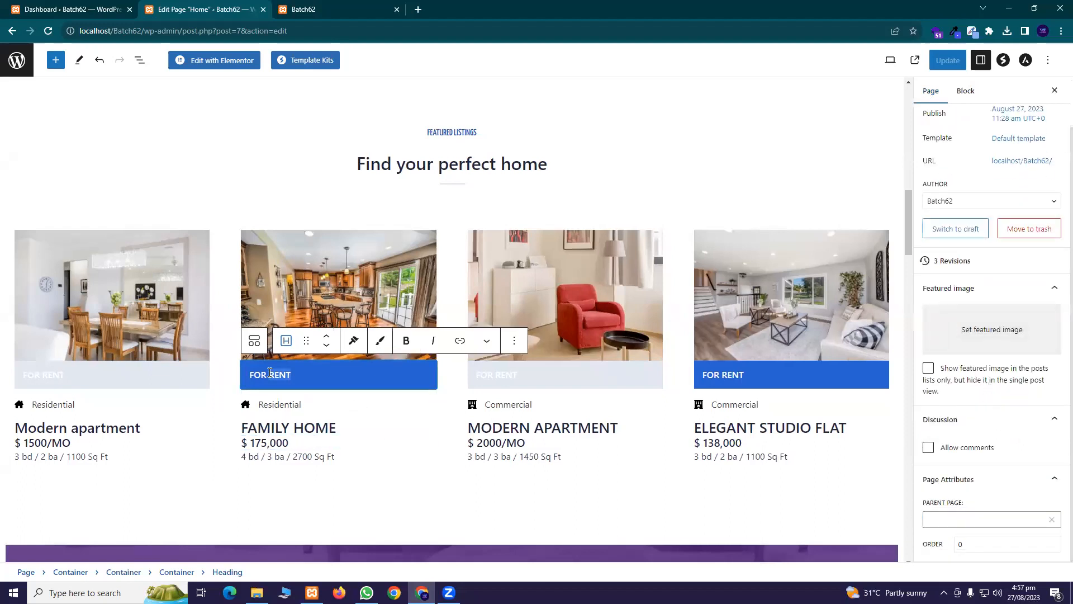
triple_click(265, 378)
type("Ho")
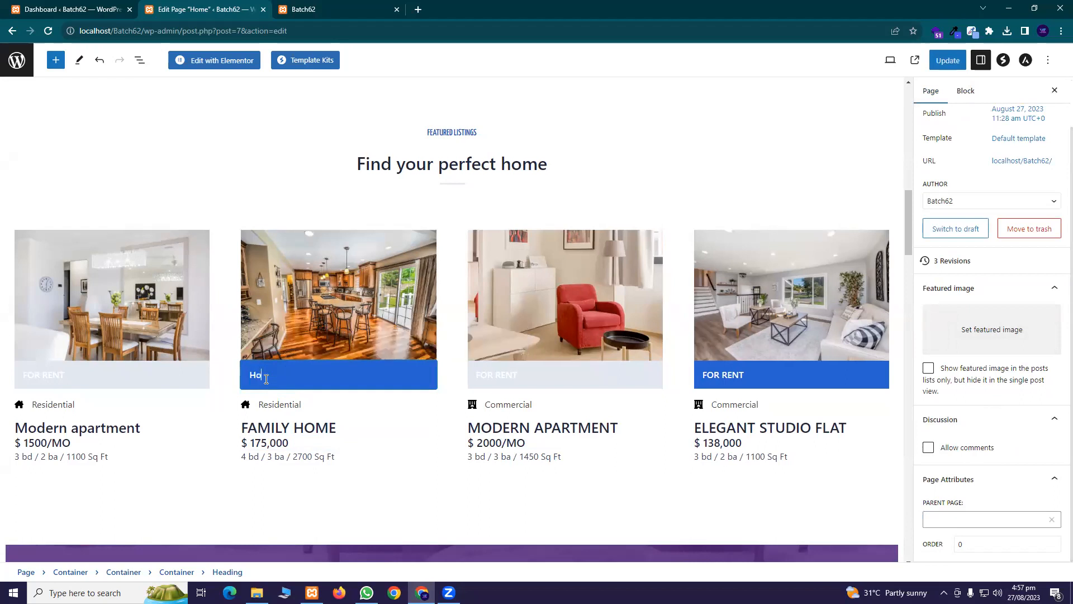
key("BackSpace")
key("BackSpace")
key("BackSpace")
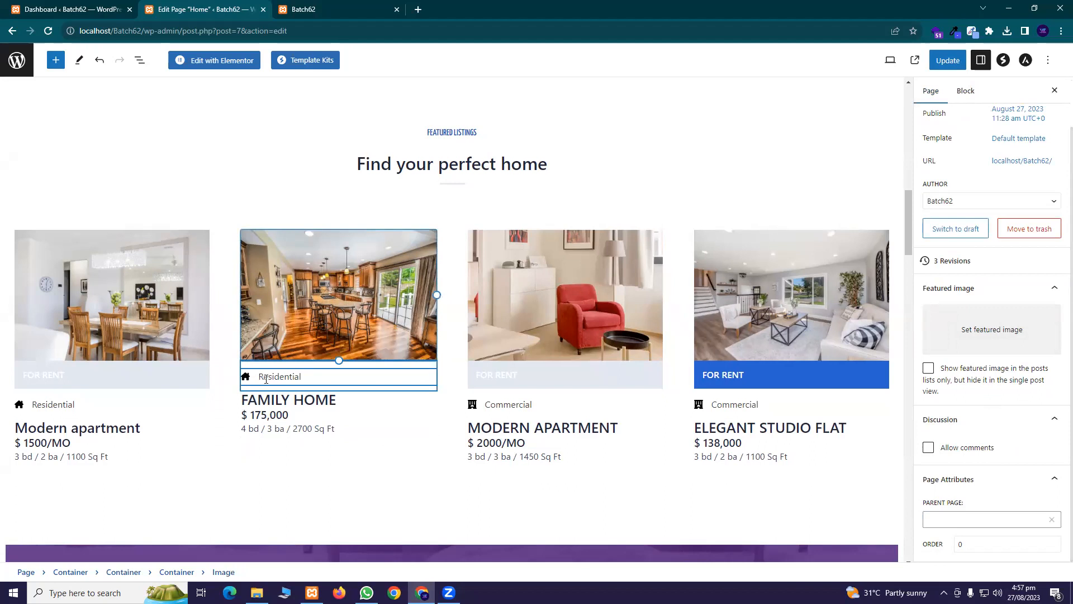
key("BackSpace")
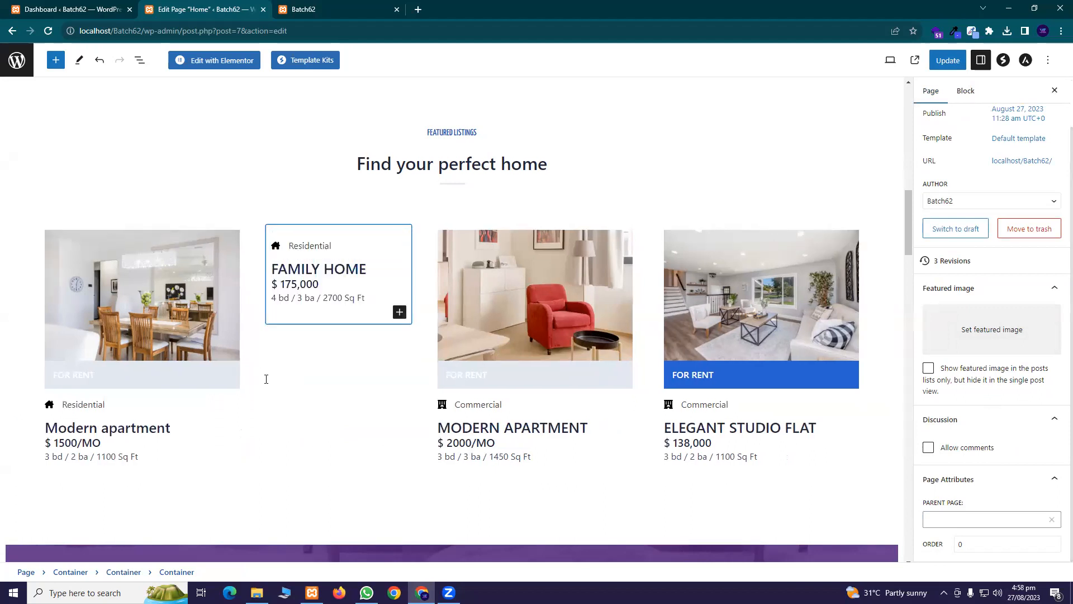
key("ctrl+z")
key("ctrl+z")
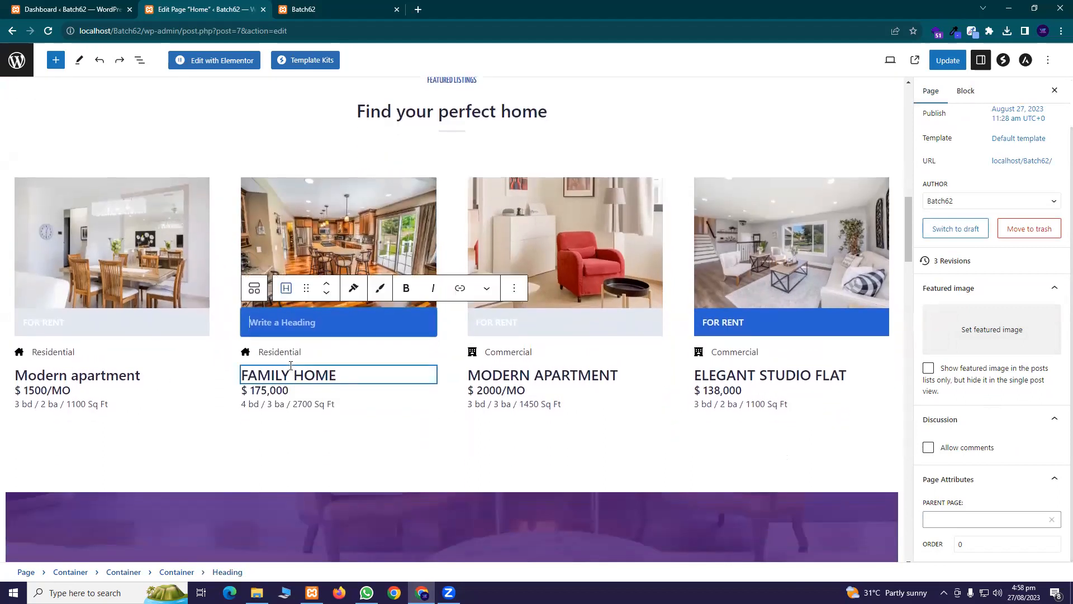
type("For Rent")
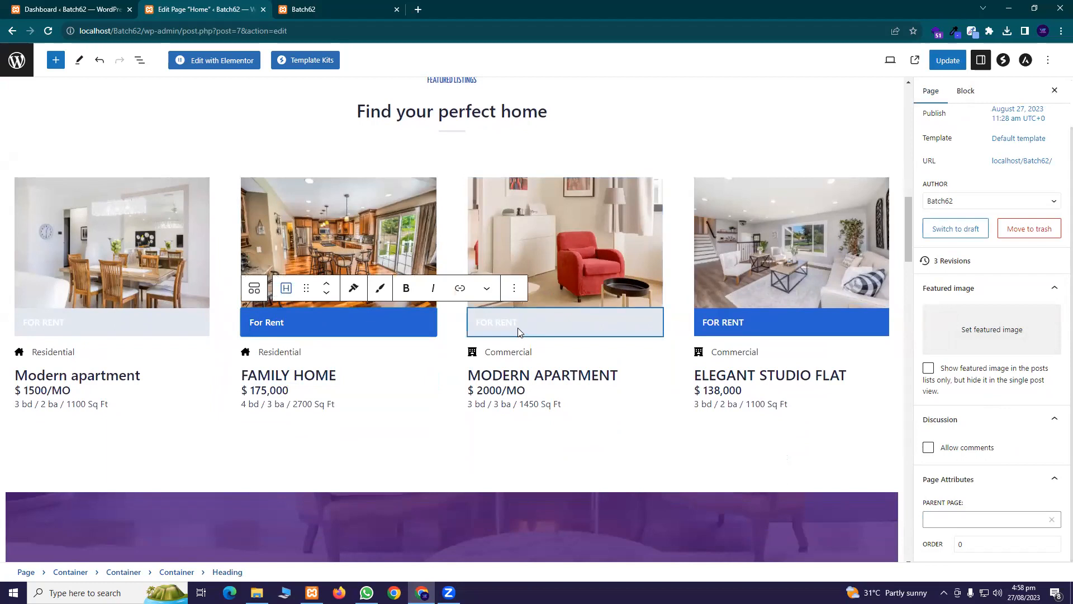
Select the third listing's label and photo, the fourth listing's photo, and the $175,000 price
left_click(556, 311)
left_click(582, 227)
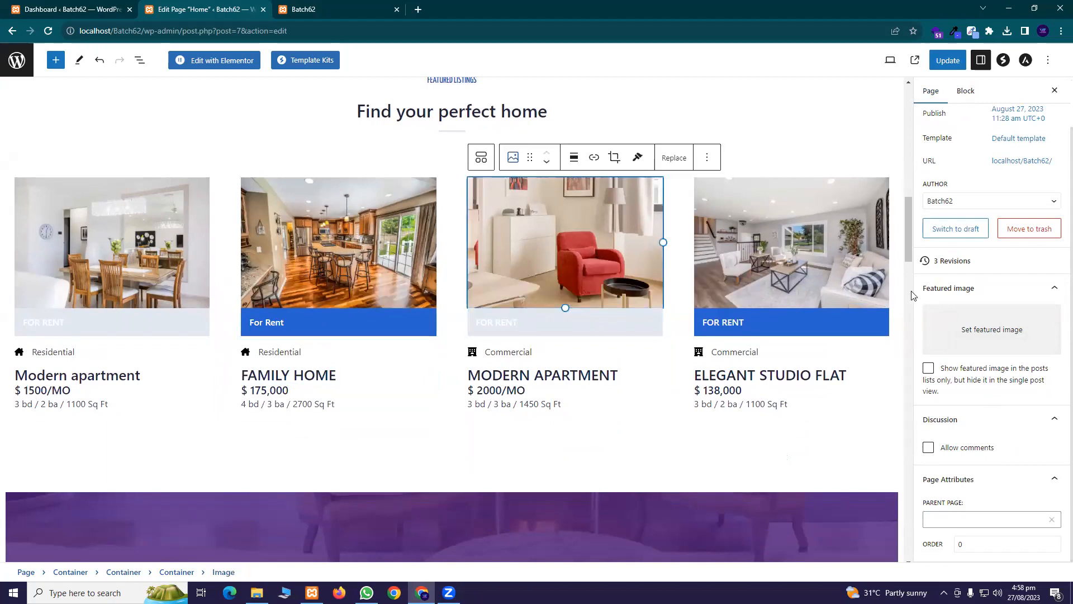
left_click(816, 258)
scroll(310, 333, "down", 2)
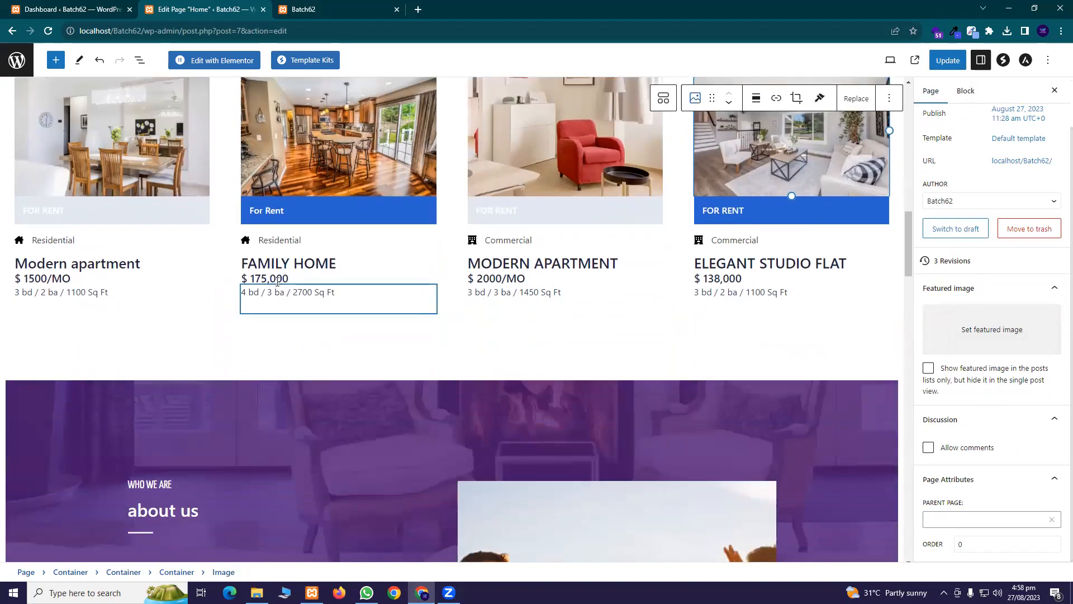
left_click(276, 279)
scroll(642, 273, "up", 4)
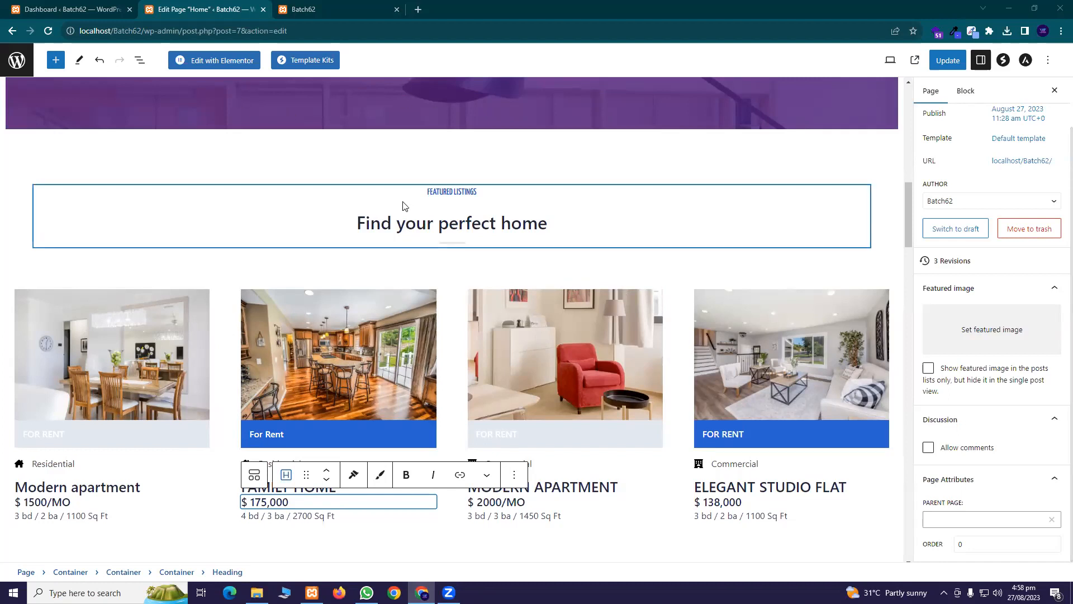
left_click(329, 5)
scroll(423, 290, "down", 8)
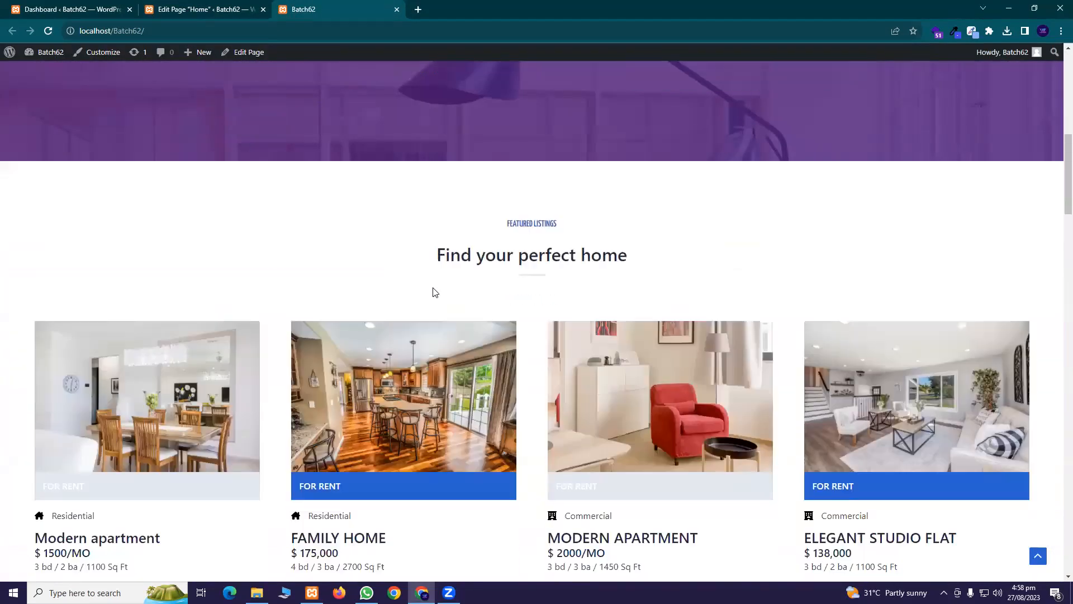
scroll(435, 291, "down", 20)
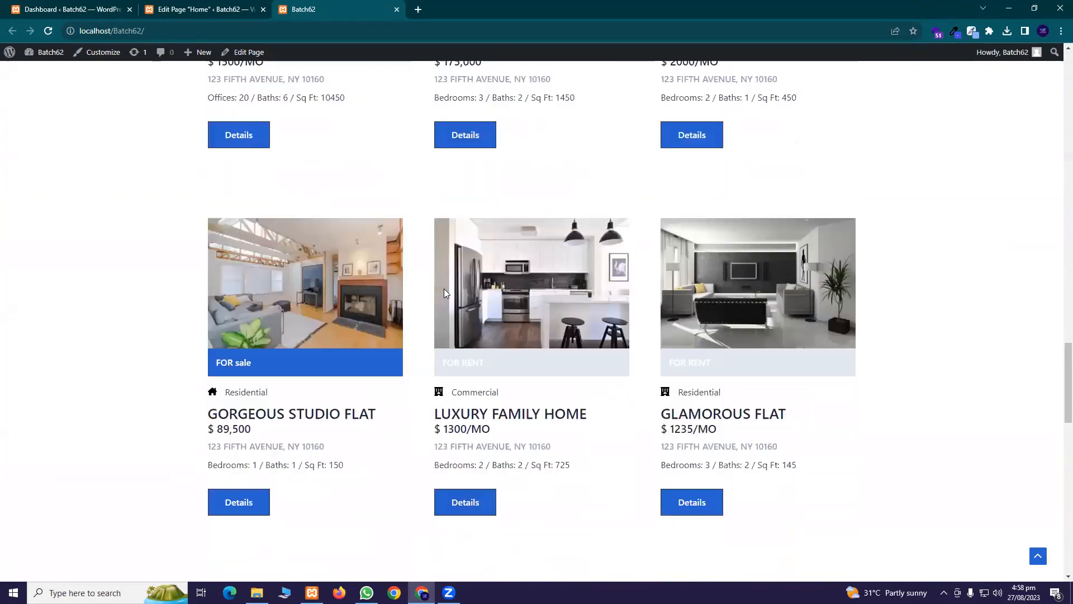
scroll(444, 291, "down", 15)
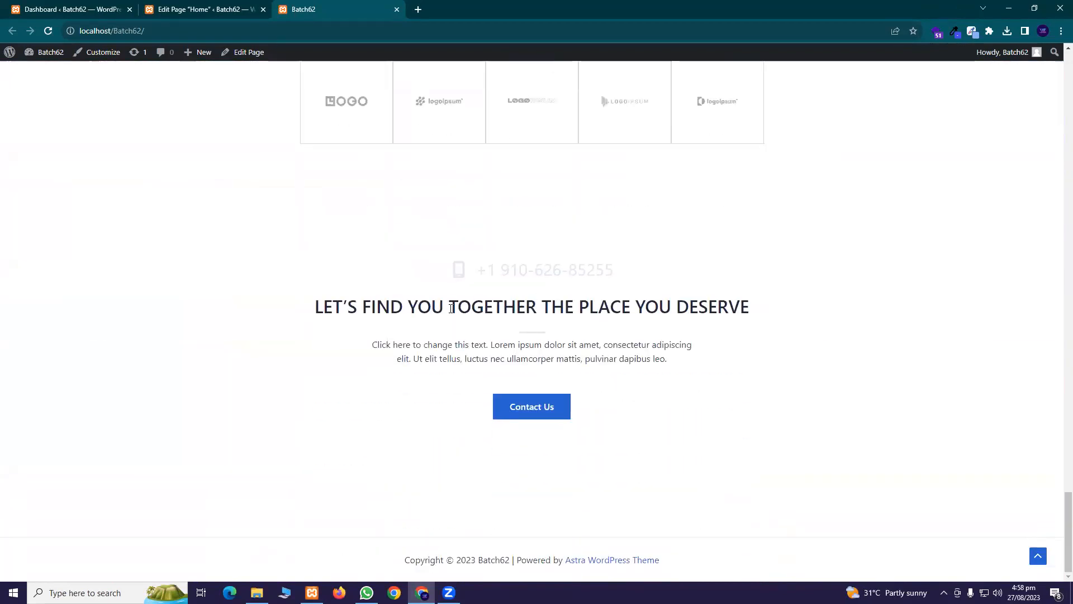
left_click(250, 6)
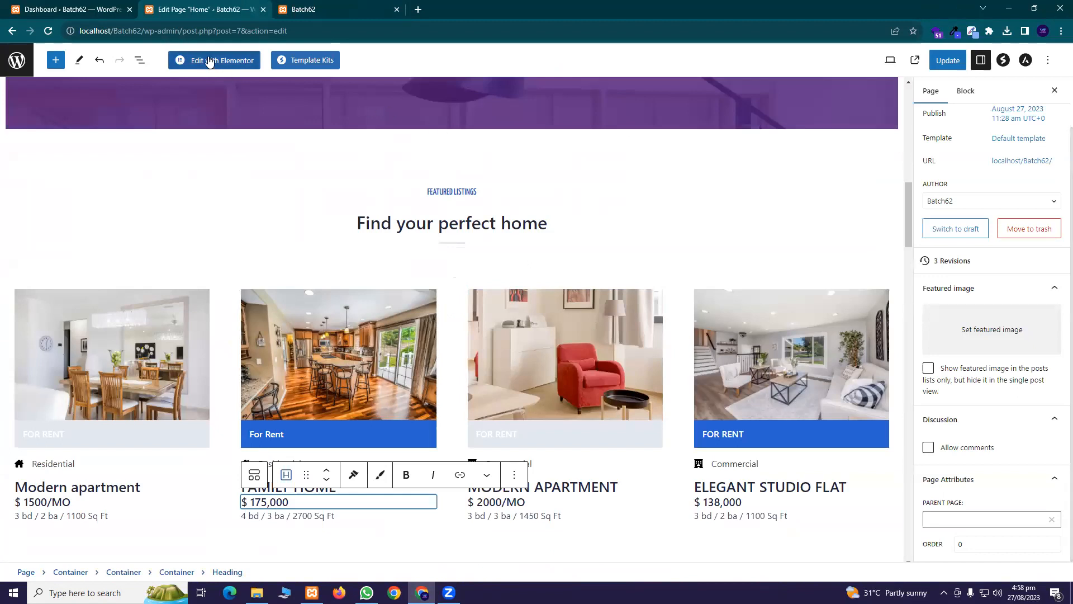
Open the Template Kits library, scroll the kit grid down, and open the Real Estate kit
left_click(311, 61)
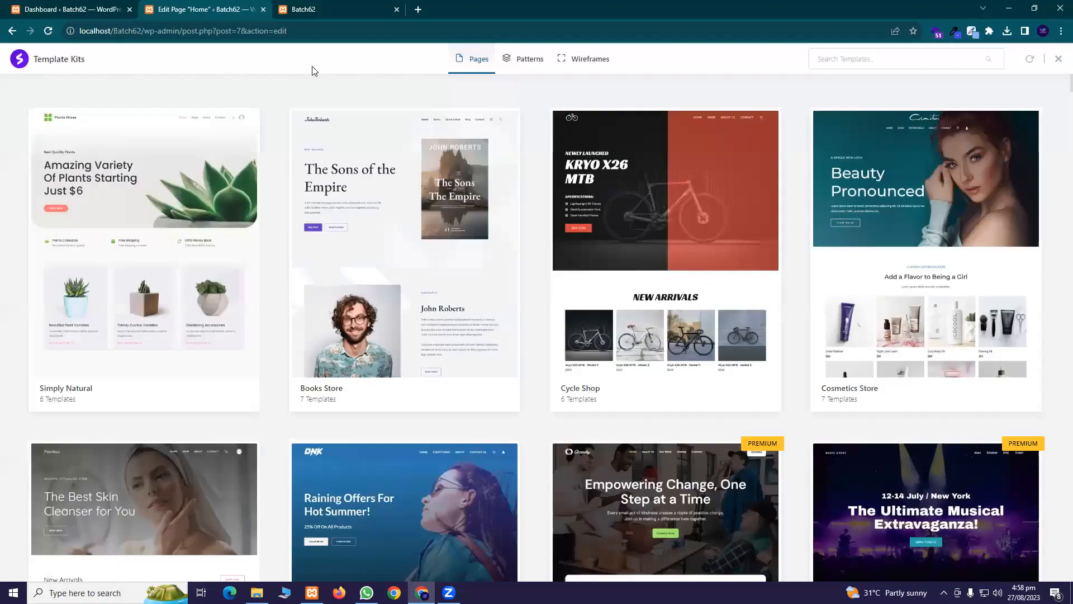
scroll(179, 303, "down", 5)
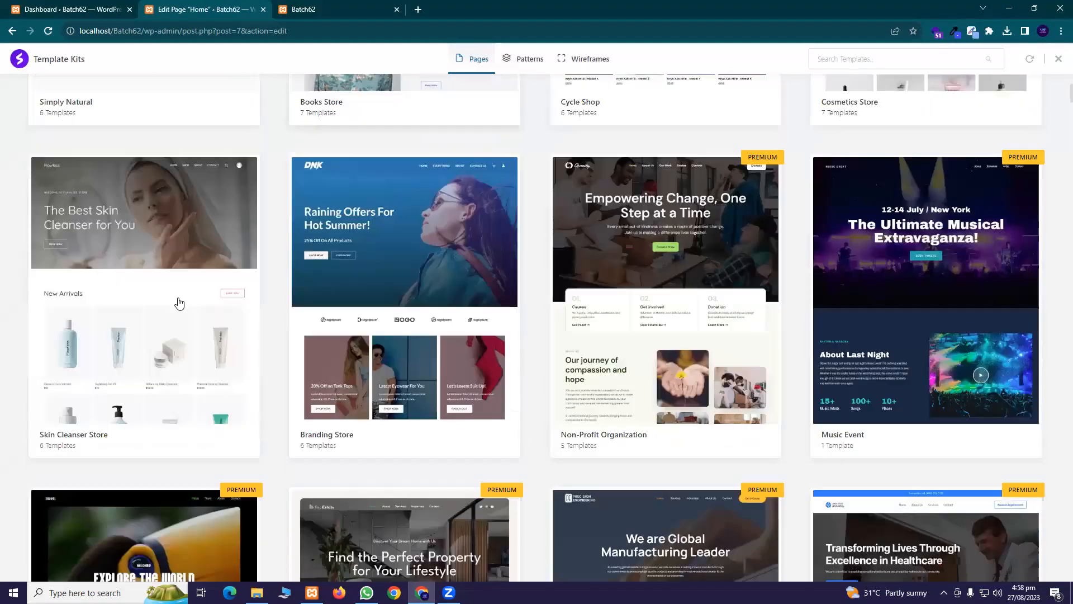
scroll(179, 303, "down", 20)
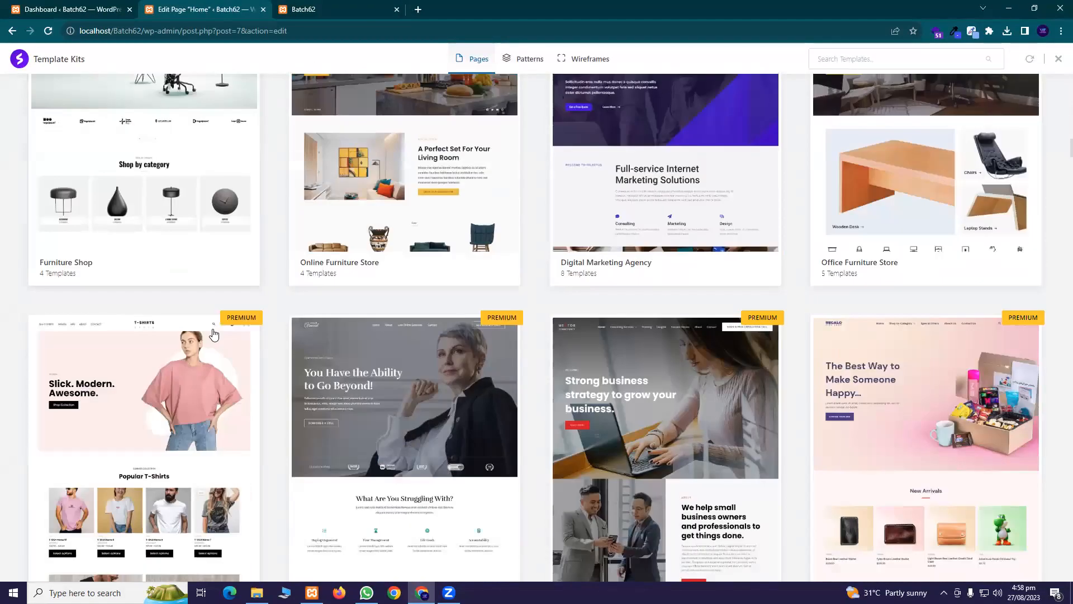
scroll(215, 324, "down", 19)
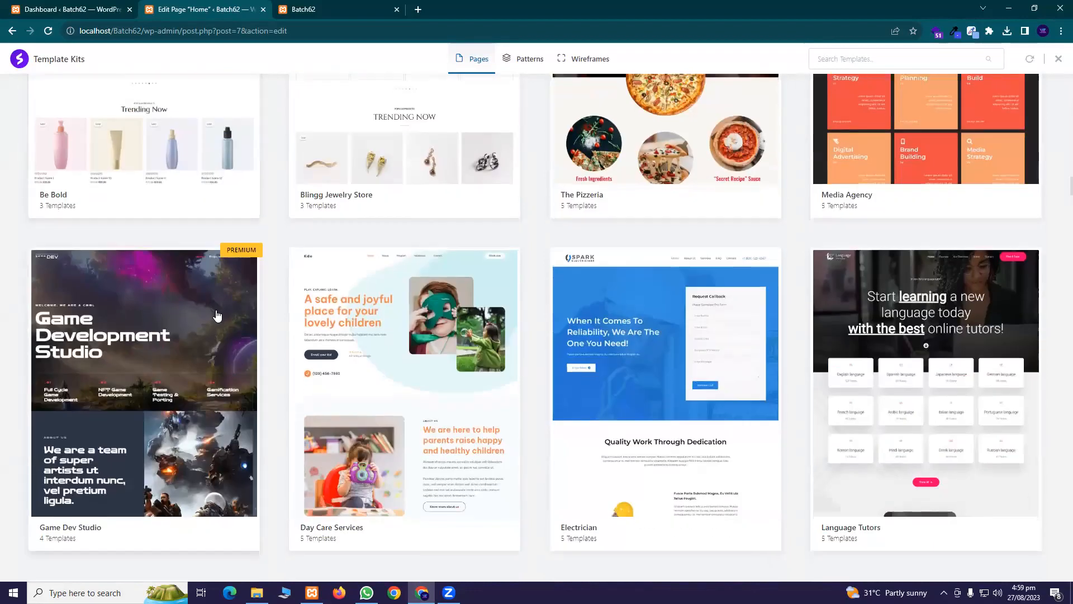
scroll(217, 315, "down", 20)
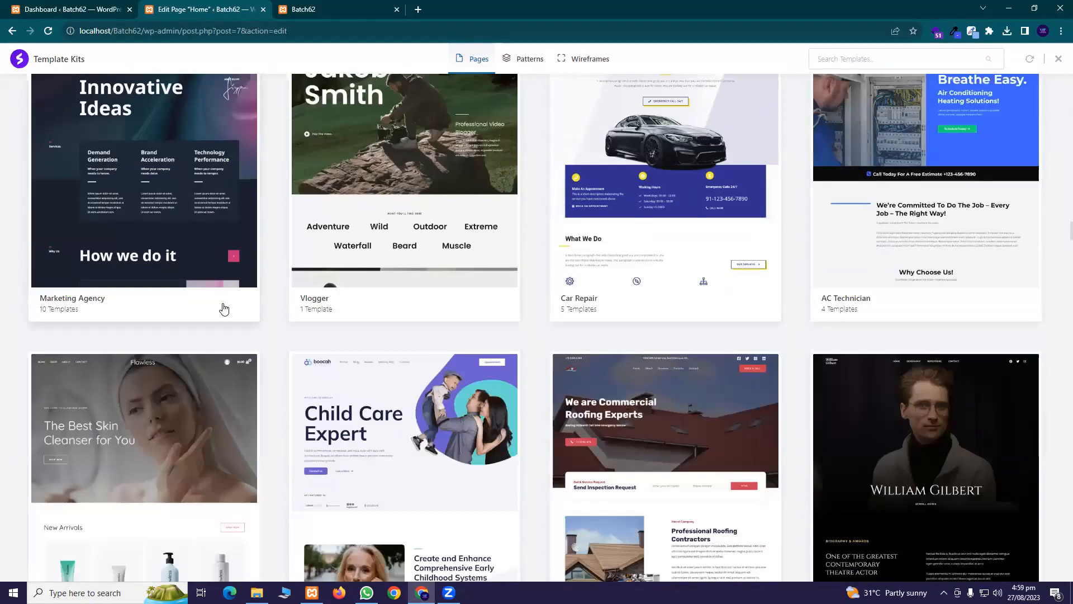
scroll(223, 309, "down", 5)
scroll(224, 310, "up", 6)
scroll(229, 336, "down", 20)
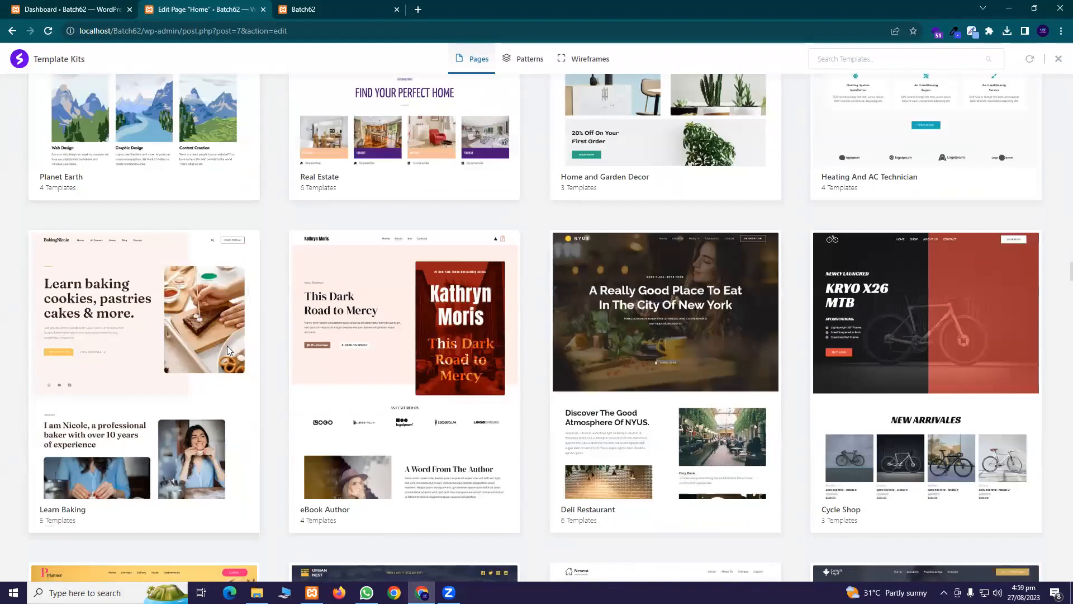
scroll(296, 332, "up", 5)
left_click(358, 323)
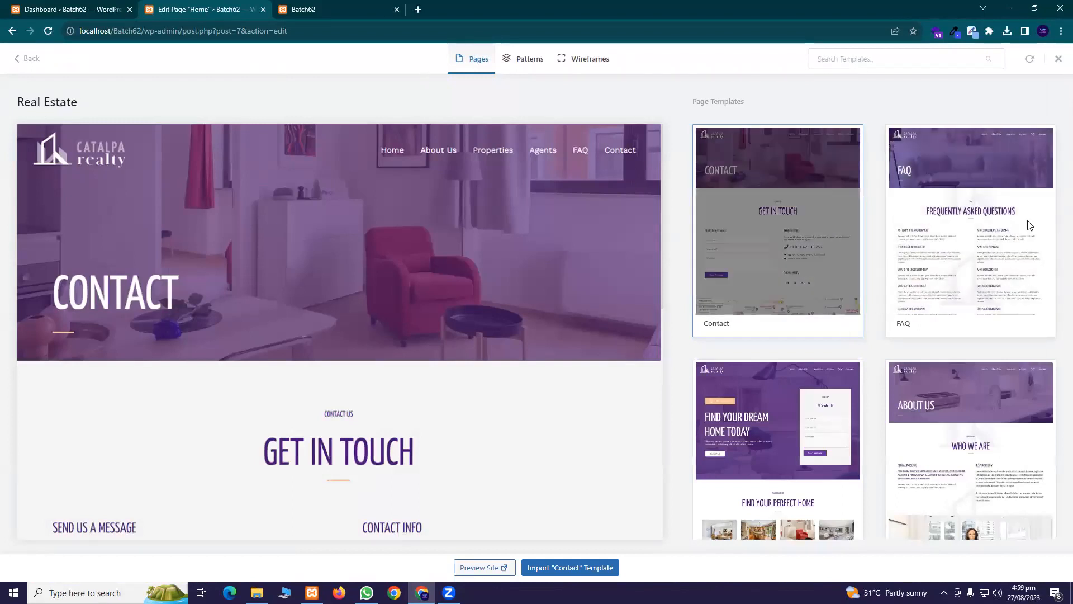
Scroll through the Real Estate kit's page templates, then close the library without importing anything
scroll(844, 308, "down", 5)
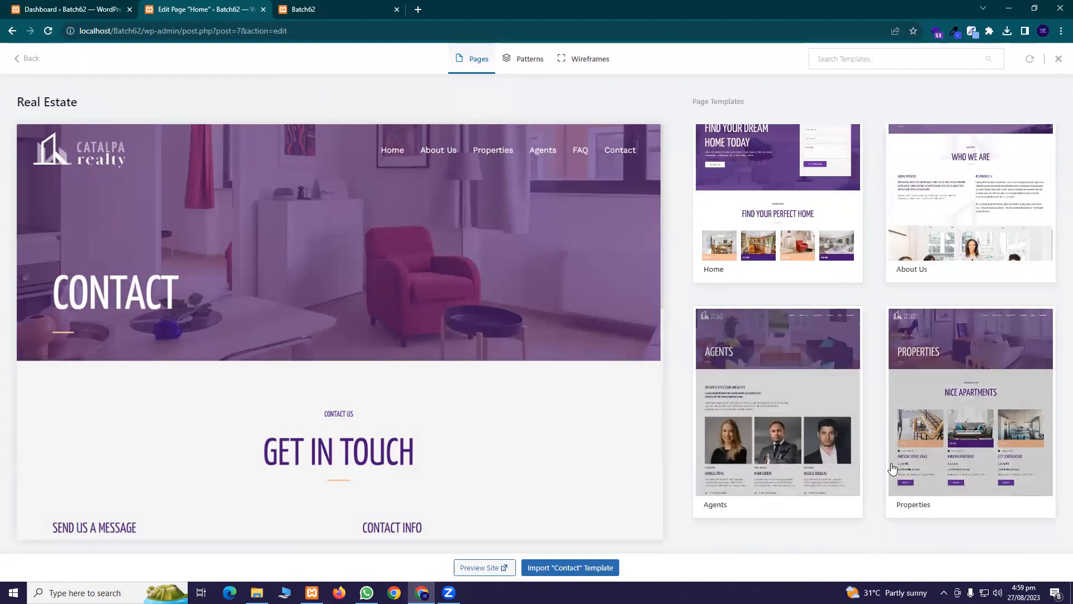
scroll(904, 441, "up", 1)
scroll(904, 442, "up", 4)
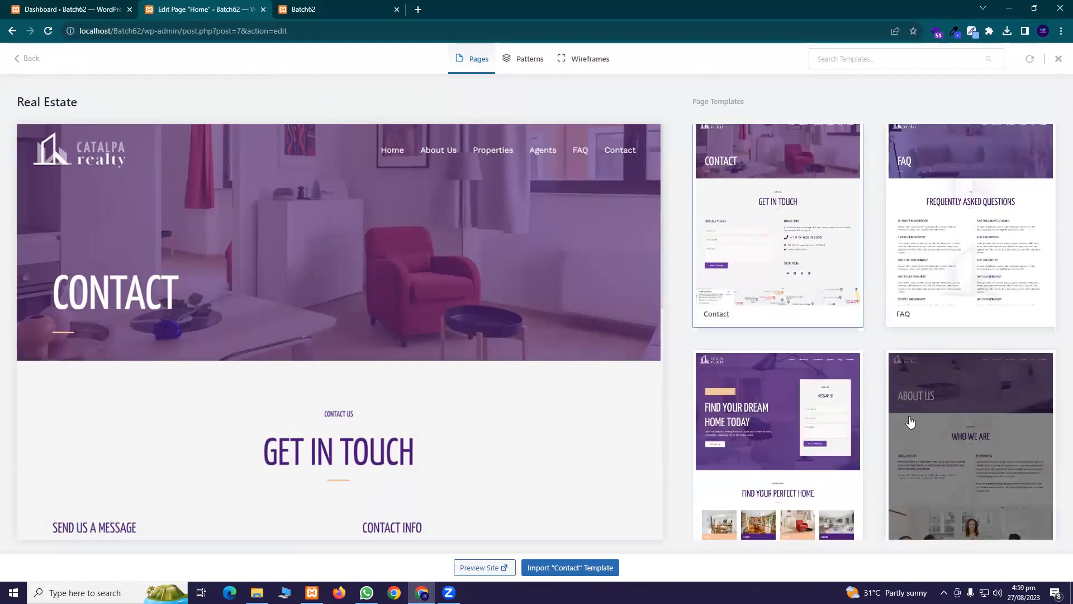
scroll(911, 425, "down", 5)
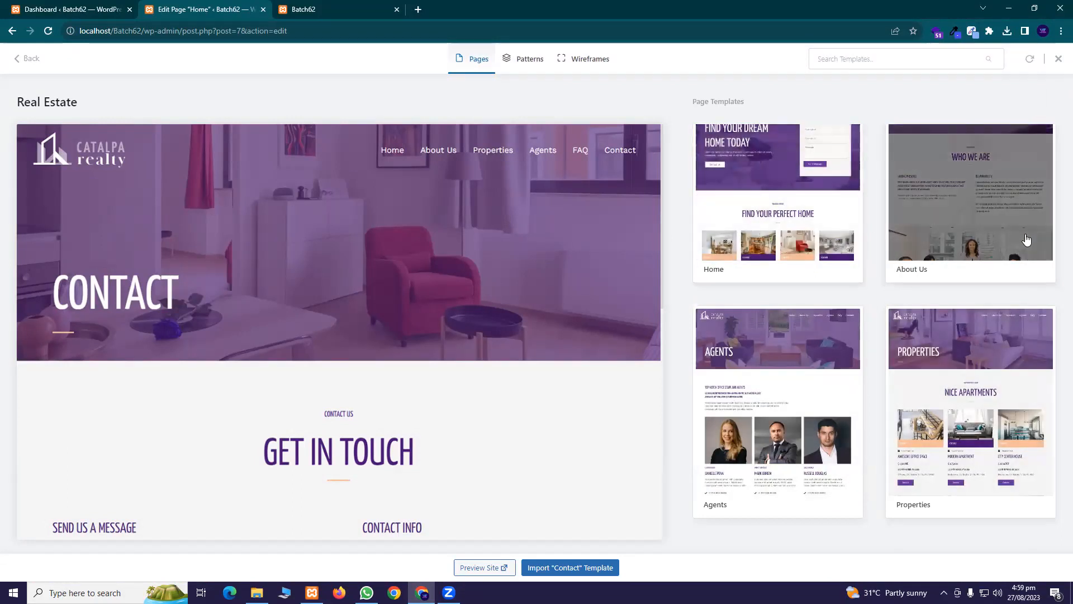
scroll(922, 402, "up", 4)
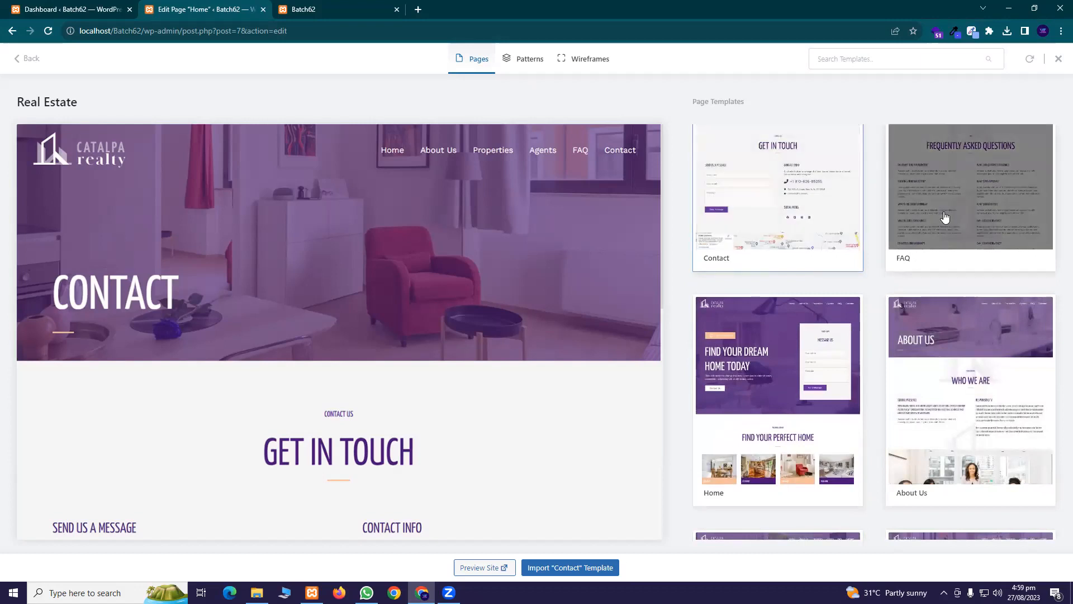
scroll(872, 240, "down", 4)
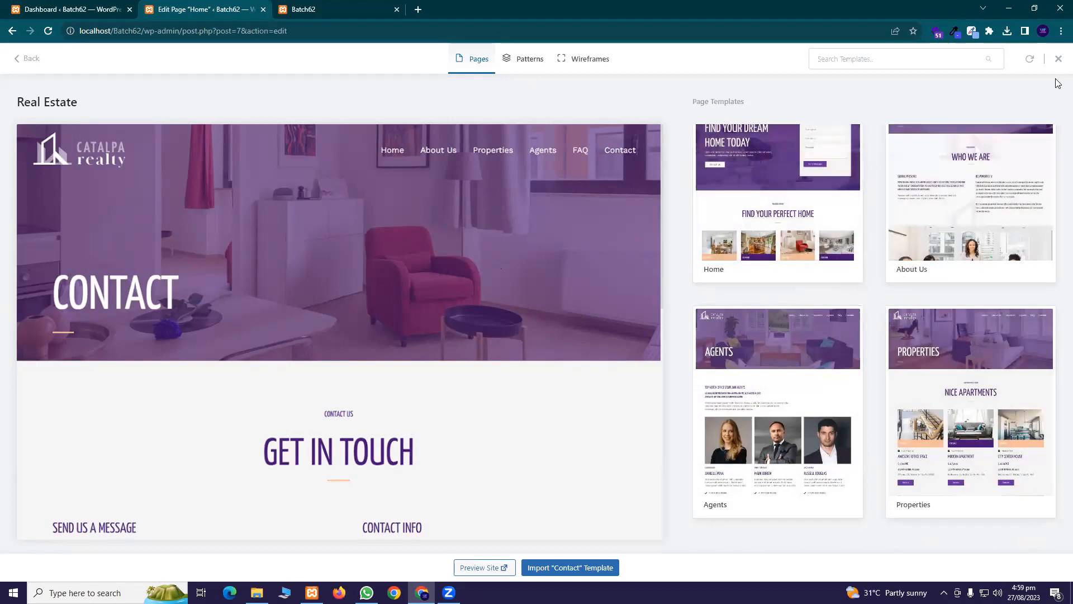
left_click(1058, 60)
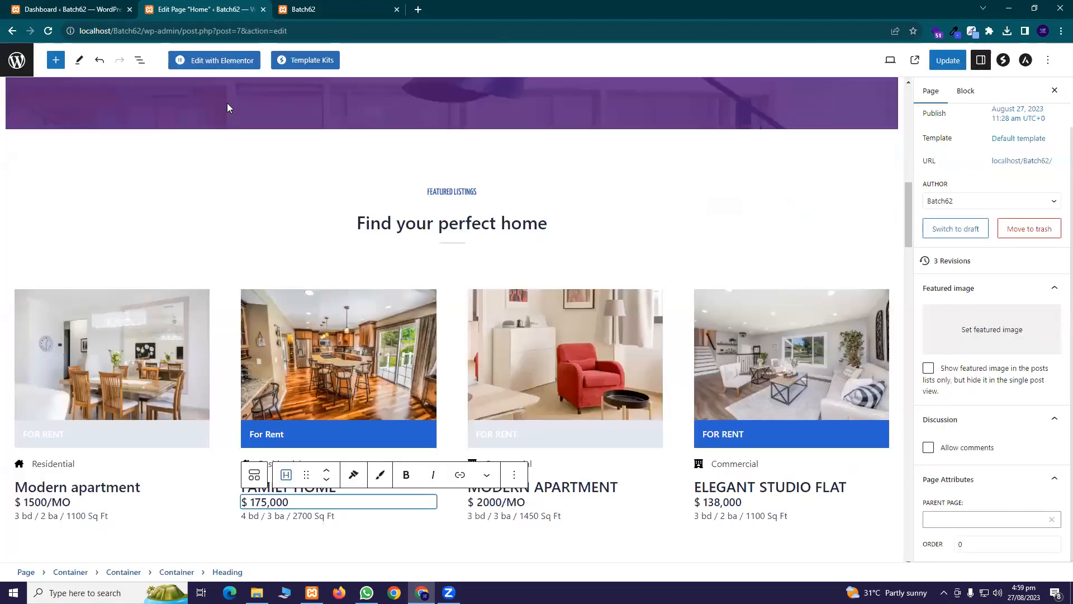